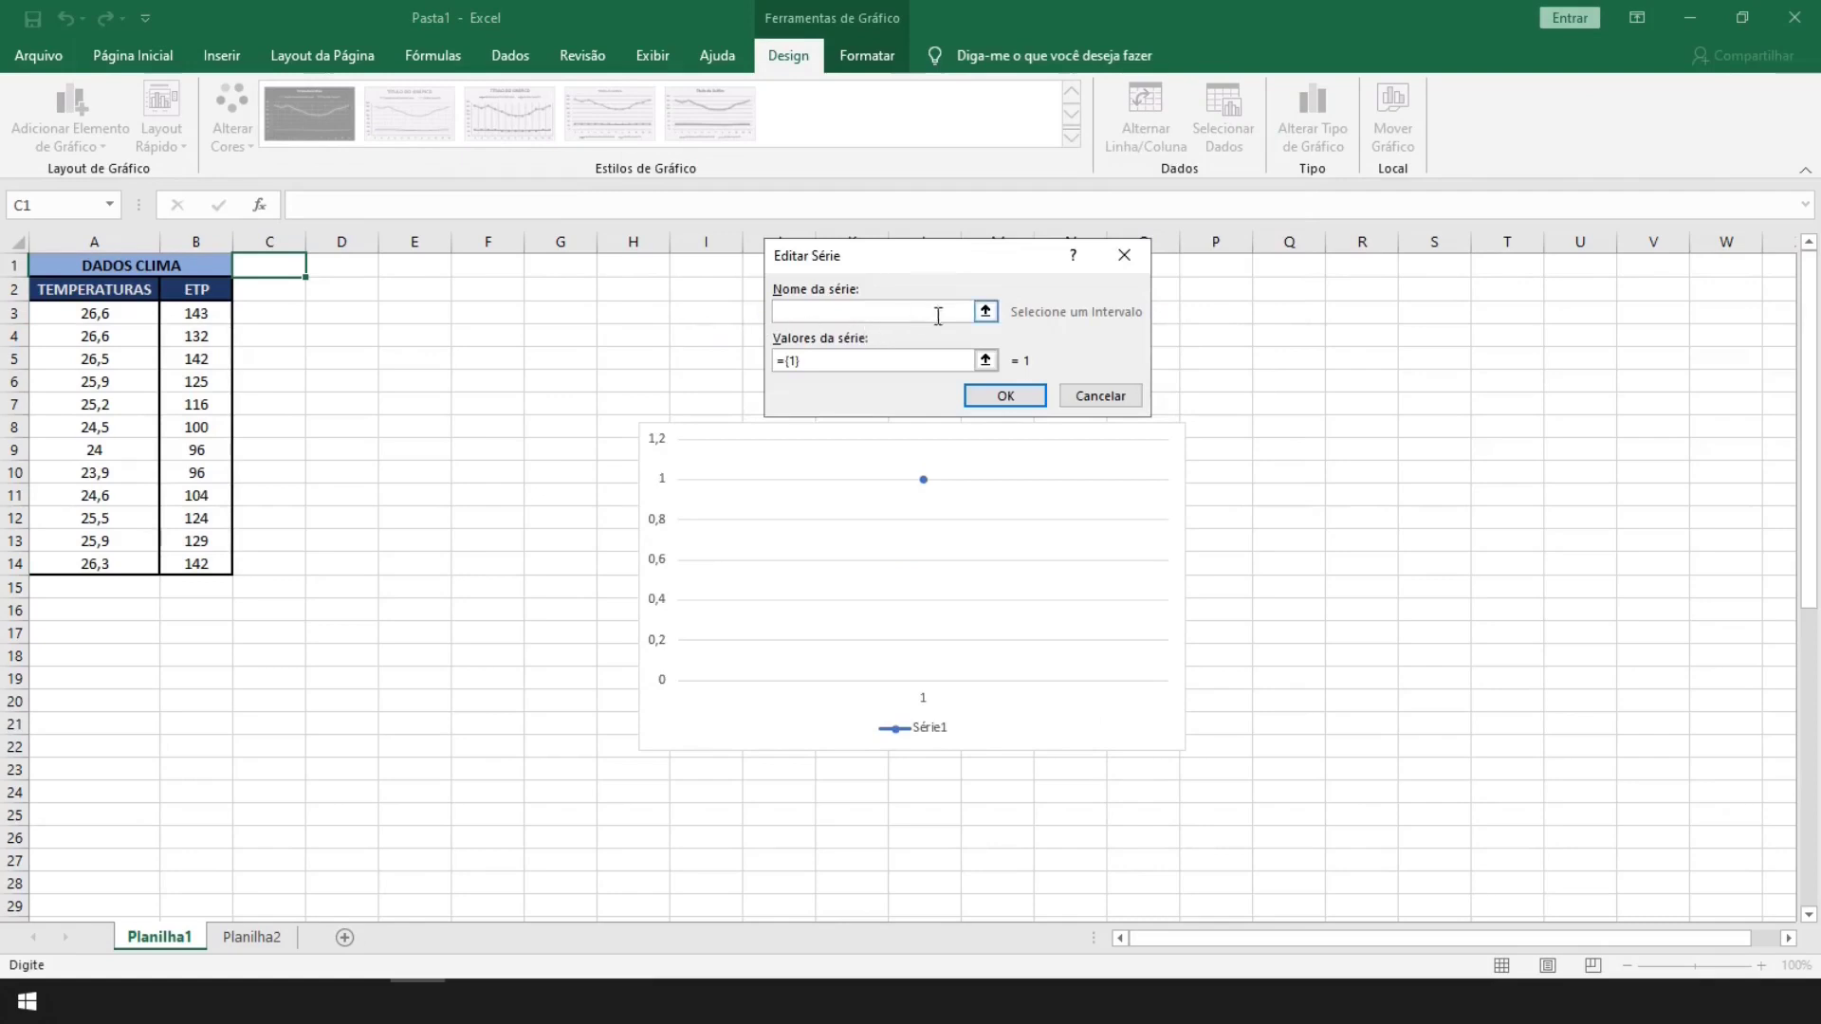
Define the line chart's series with cell A2 as its name and A3:A14 as its values, and accept the data source
left_click(986, 313)
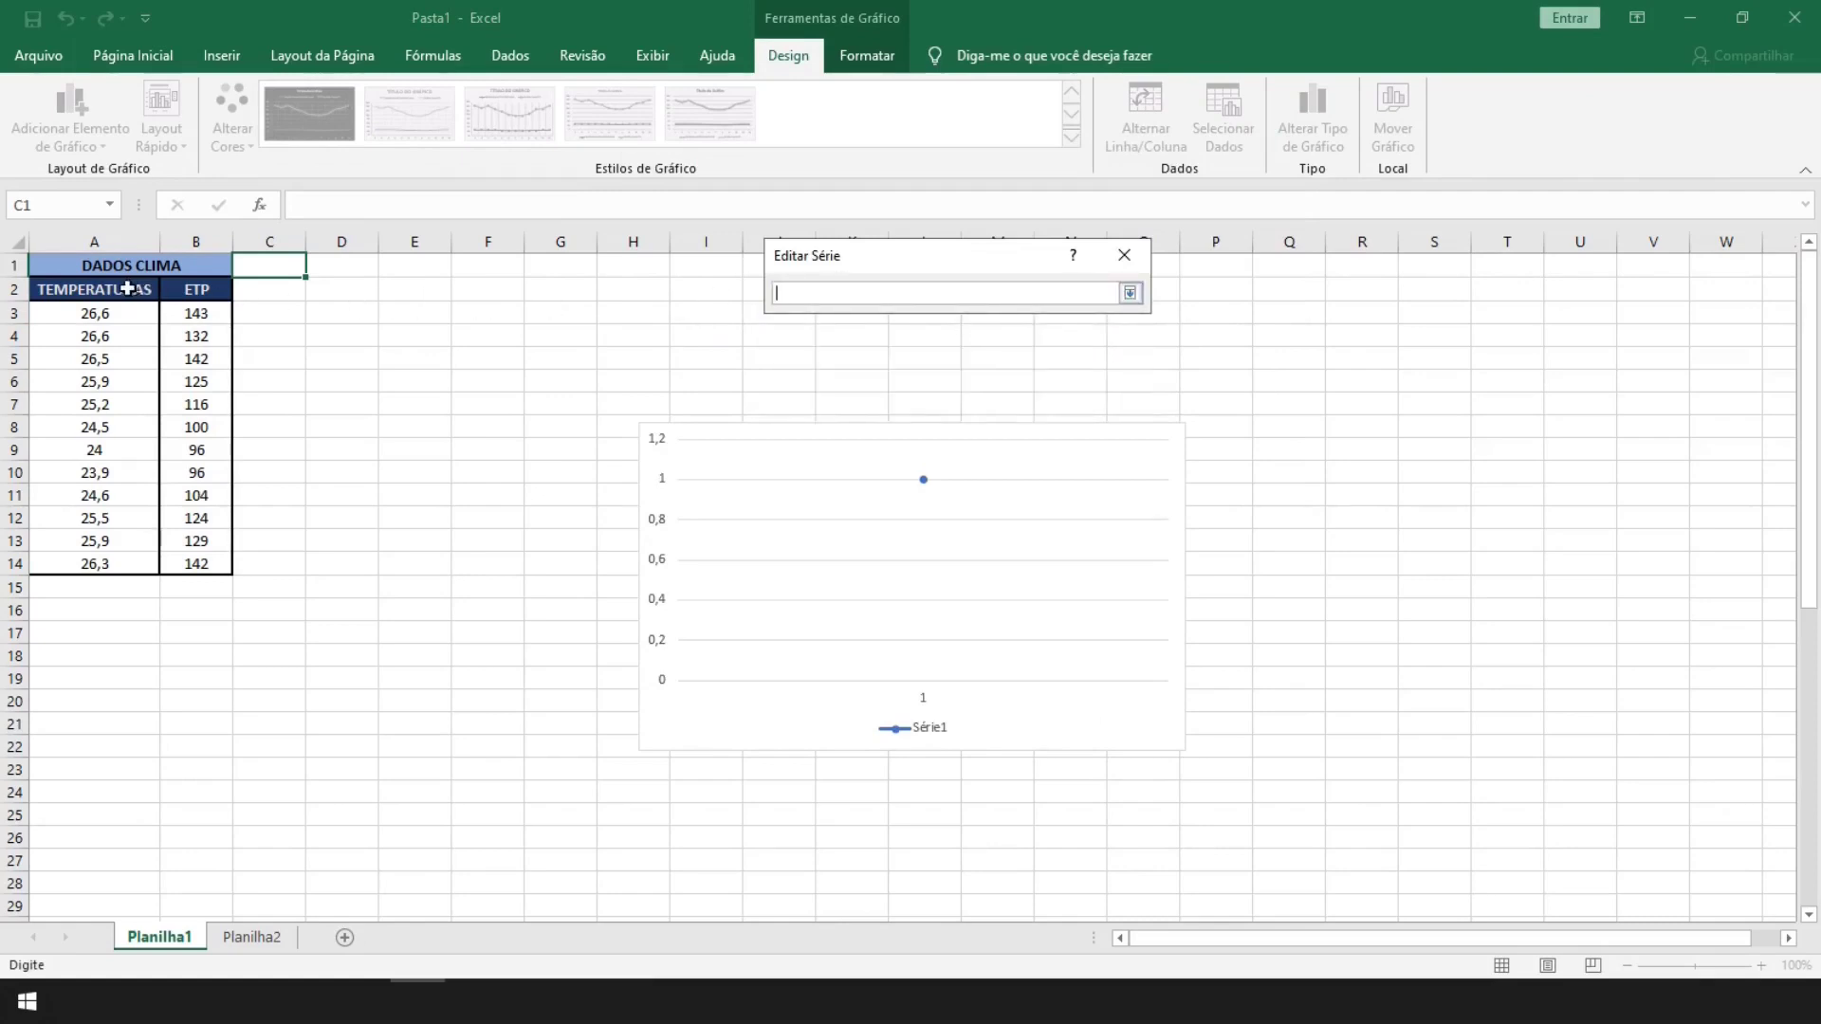
left_click(127, 288)
left_click(1129, 294)
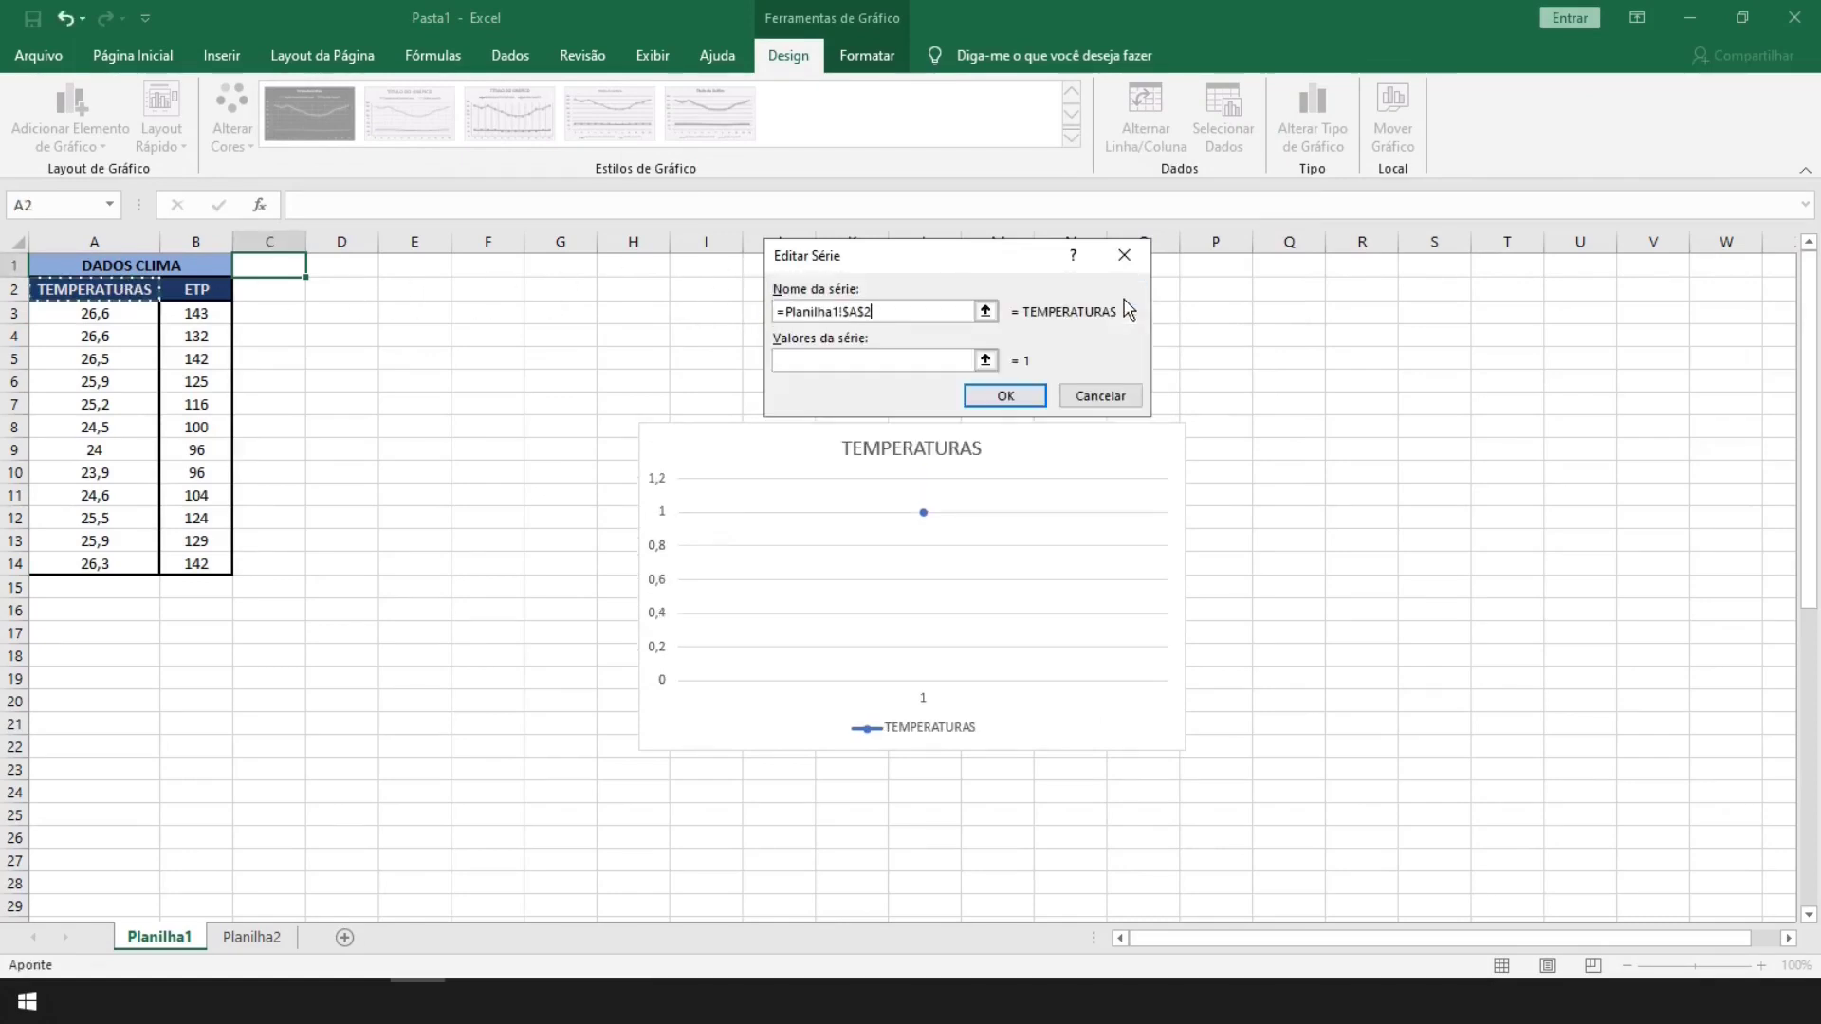
left_click(985, 361)
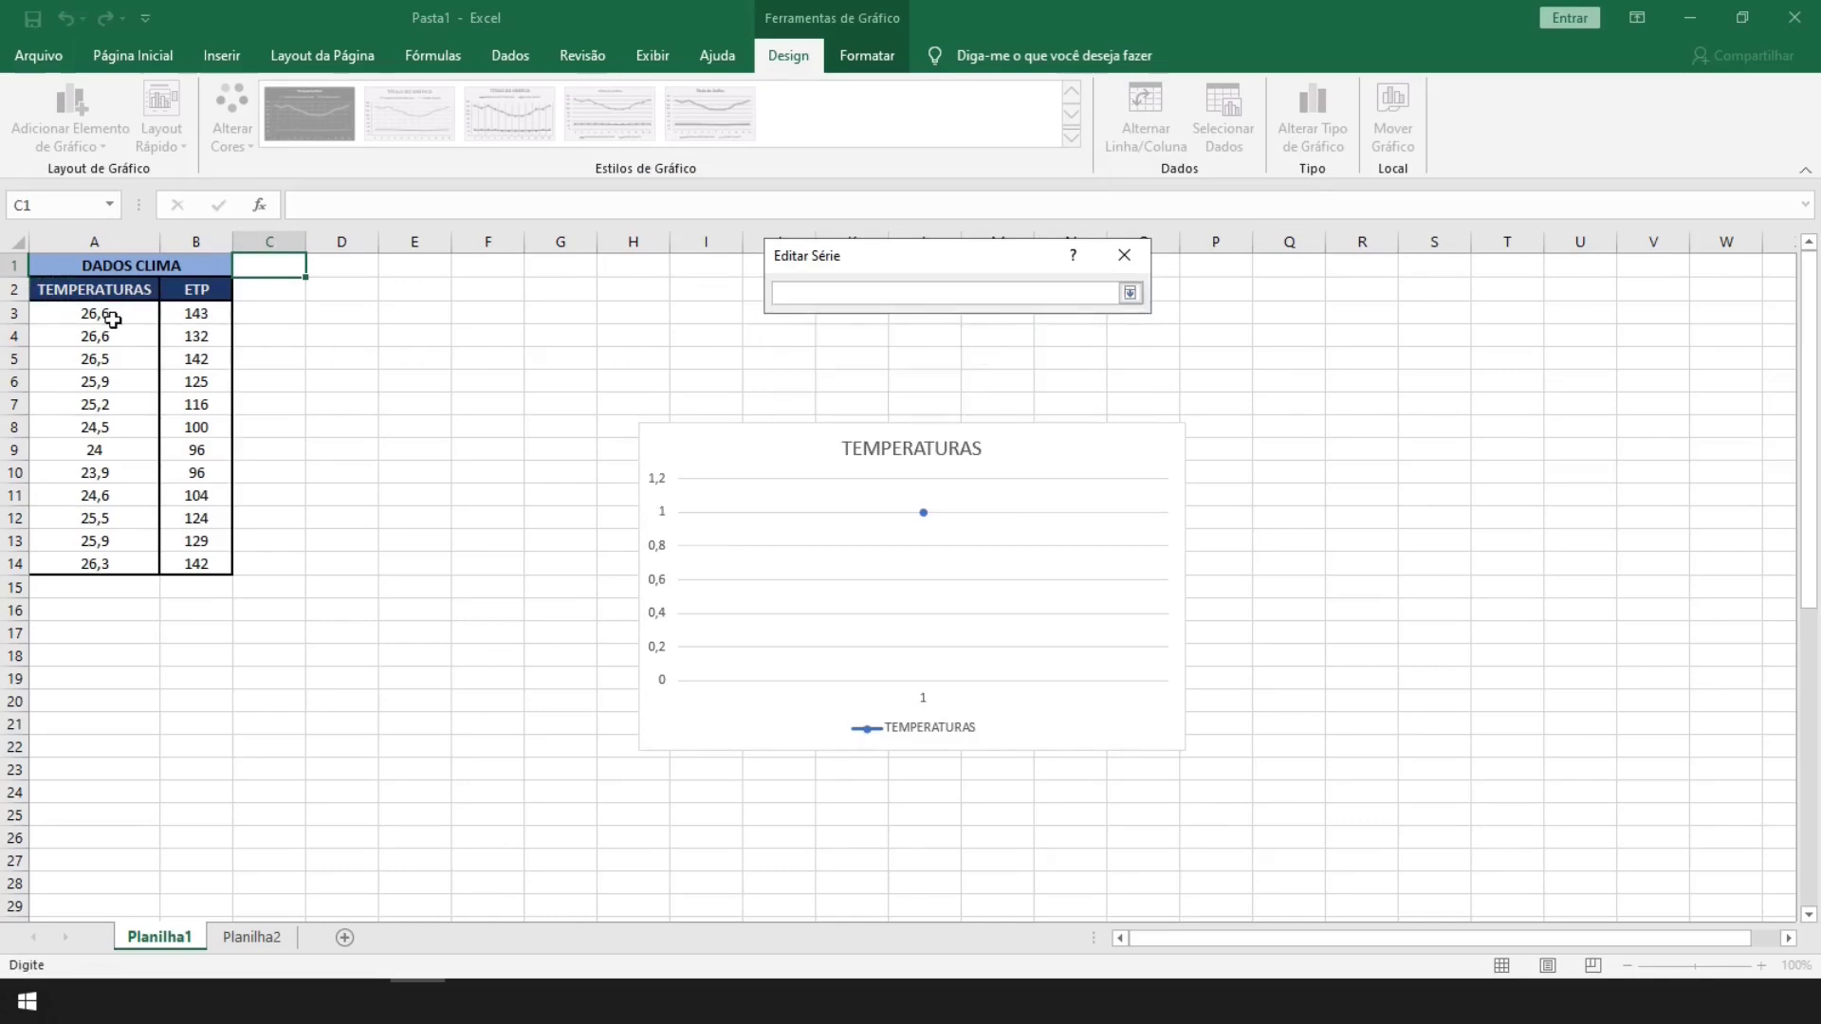
left_click_drag(109, 313, 114, 553)
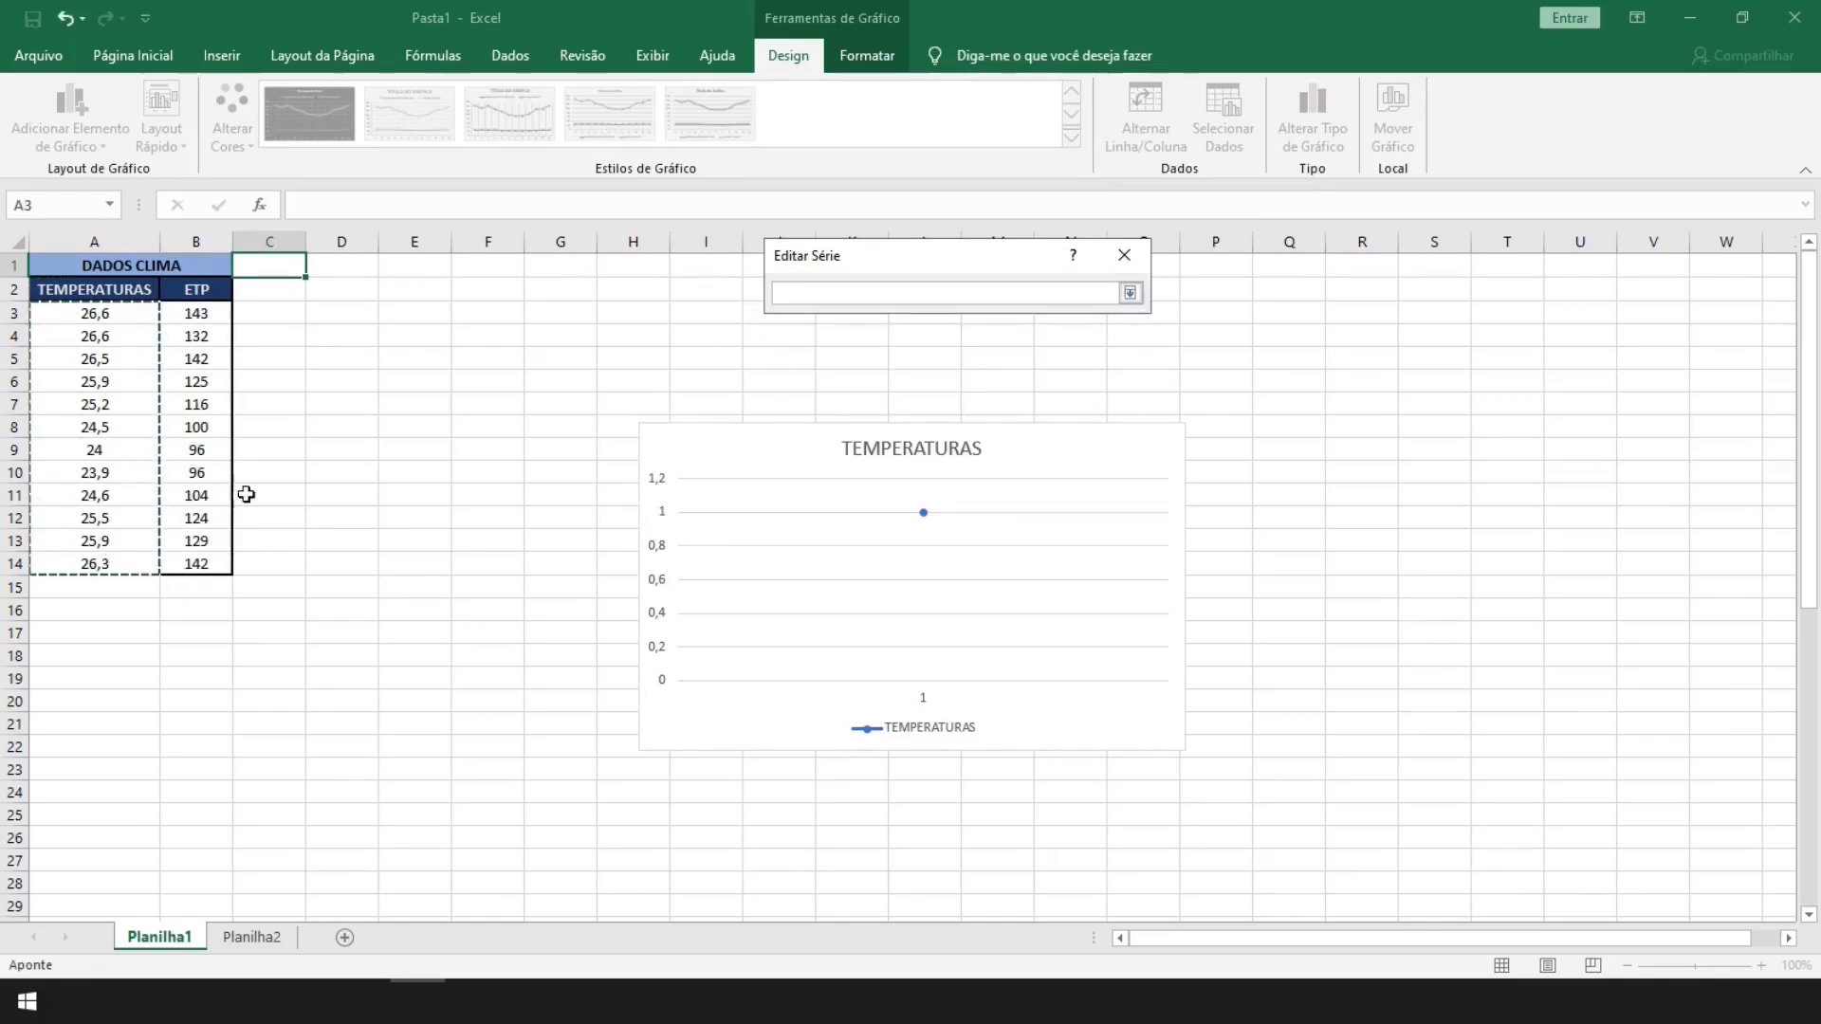
left_click(1130, 293)
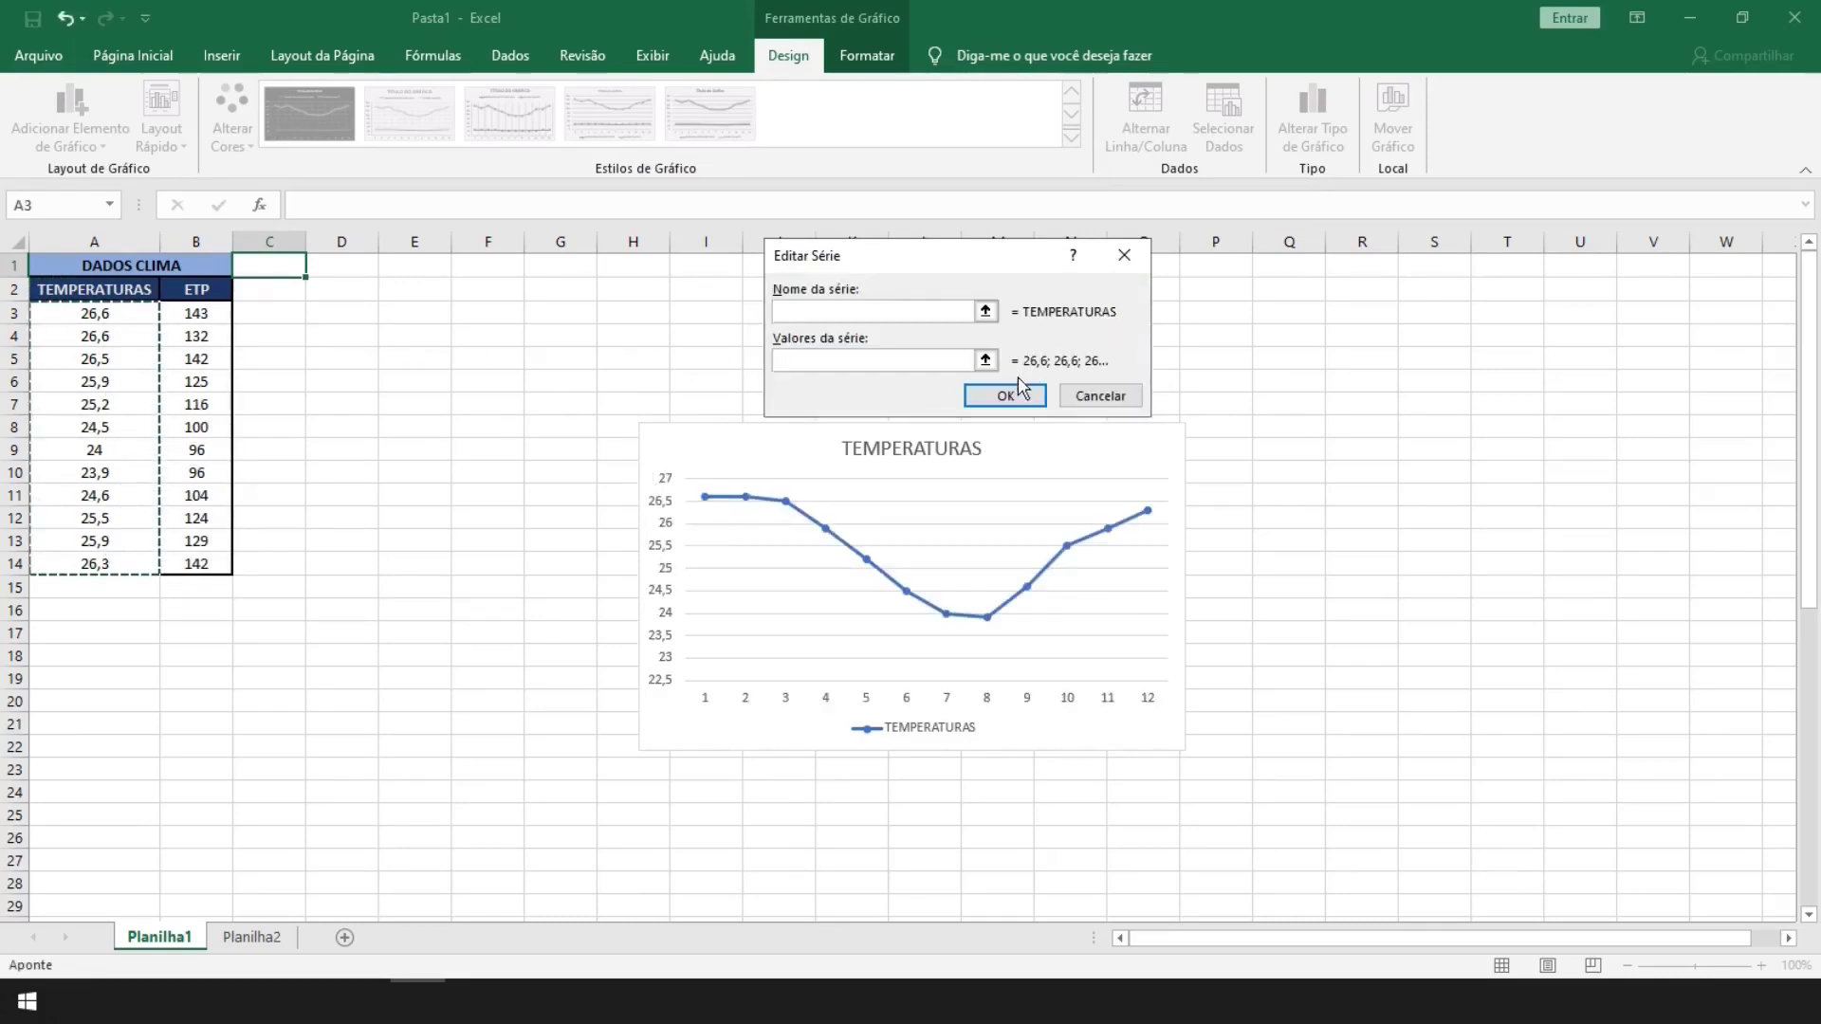
left_click(1006, 397)
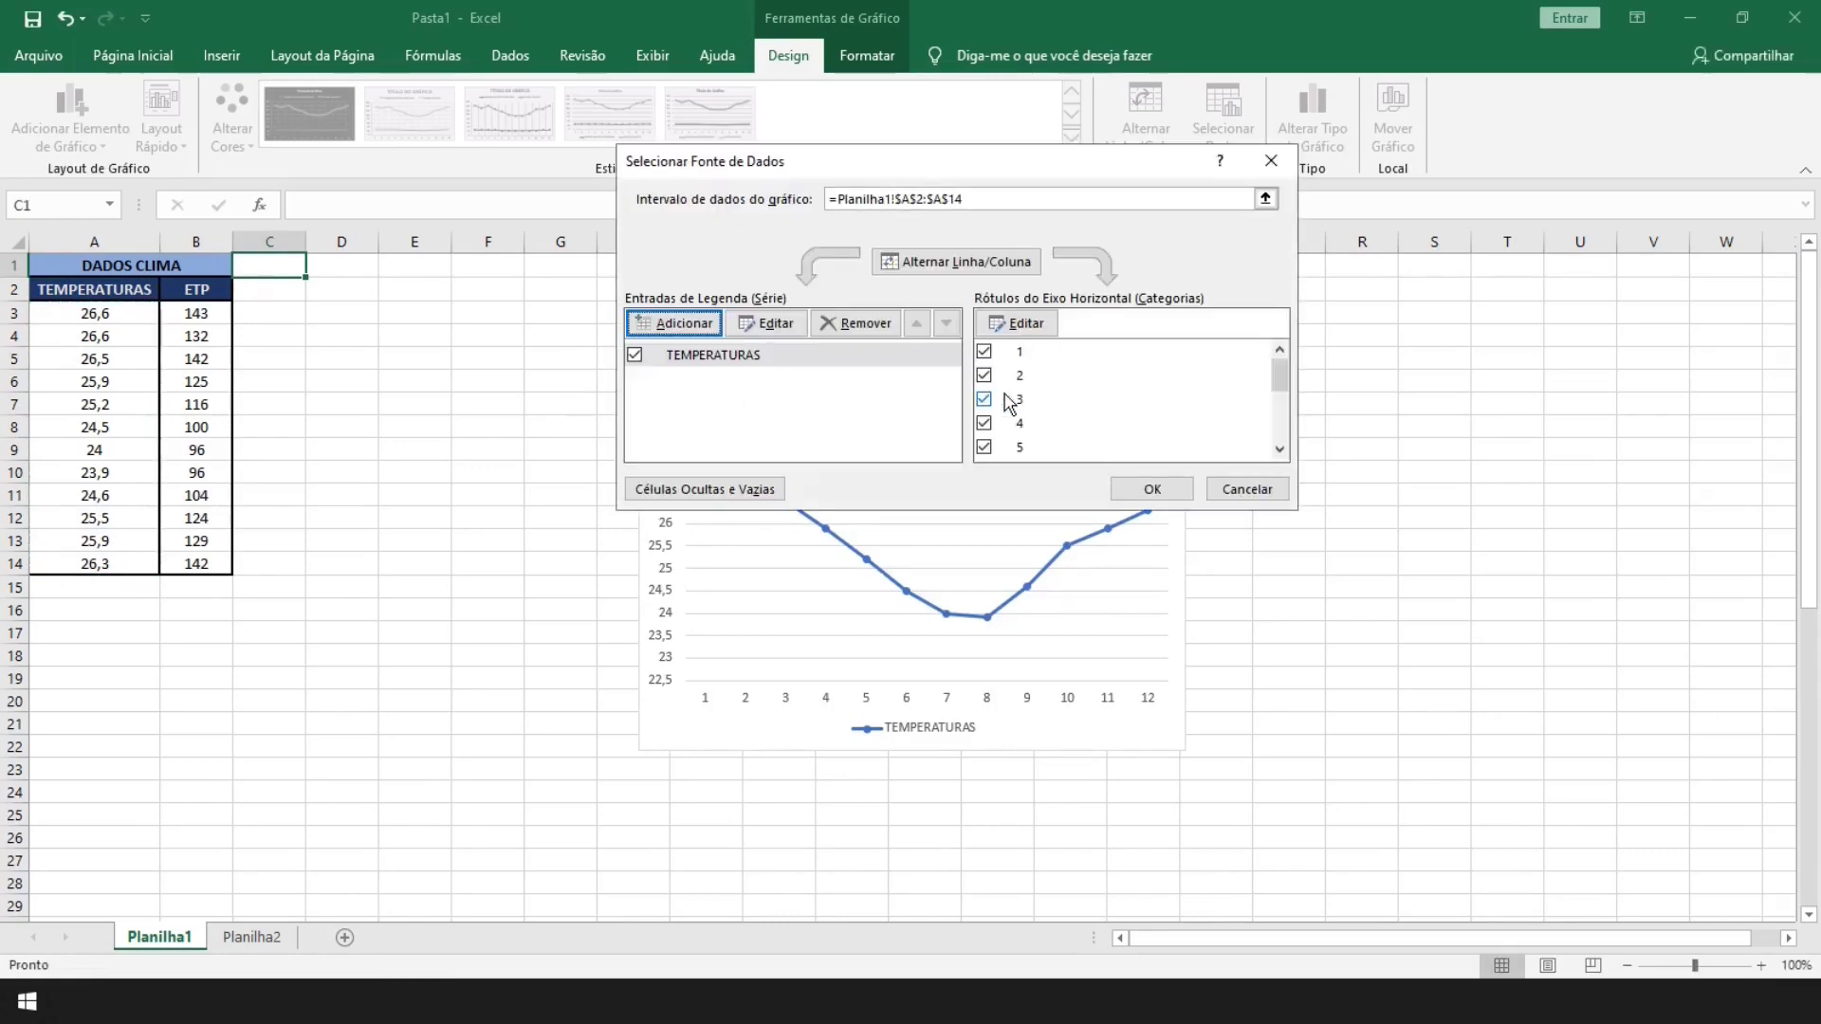
left_click(1151, 488)
Enlarge the TEMPERATURAS line chart and move it below the data table, starting at about row 28
left_click_drag(640, 425, 409, 295)
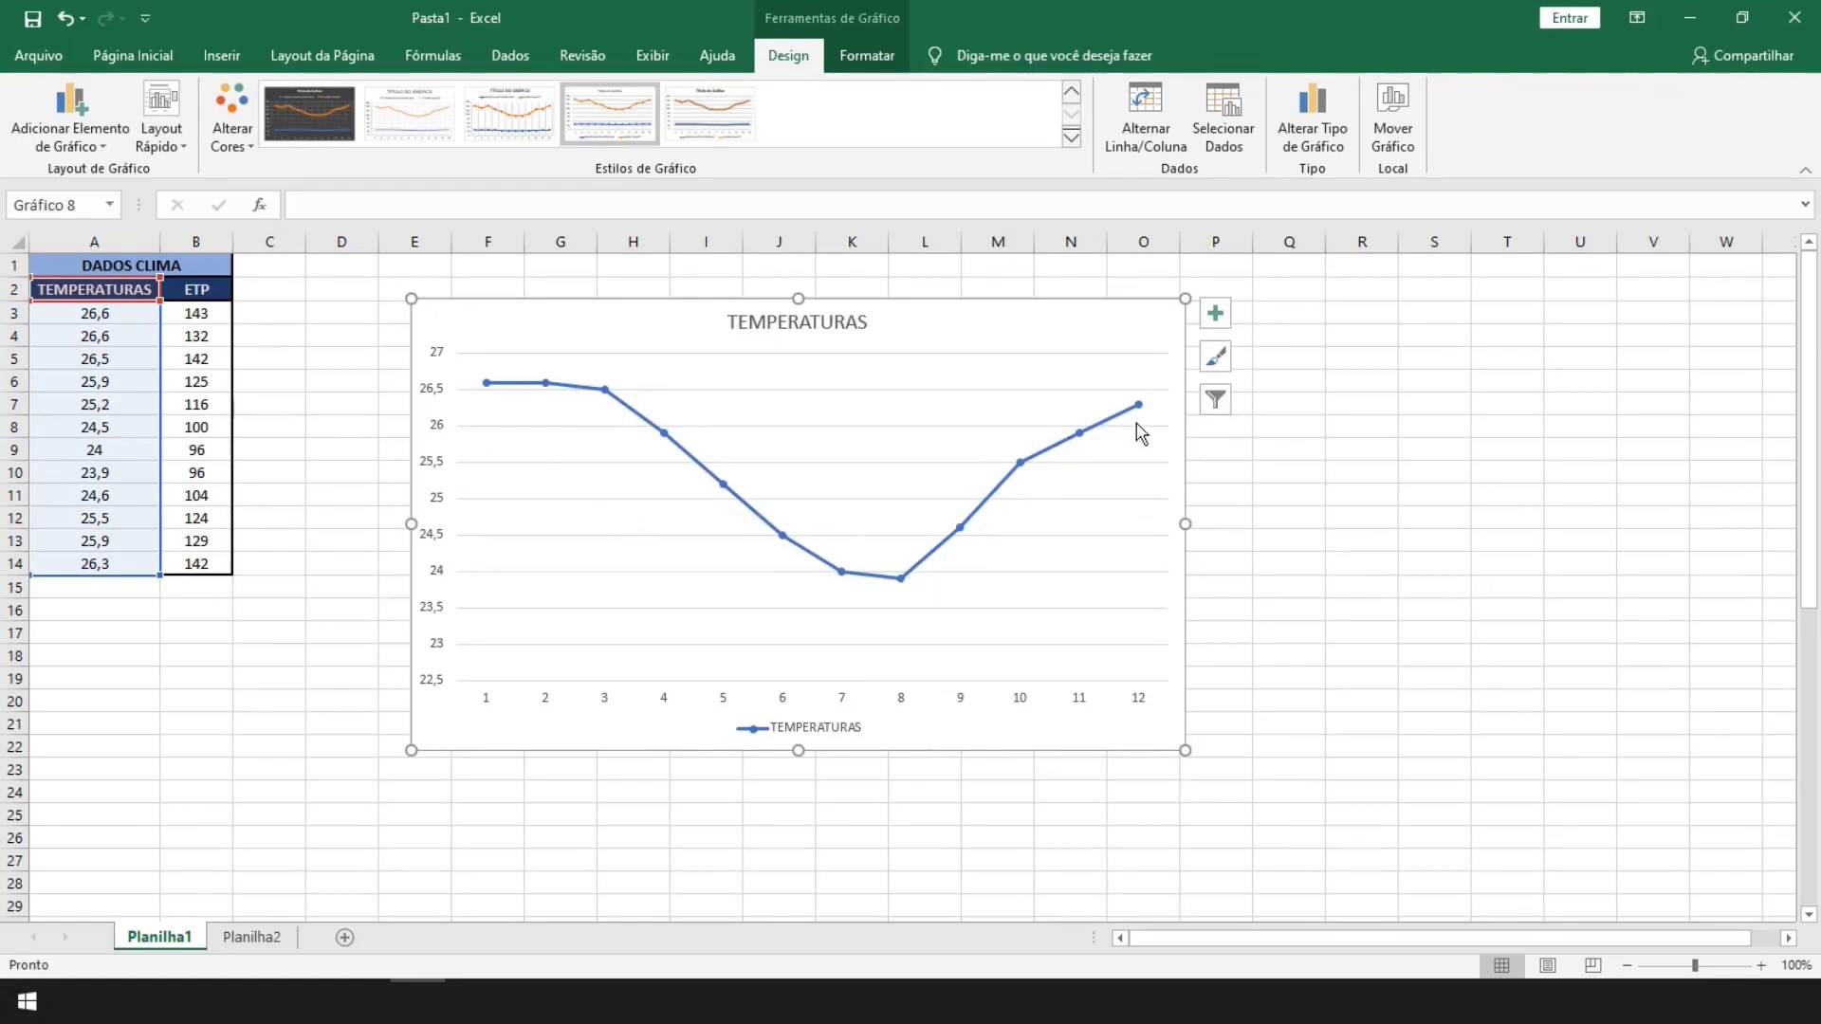
left_click_drag(447, 317, 393, 905)
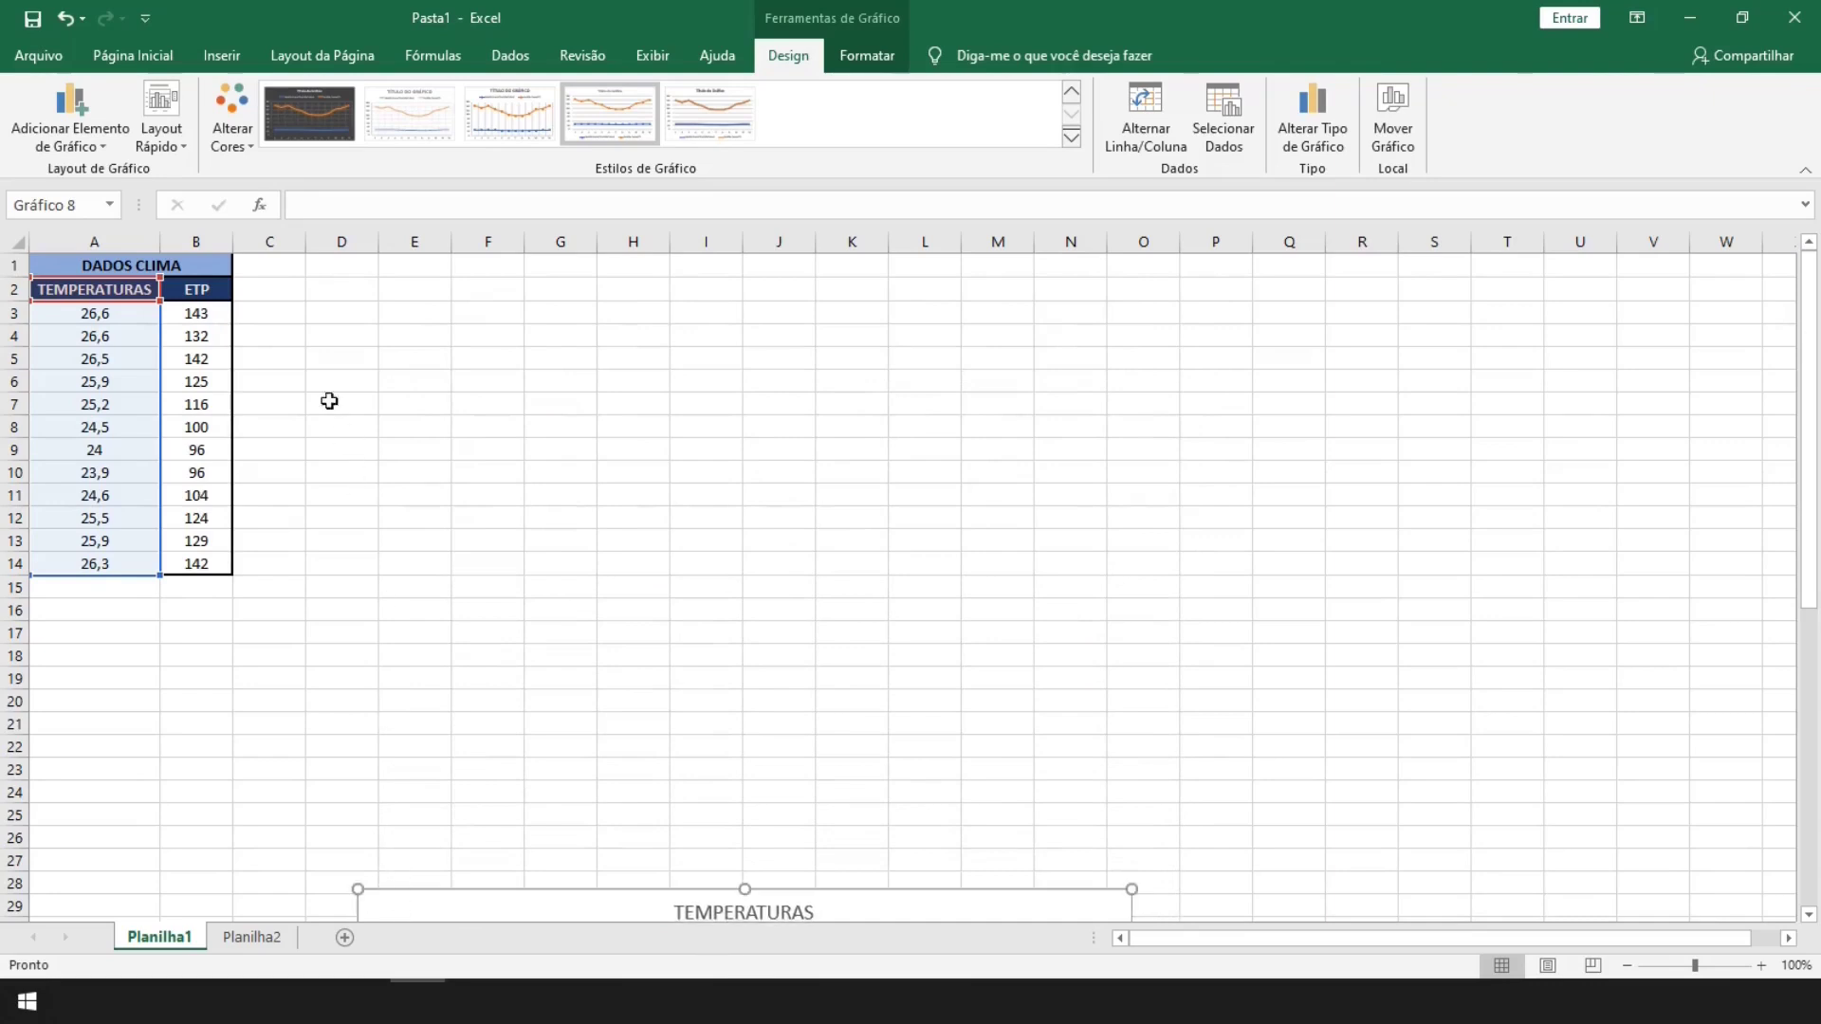
Insert a markers-only scatter chart from cell C1 and remove the default series from its data source
left_click(269, 258)
left_click(213, 58)
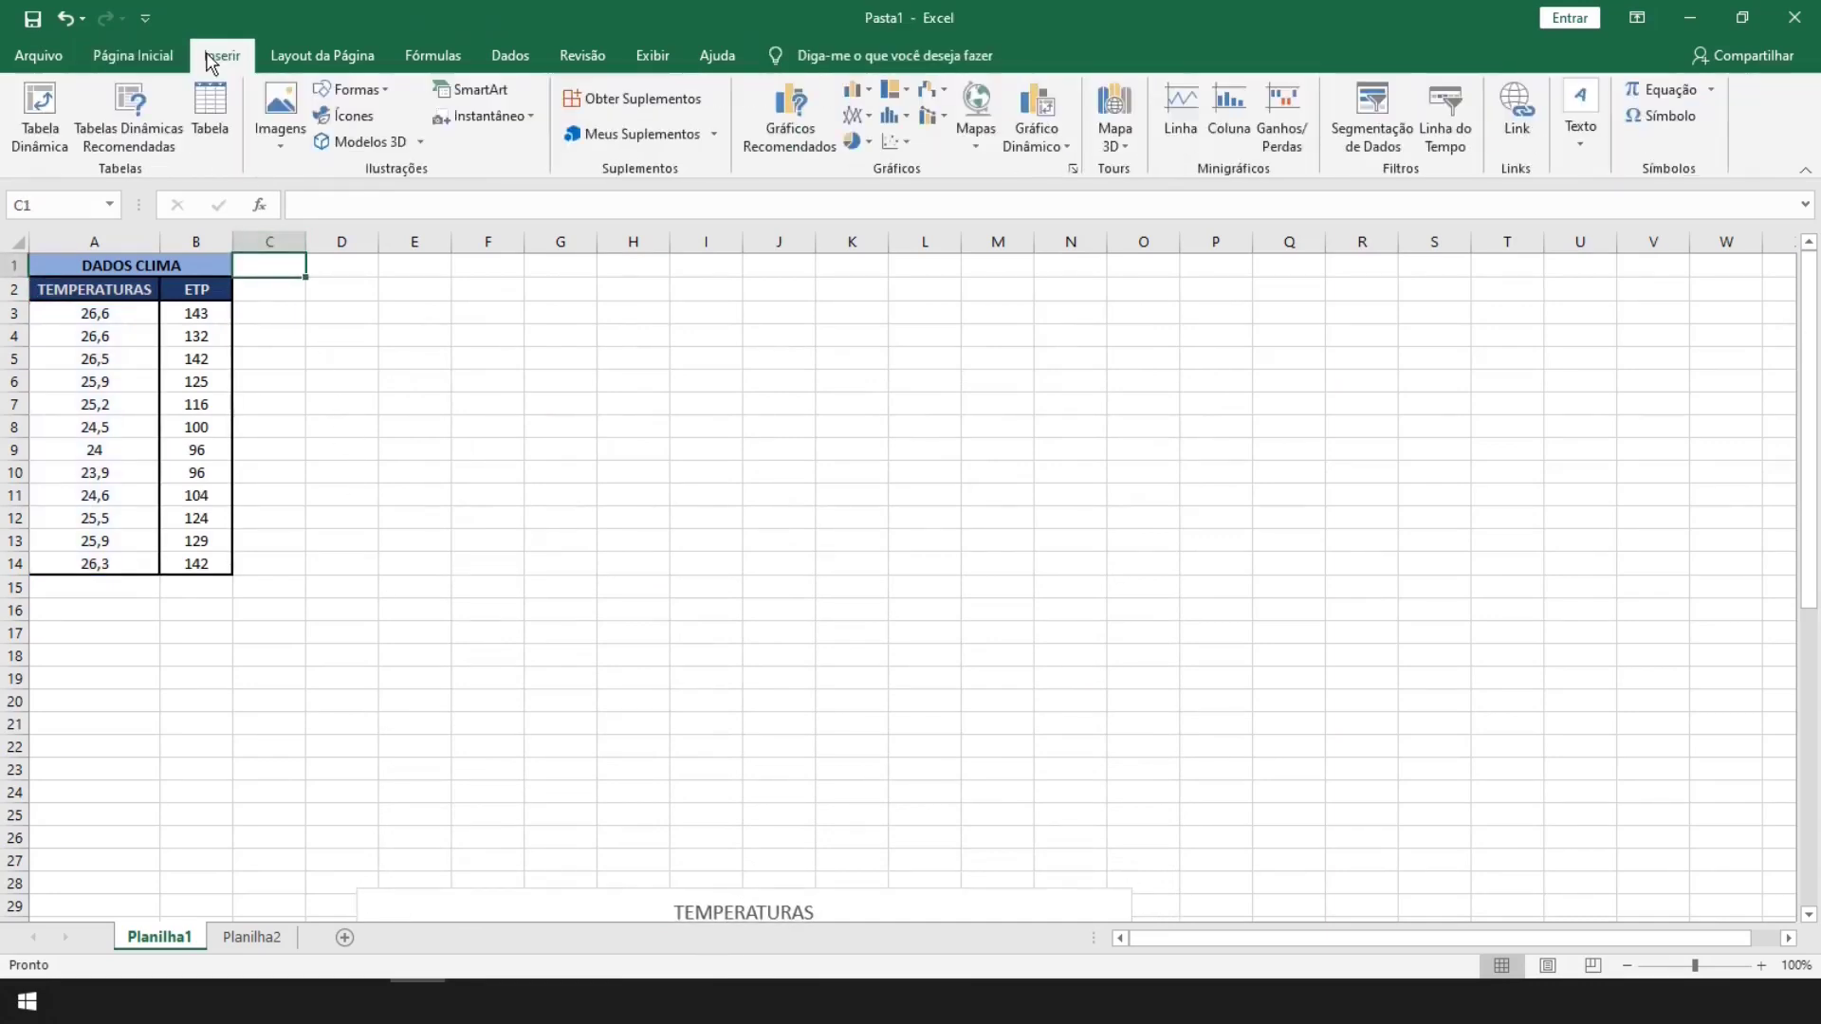
left_click(901, 147)
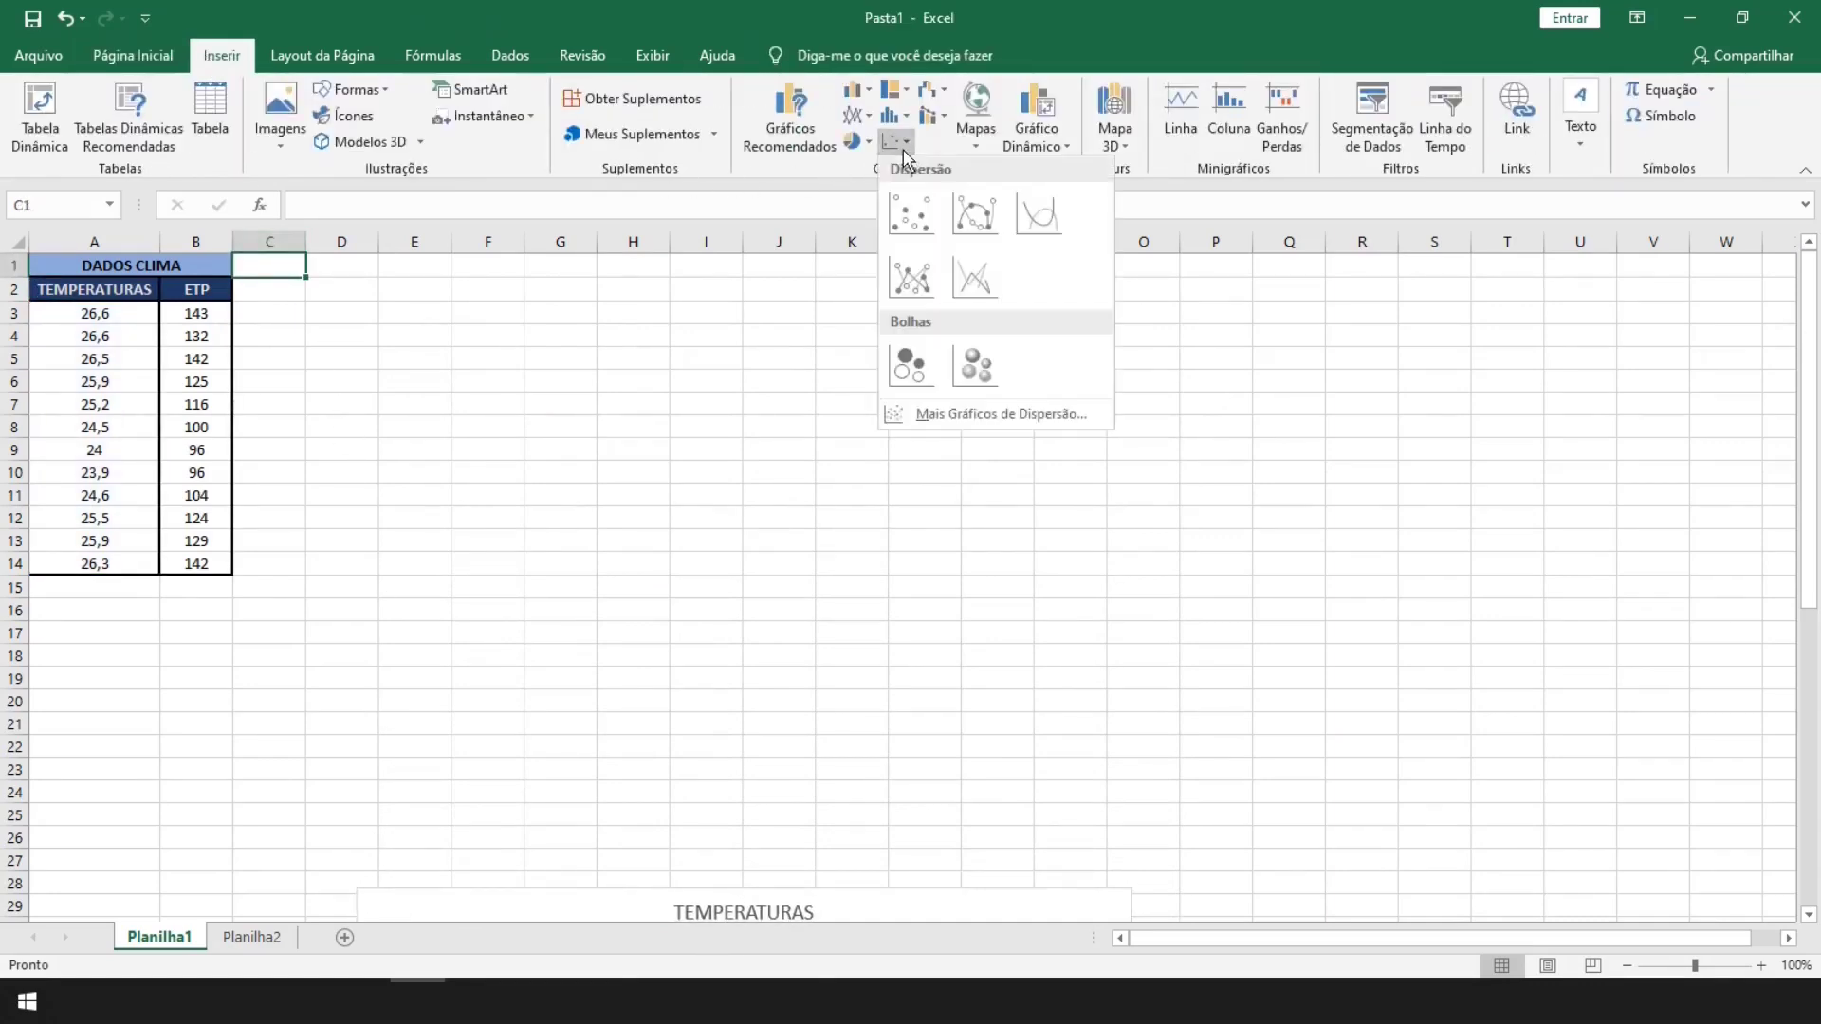
left_click(920, 206)
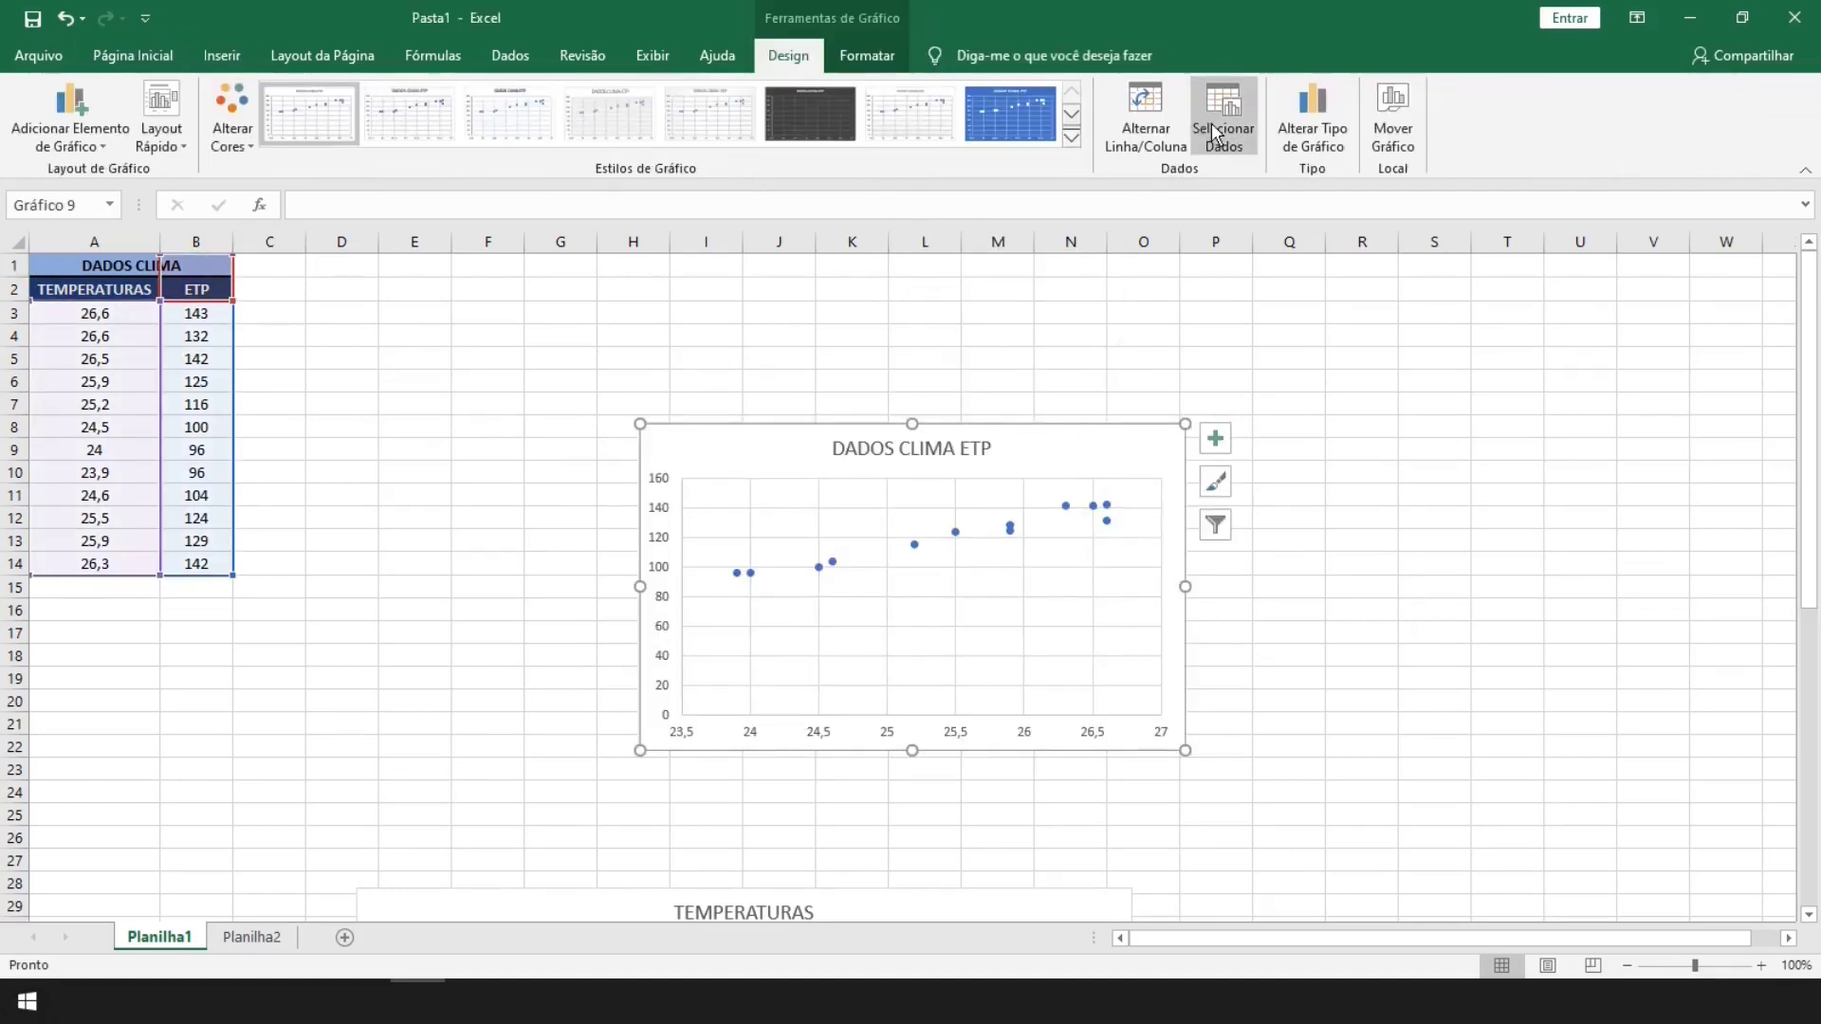
left_click(1211, 124)
left_click(859, 326)
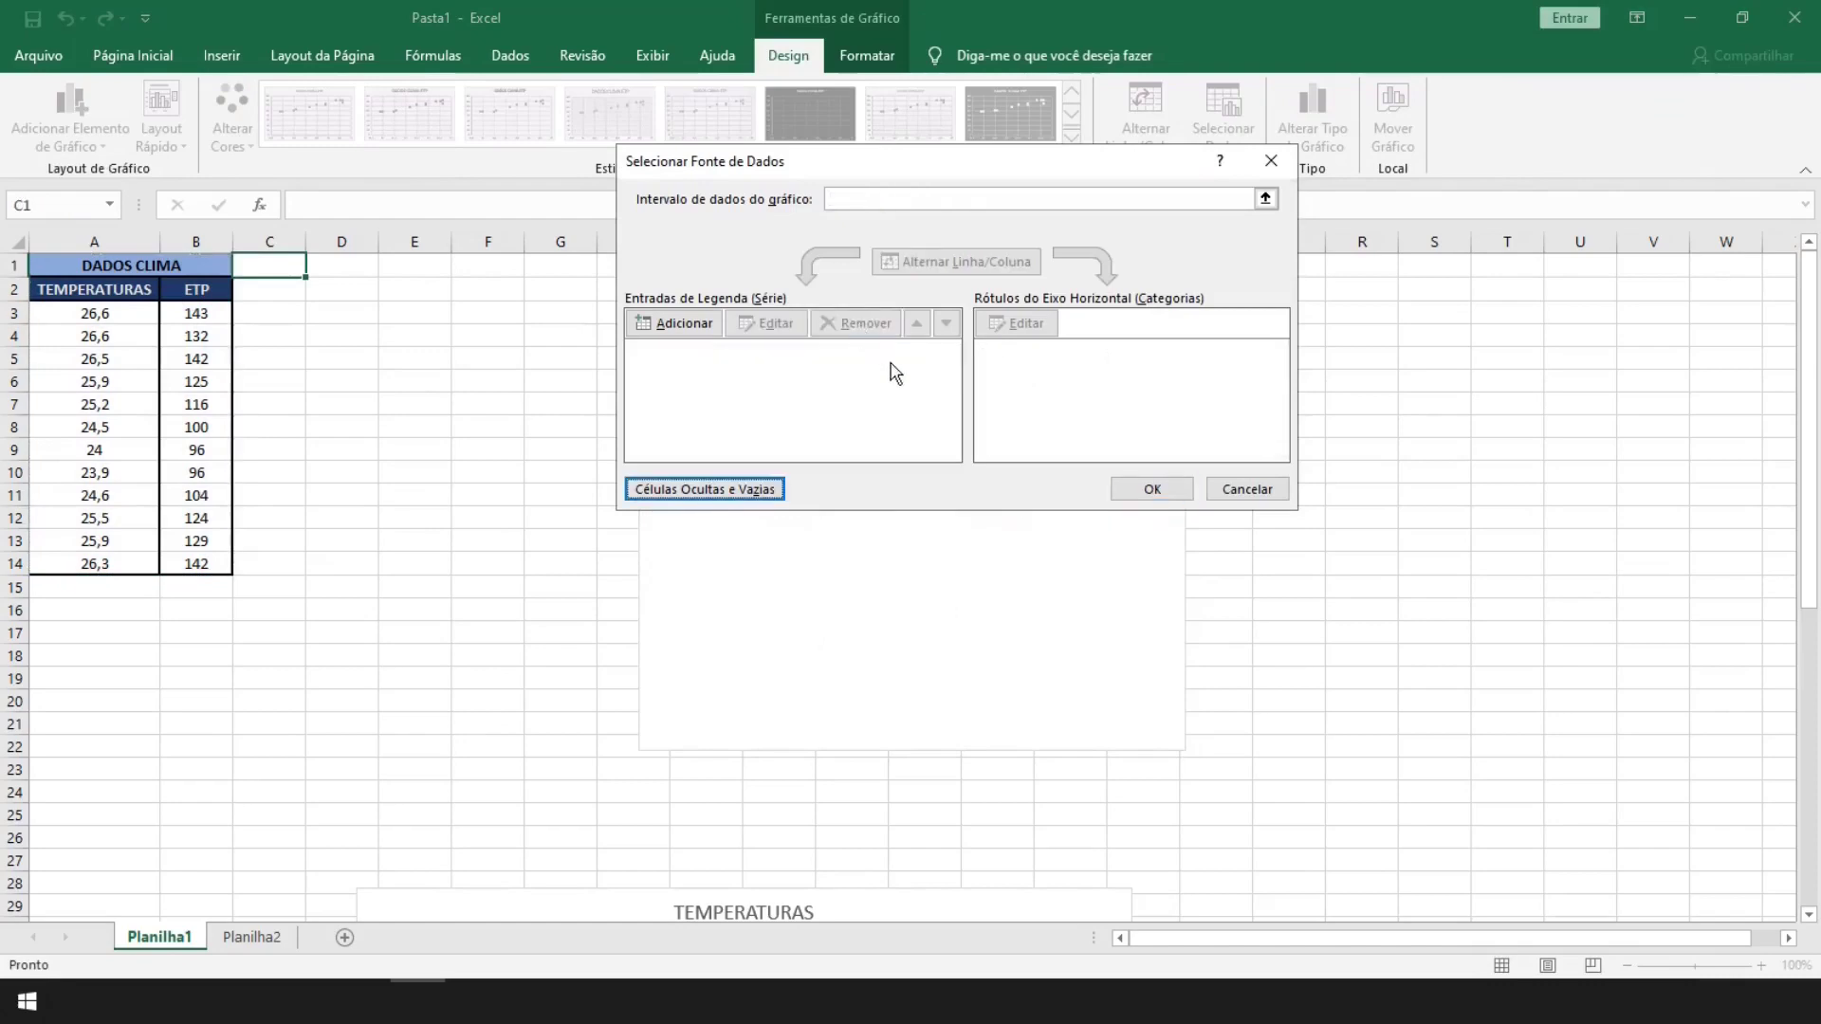
Add a new series to the scatter chart, taking its name from the DADOS CLIMA title in cell A1
left_click(681, 326)
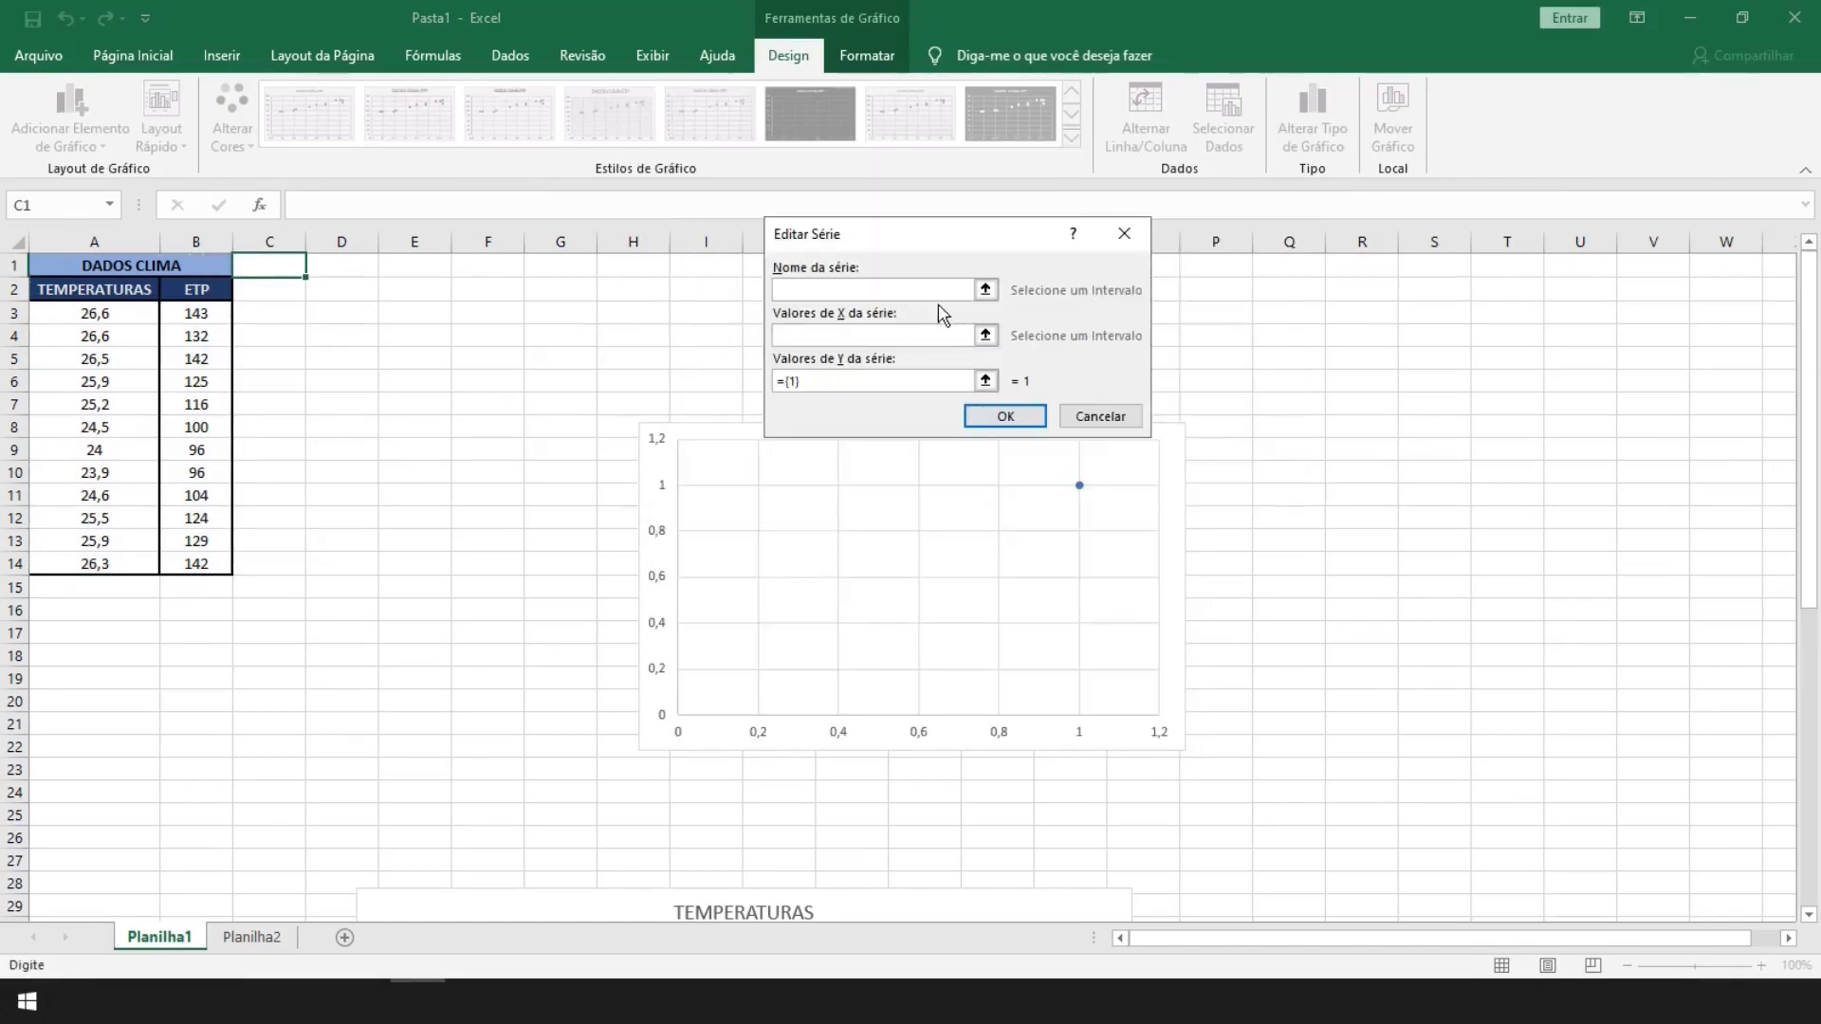
left_click(982, 295)
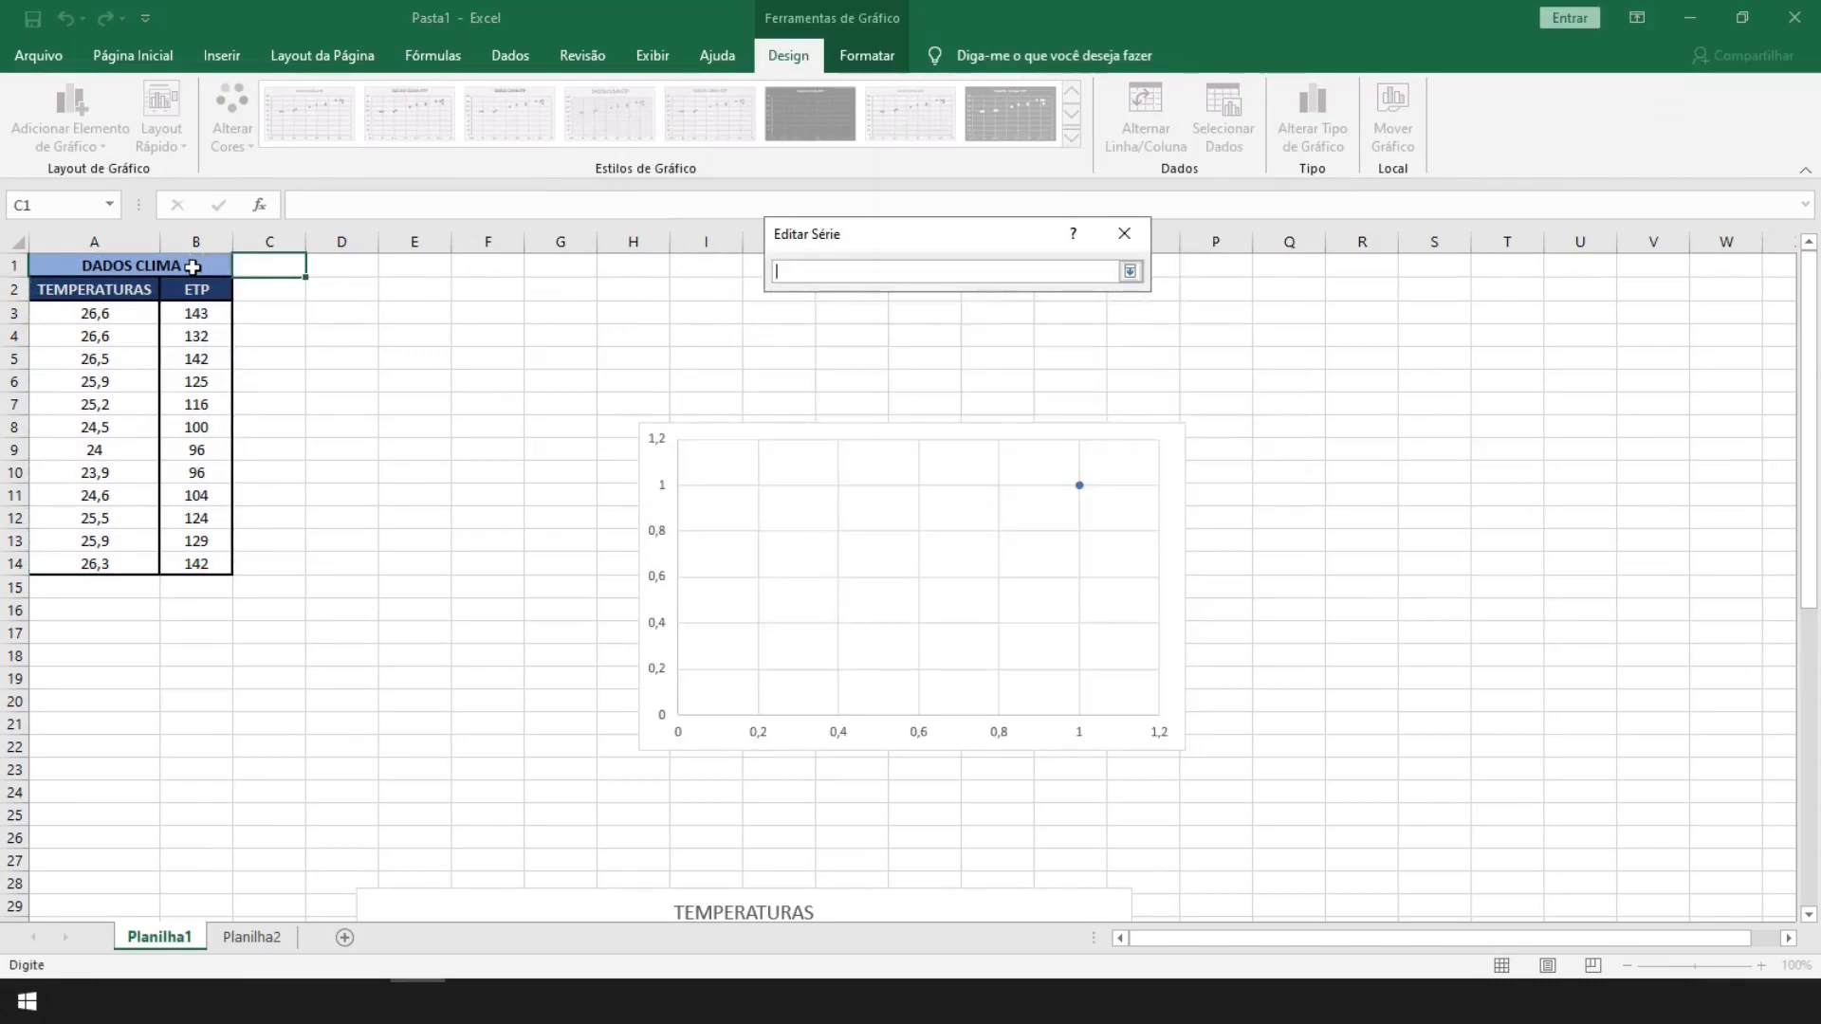
left_click(191, 267)
left_click(1129, 272)
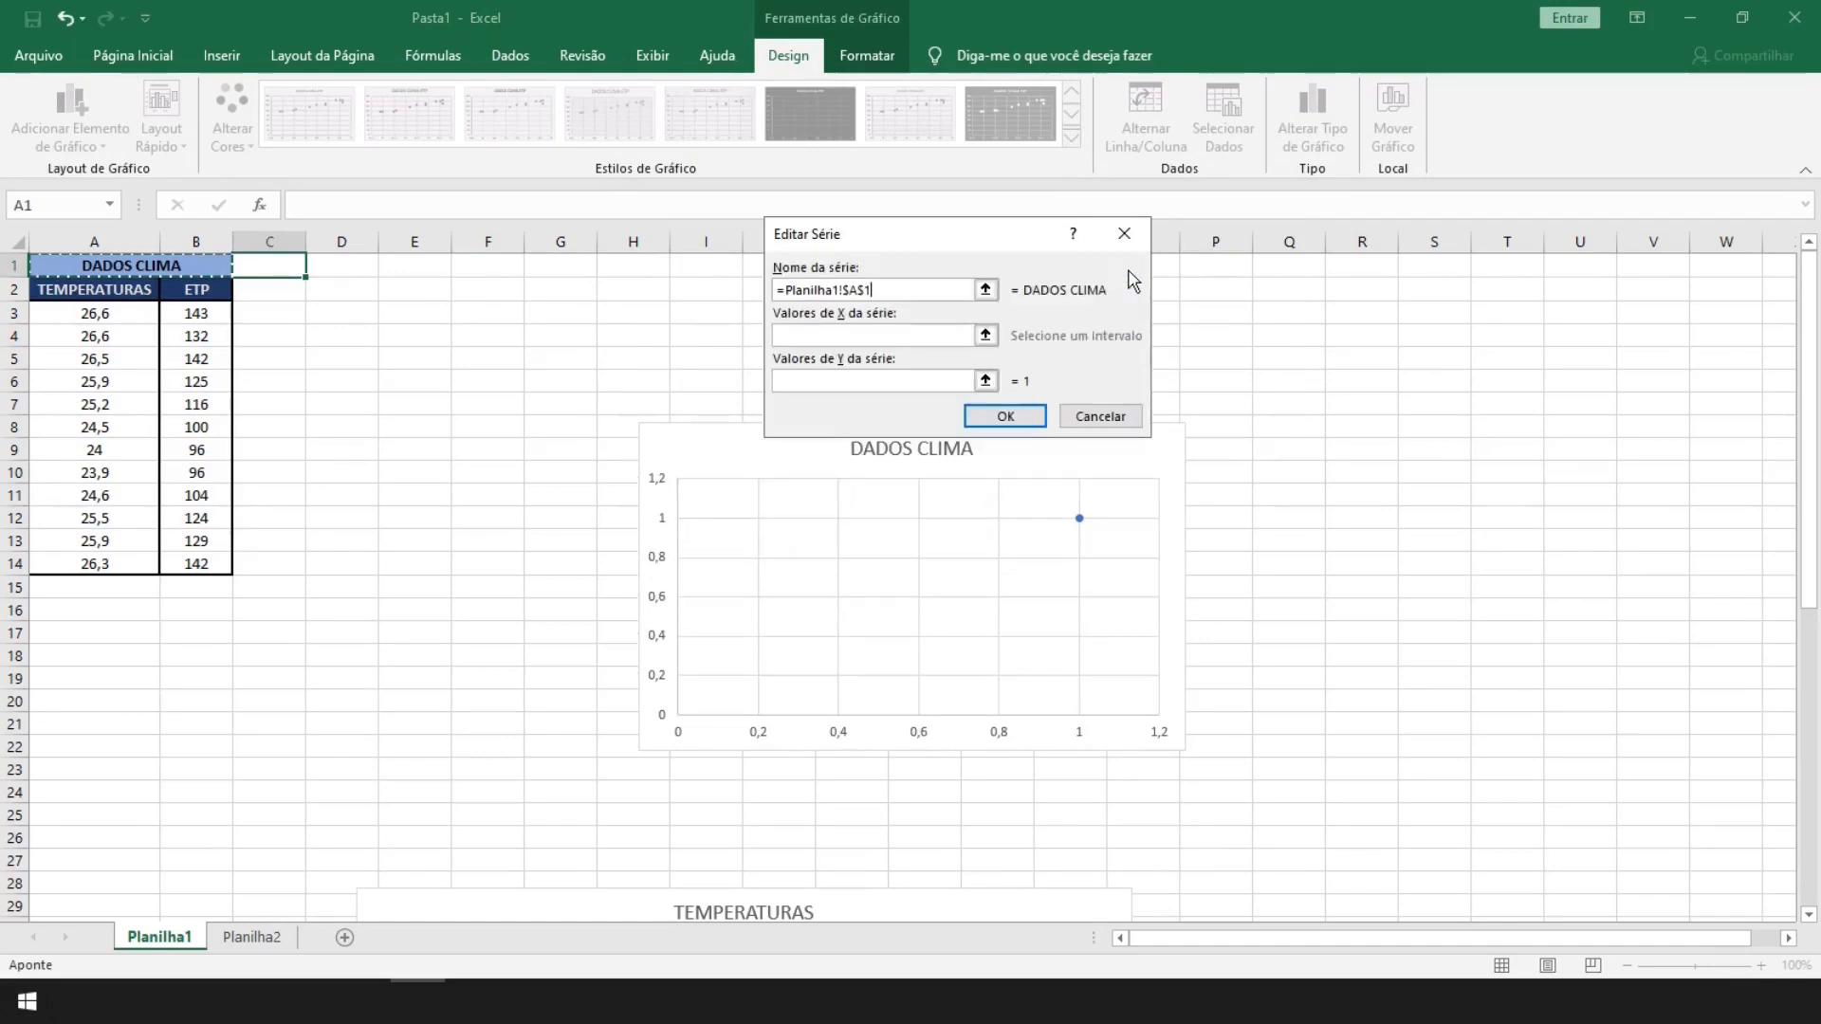
Set the series' X values to B3:B14 and its Y values to A3:A14, and accept the data source
left_click(985, 334)
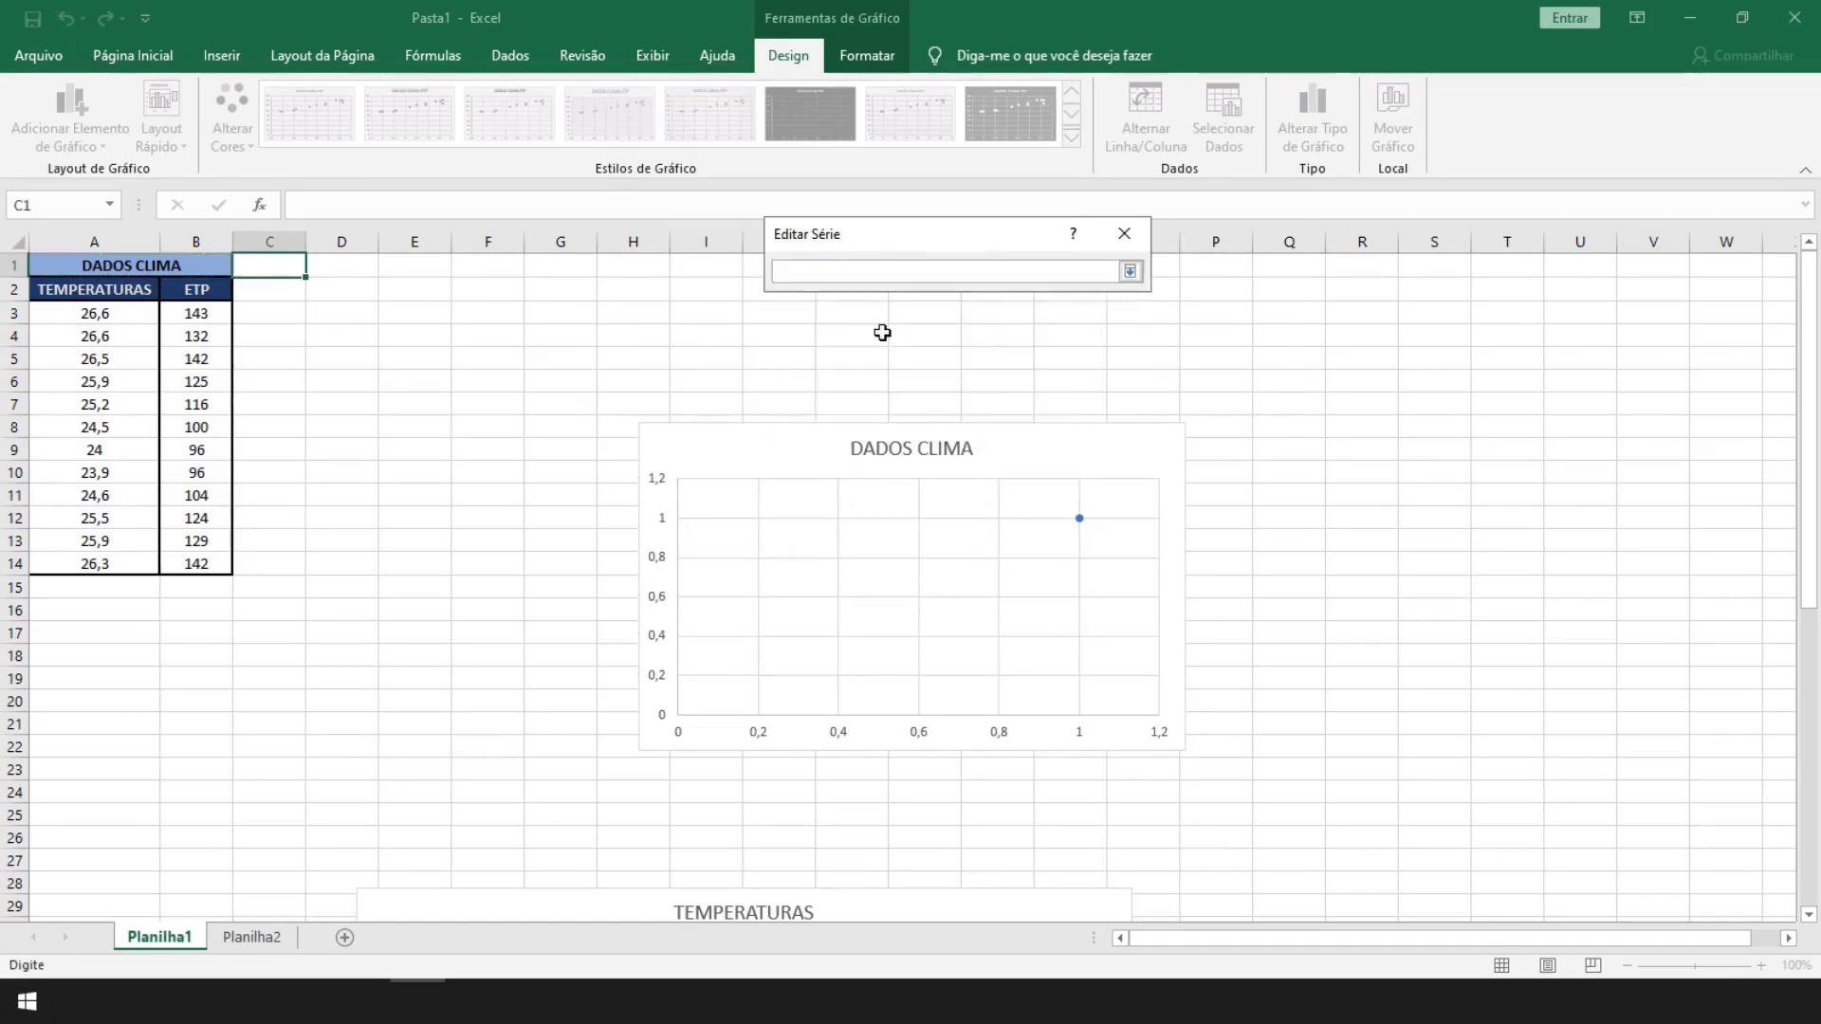
left_click_drag(193, 320, 191, 562)
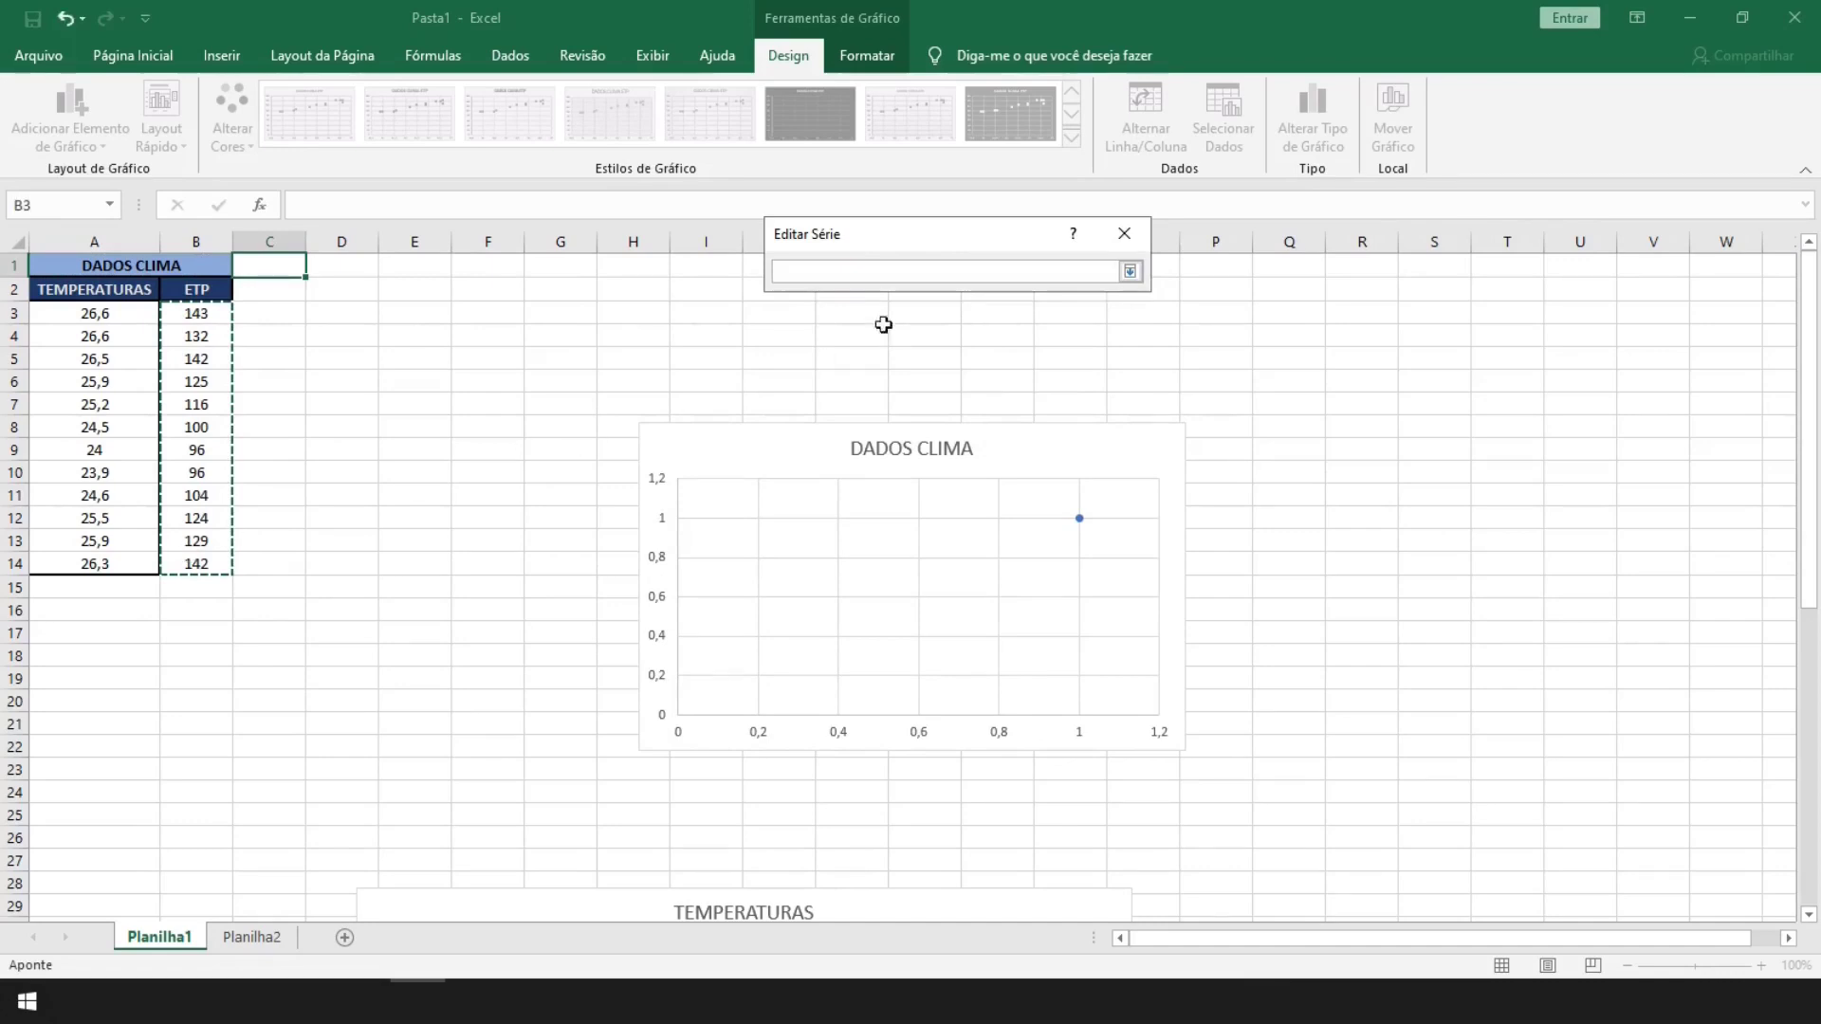
left_click(1128, 273)
left_click(986, 381)
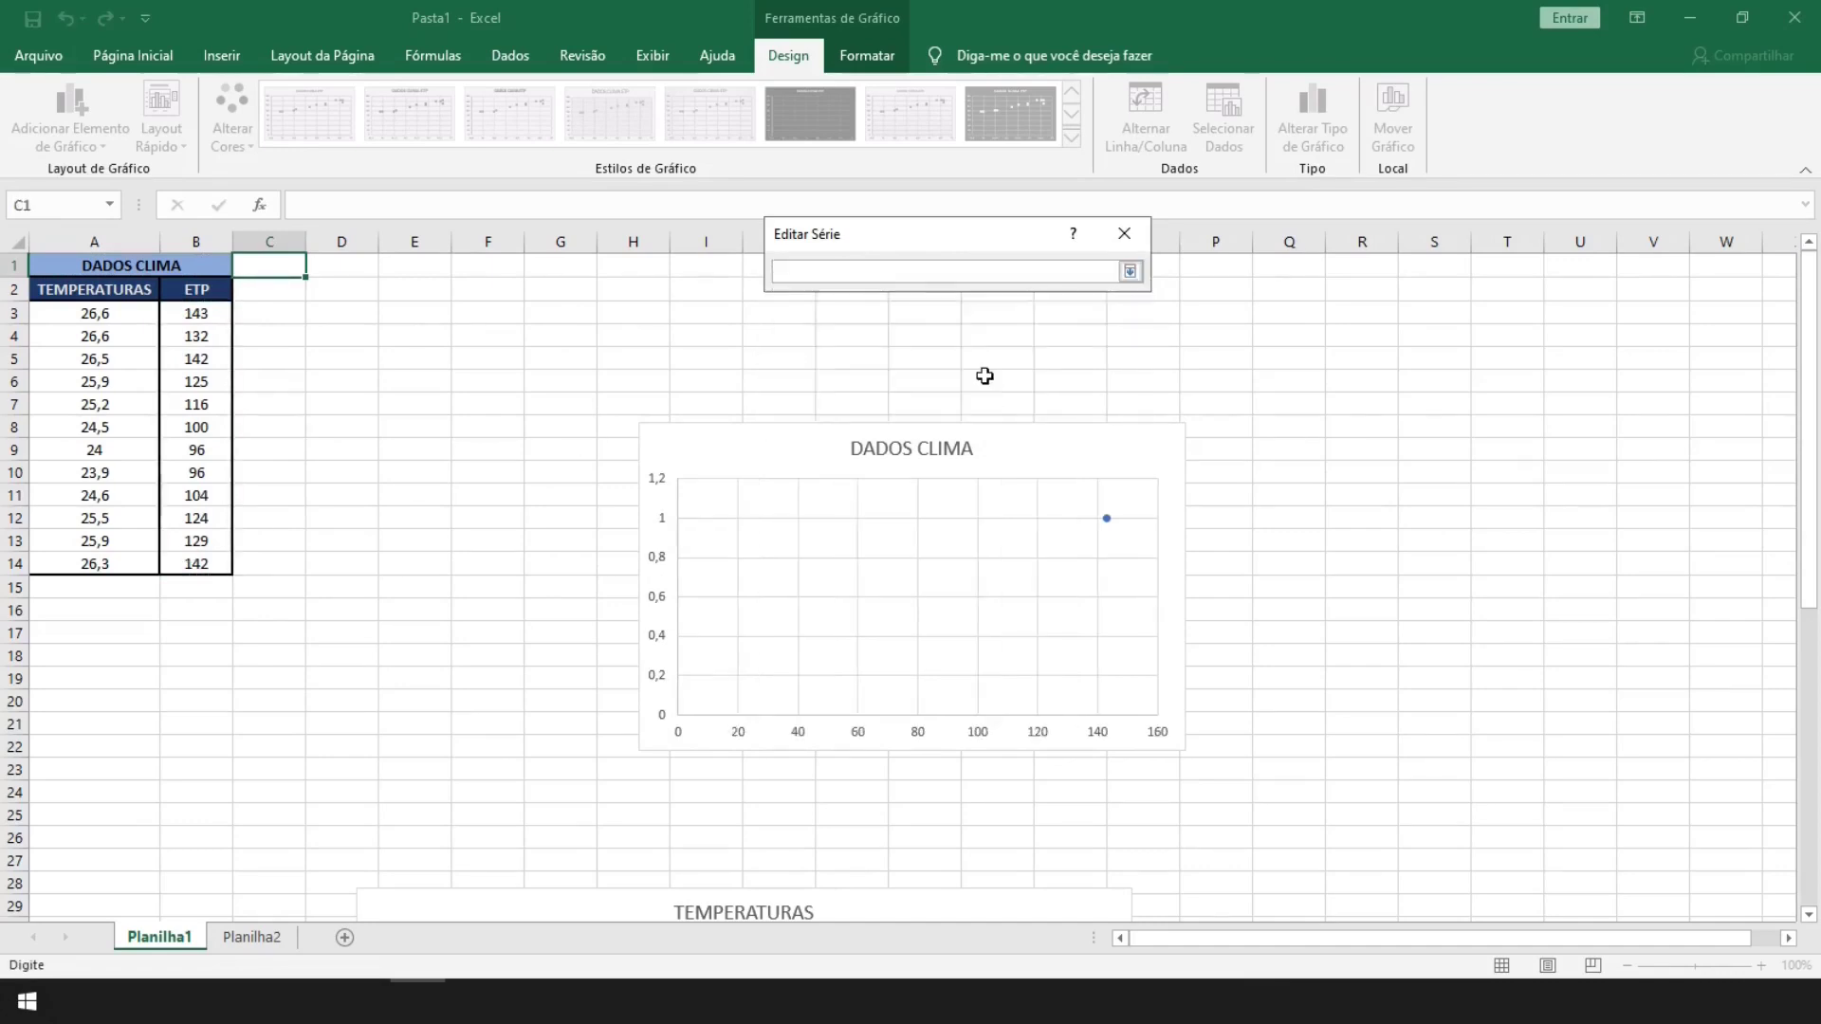
left_click_drag(111, 323, 112, 554)
left_click(1130, 272)
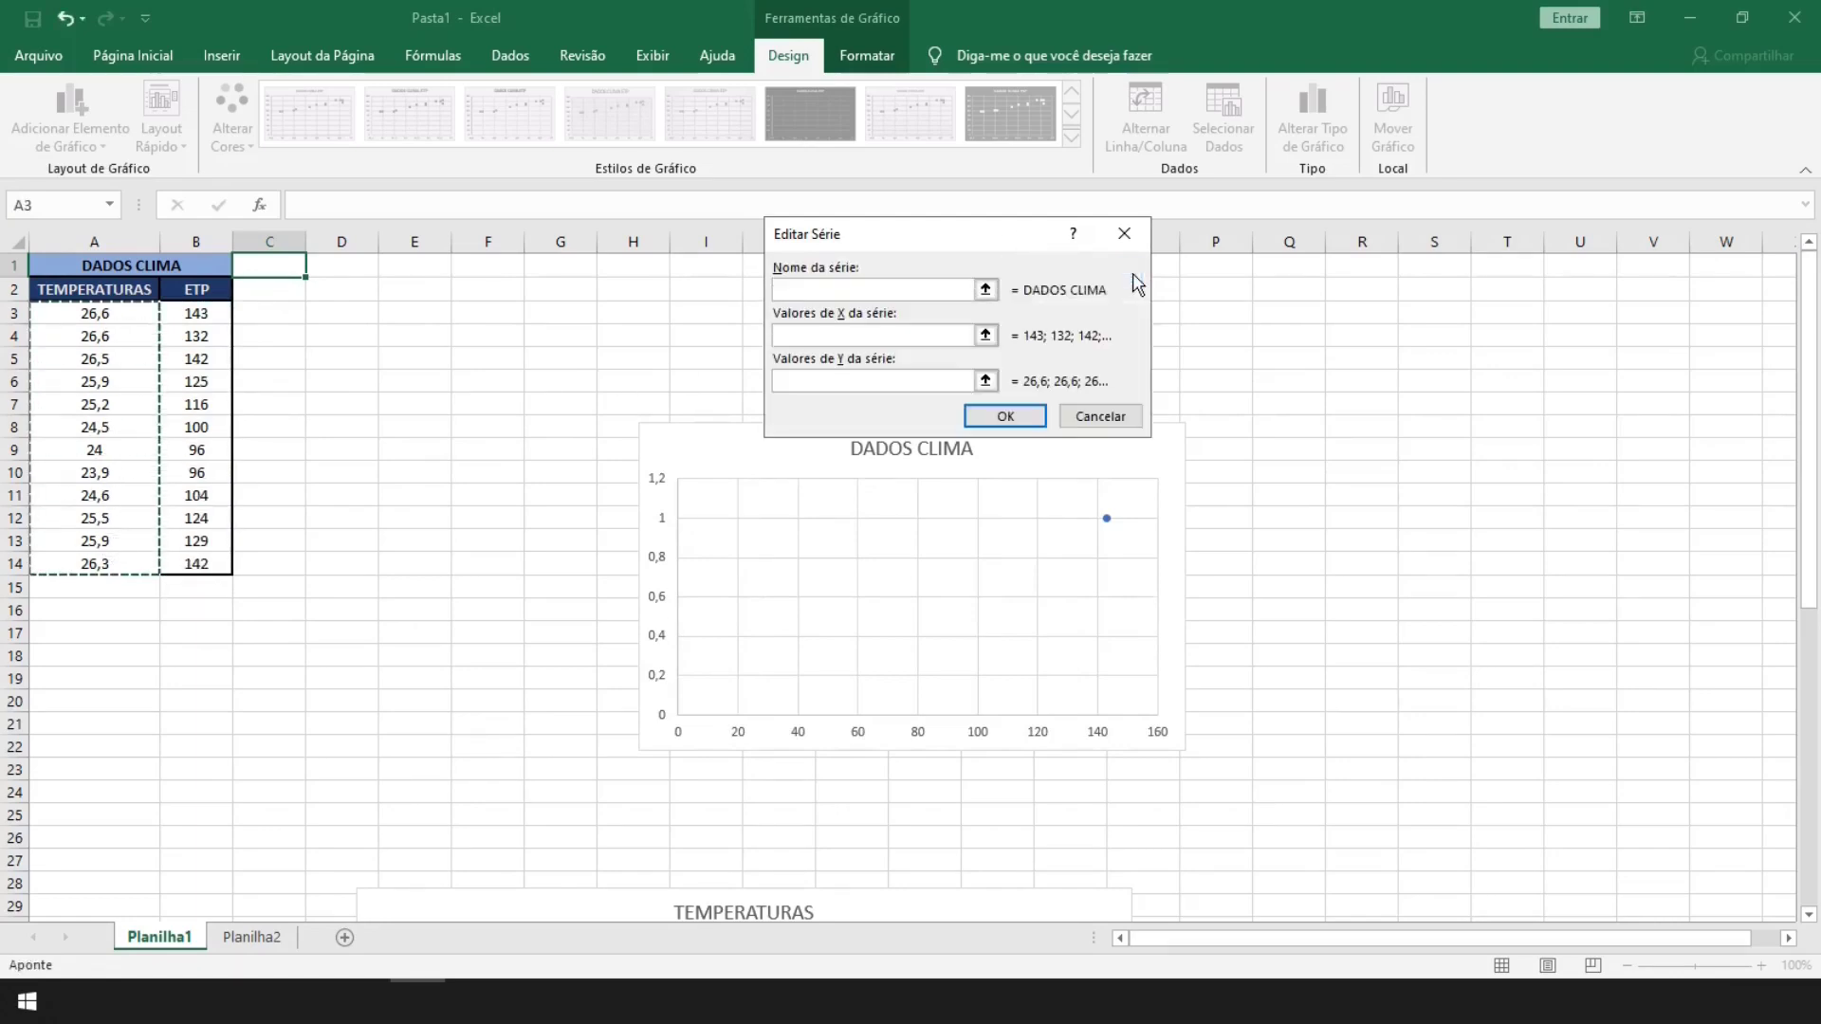
left_click(989, 417)
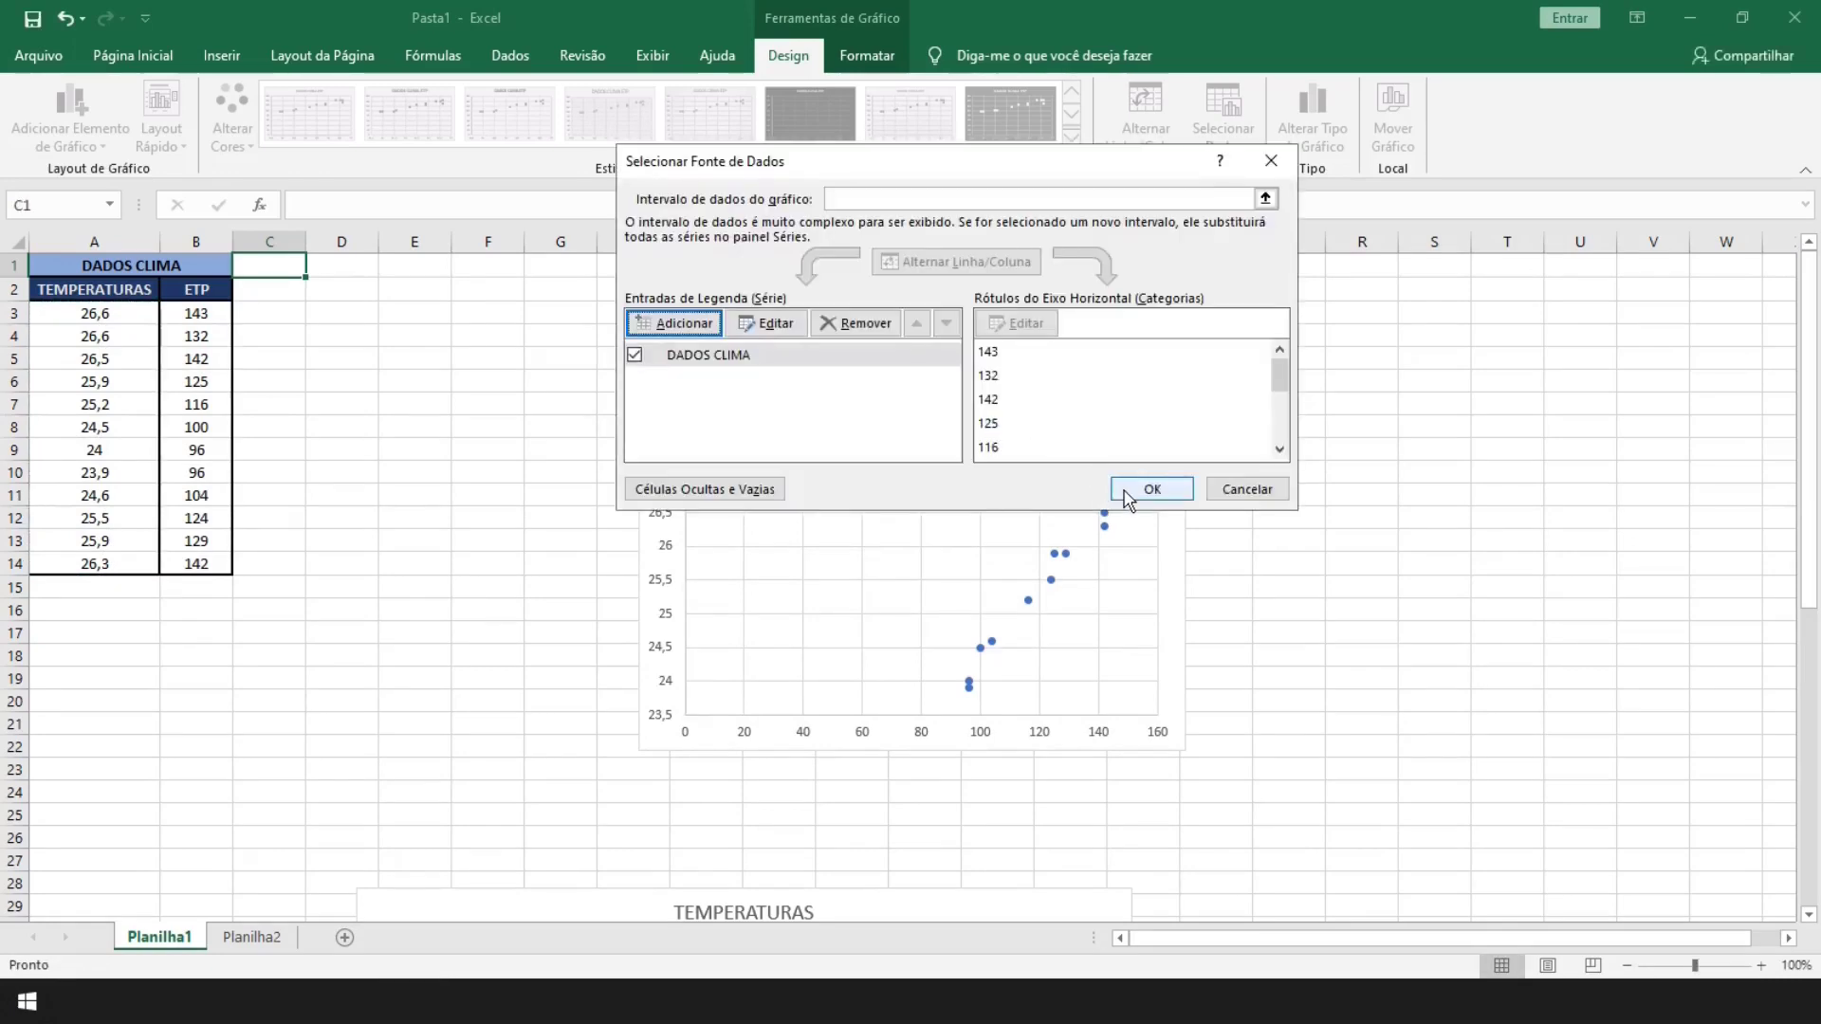
left_click(1127, 495)
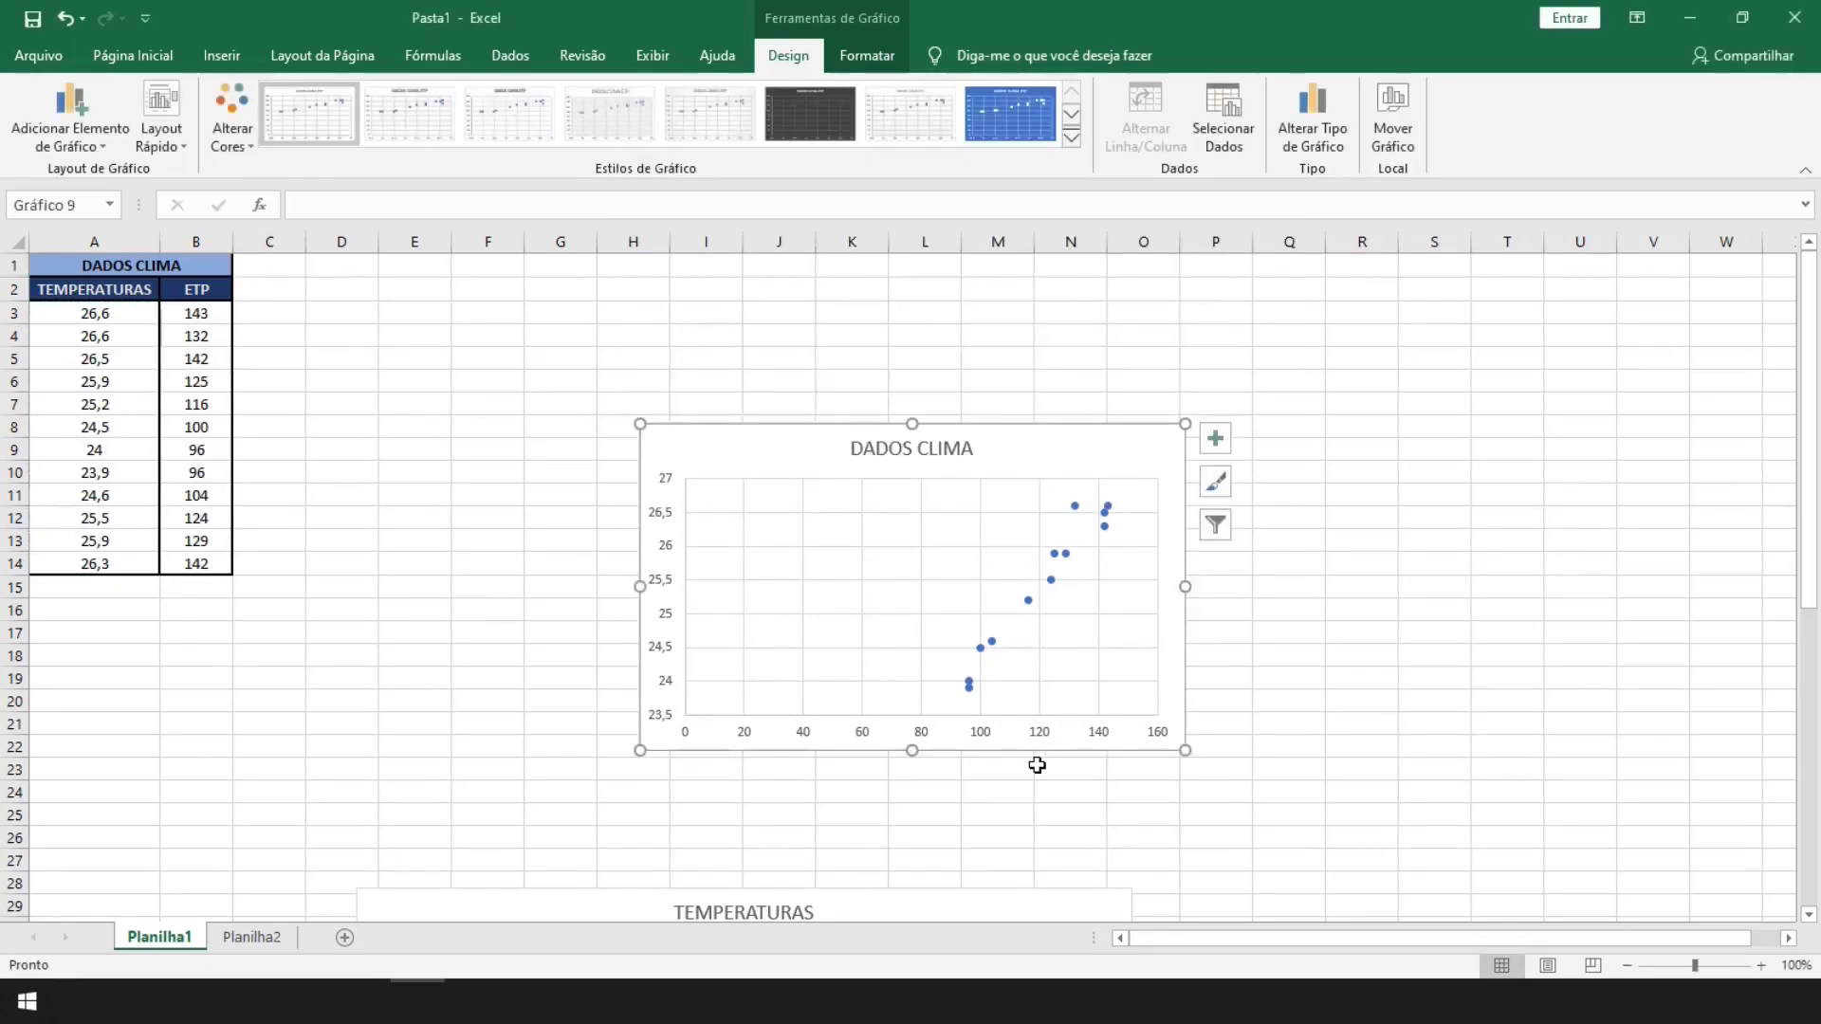
Set the minimum bound of the scatter chart's horizontal axis to 90
right_click(805, 738)
left_click(858, 726)
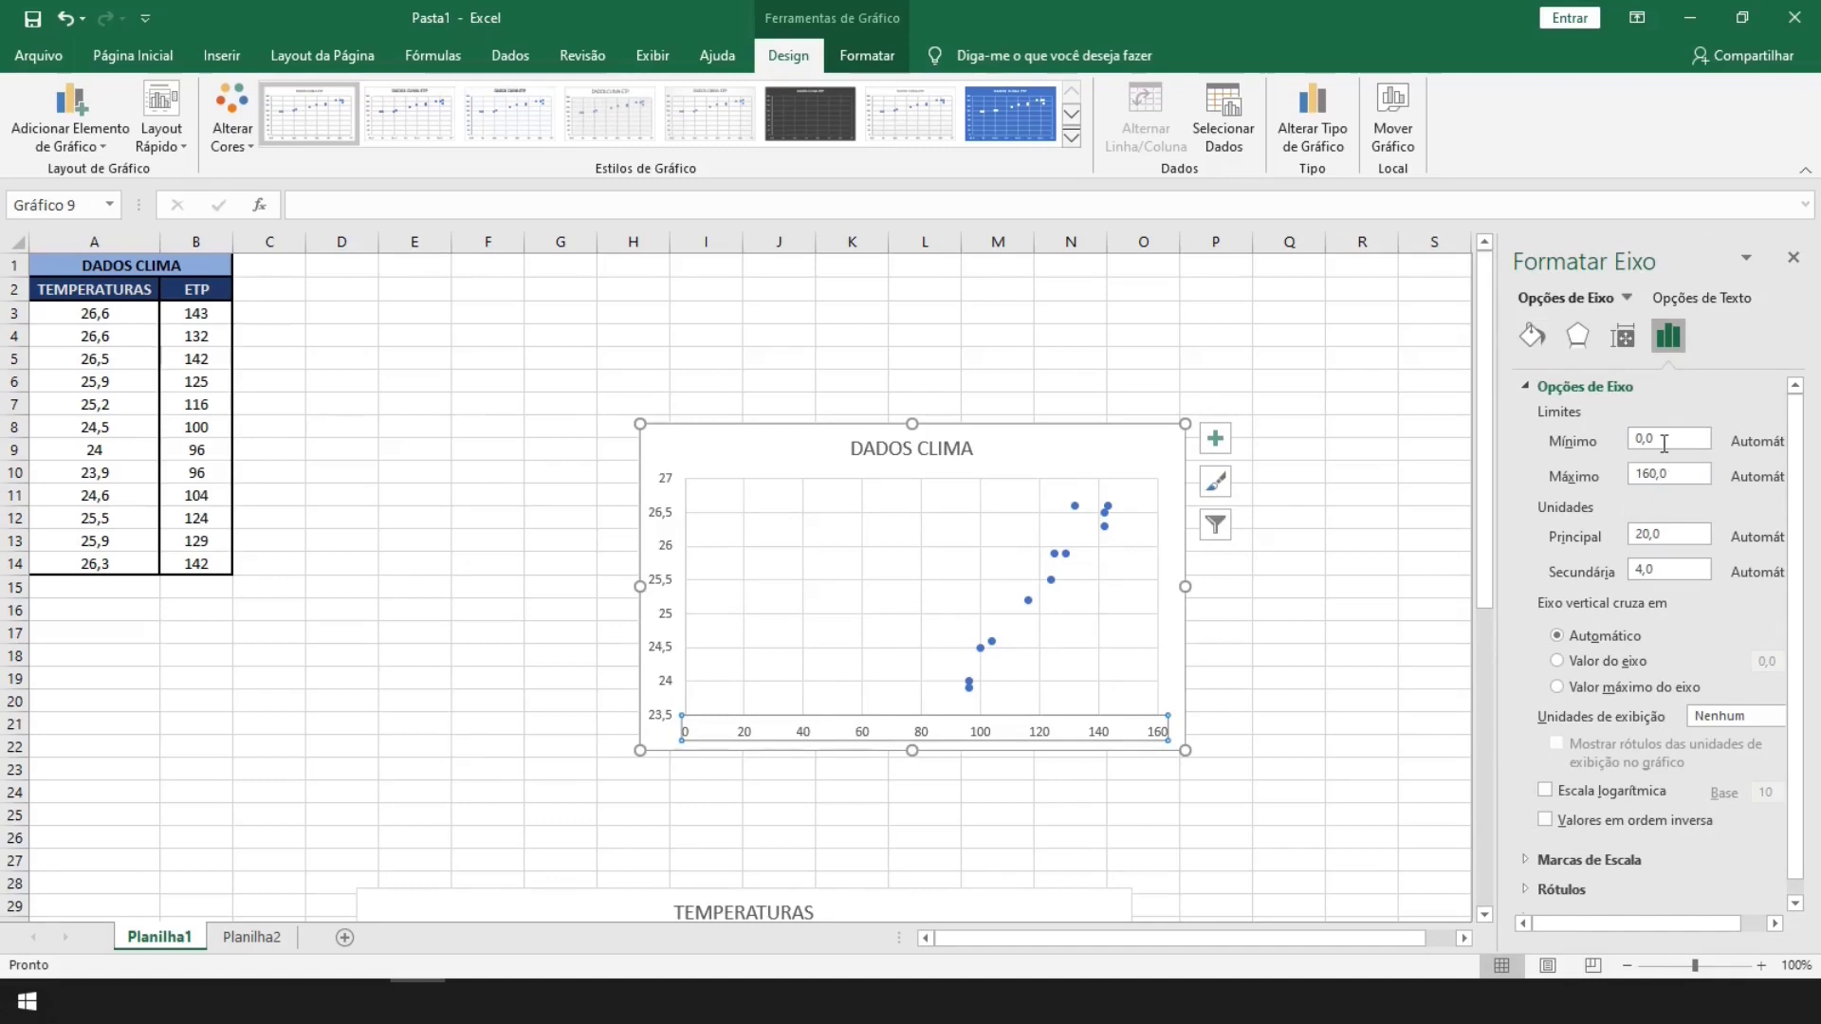
left_click_drag(1664, 443, 1562, 449)
key("Return")
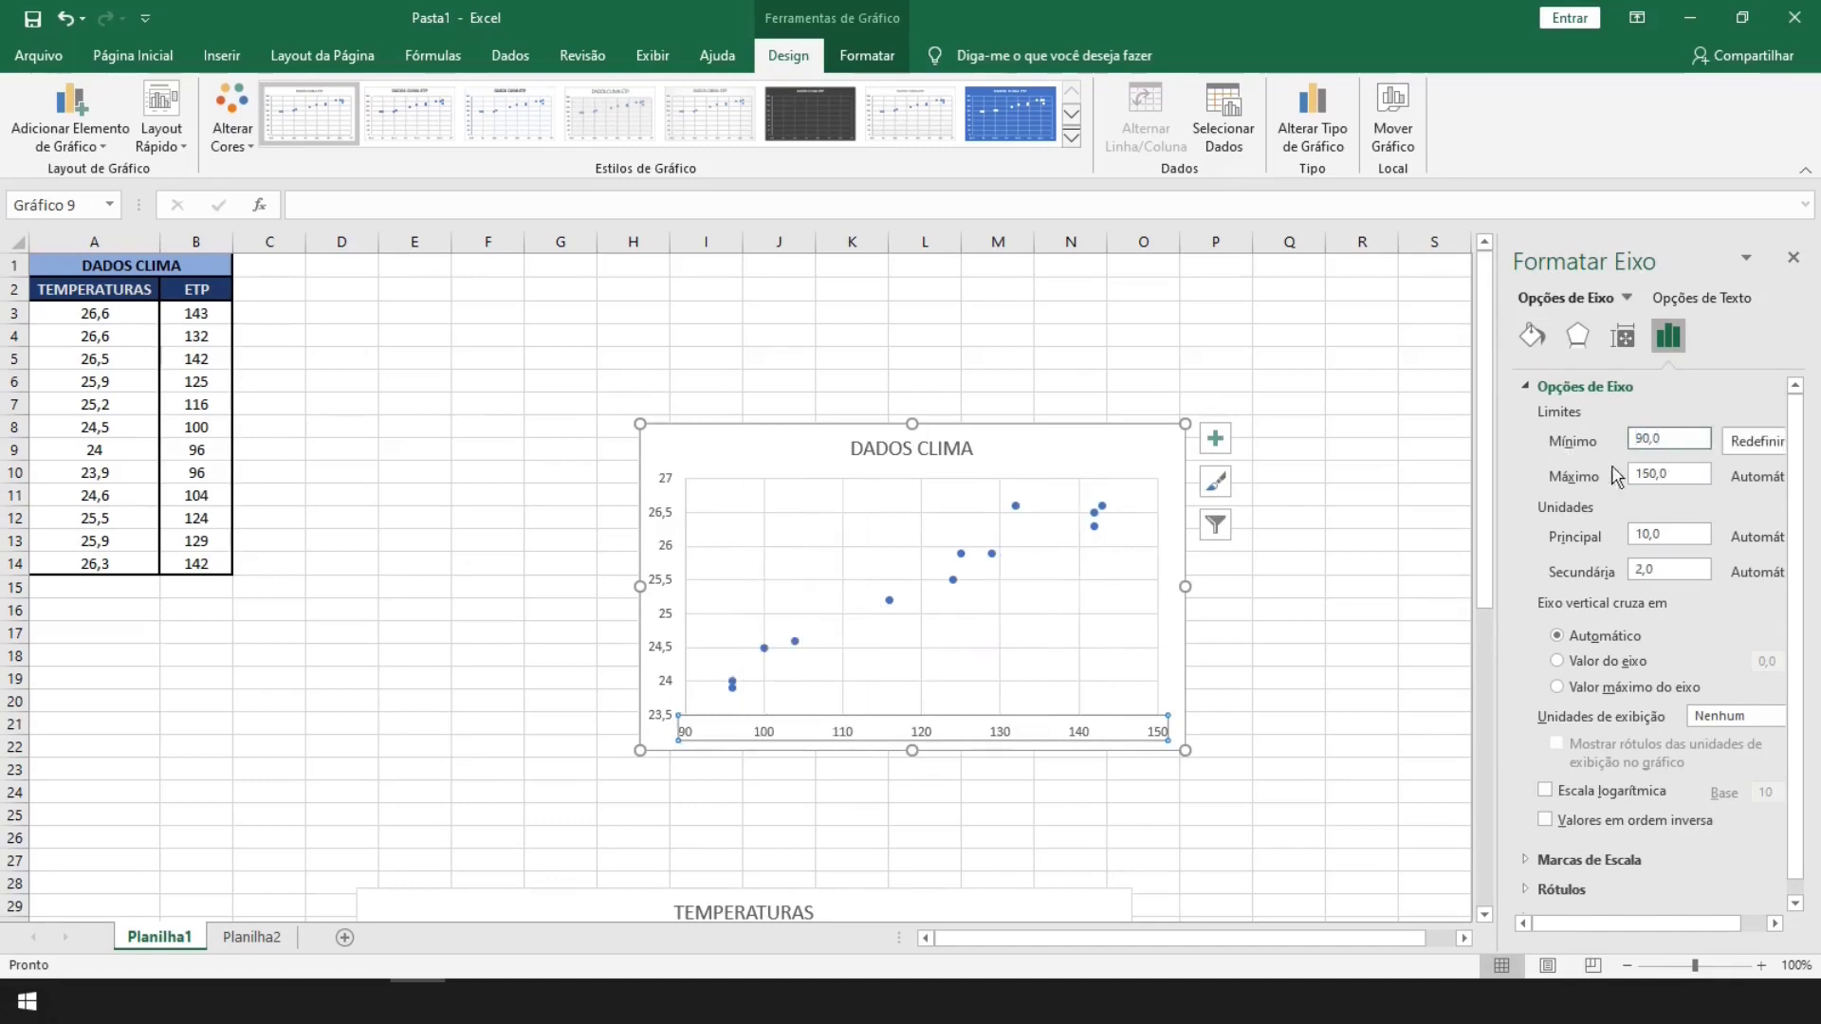
left_click(1792, 257)
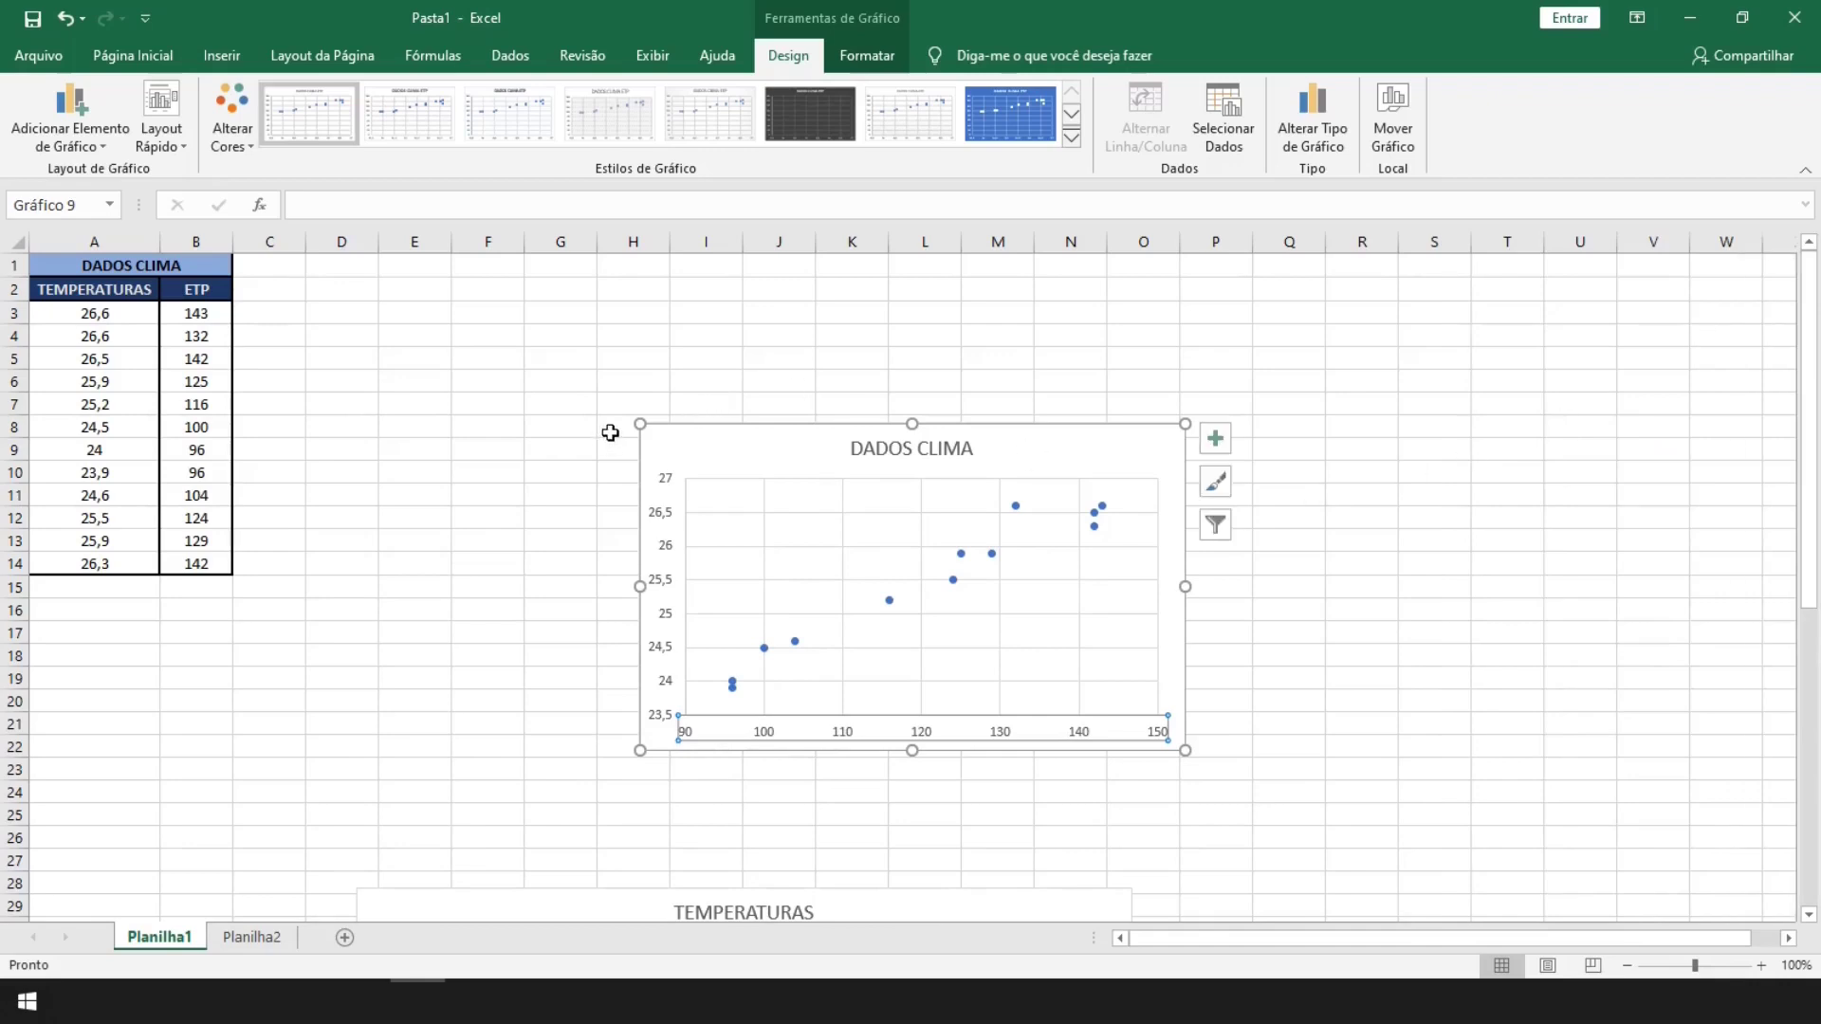
Enlarge the DADOS CLIMA scatter chart and move it beside the TEMPERATURAS chart at about row 28
left_click_drag(640, 424, 357, 293)
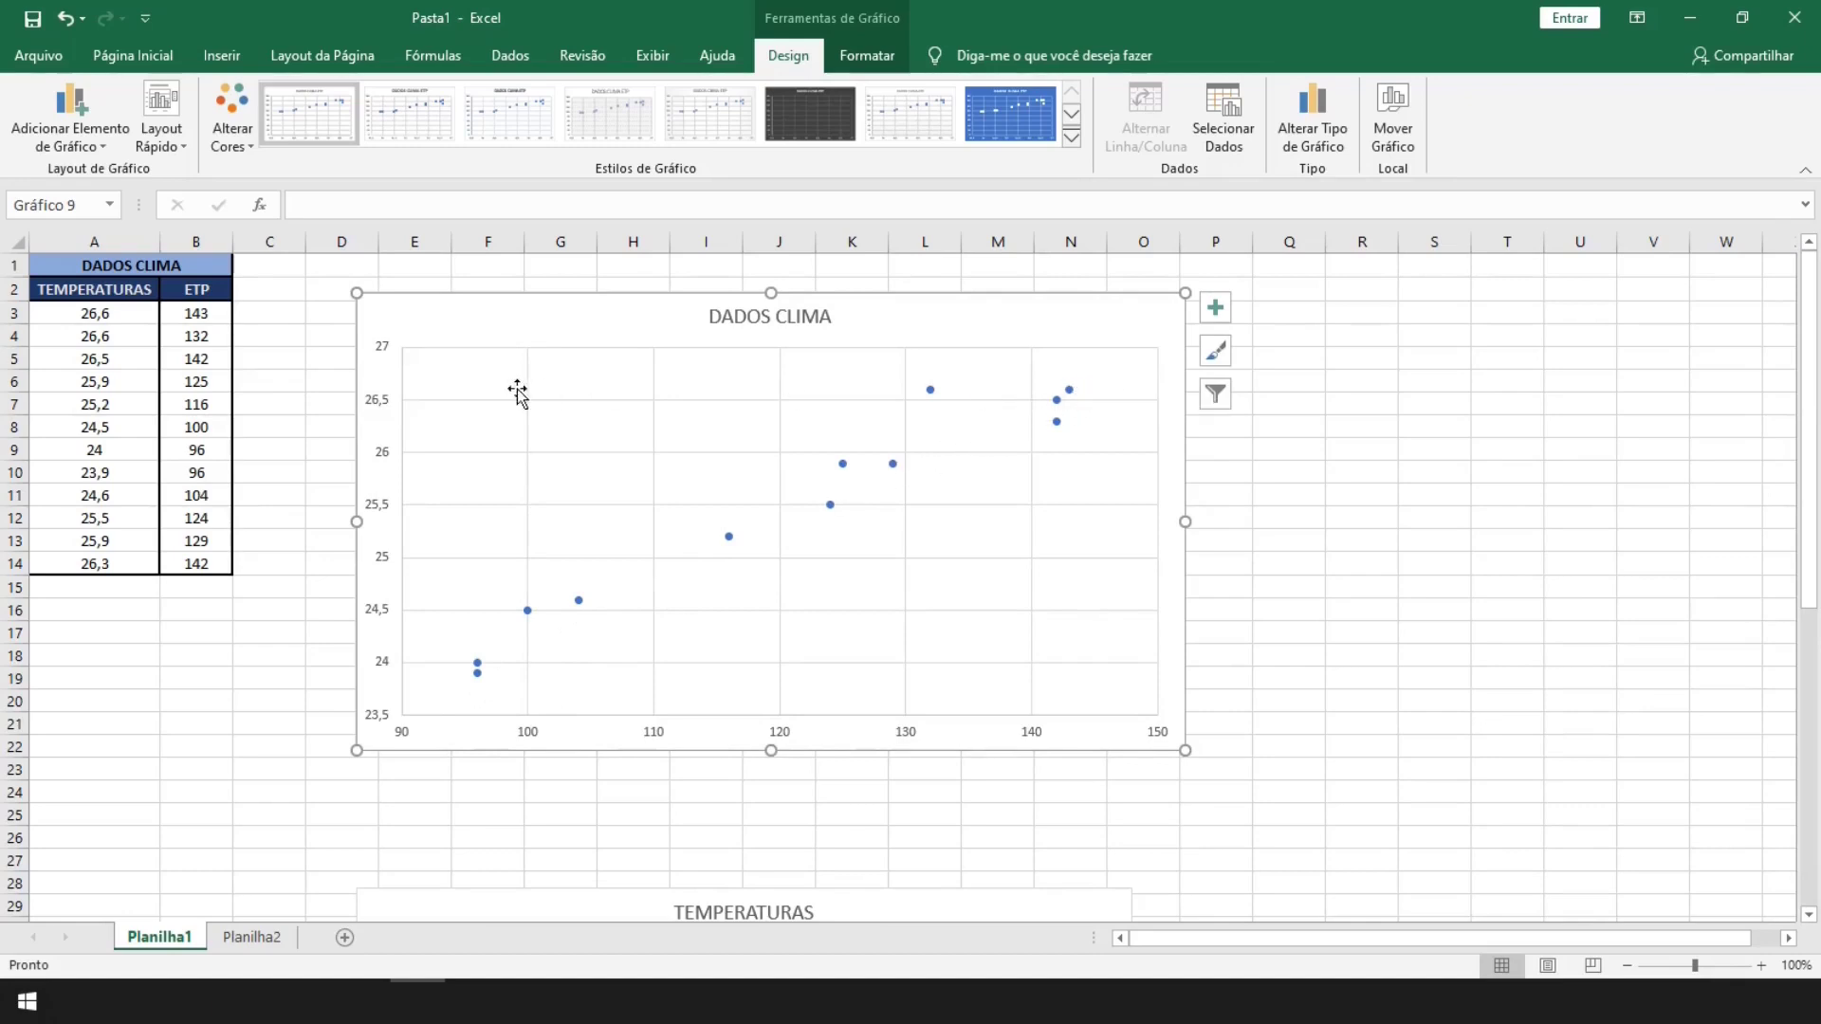
left_click_drag(429, 316, 1207, 903)
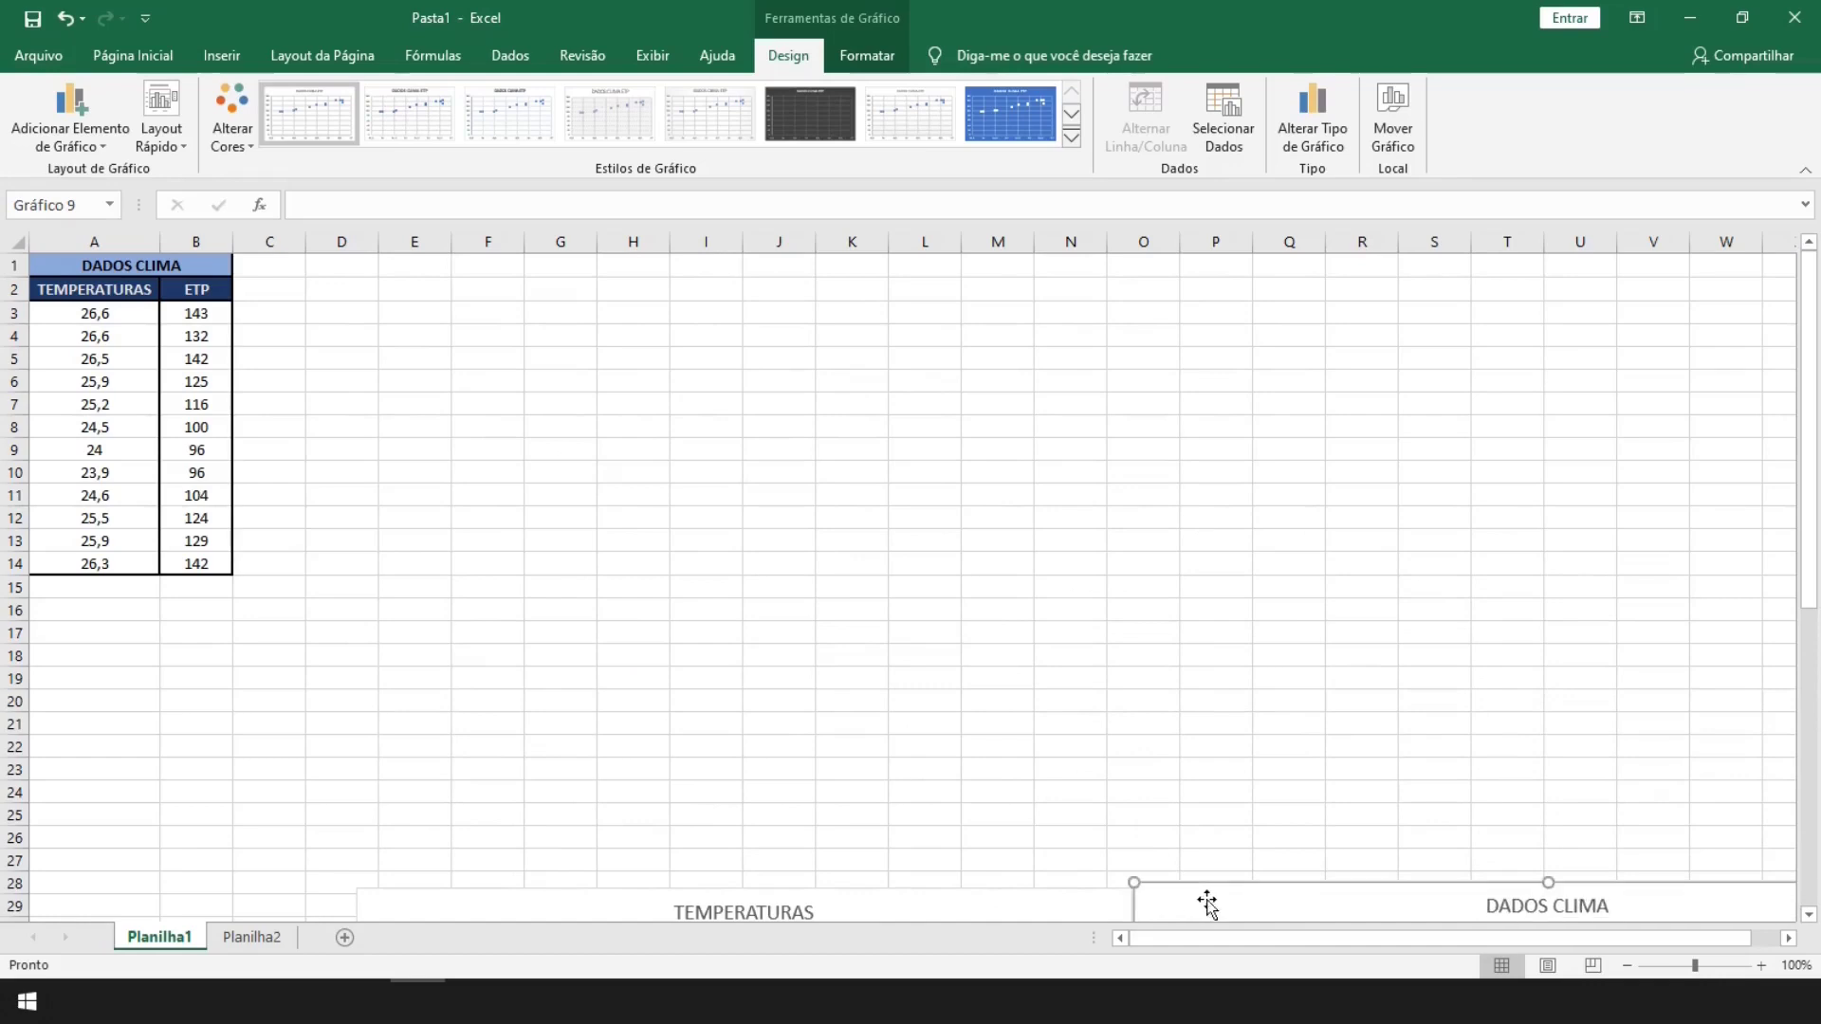
Enter the heading QUANTIDADE DE CLASSES in cell D1 and autofit the width of column D
left_click(337, 271)
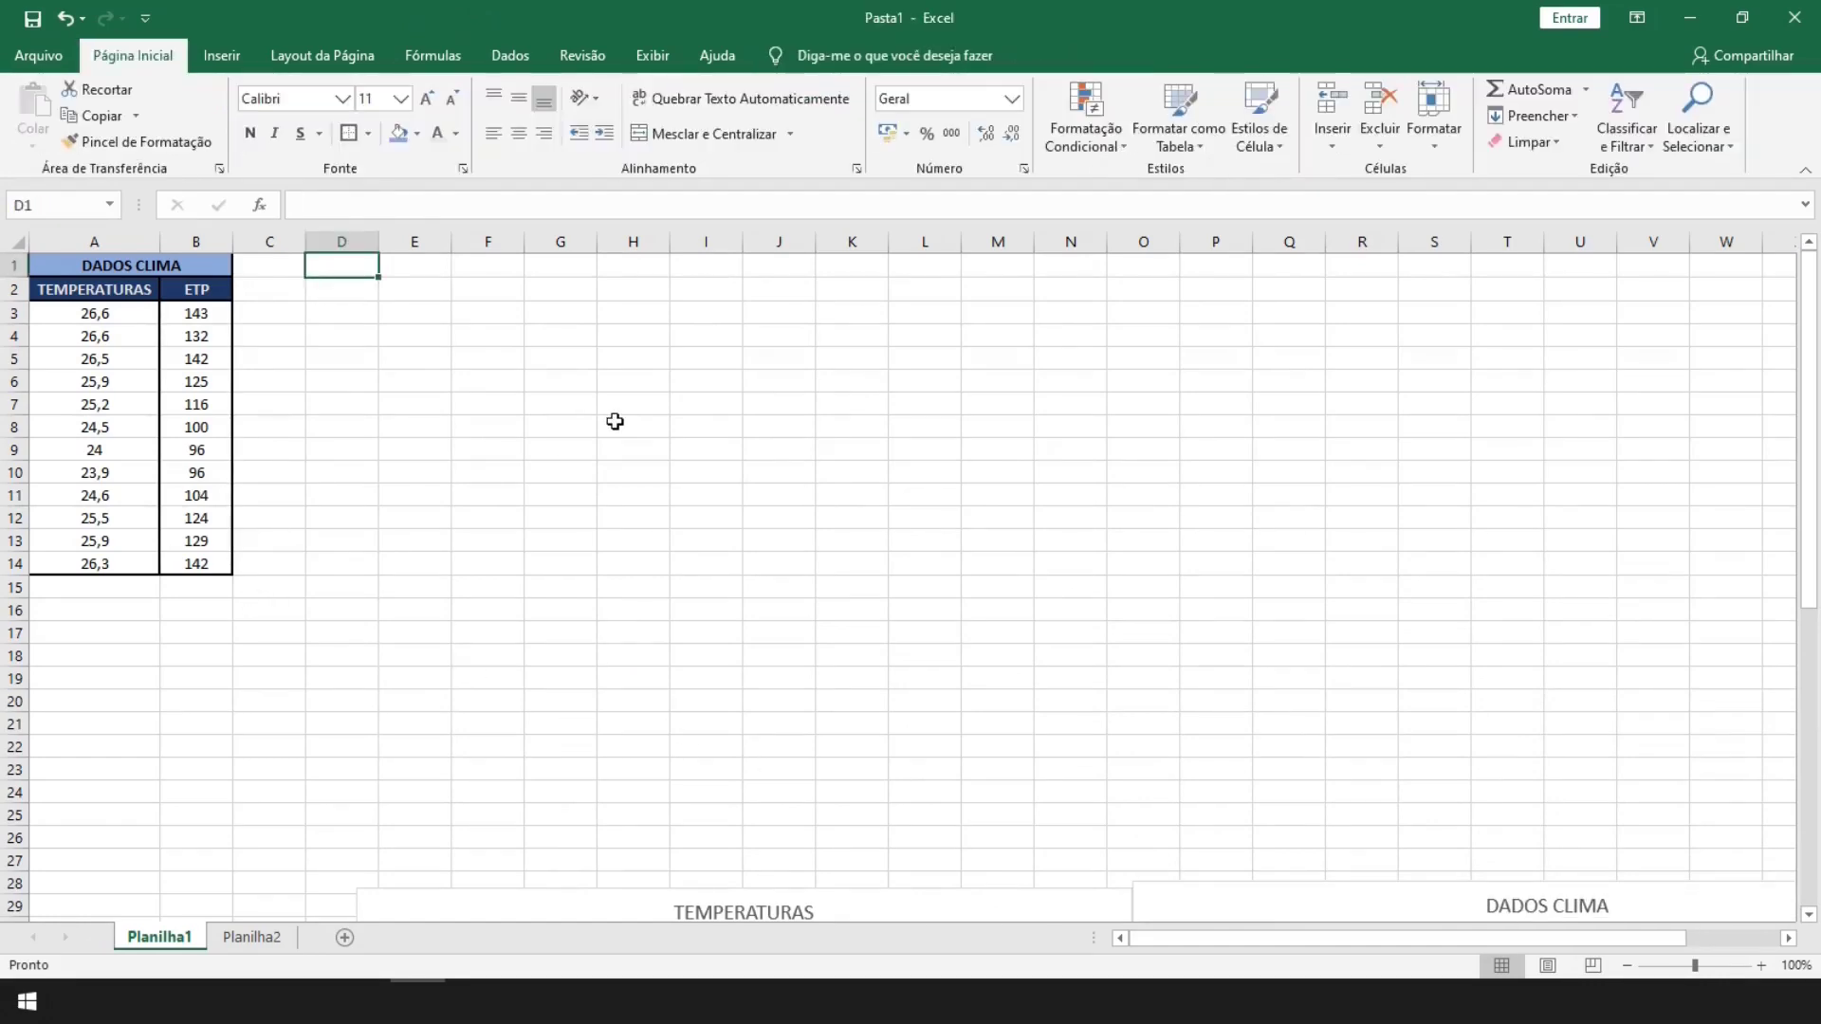
type("QUANTIDADE DE CLASSES")
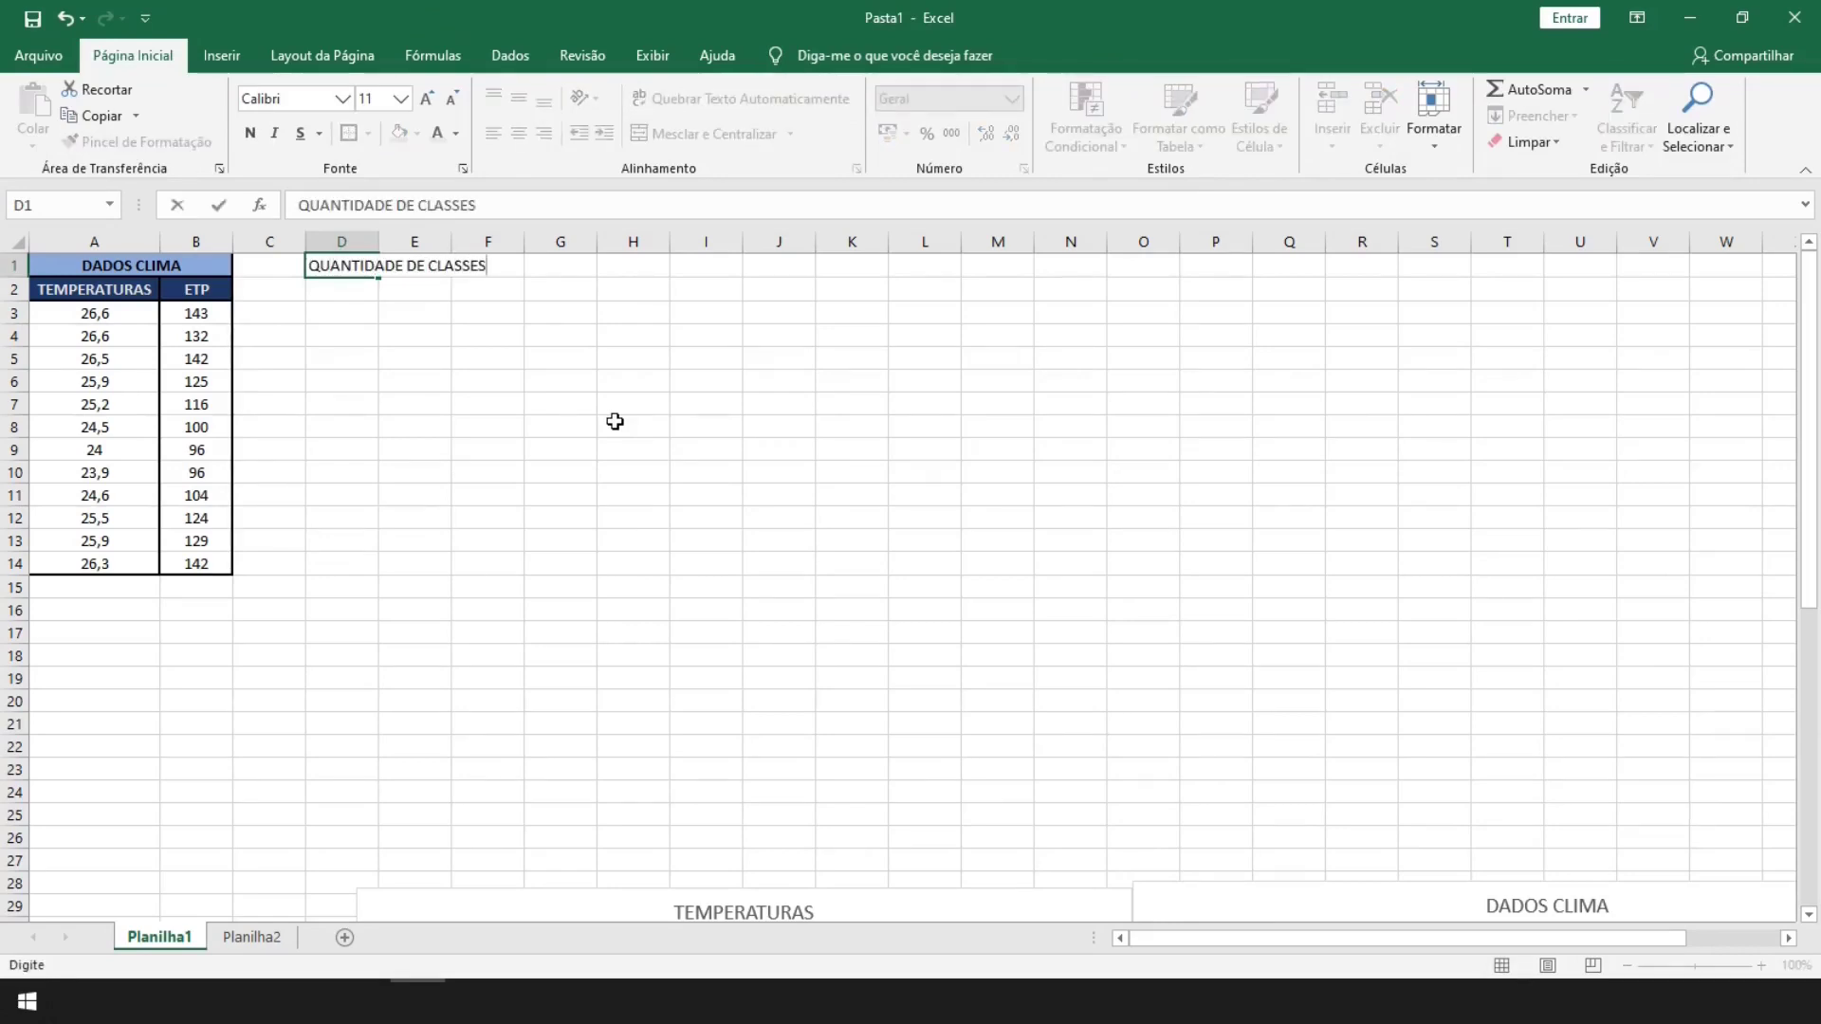
key("Return")
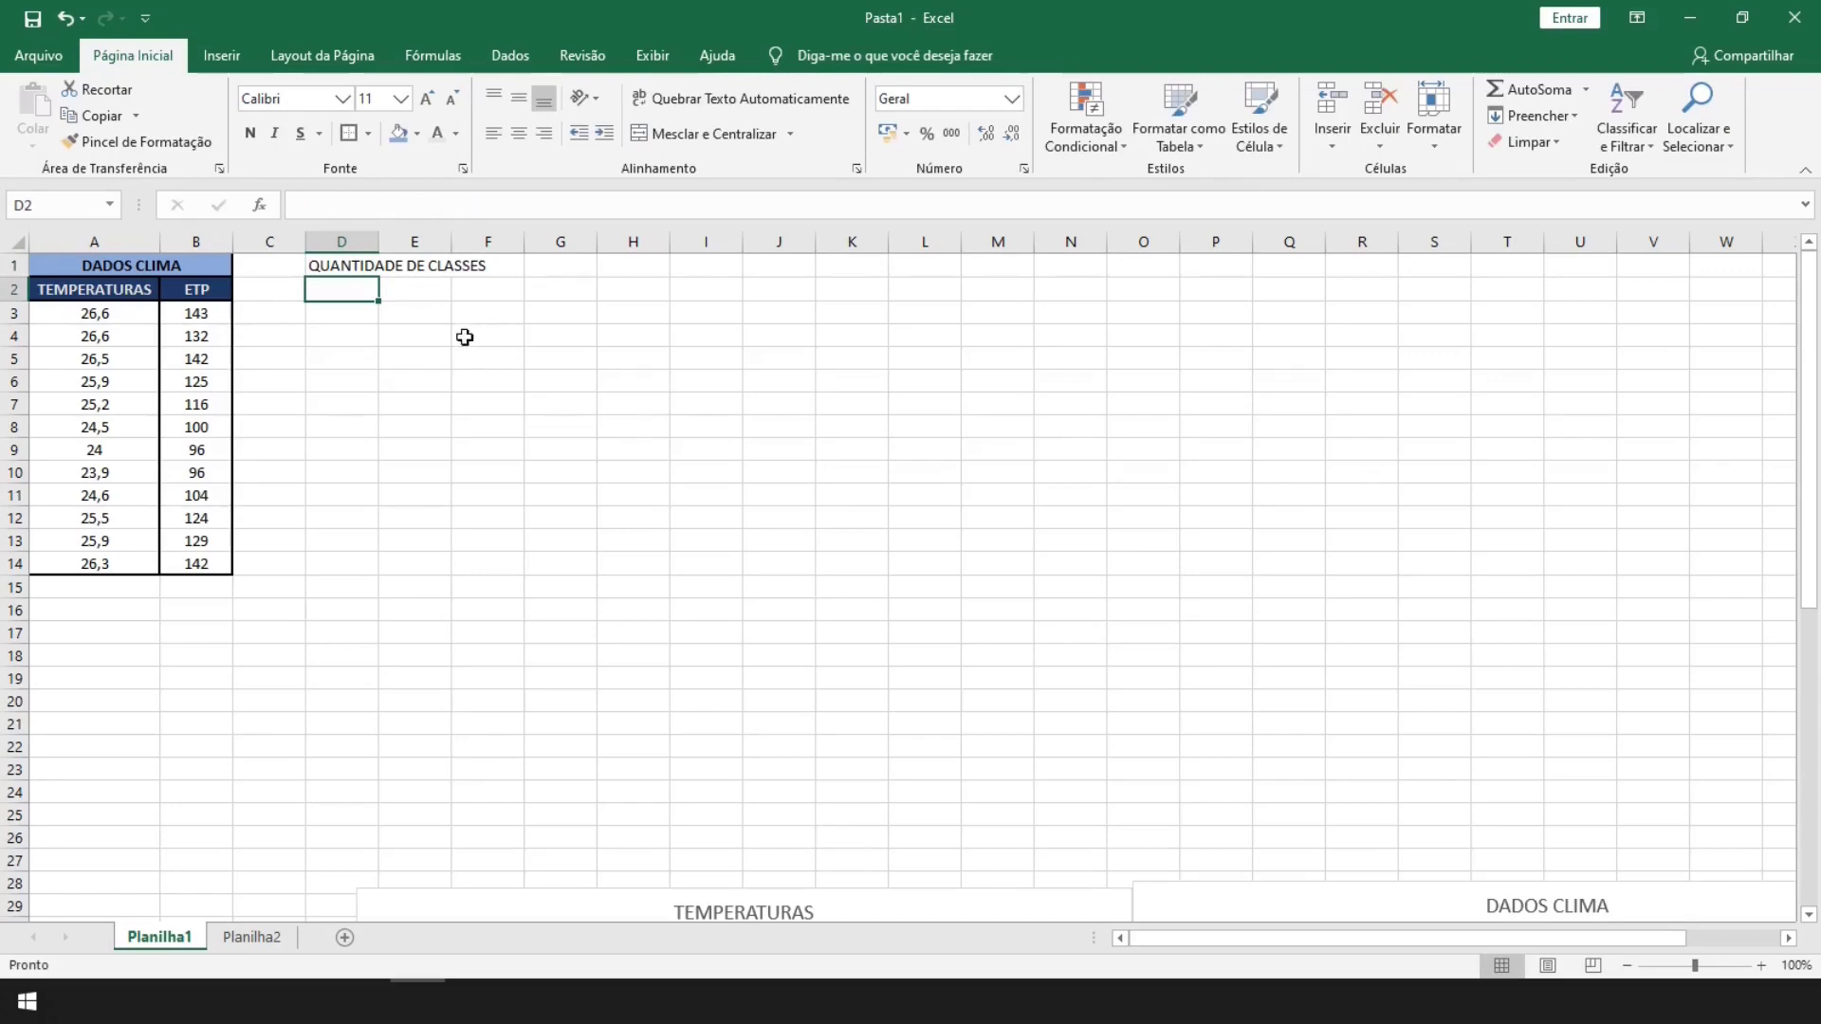
double_click(379, 242)
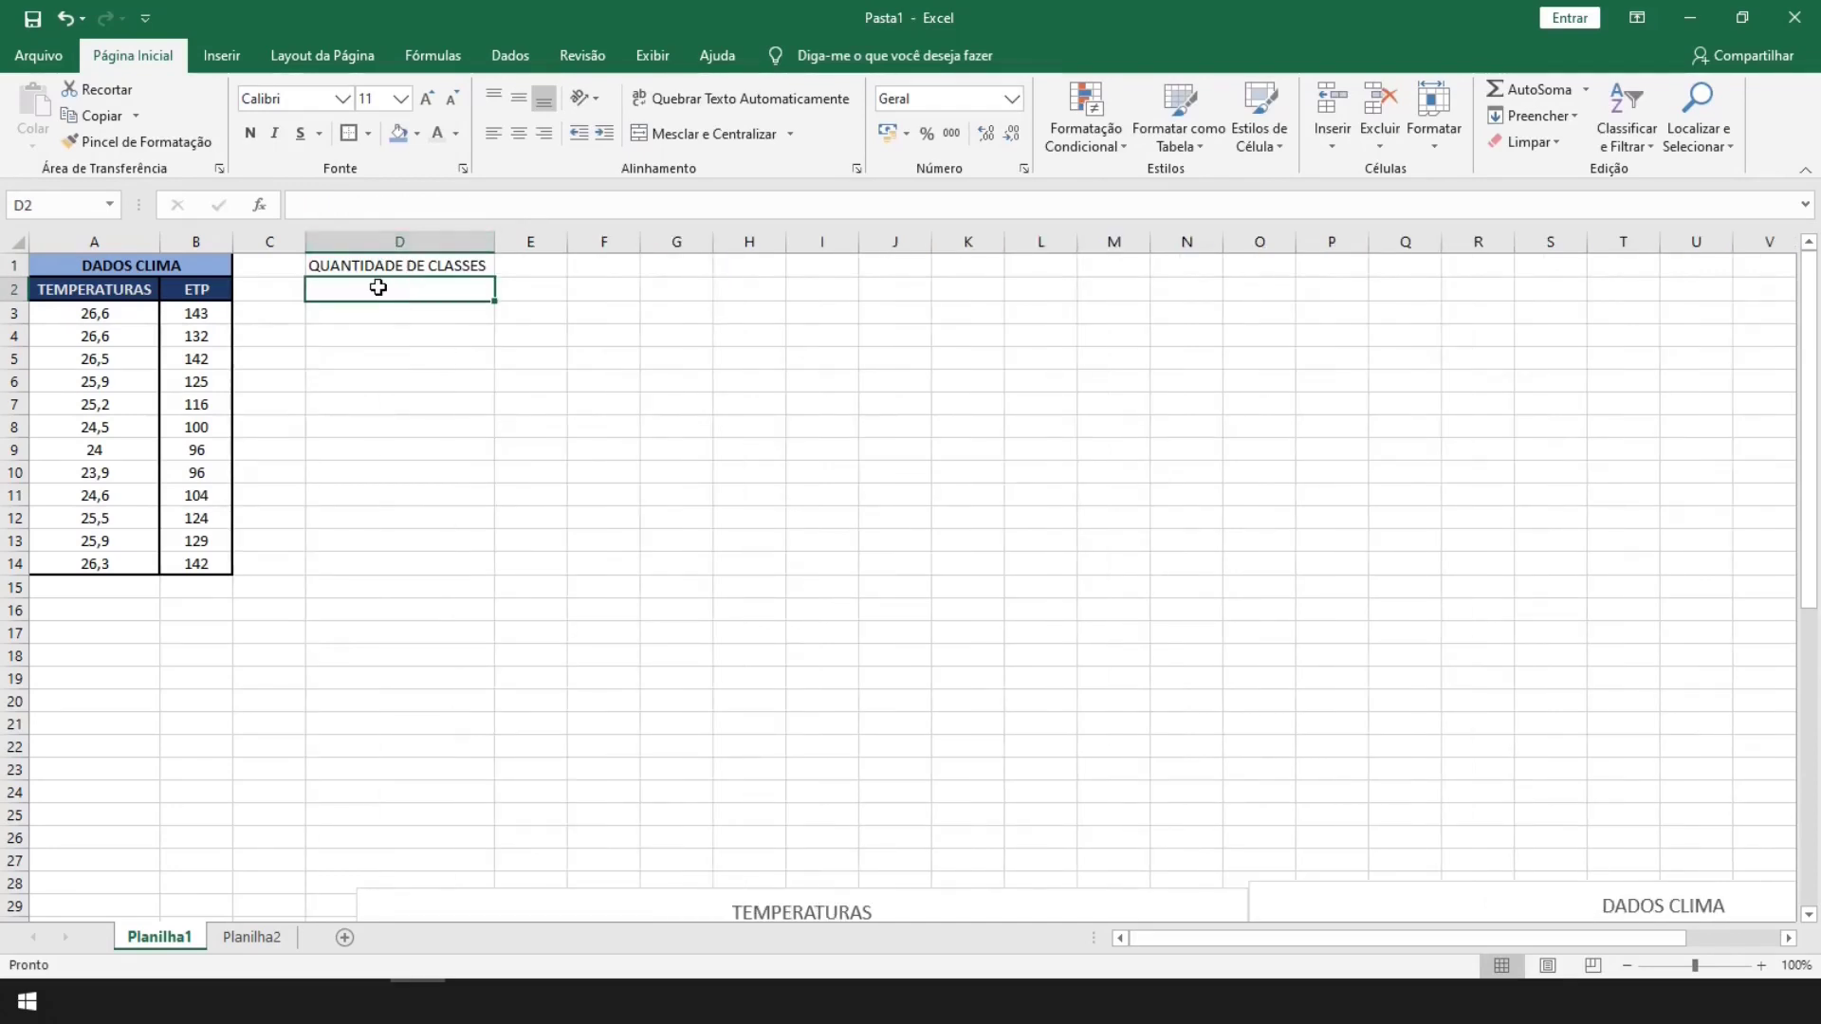
Calculate the number of classes in cell D2 with the formula =3,322*LOG10(12)+1
type("=3,322")
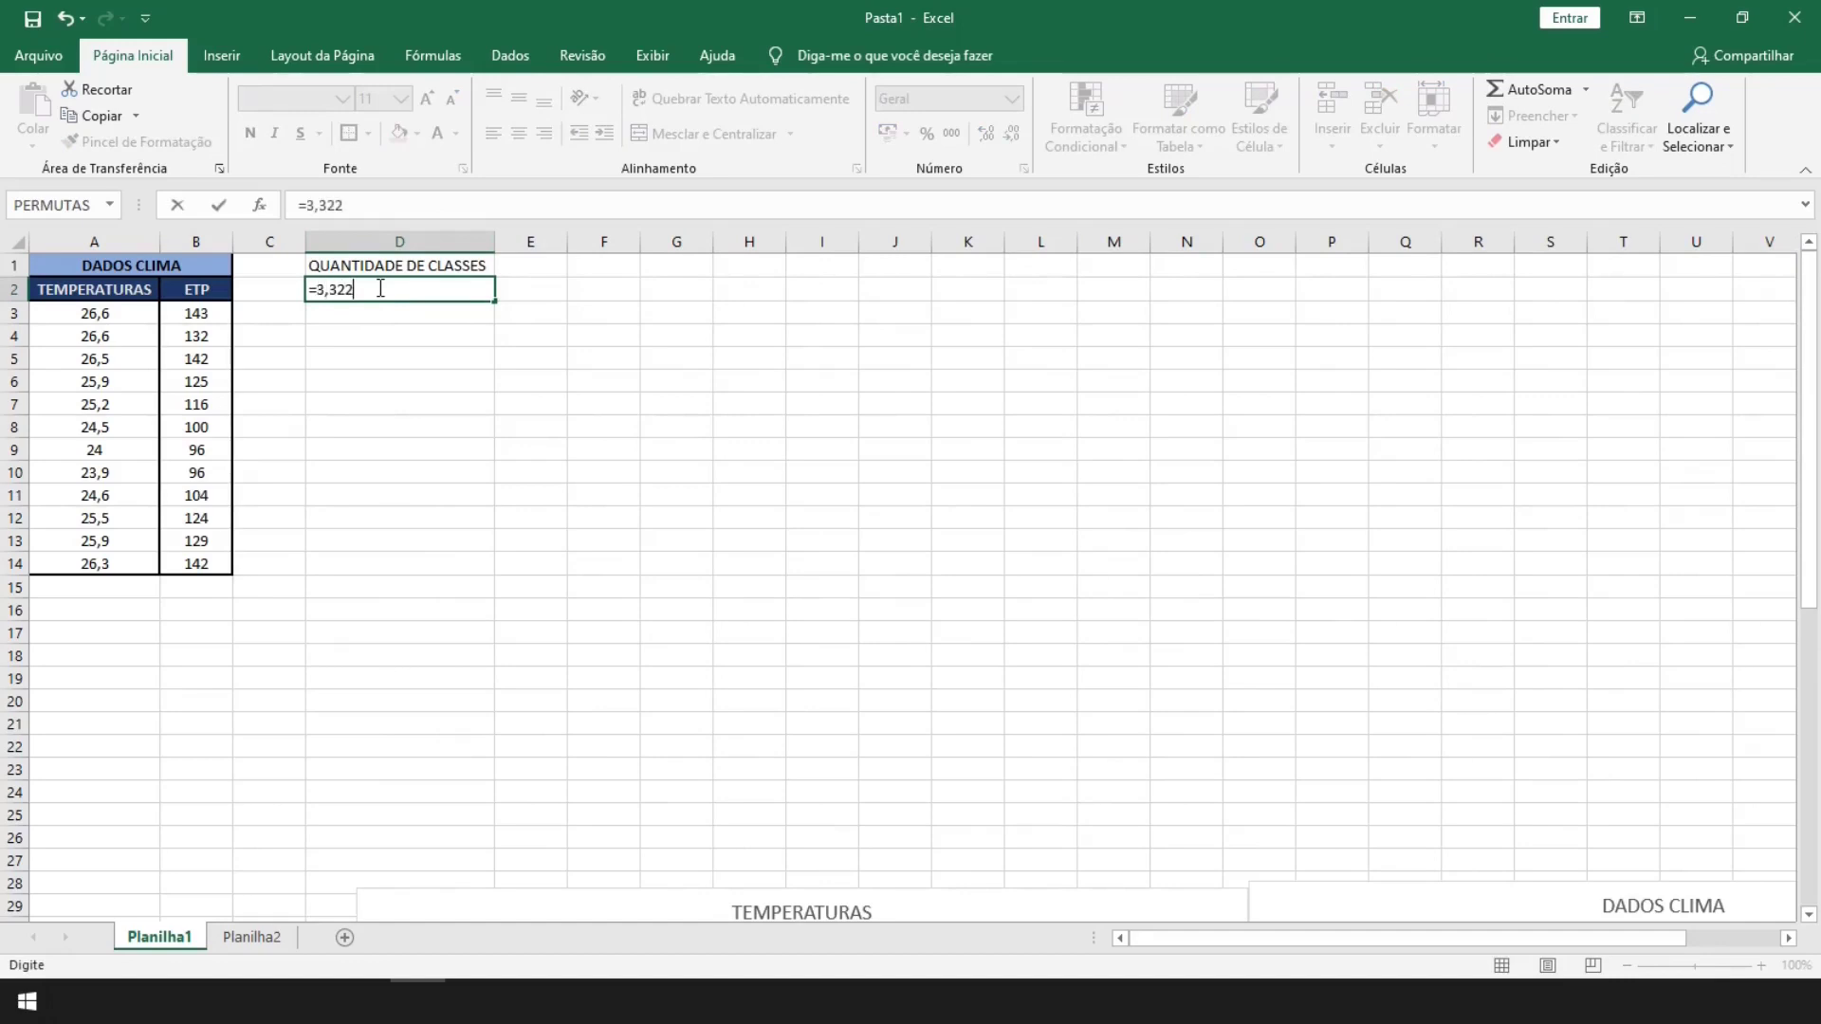
type("*LOG10")
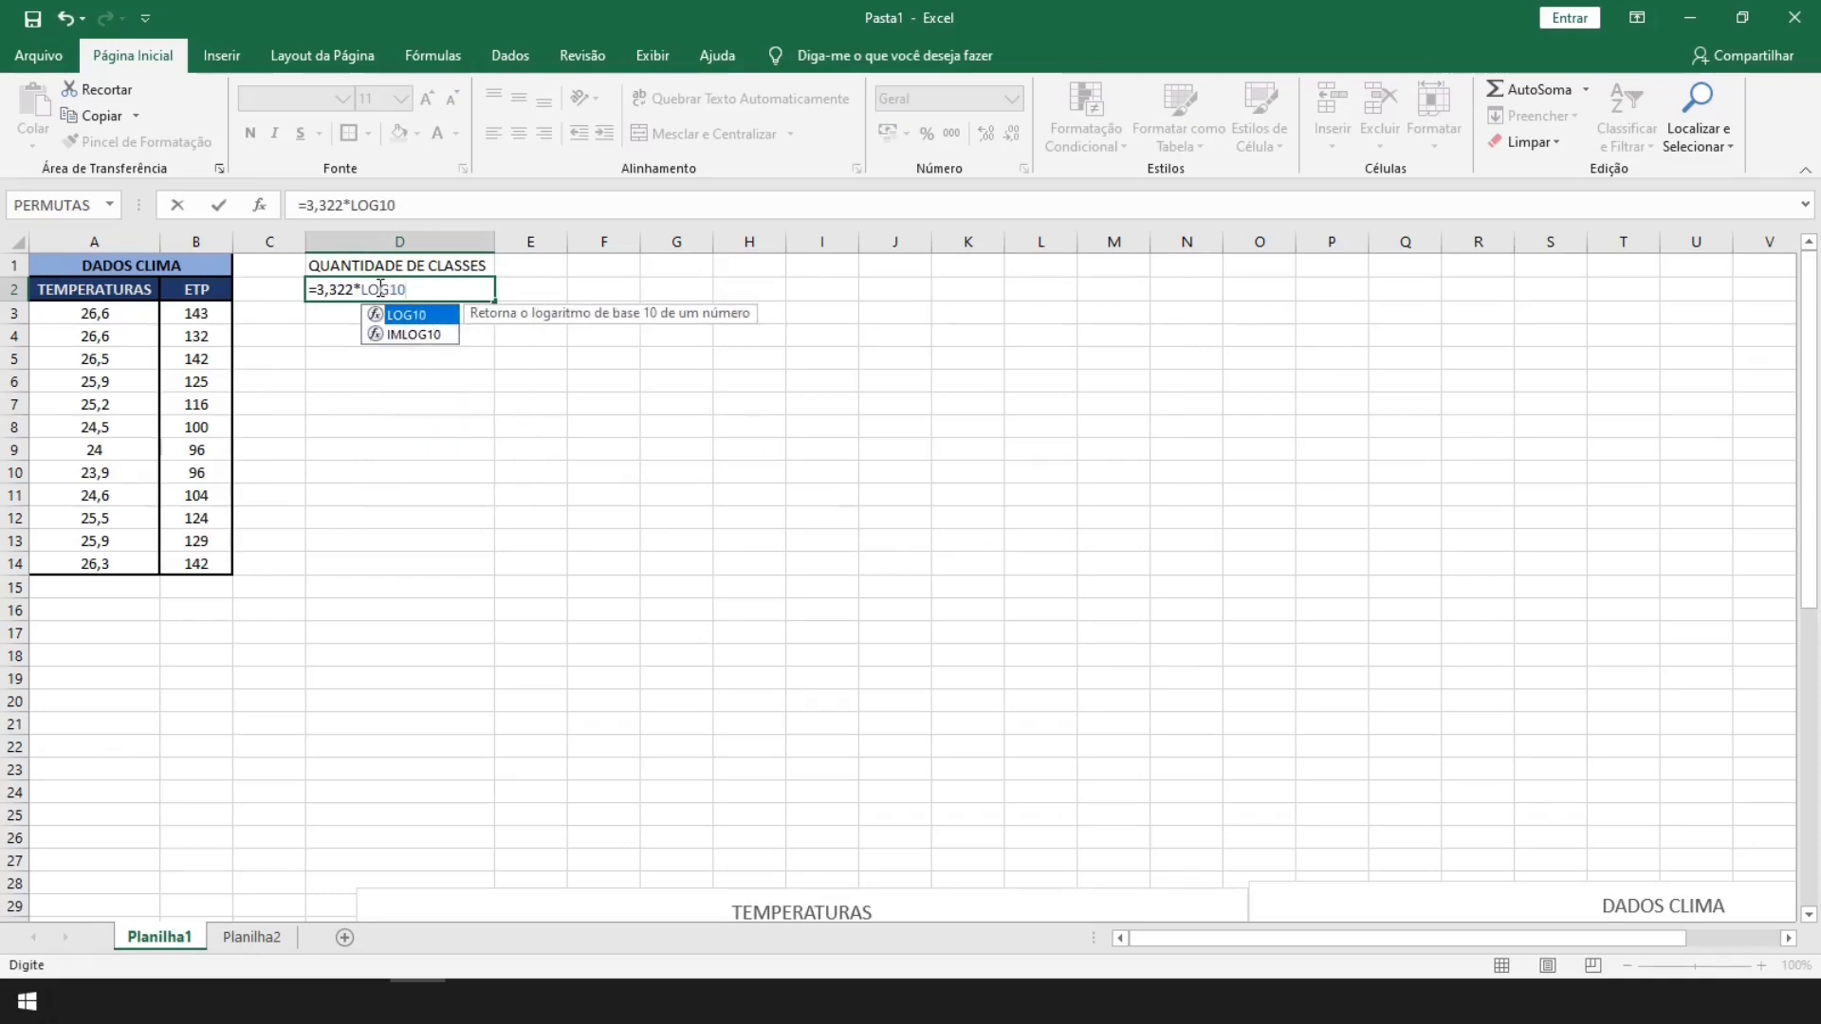
type("(12")
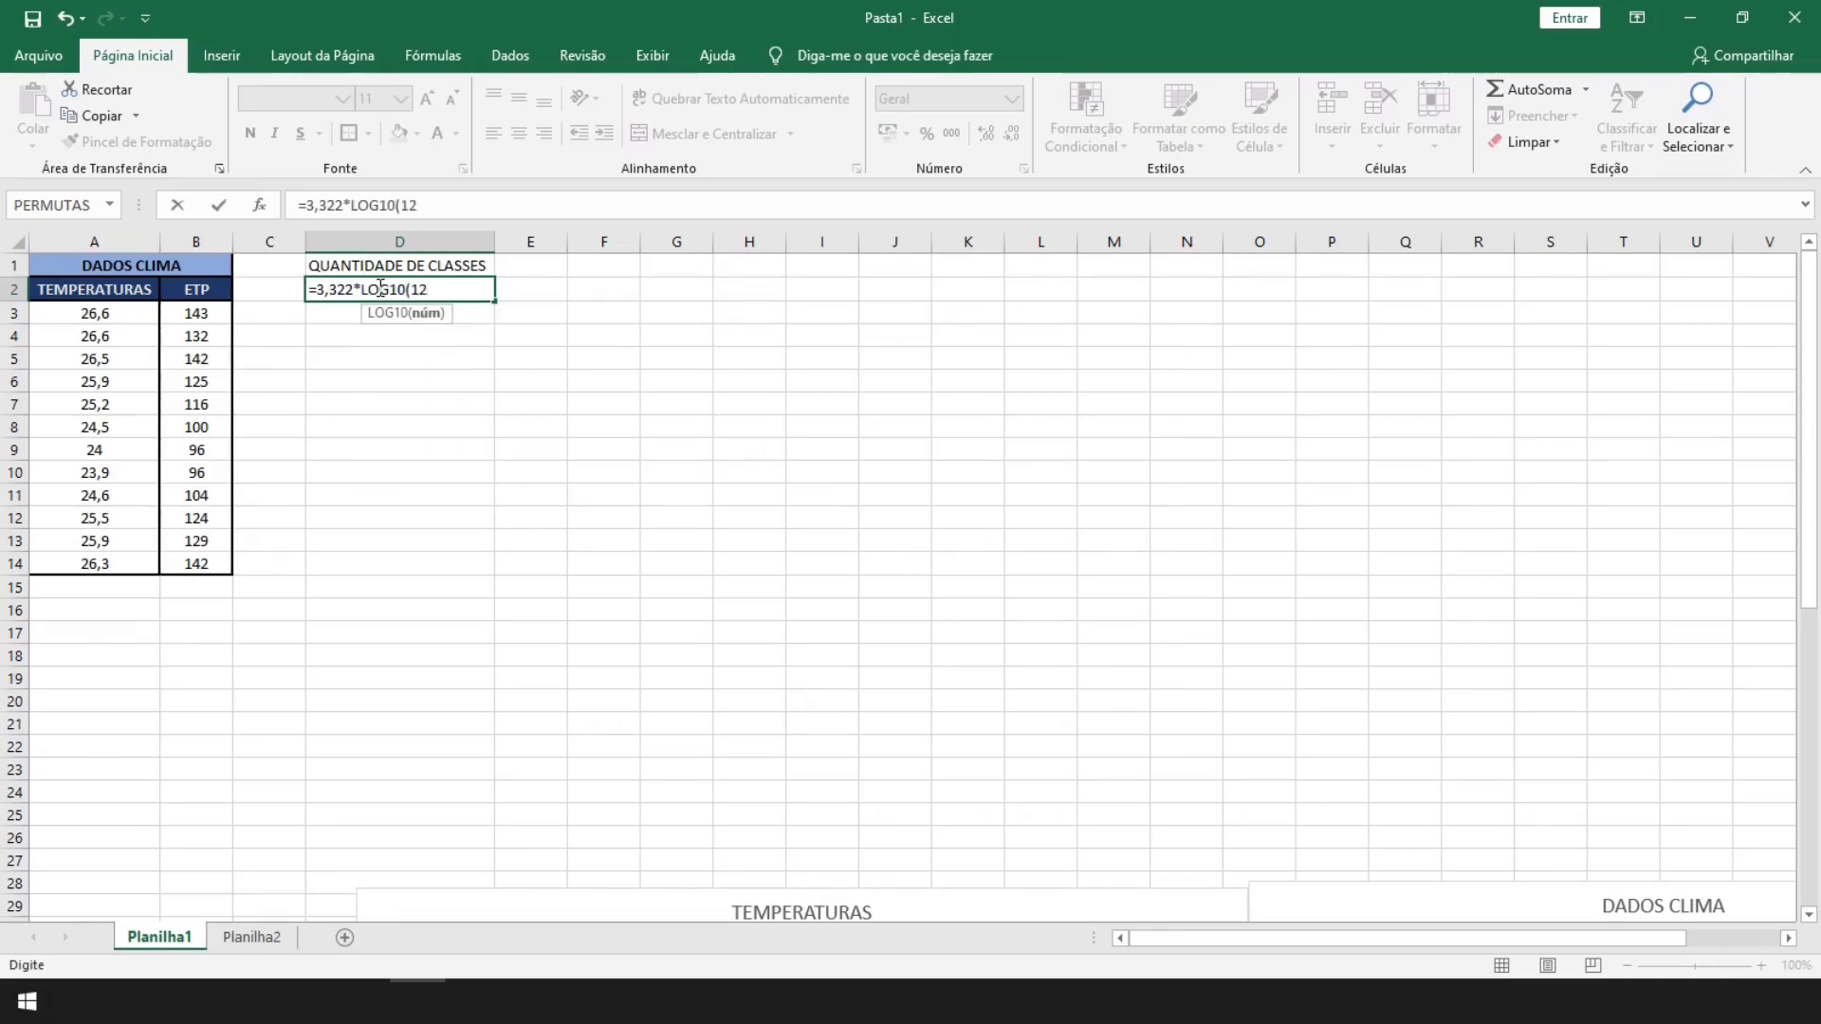
type(")")
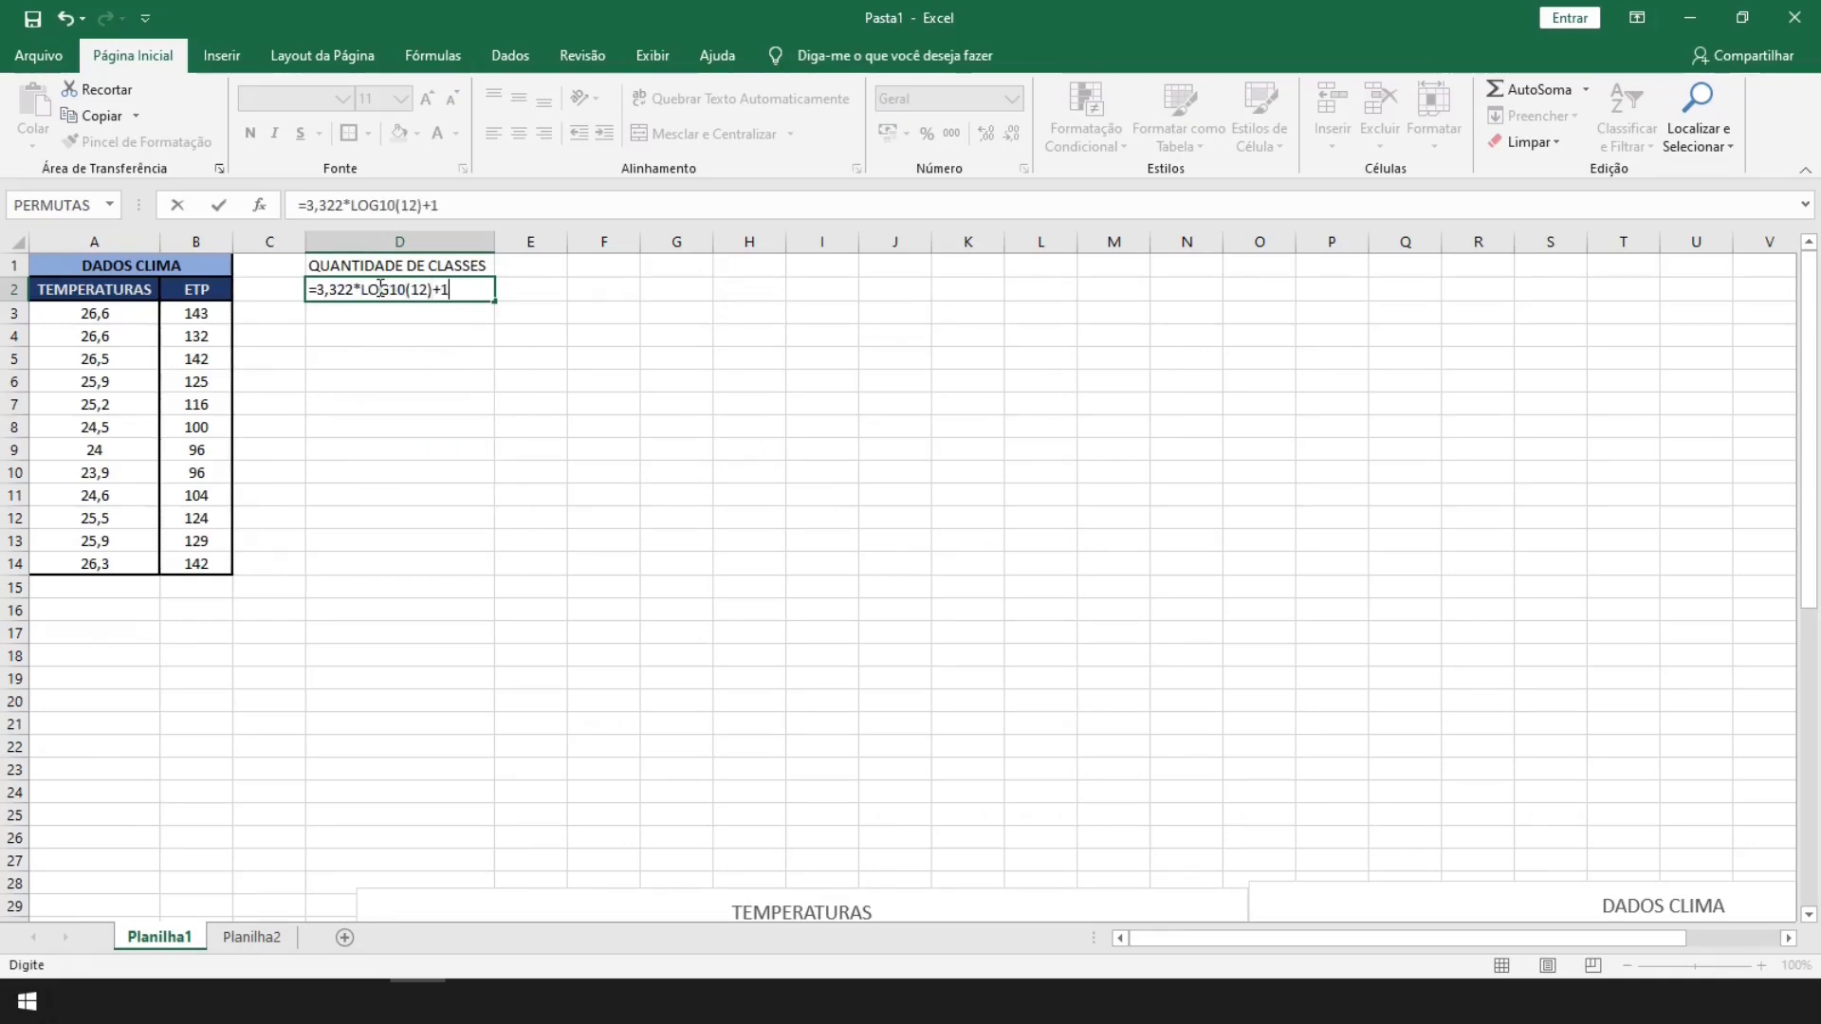
type("+1")
key("Return")
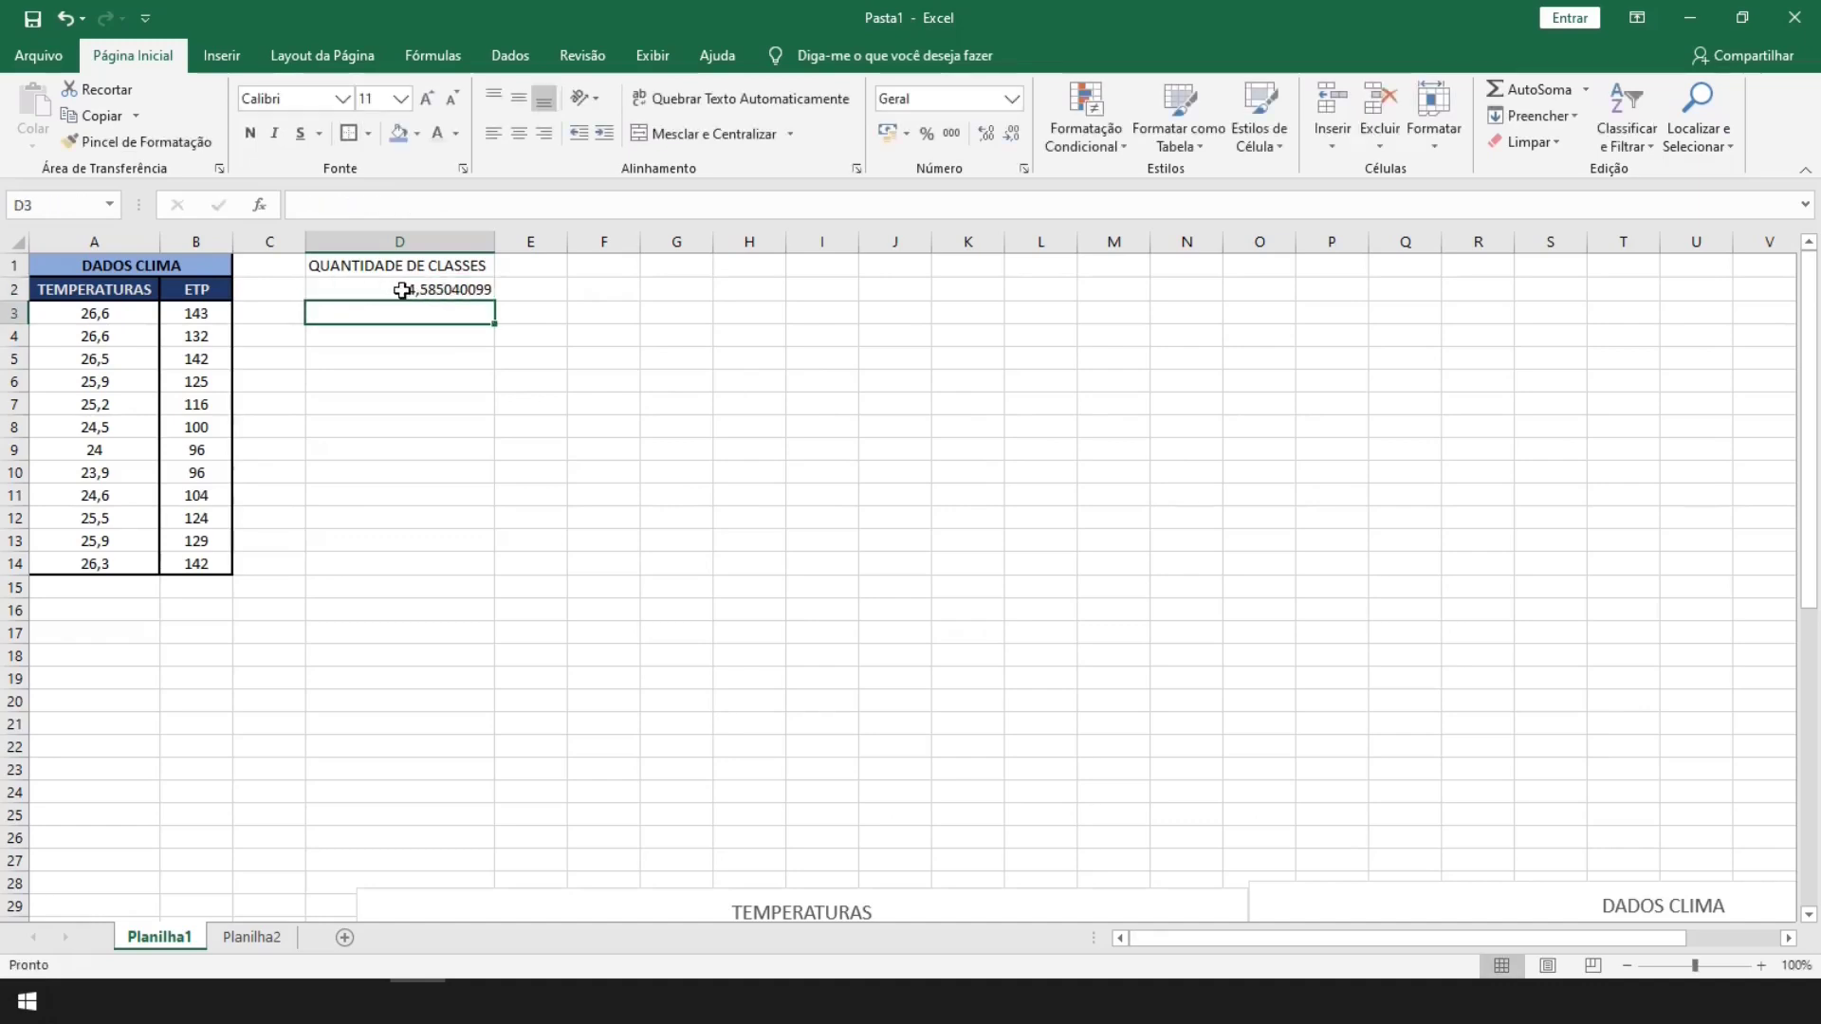
Insert a histogram chart on Planilha1 with the empty cell C1 as the selection
left_click(406, 289)
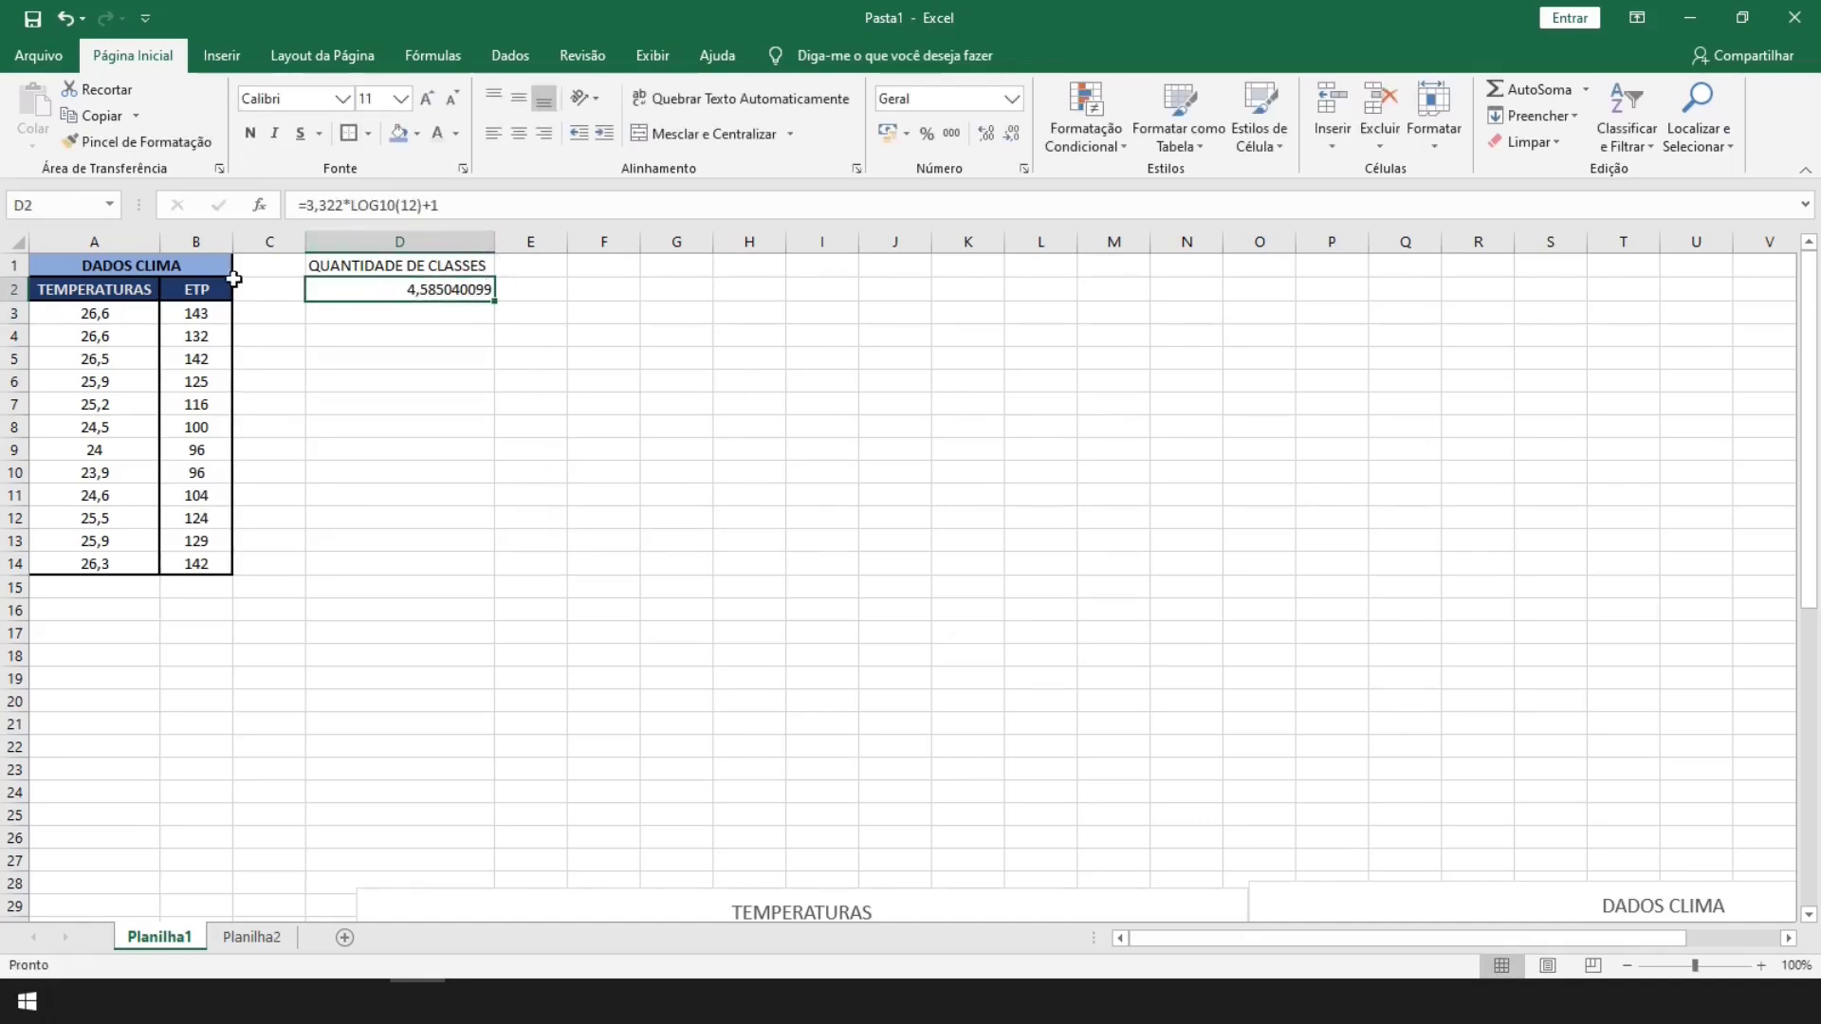
left_click(265, 265)
left_click(224, 59)
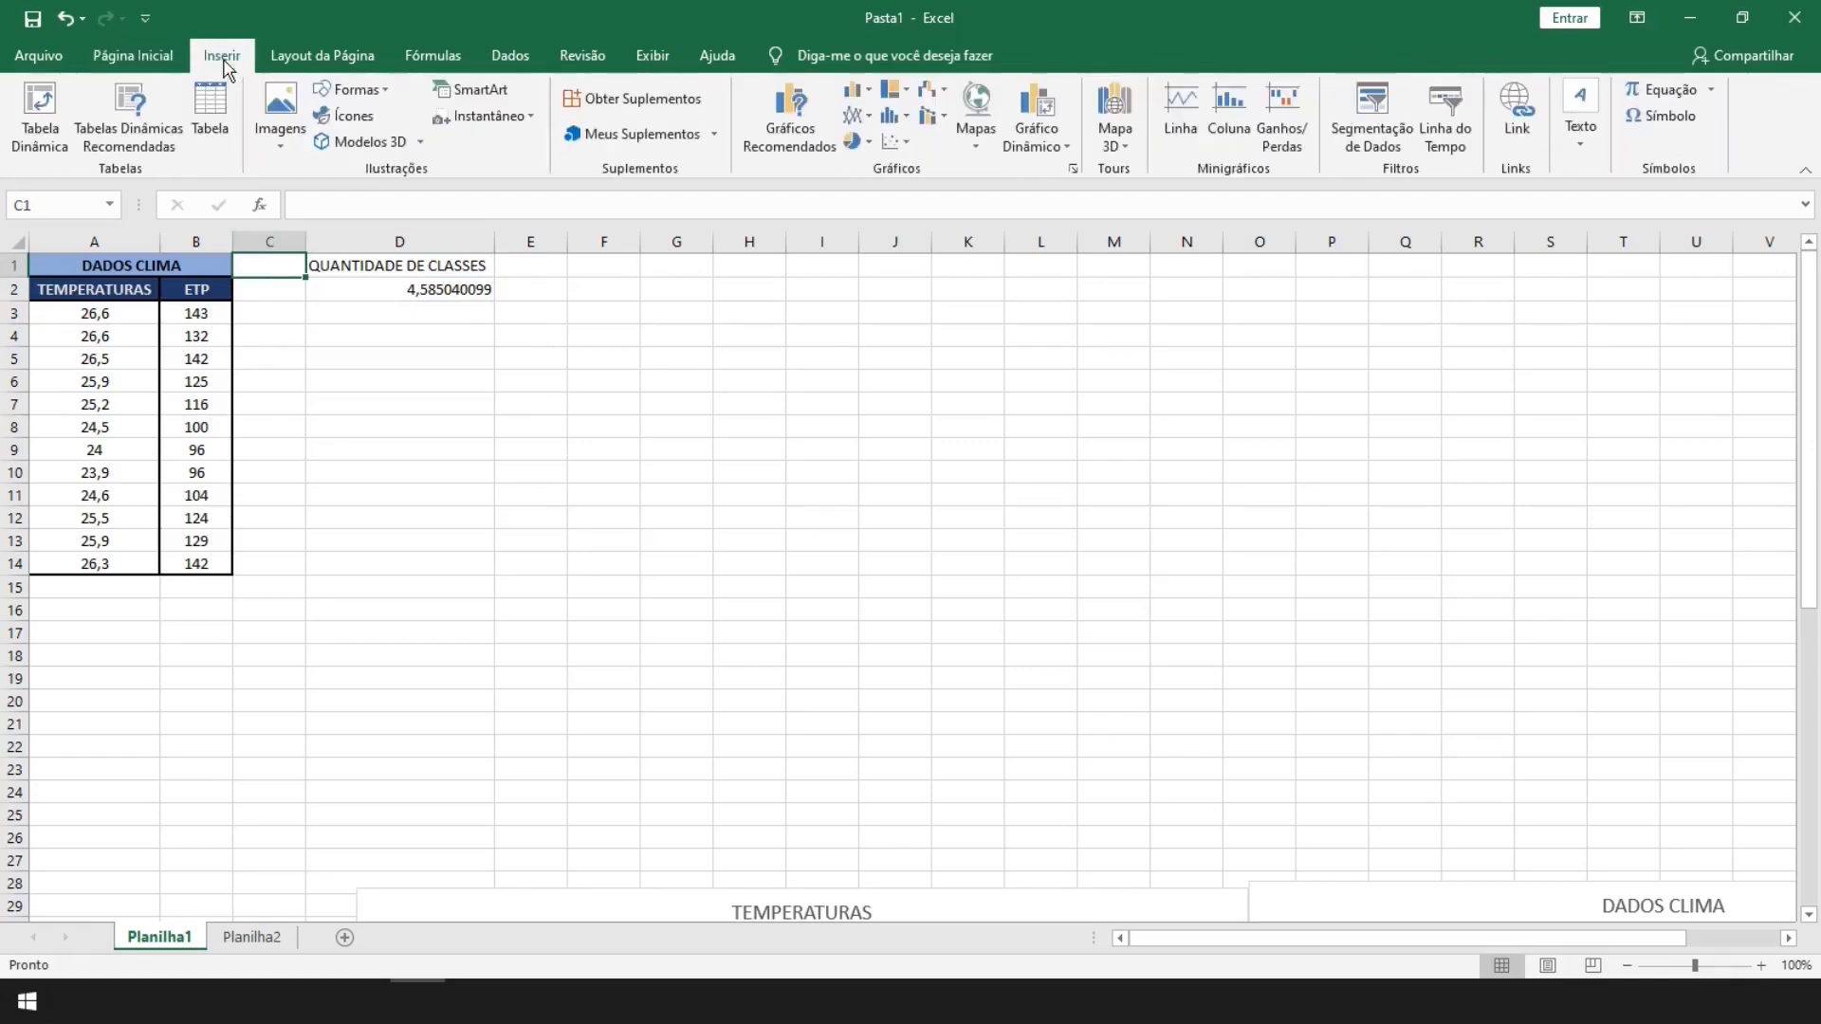
left_click(895, 115)
left_click(912, 187)
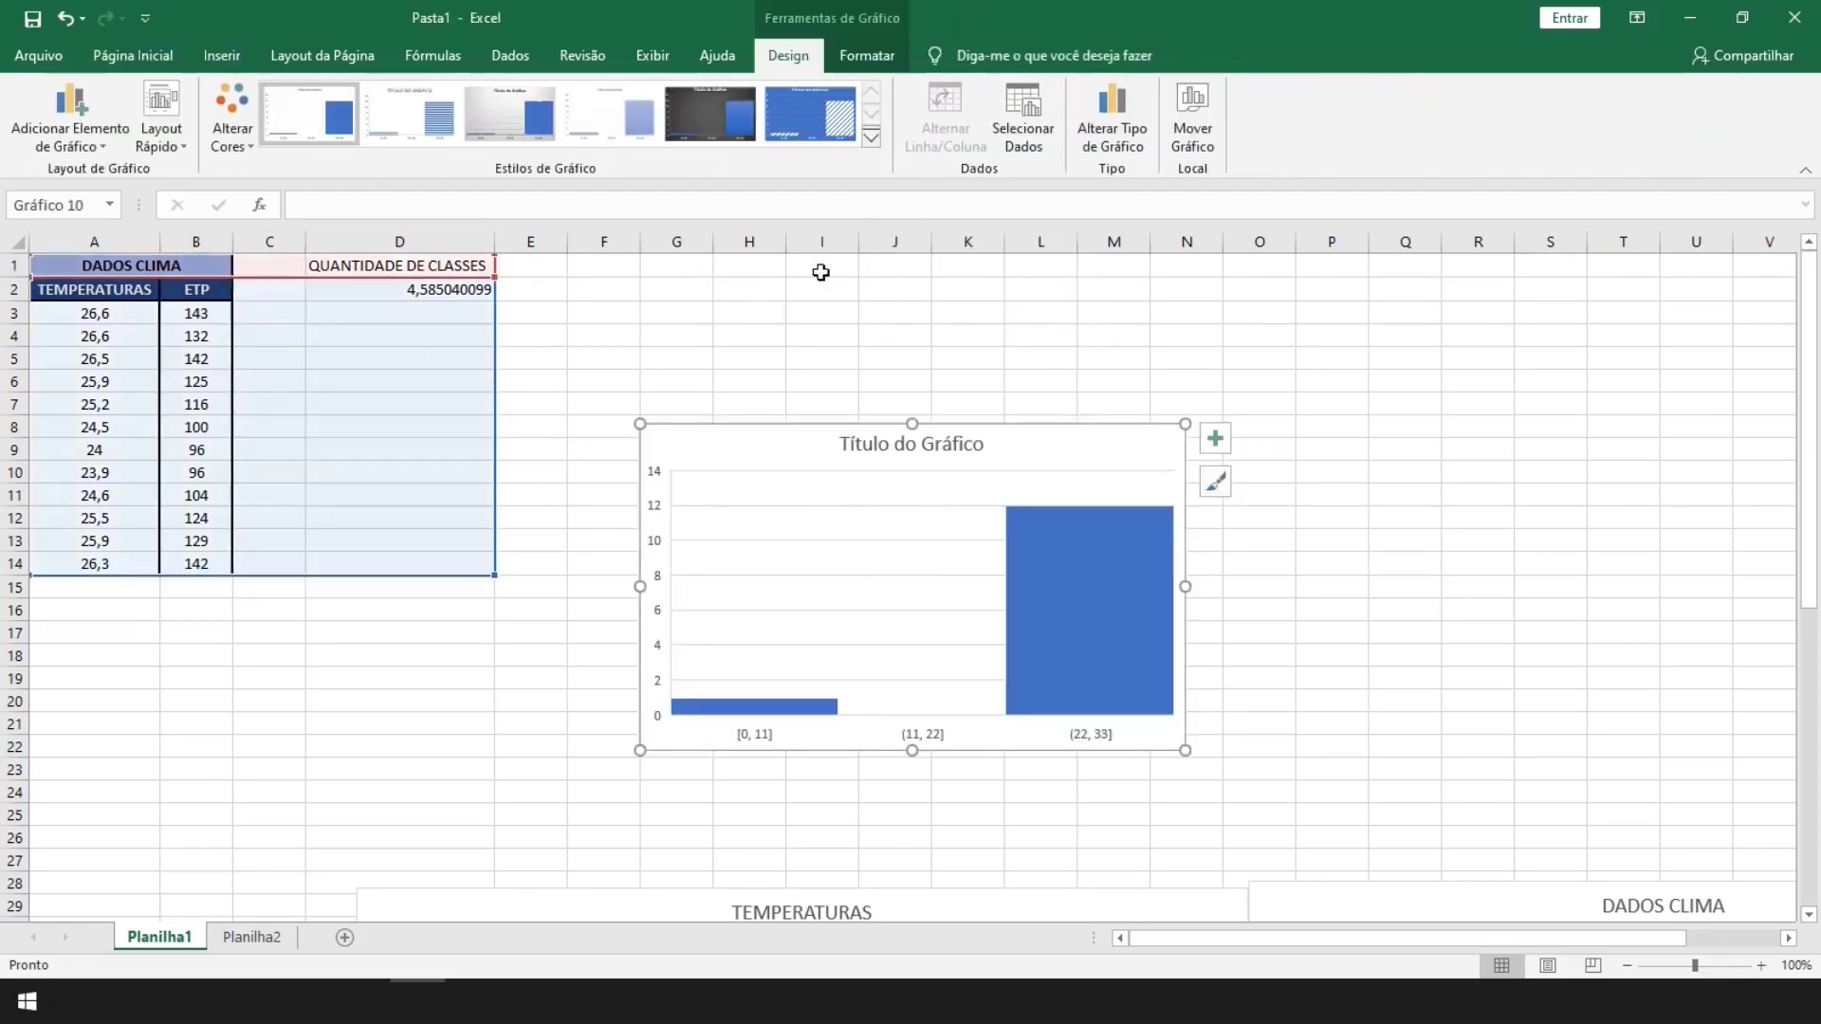
Remove all the automatically added series from the histogram's data source
left_click(1023, 119)
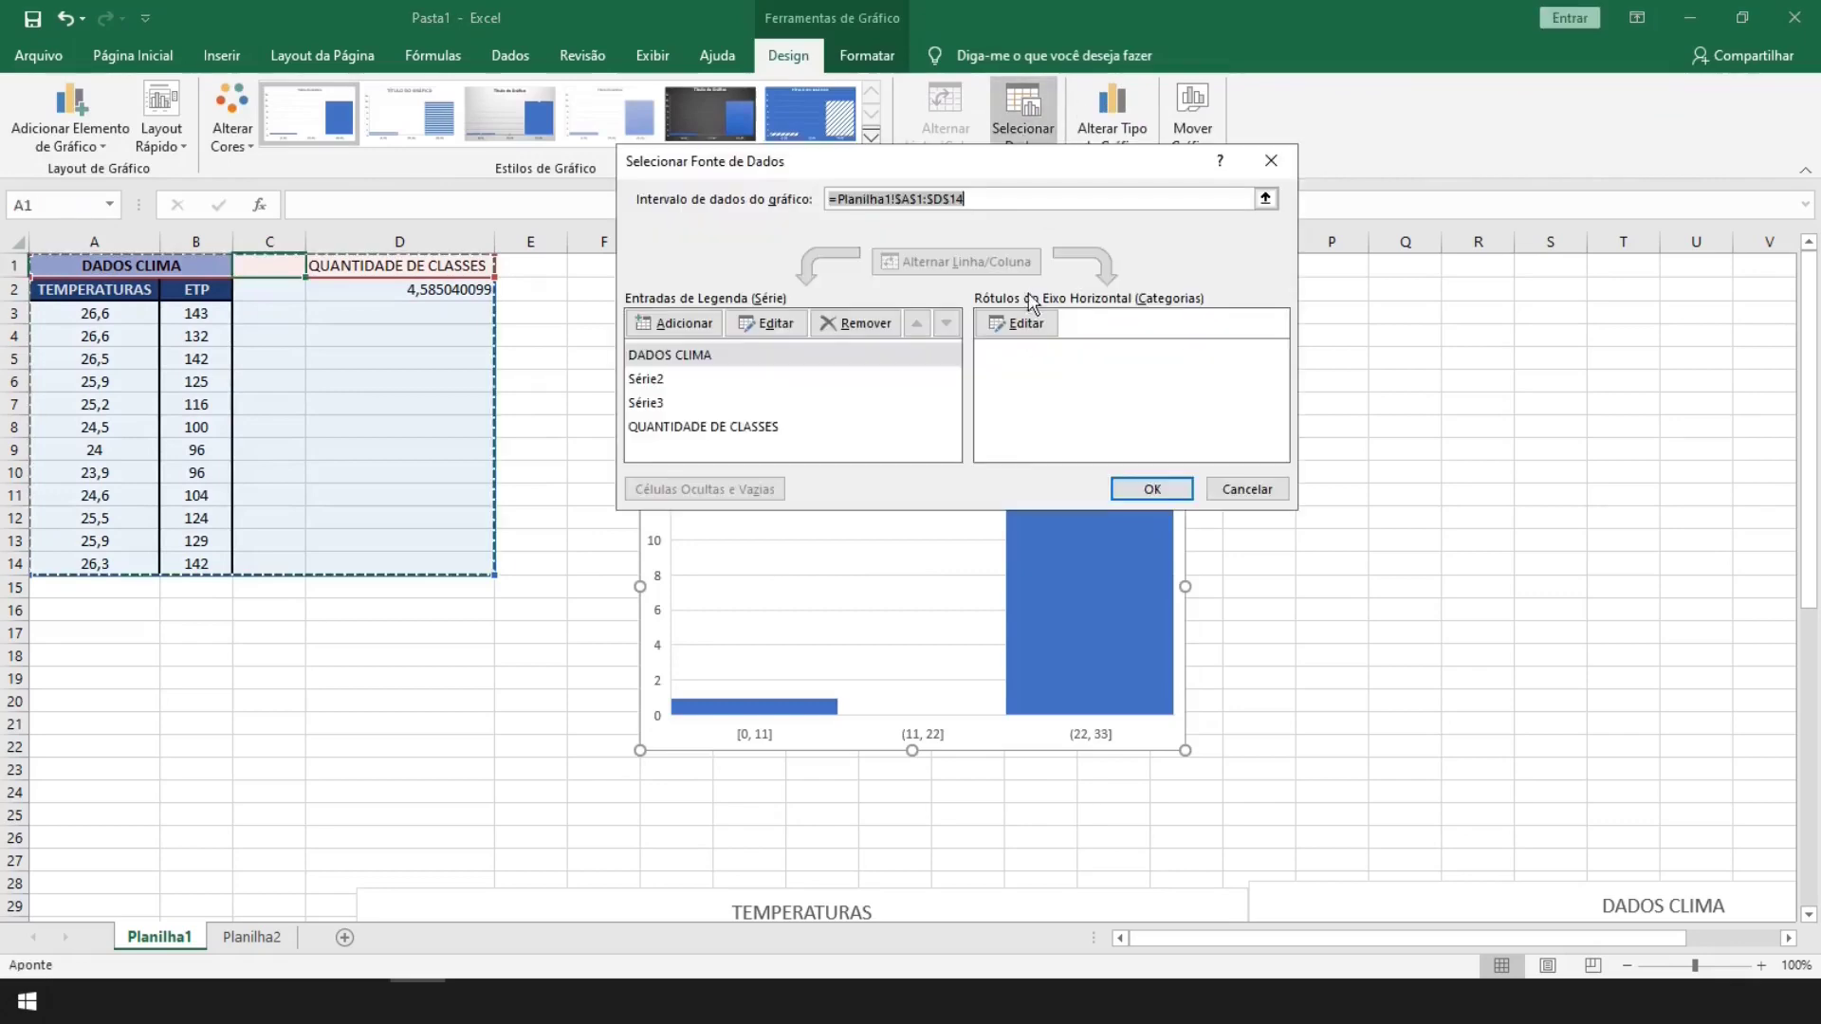
left_click(845, 330)
left_click(845, 330)
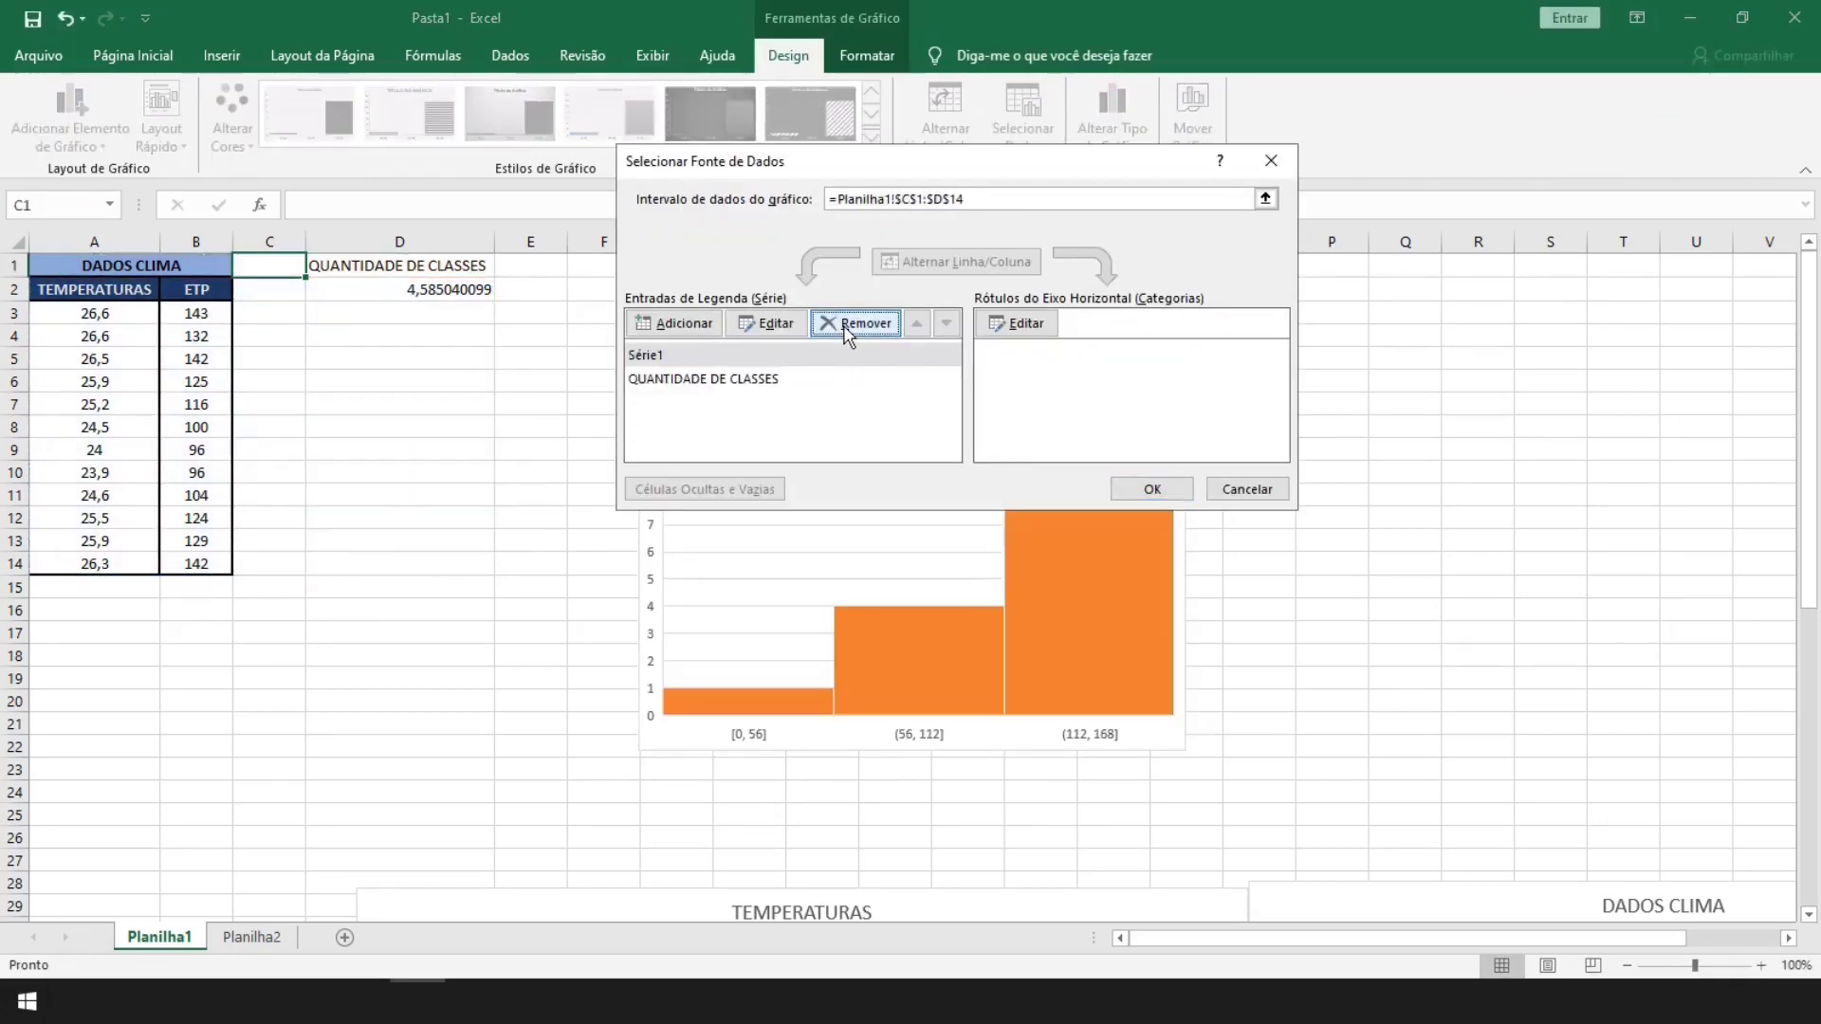
left_click(845, 330)
left_click(849, 328)
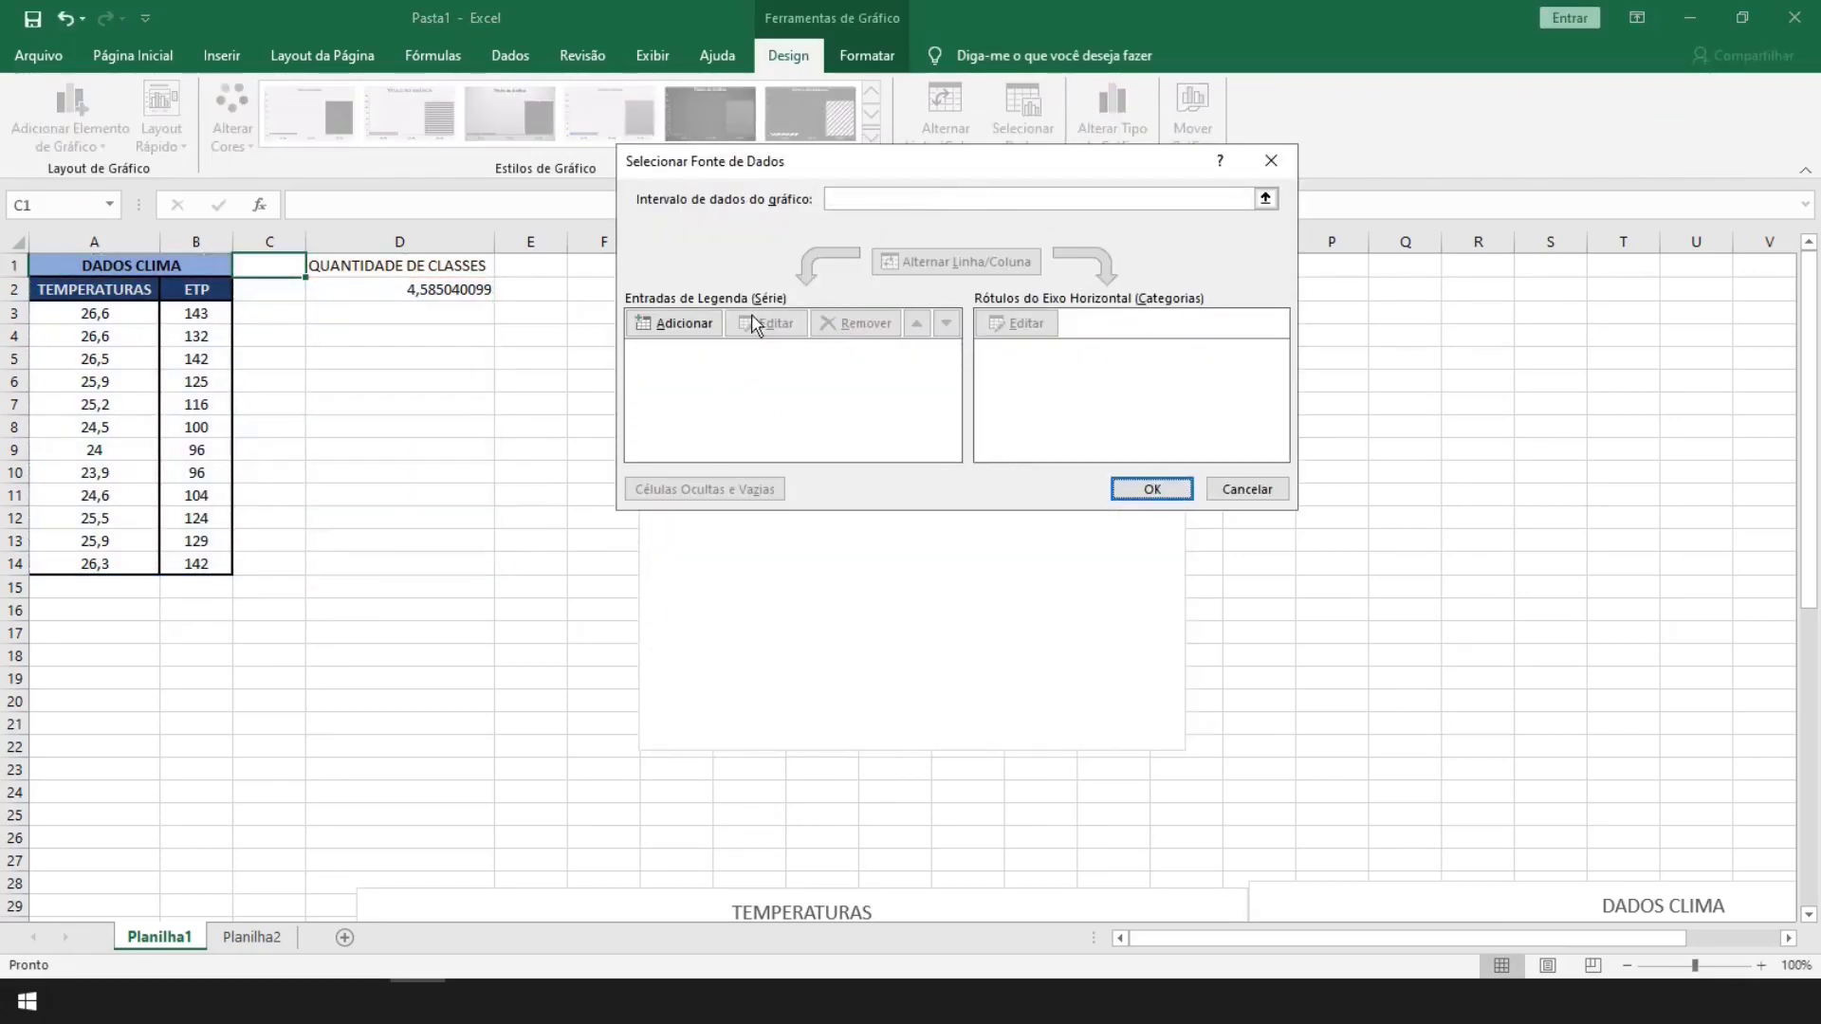
Add a histogram series named from cell A2 with the temperatures in A3:A14 as its values
left_click(706, 323)
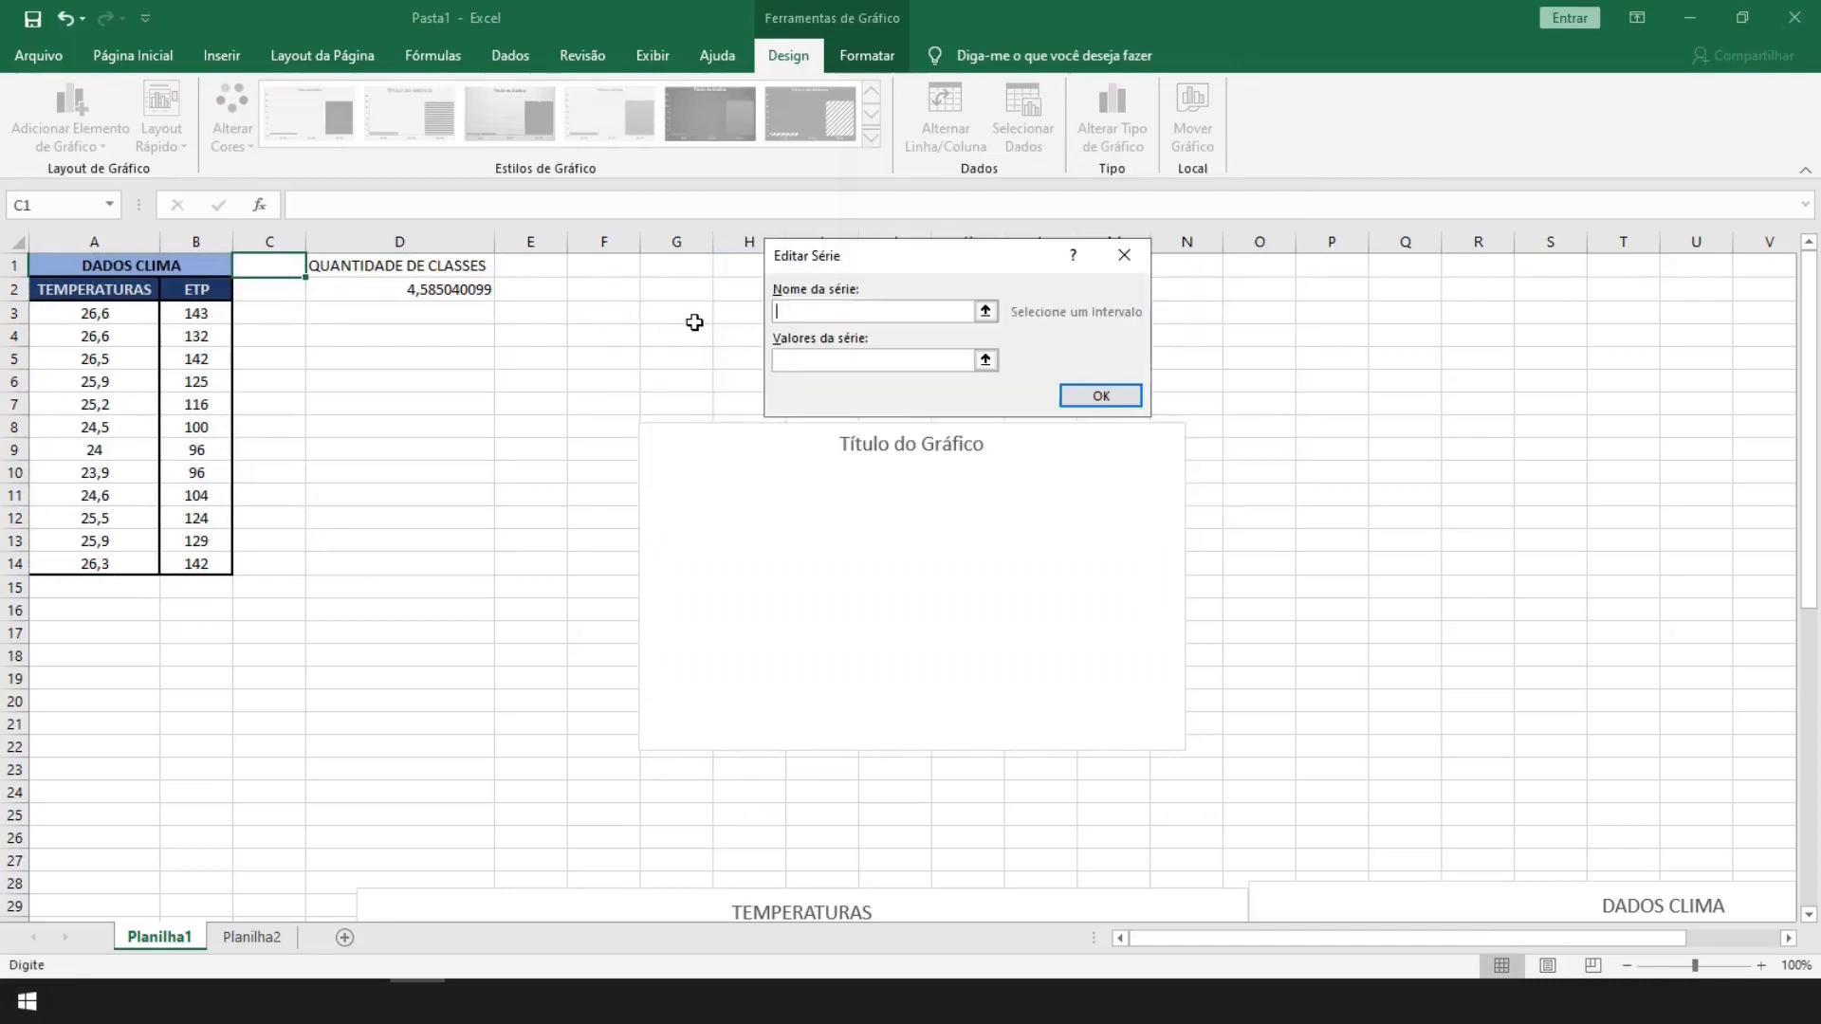
left_click(986, 312)
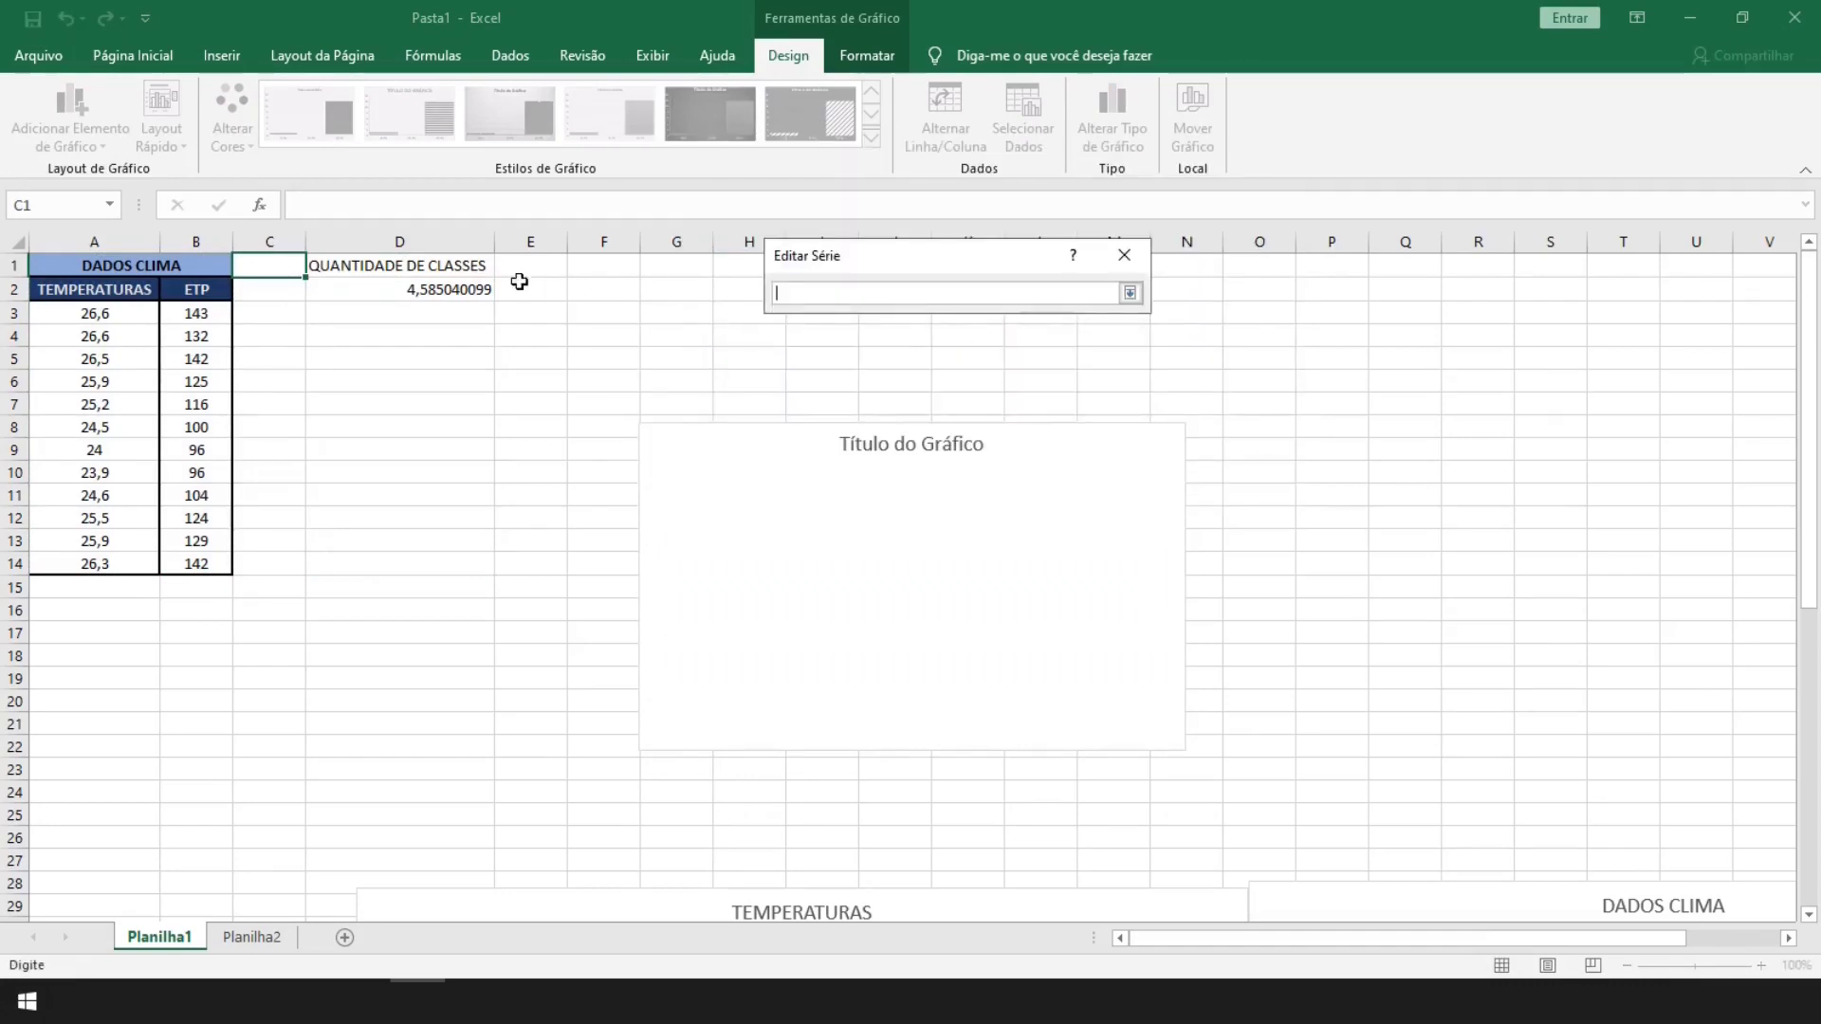
left_click(128, 287)
left_click(1129, 293)
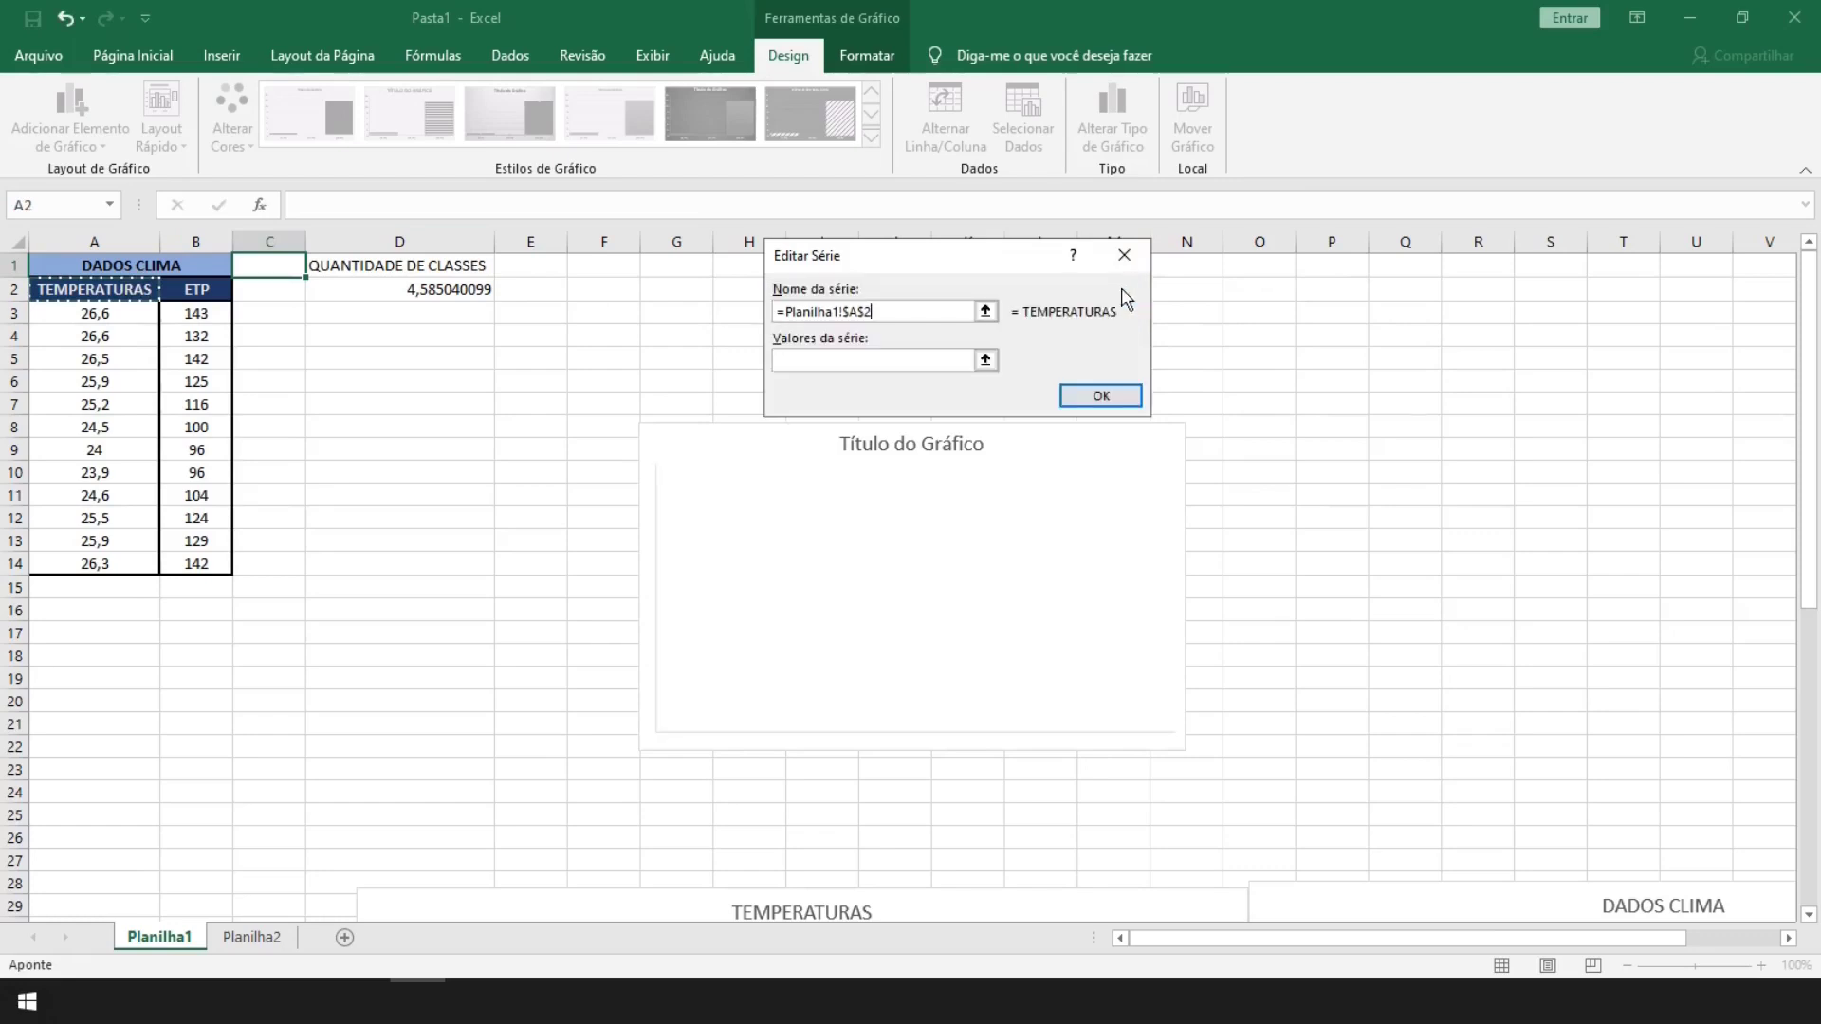
left_click(985, 360)
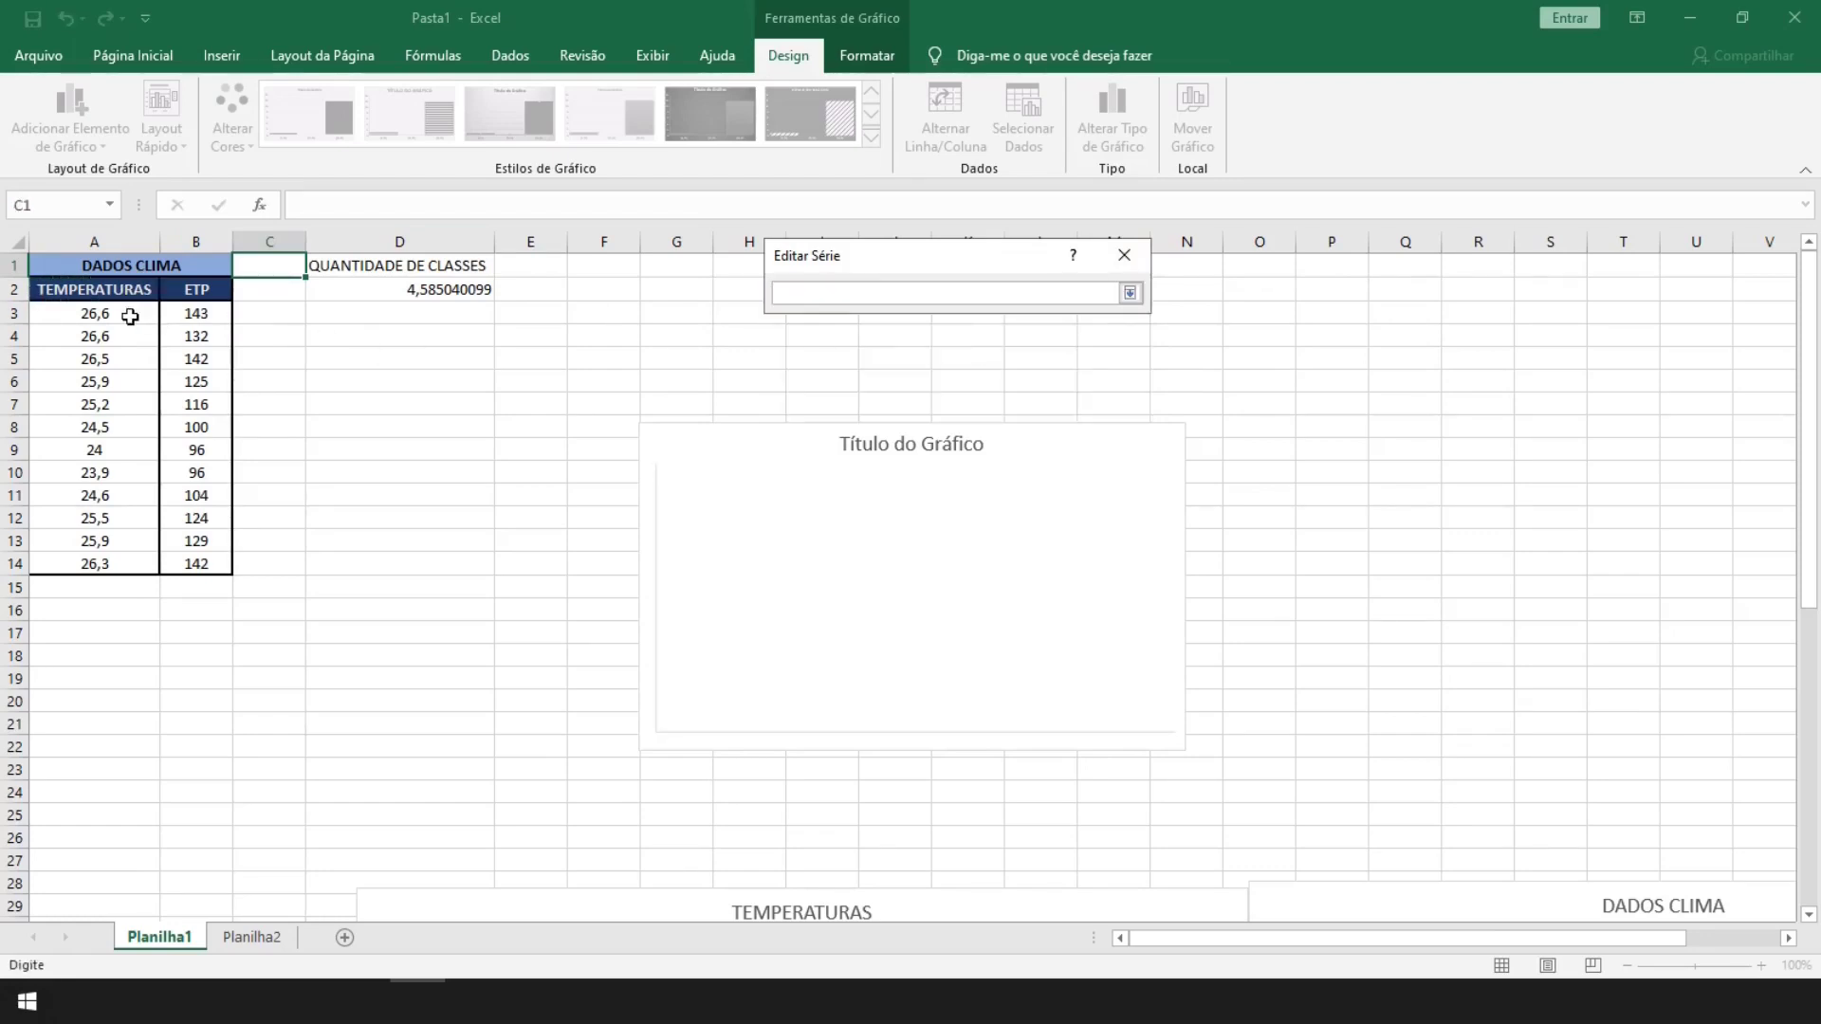
left_click_drag(130, 316, 106, 563)
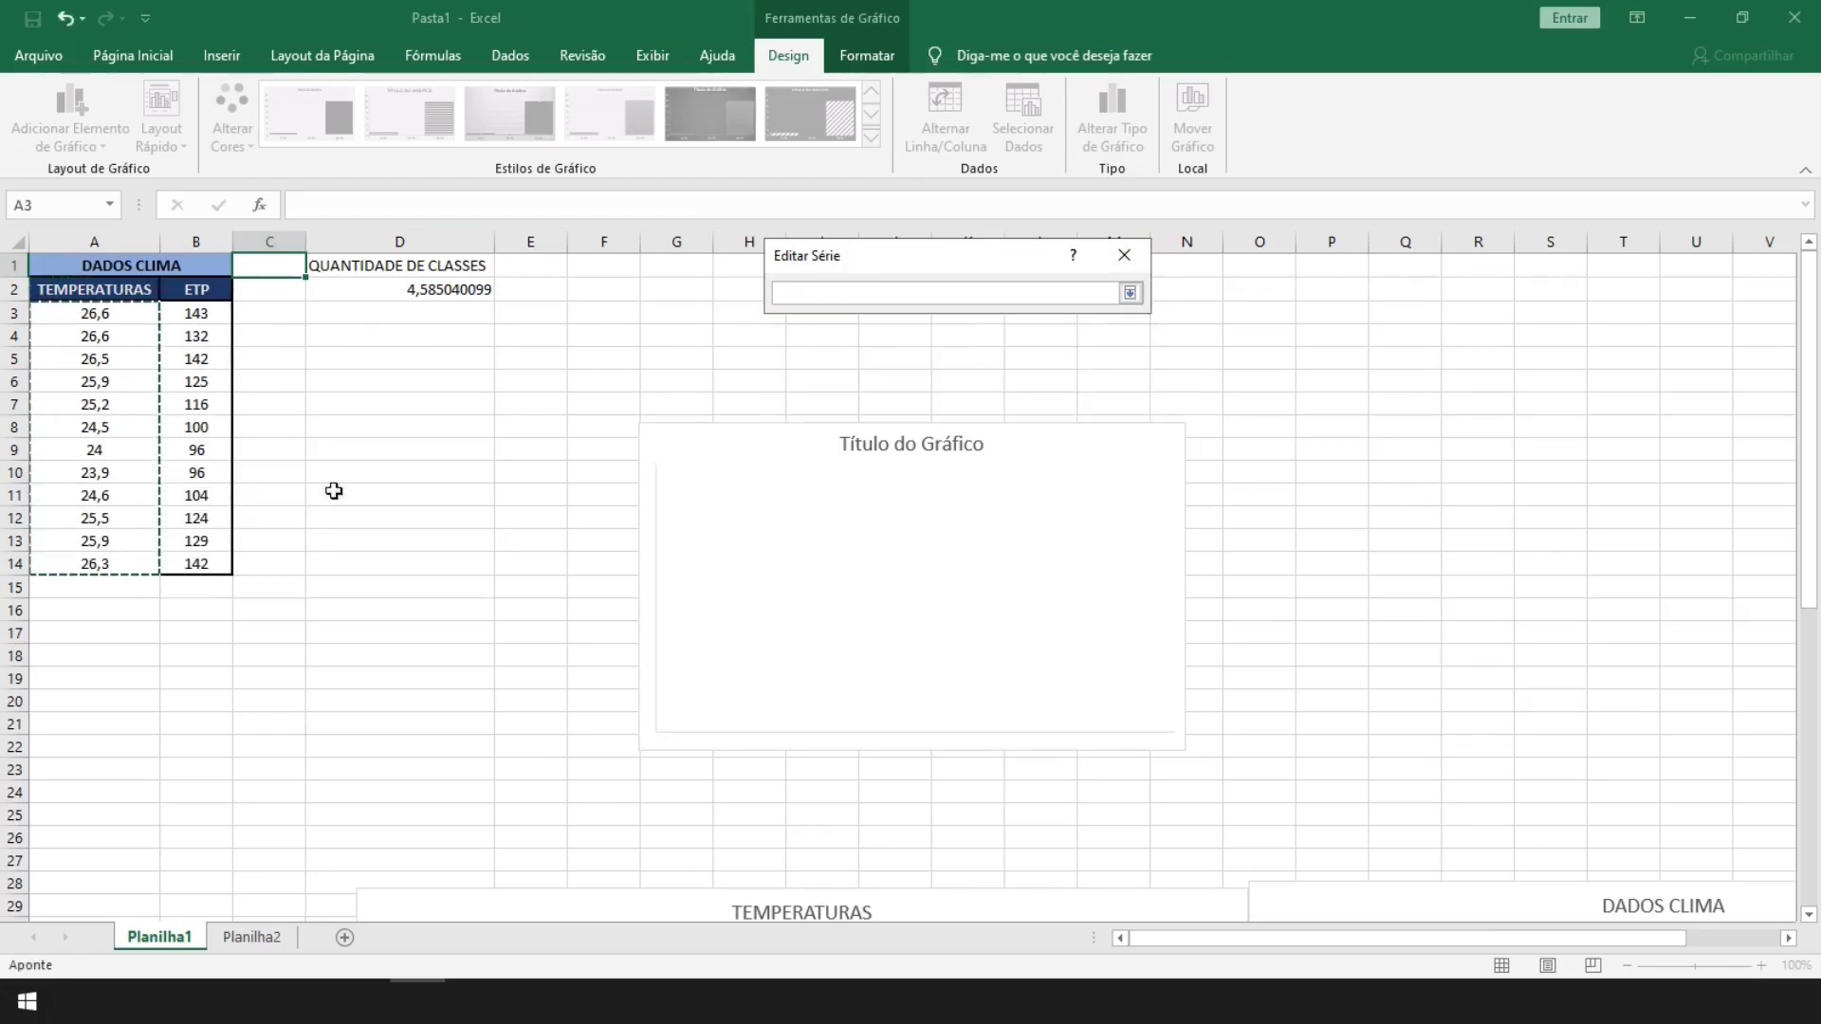
left_click(1129, 293)
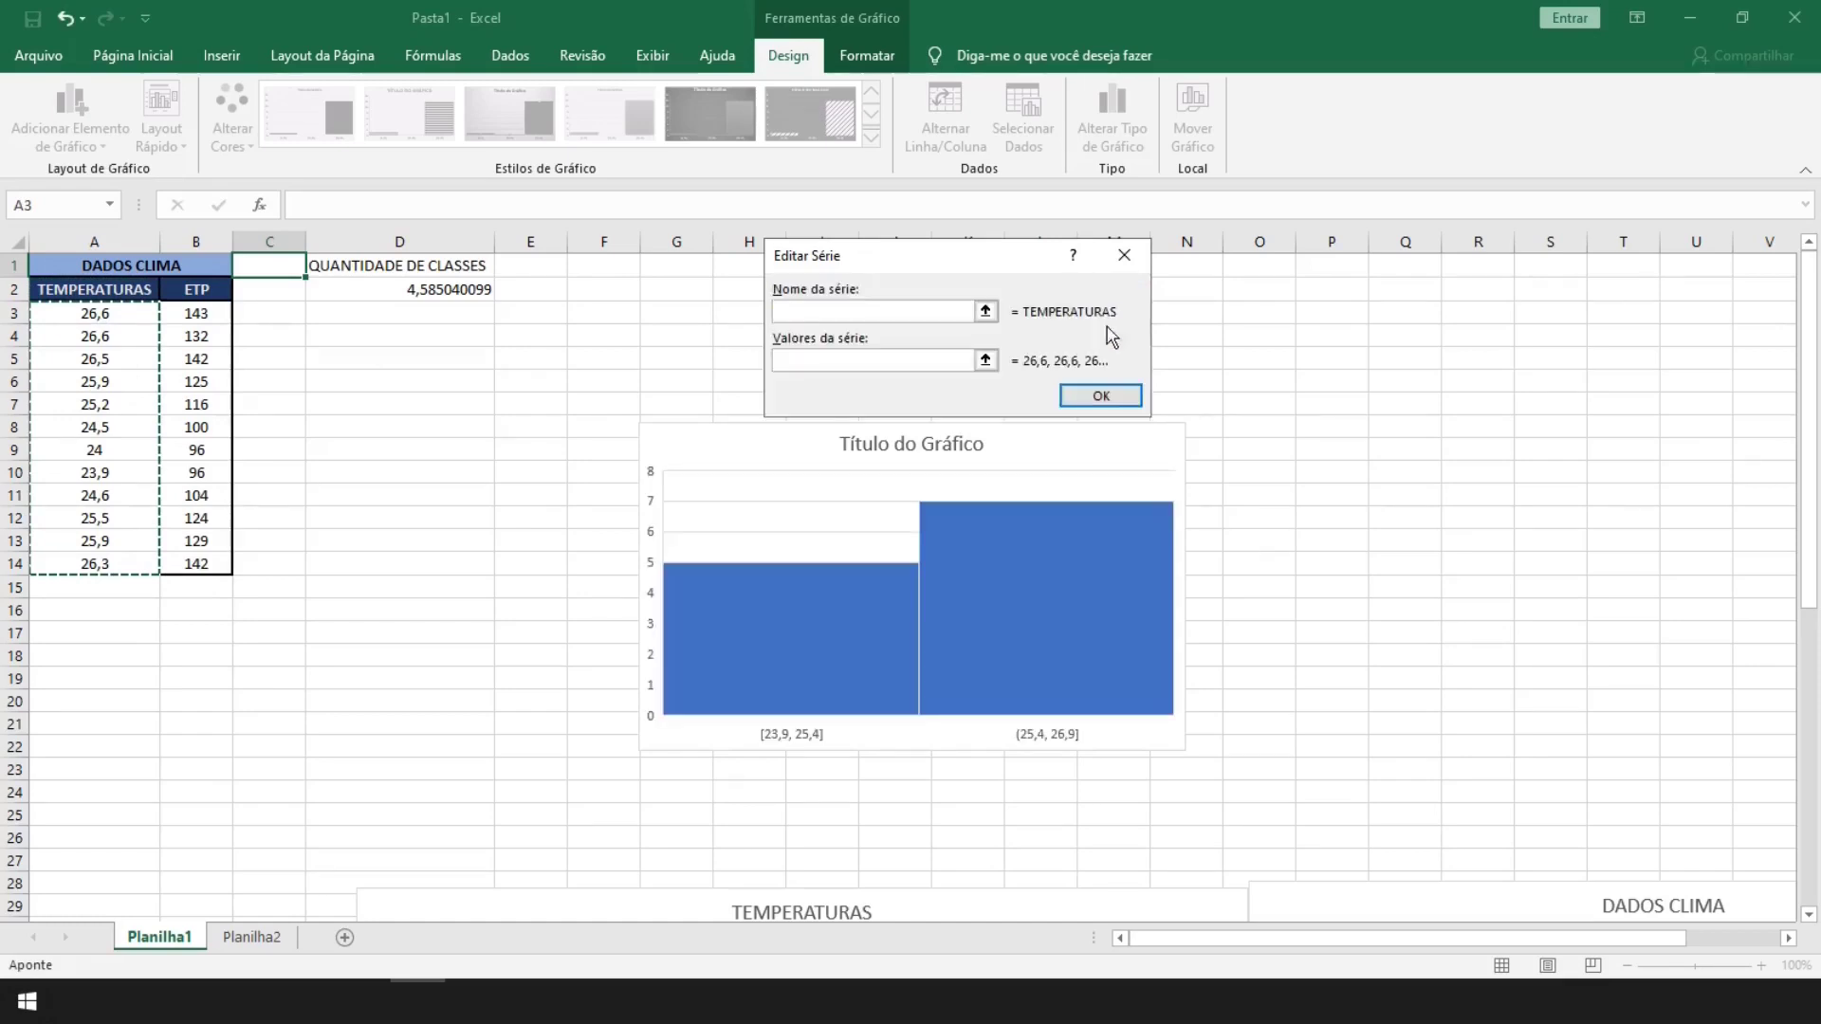
left_click(1092, 398)
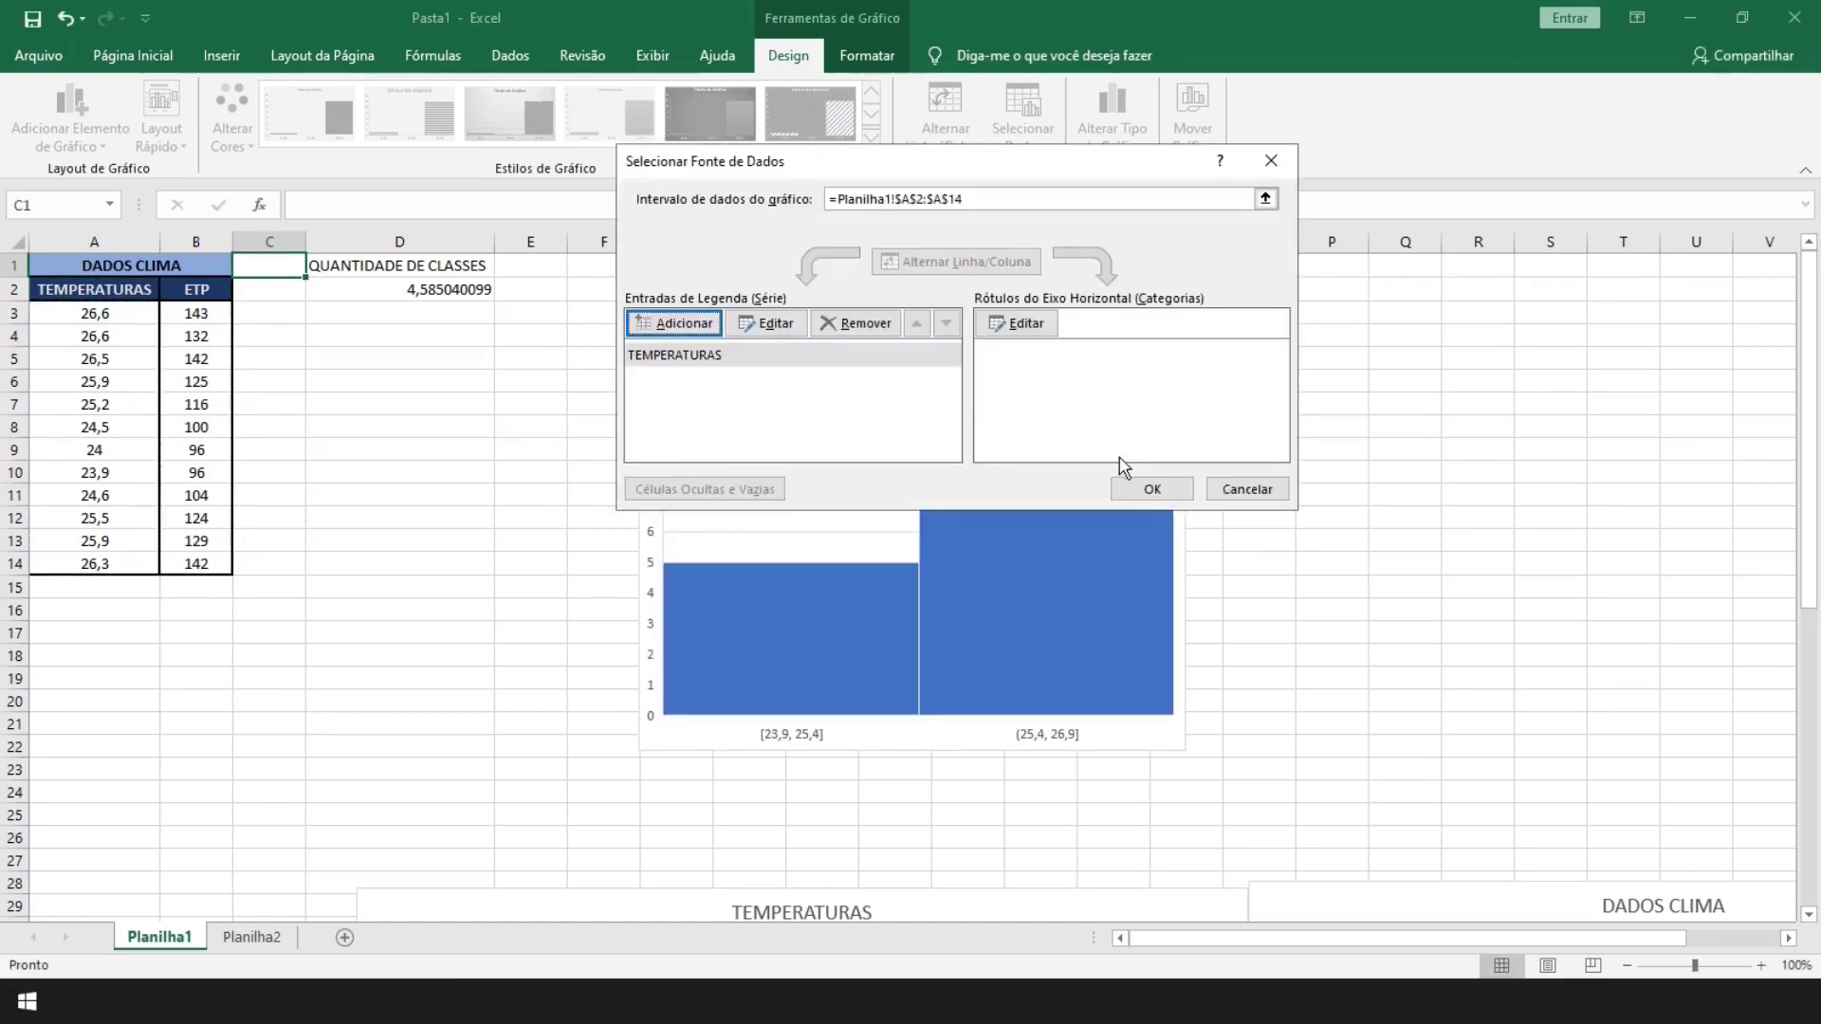
left_click(1151, 486)
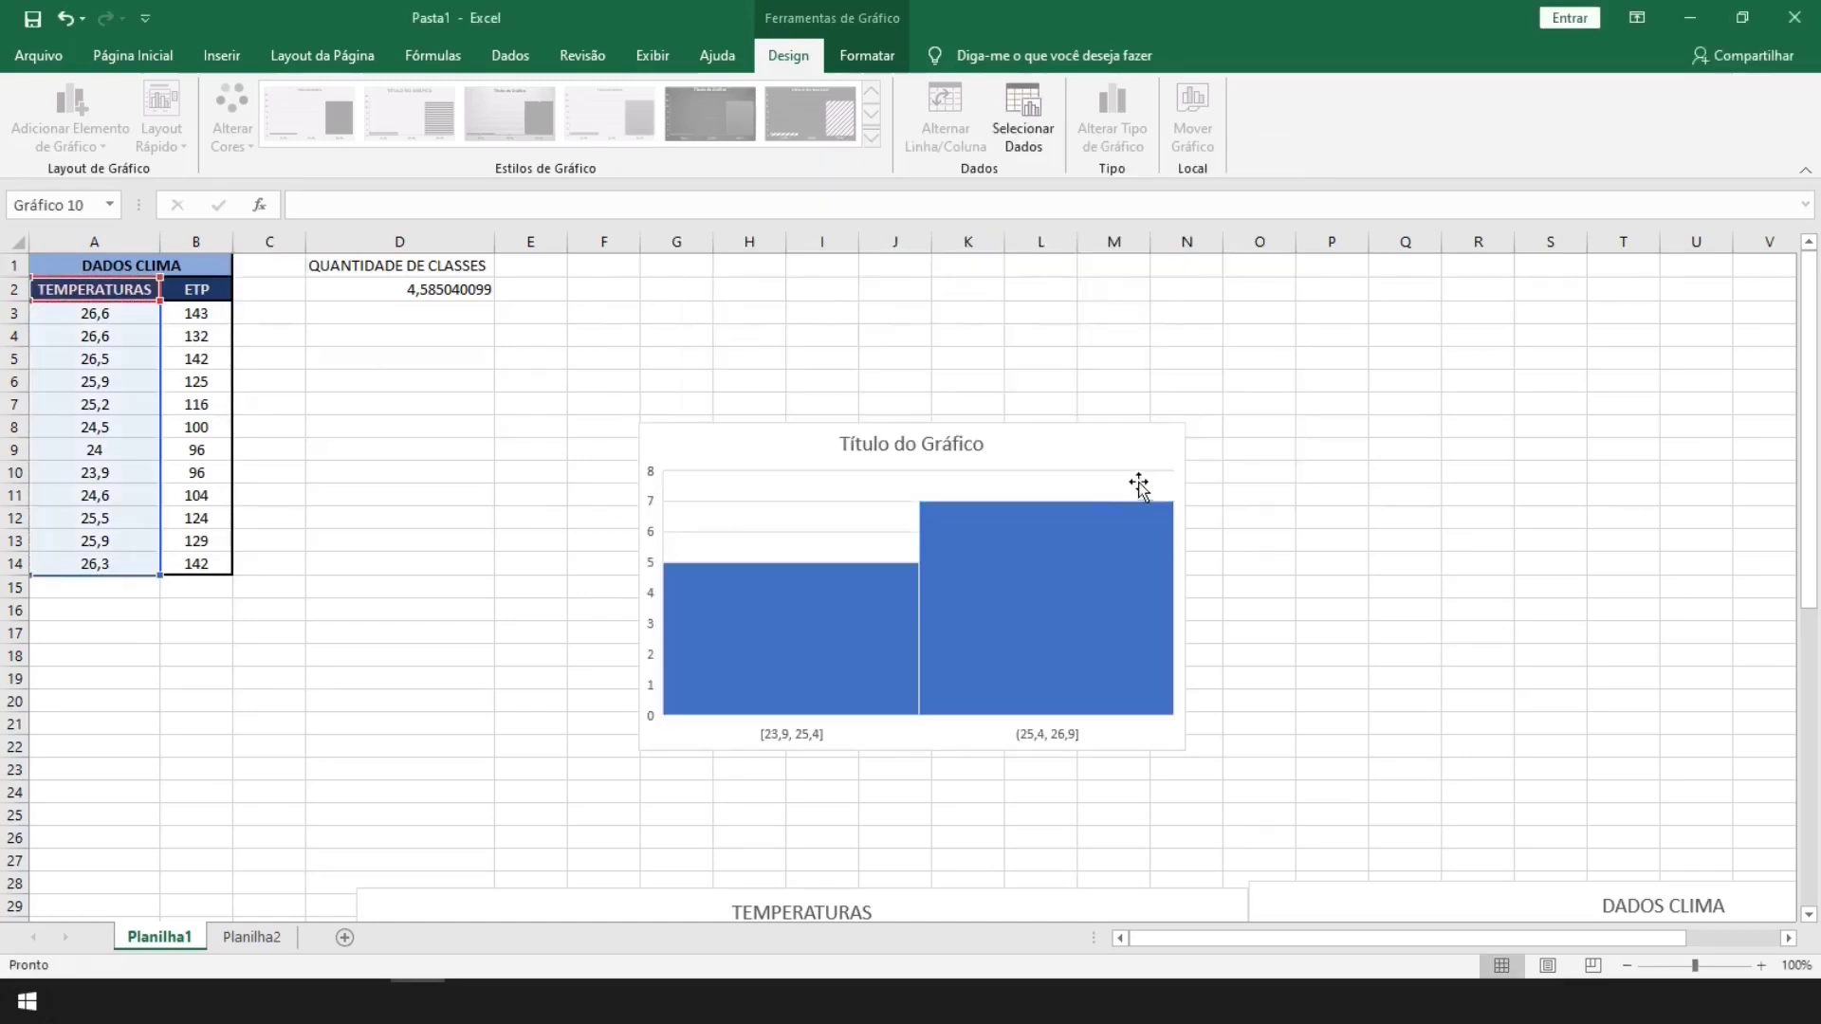
Set the number of bins on the histogram's horizontal axis to 5
left_click(815, 734)
right_click(812, 730)
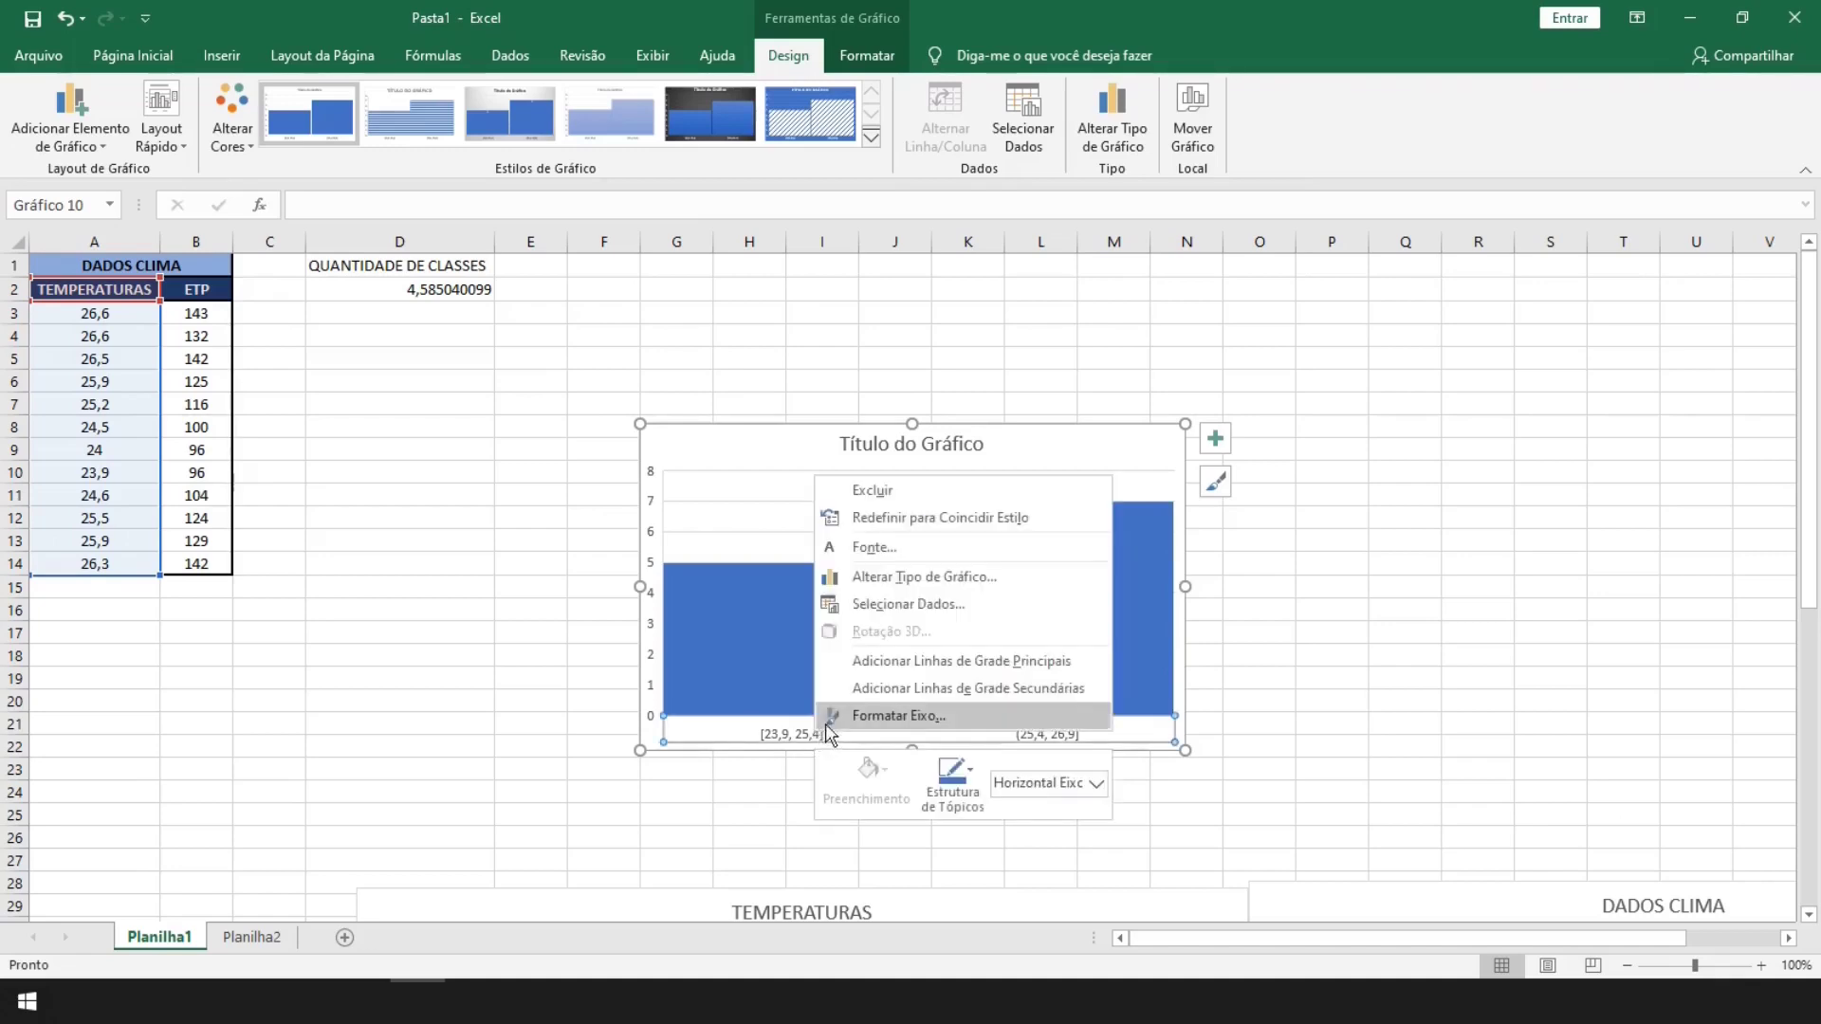
left_click(838, 710)
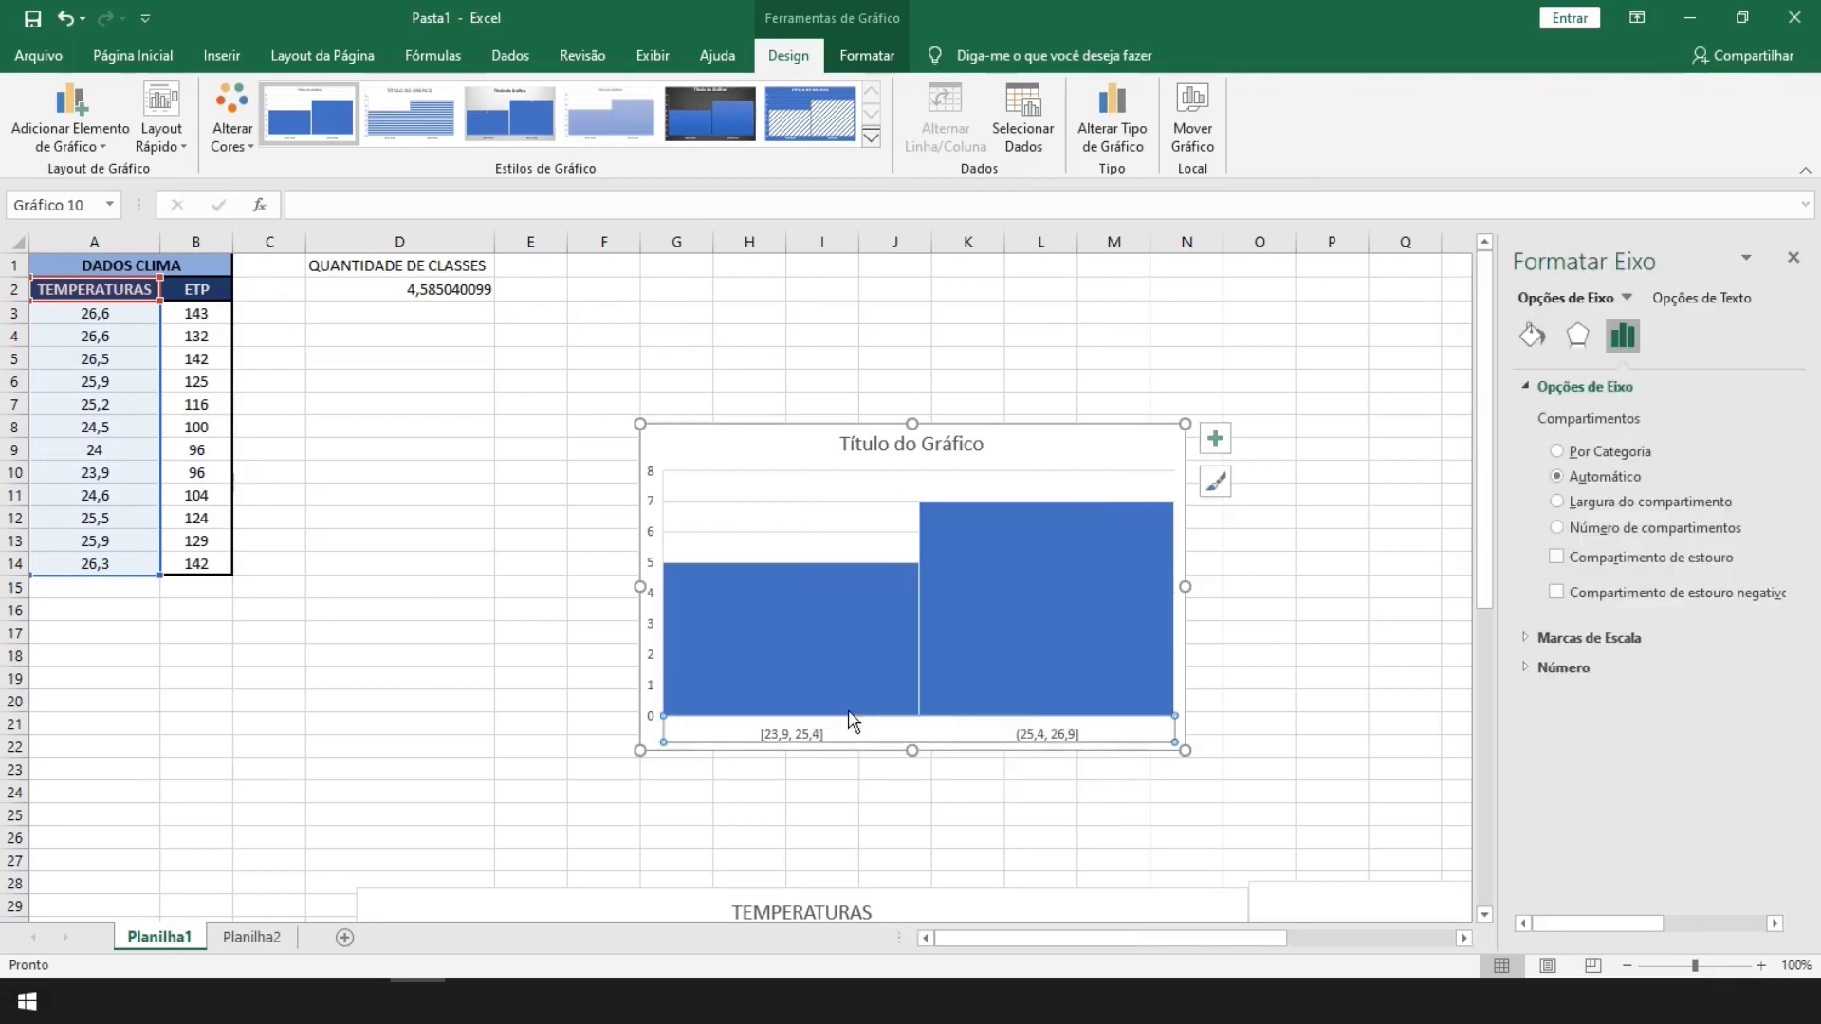
left_click(1574, 527)
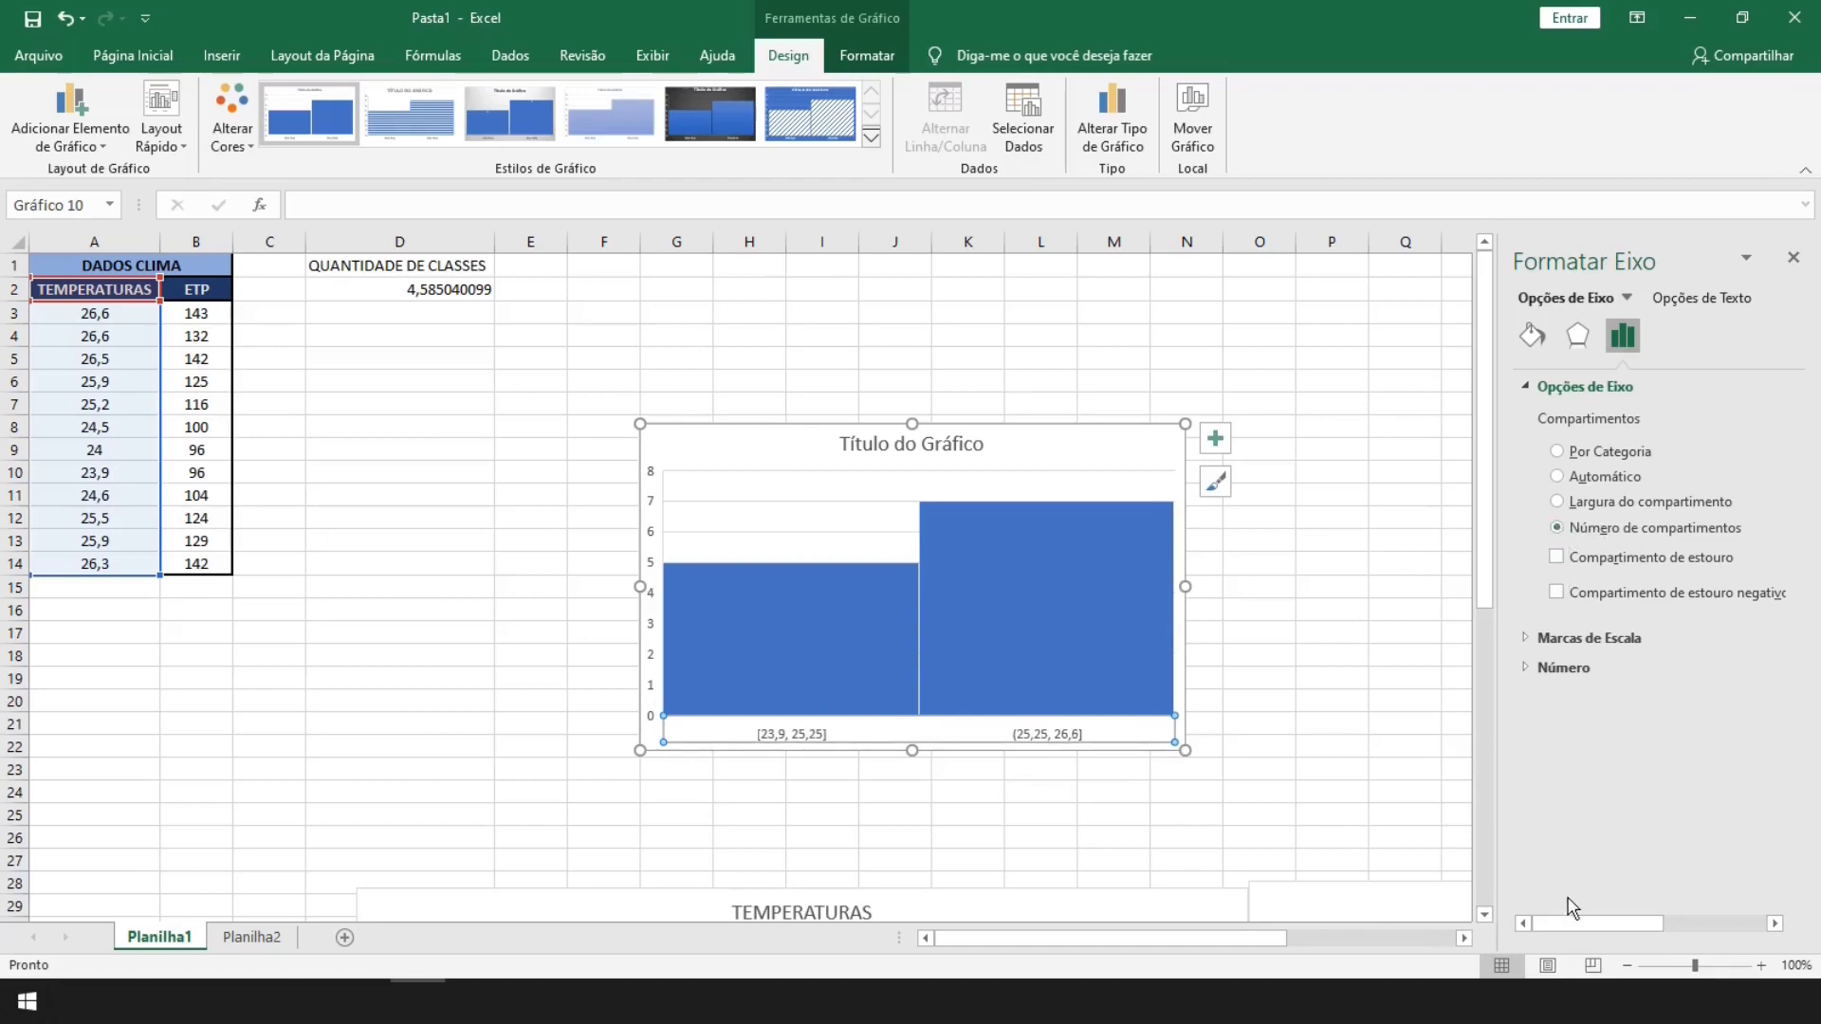
left_click_drag(1574, 934, 1675, 928)
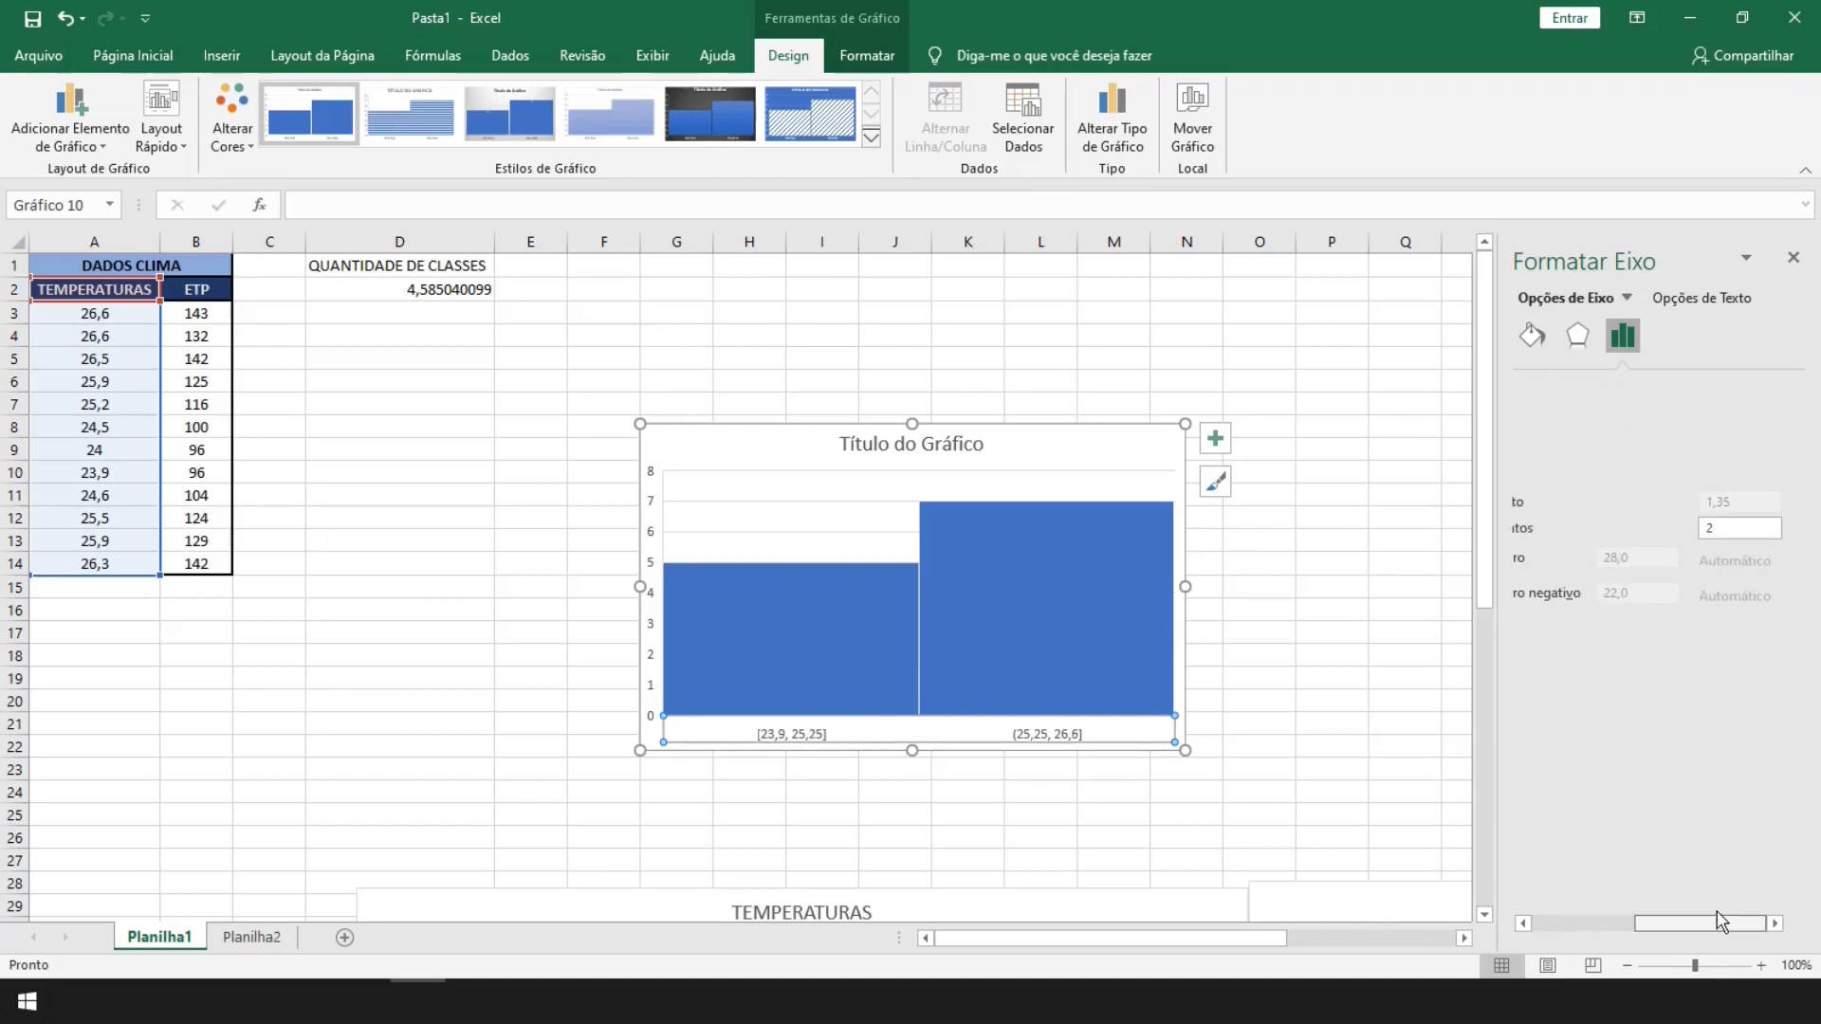
double_click(1732, 527)
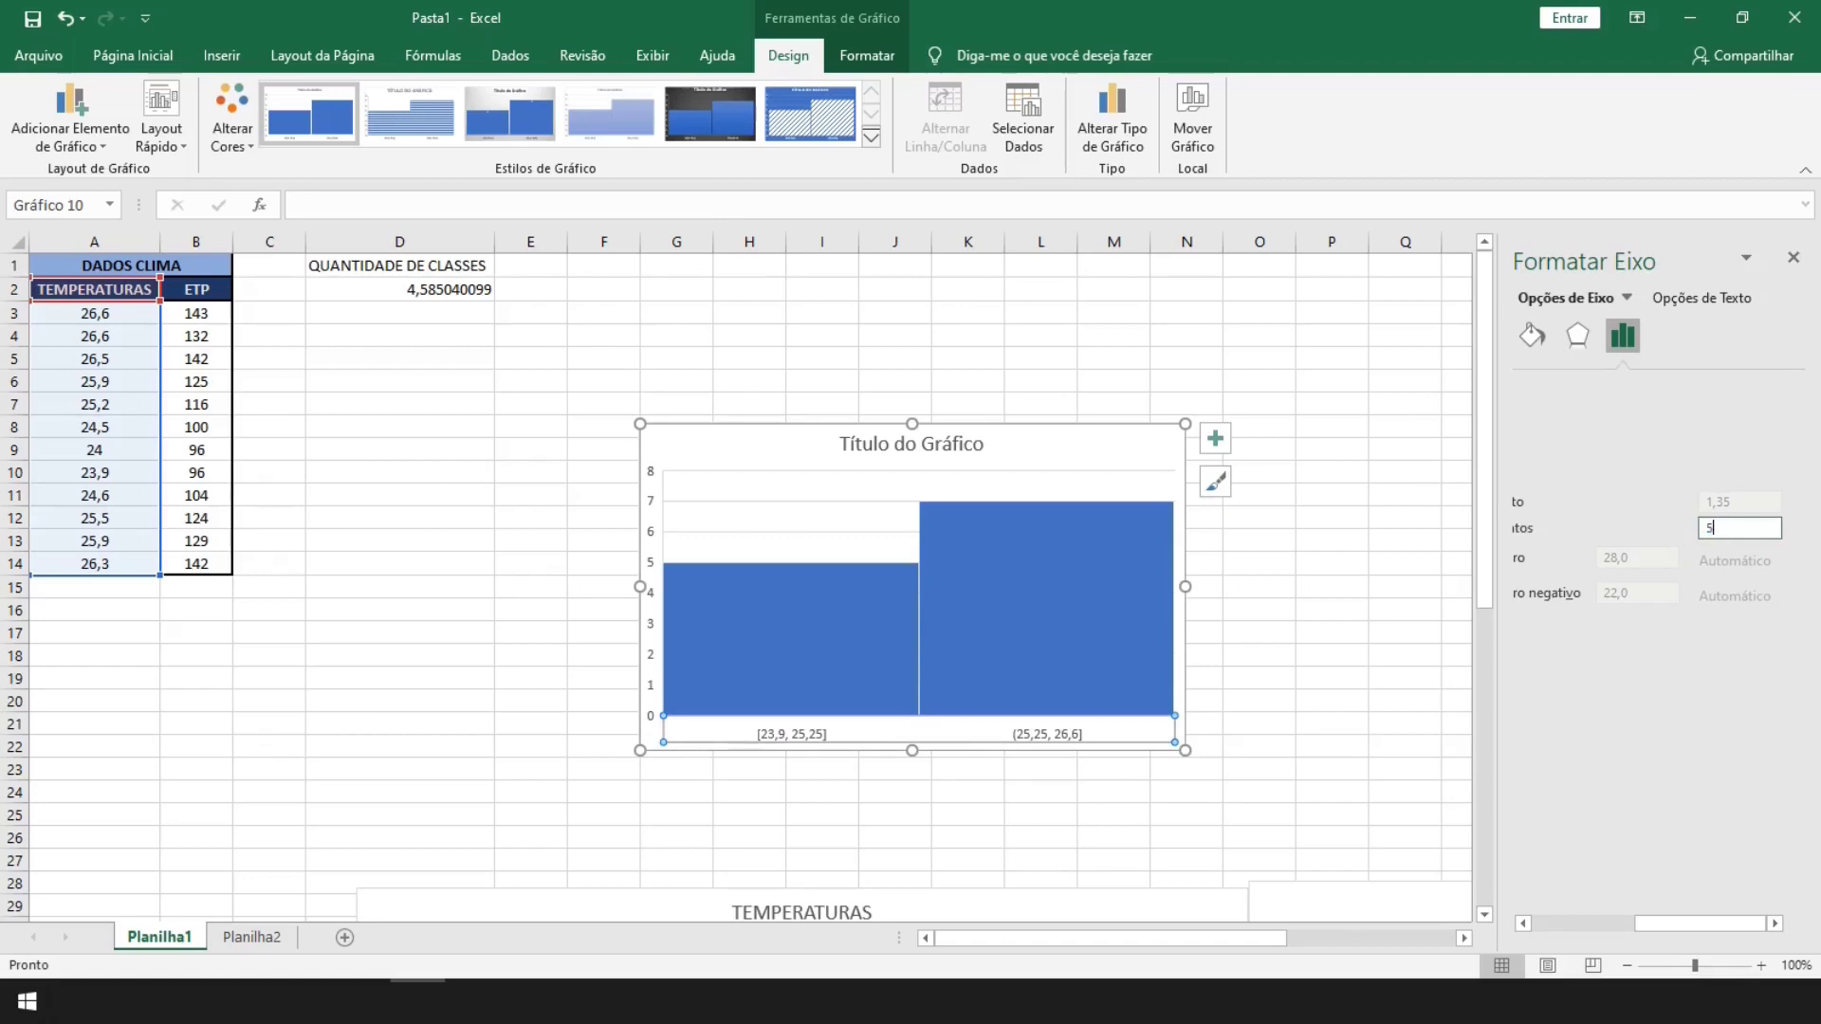
type("5")
key("Return")
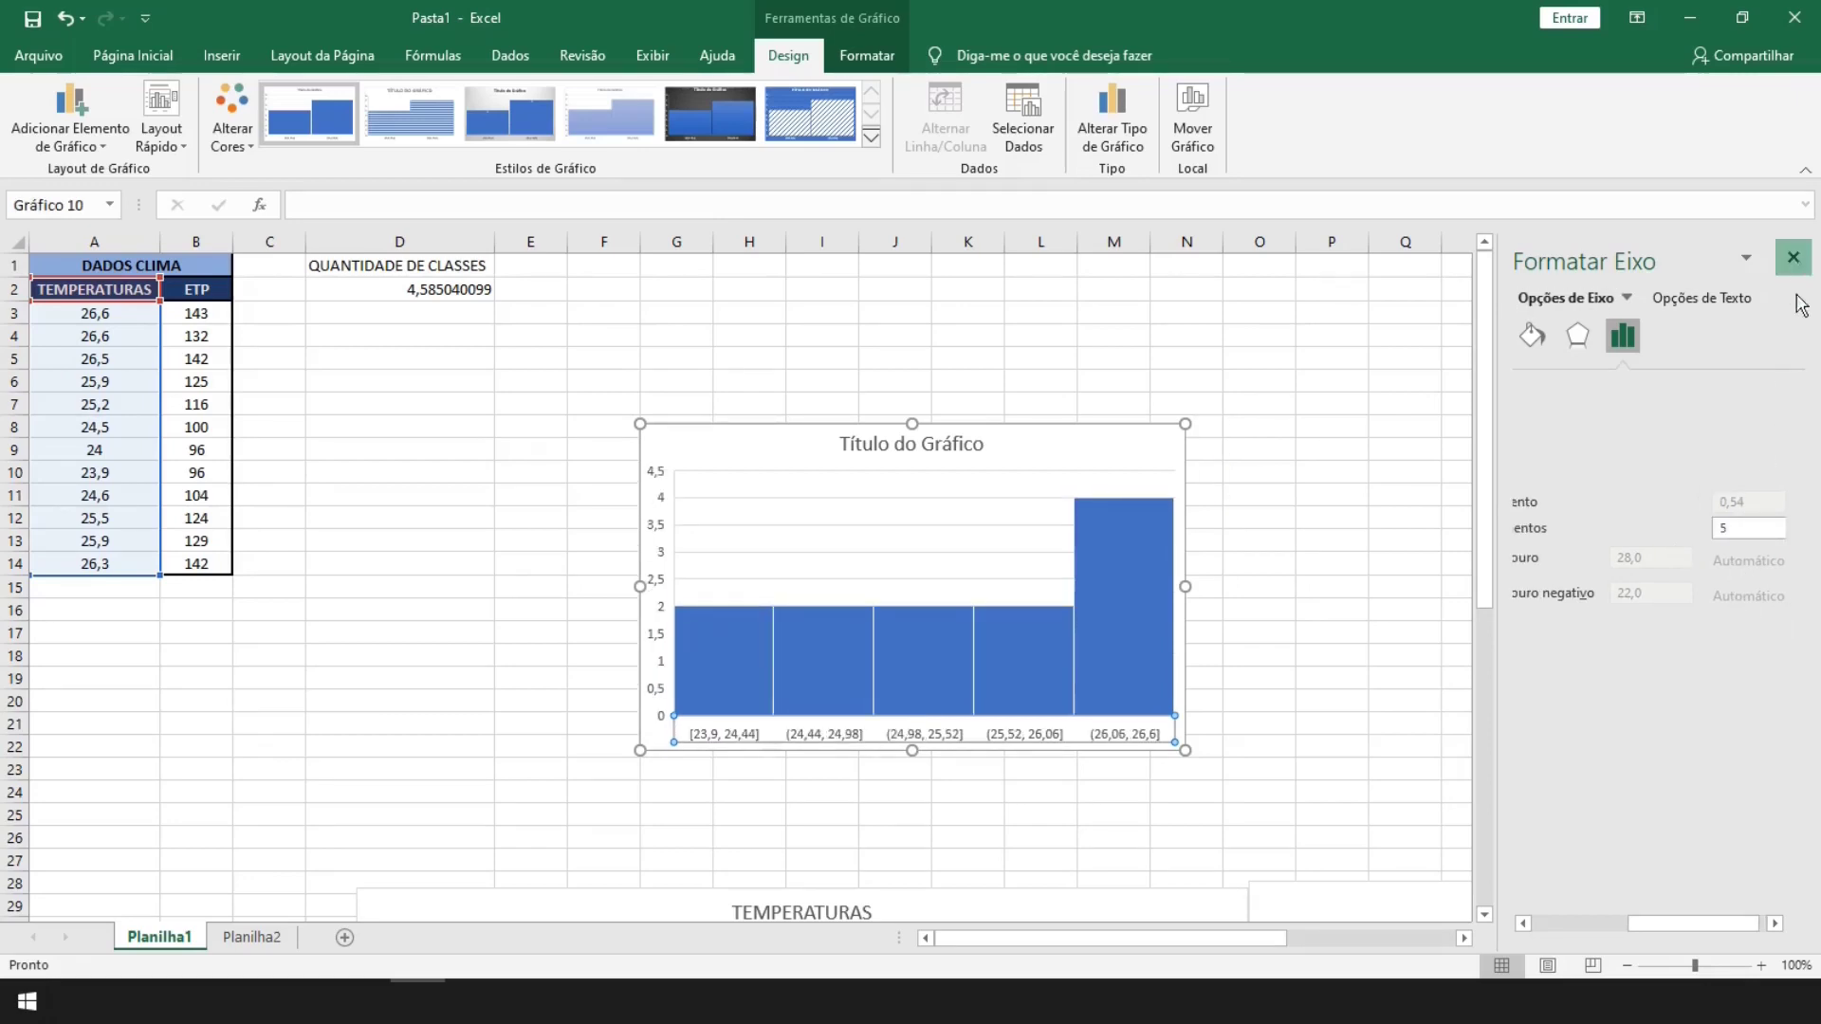
left_click(1792, 257)
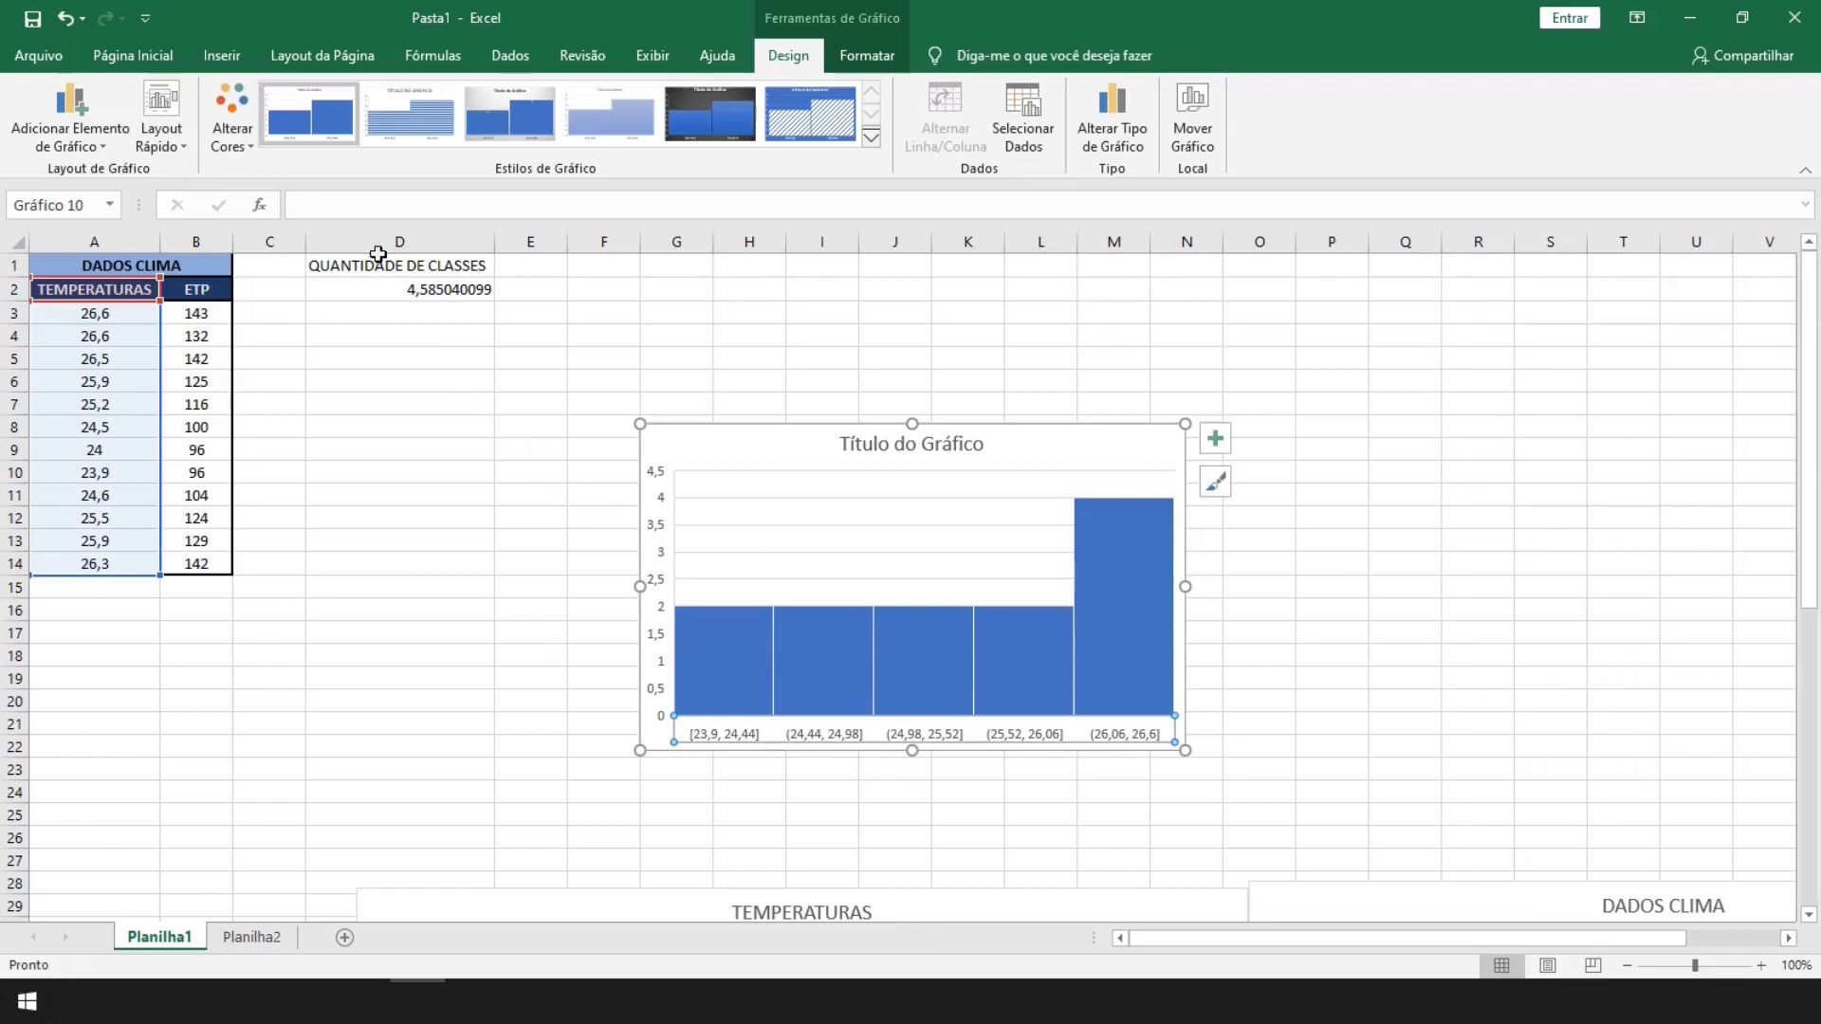
Apply the second quick layout, with data labels above the bars, and enlarge the histogram to span about D4 to N22
left_click(180, 151)
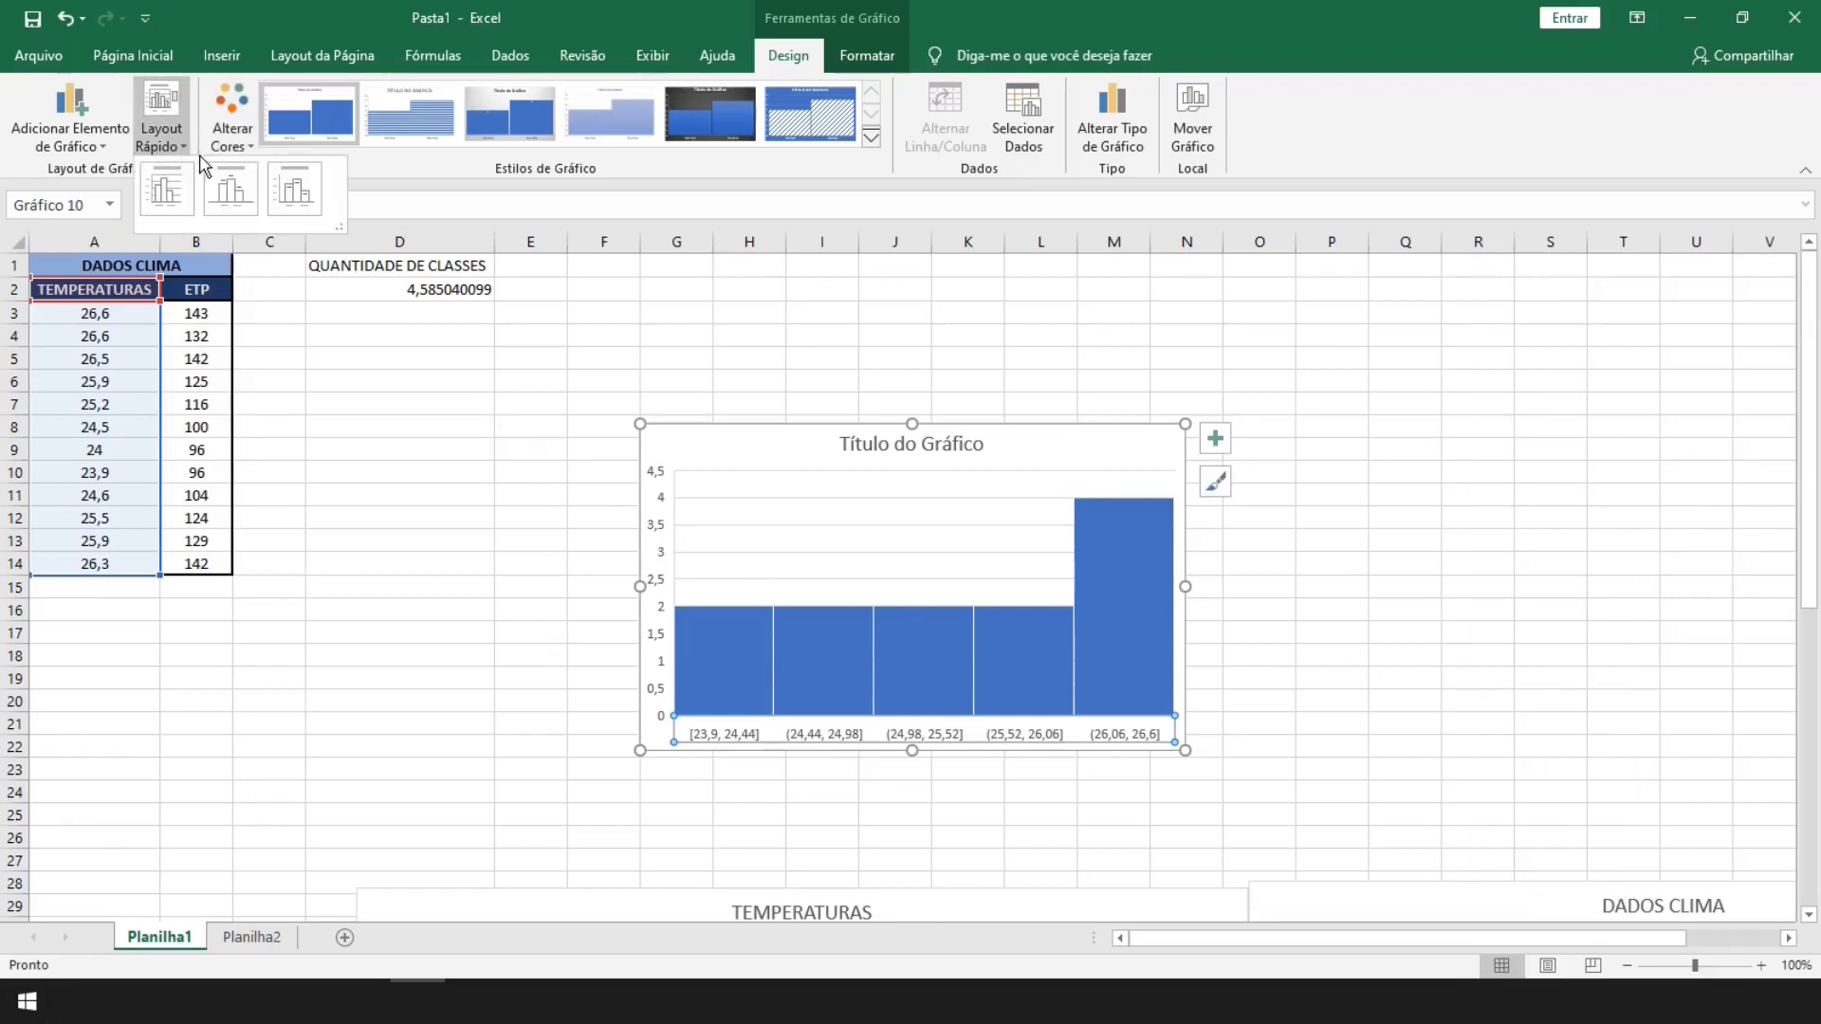
left_click(230, 188)
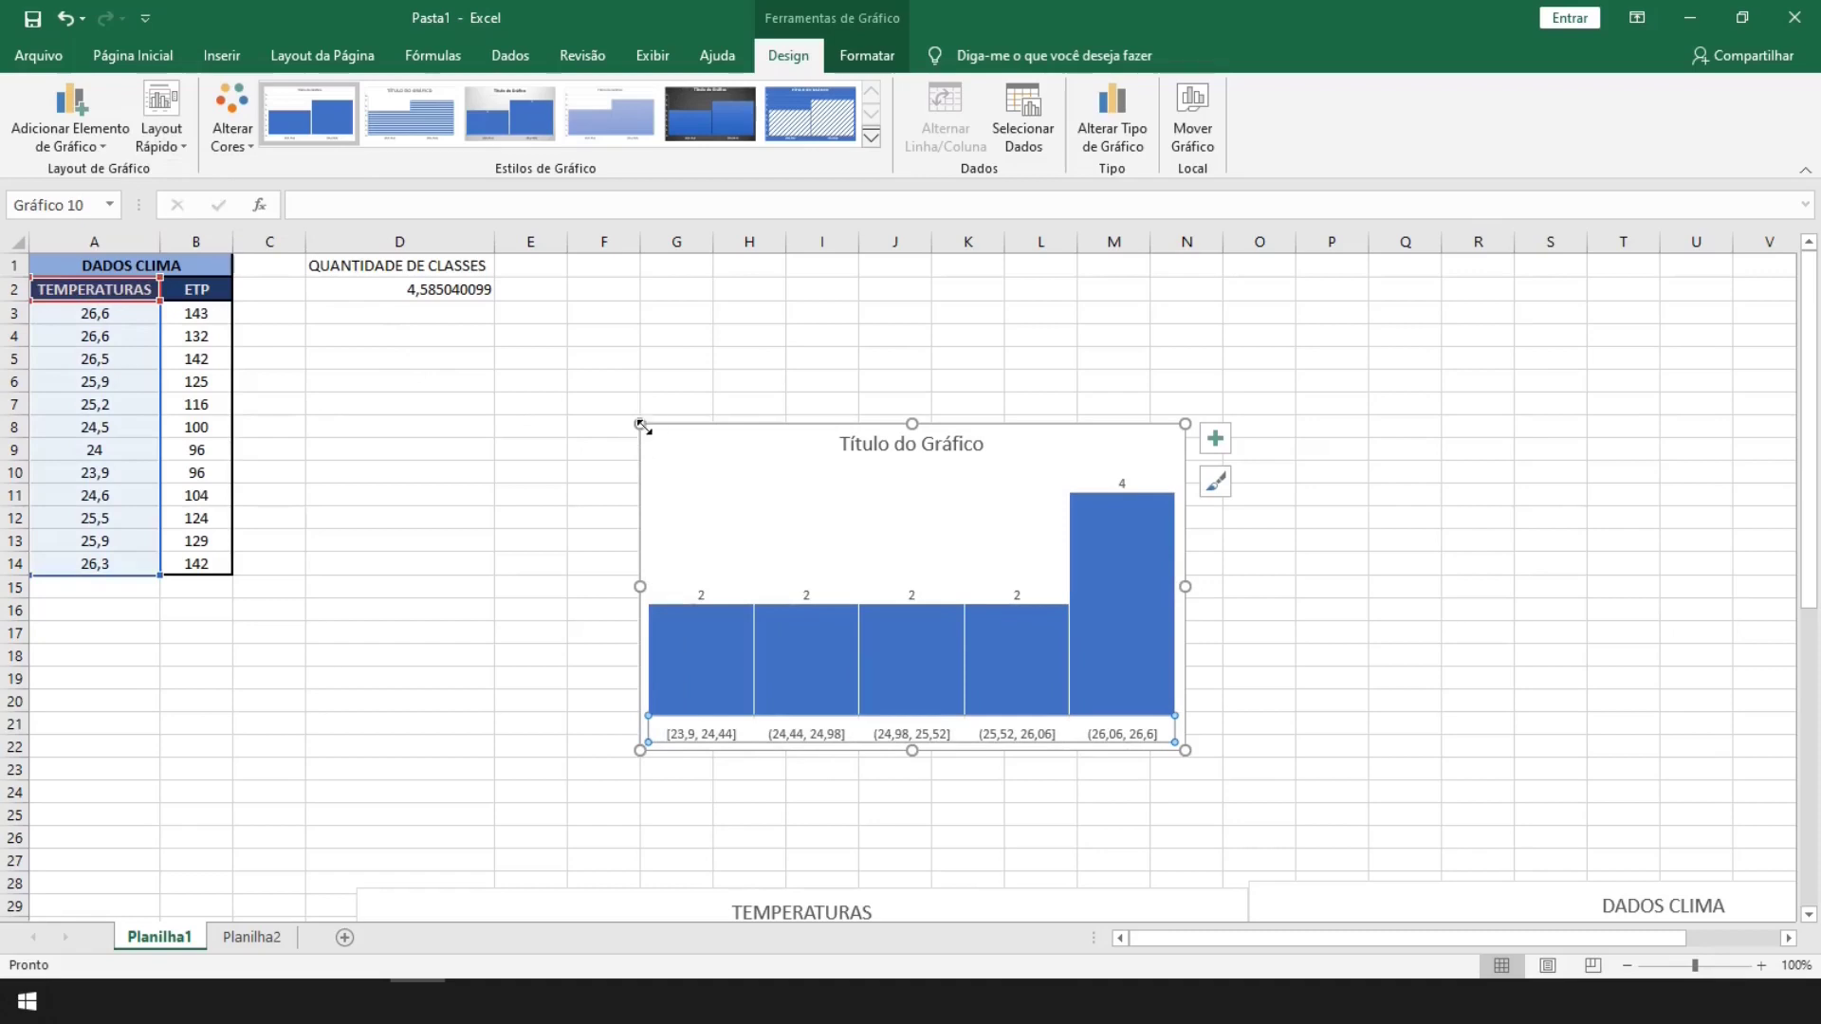
left_click_drag(642, 426, 374, 332)
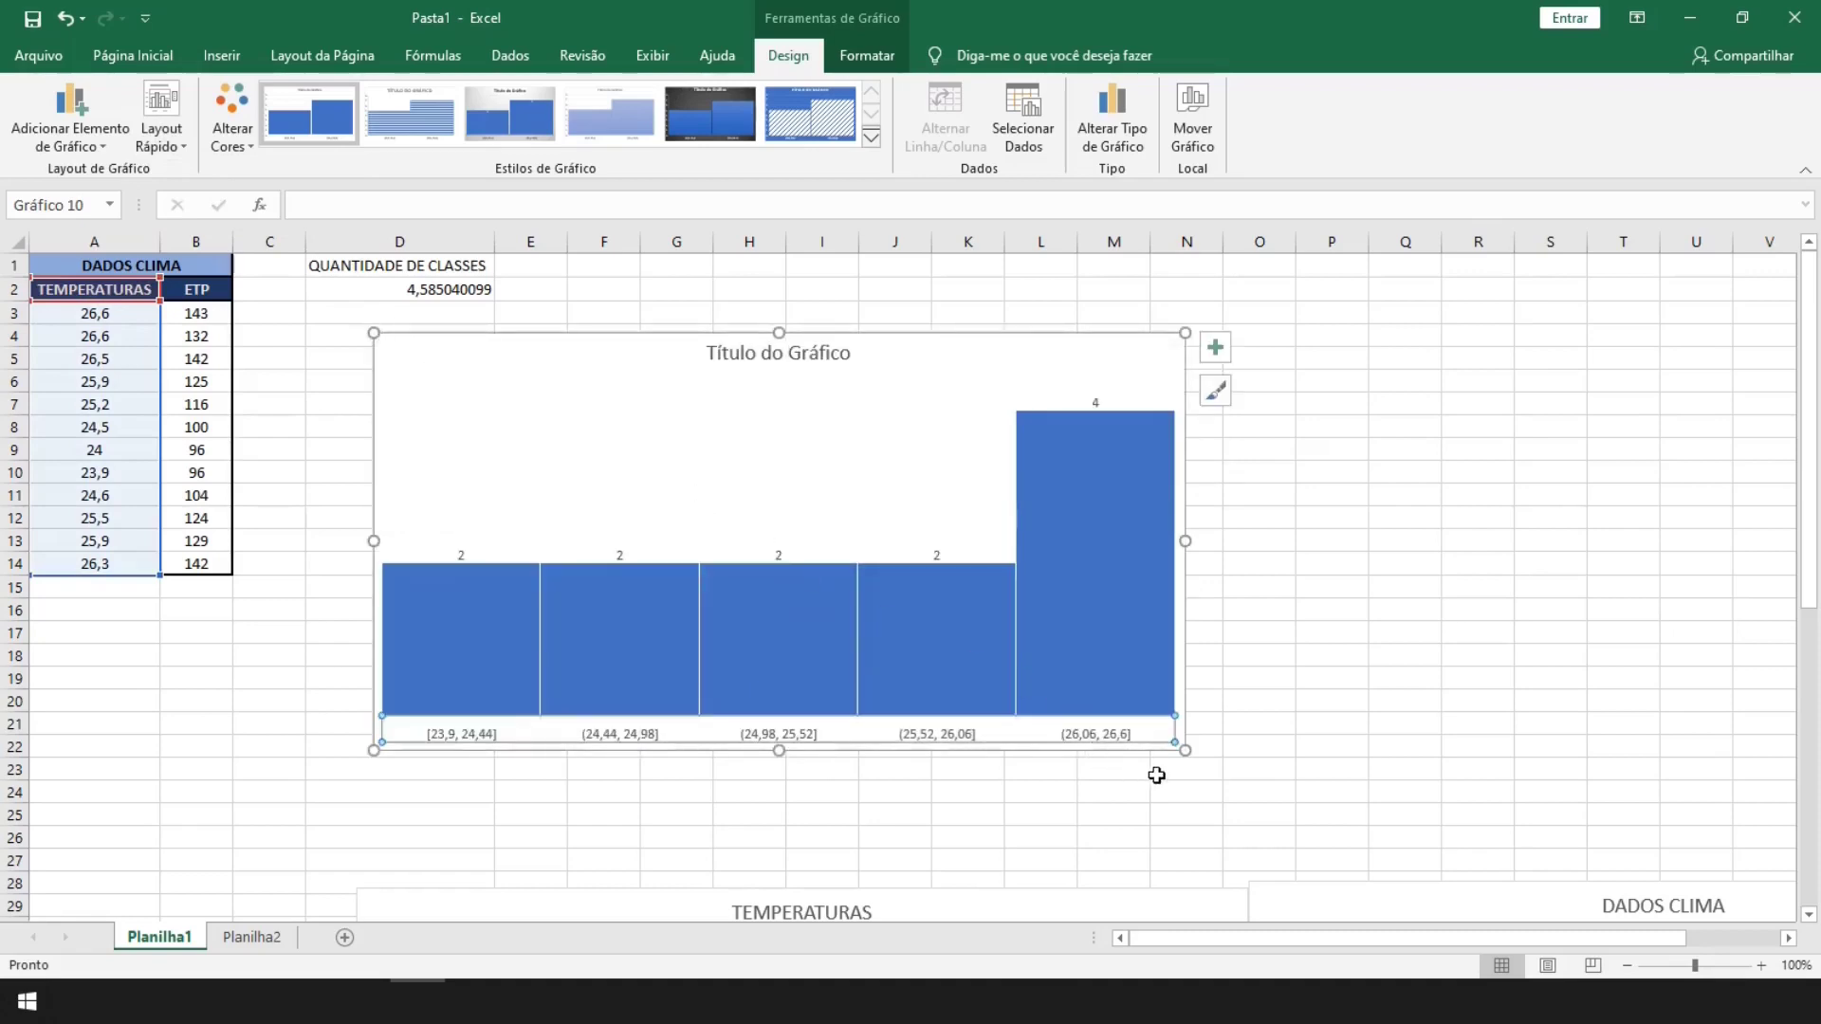
Apply the dark chart style to the histogram and enlarge it to about column P, row 27
left_click(711, 124)
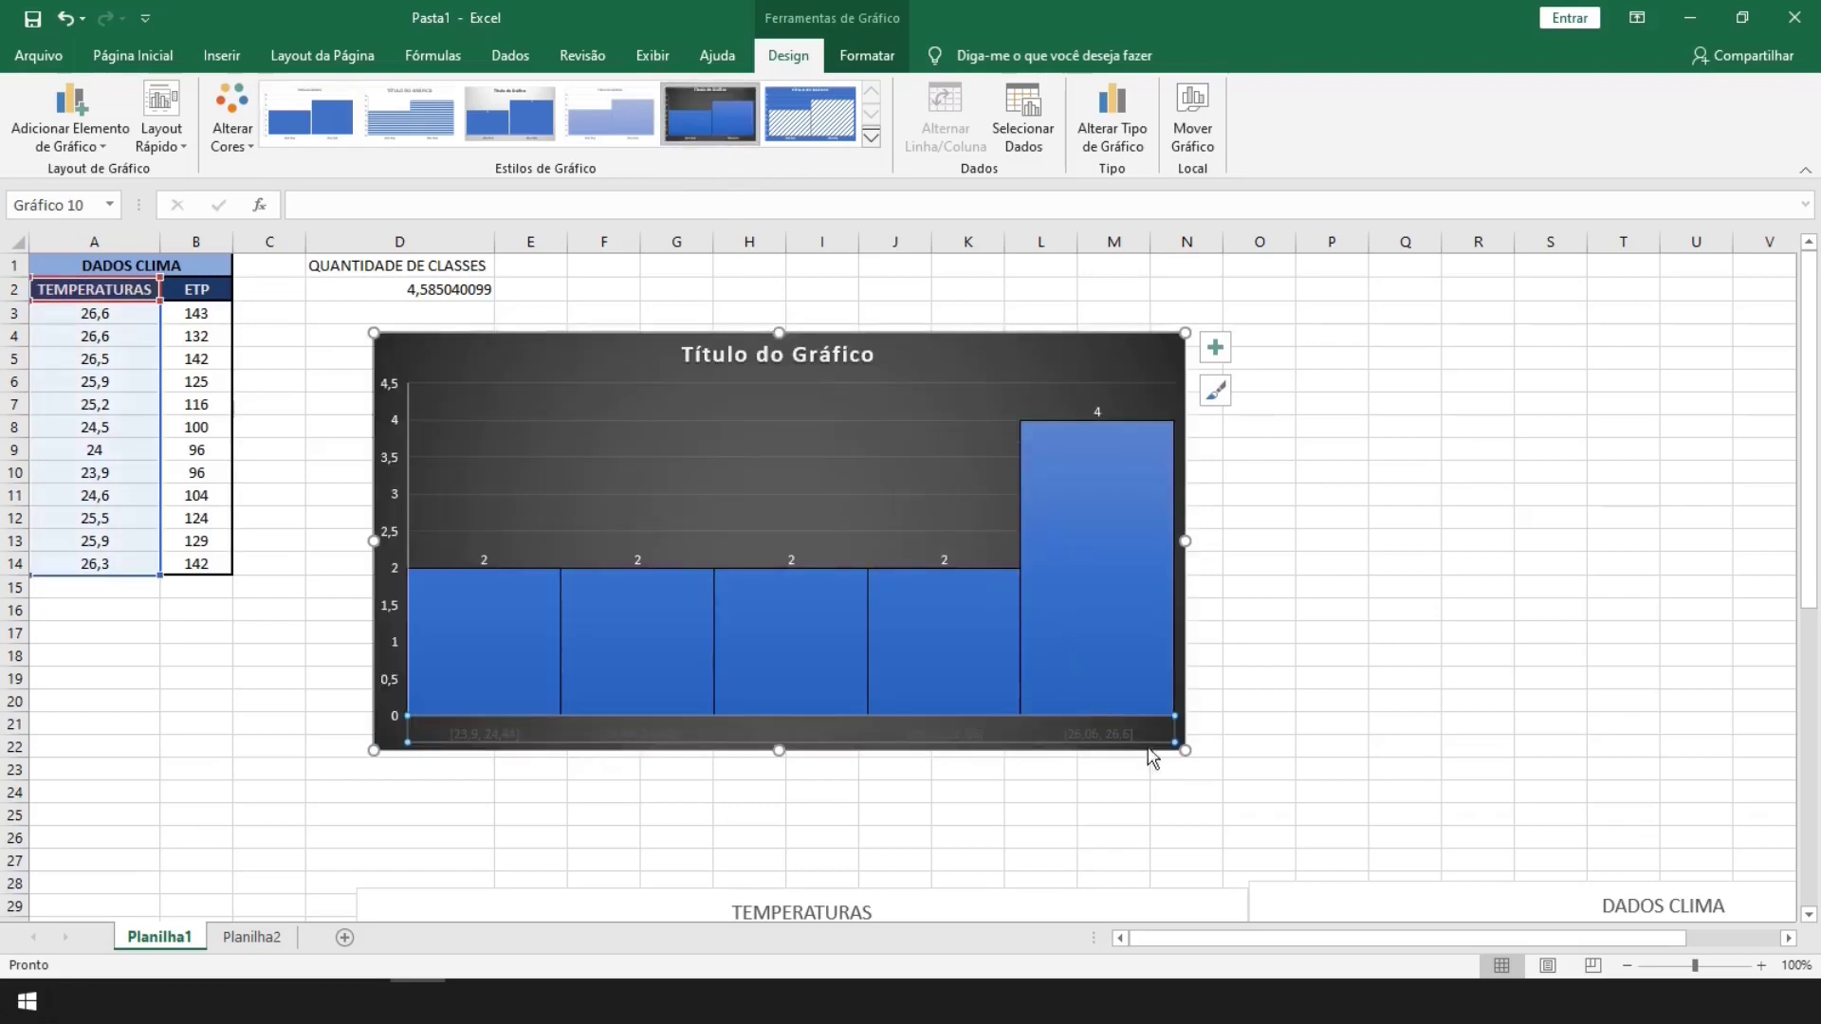
left_click_drag(1185, 750, 1380, 855)
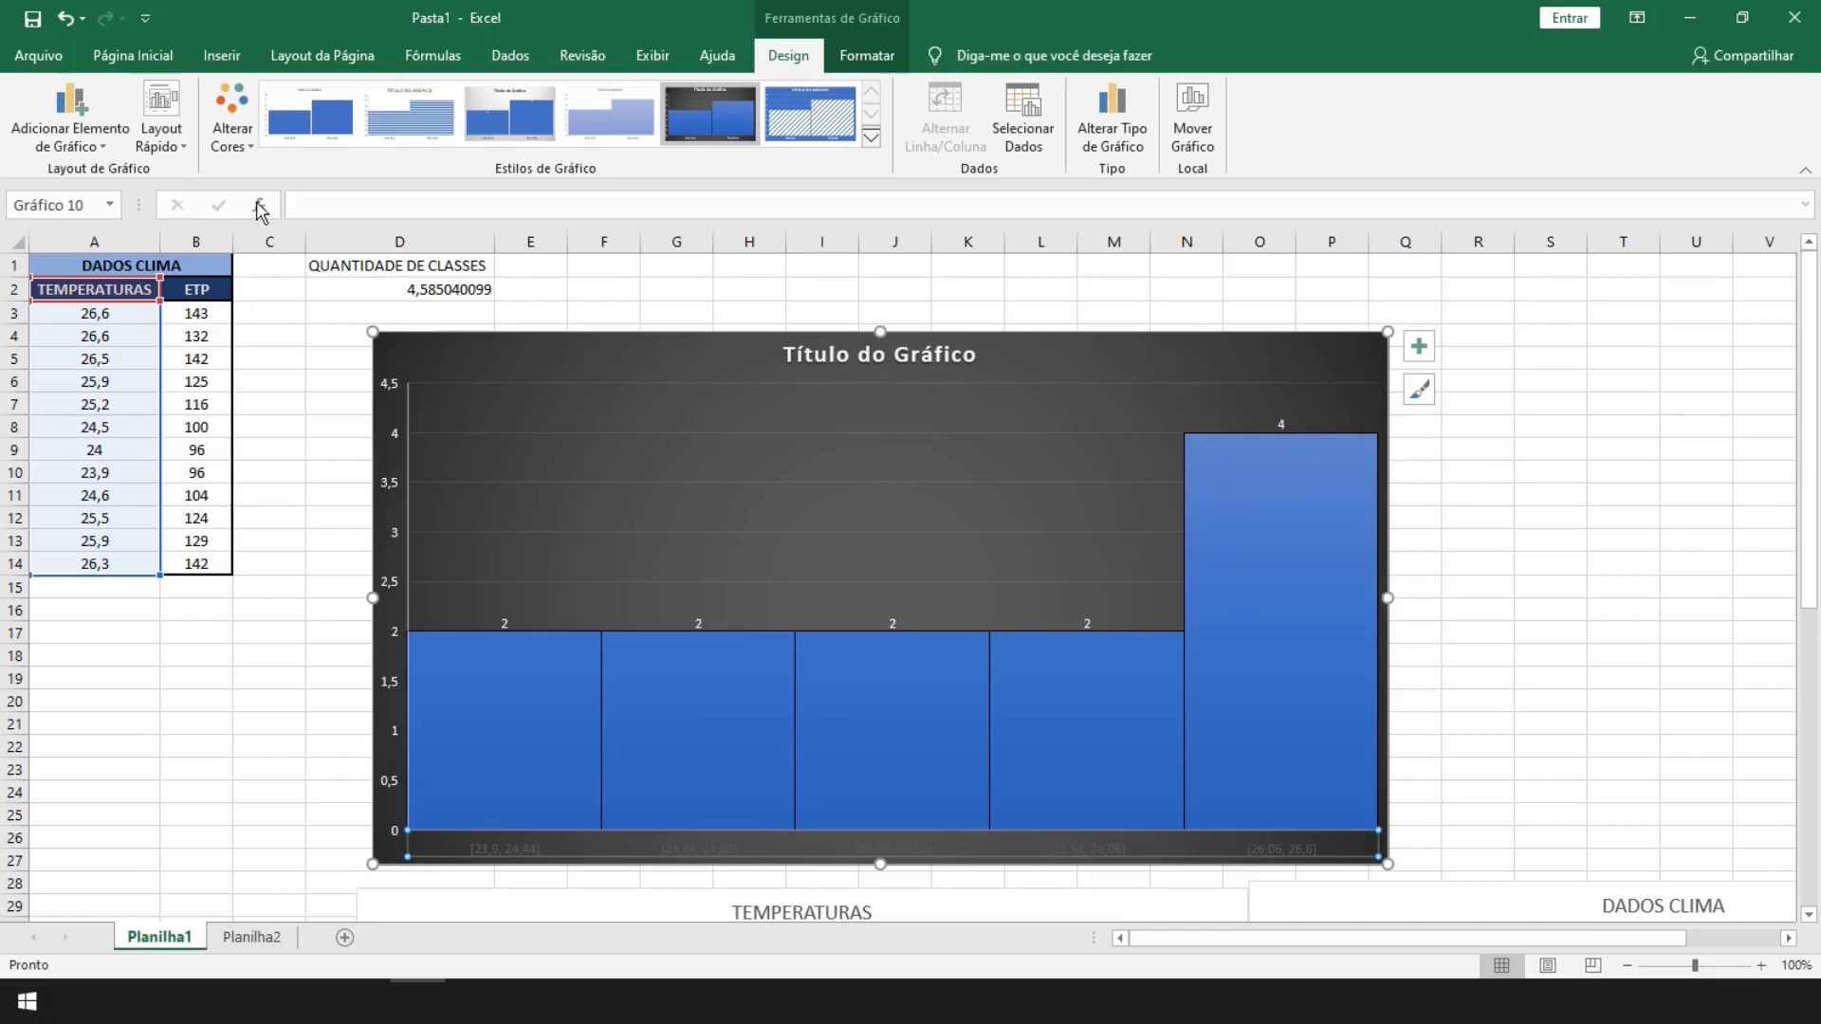
Apply the chart style with pale blue gradient bars on white and move the histogram slightly right and up to about row 3
left_click(632, 122)
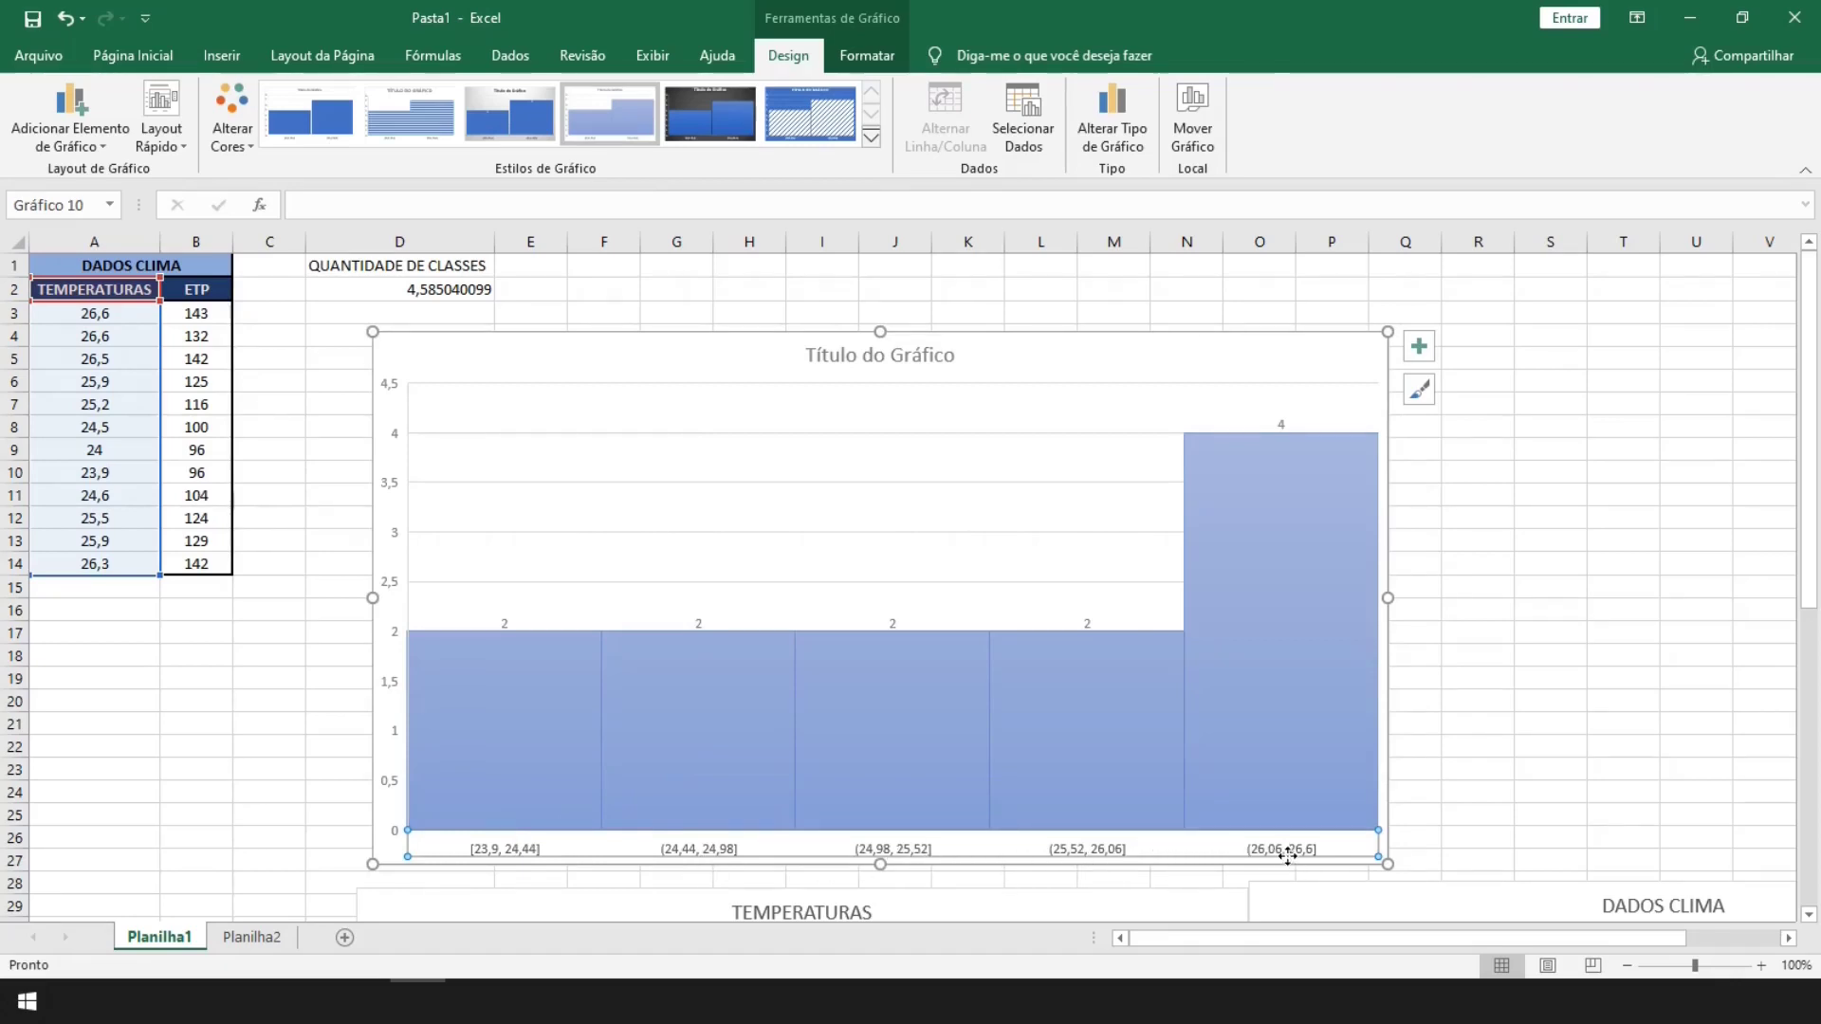
left_click(449, 352)
left_click_drag(449, 351, 517, 340)
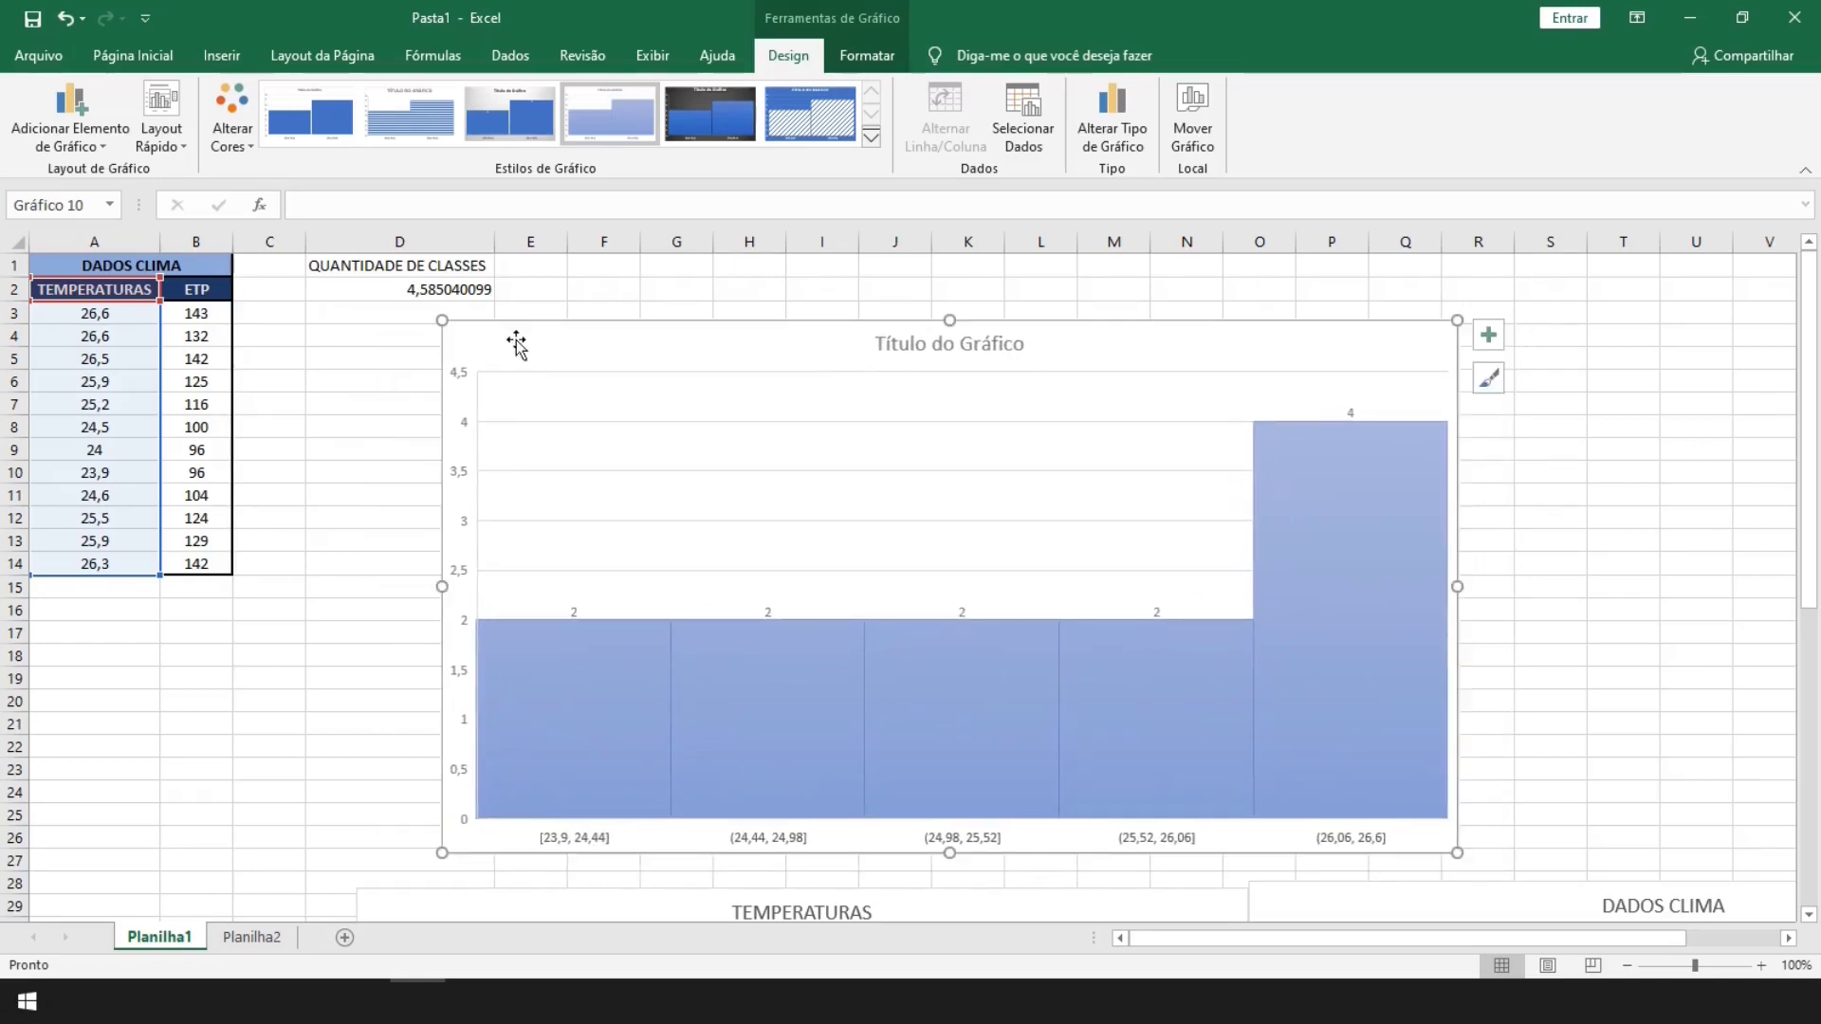
Enter the heading IDADES in cell A1 of the Planilha2 sheet
left_click(251, 936)
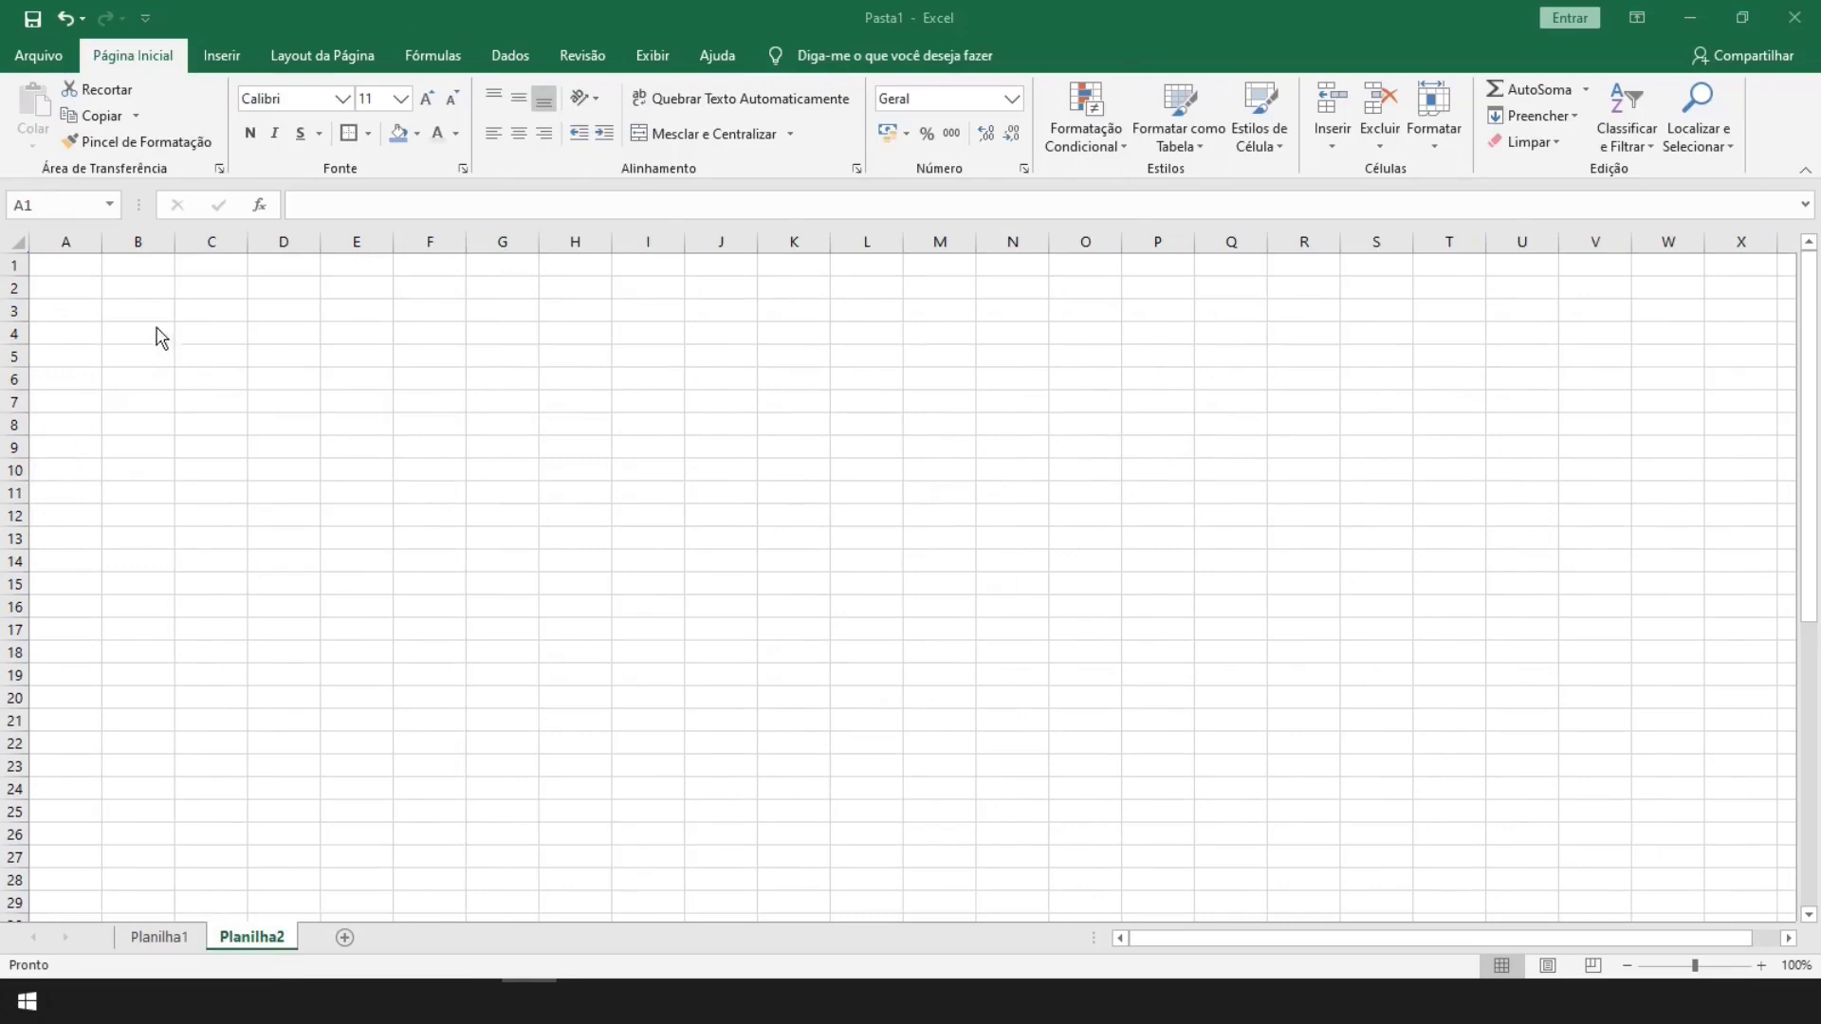
left_click(70, 265)
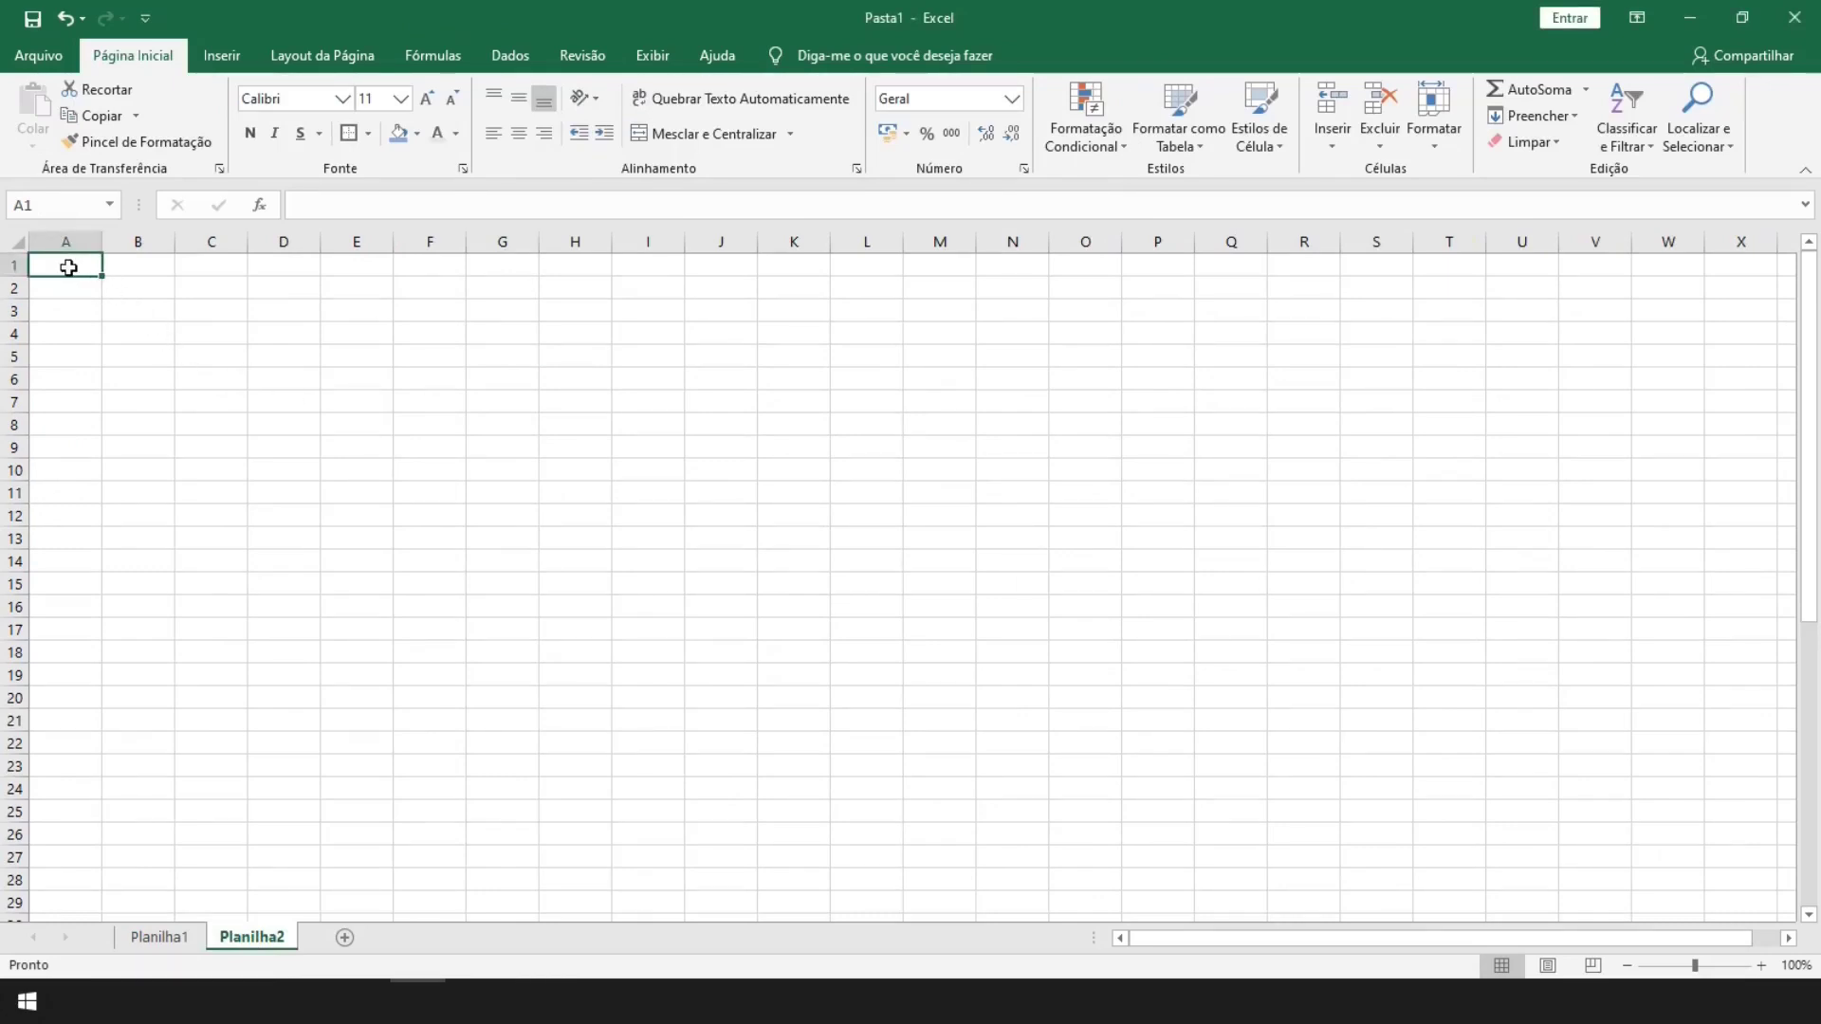
type("IDAD")
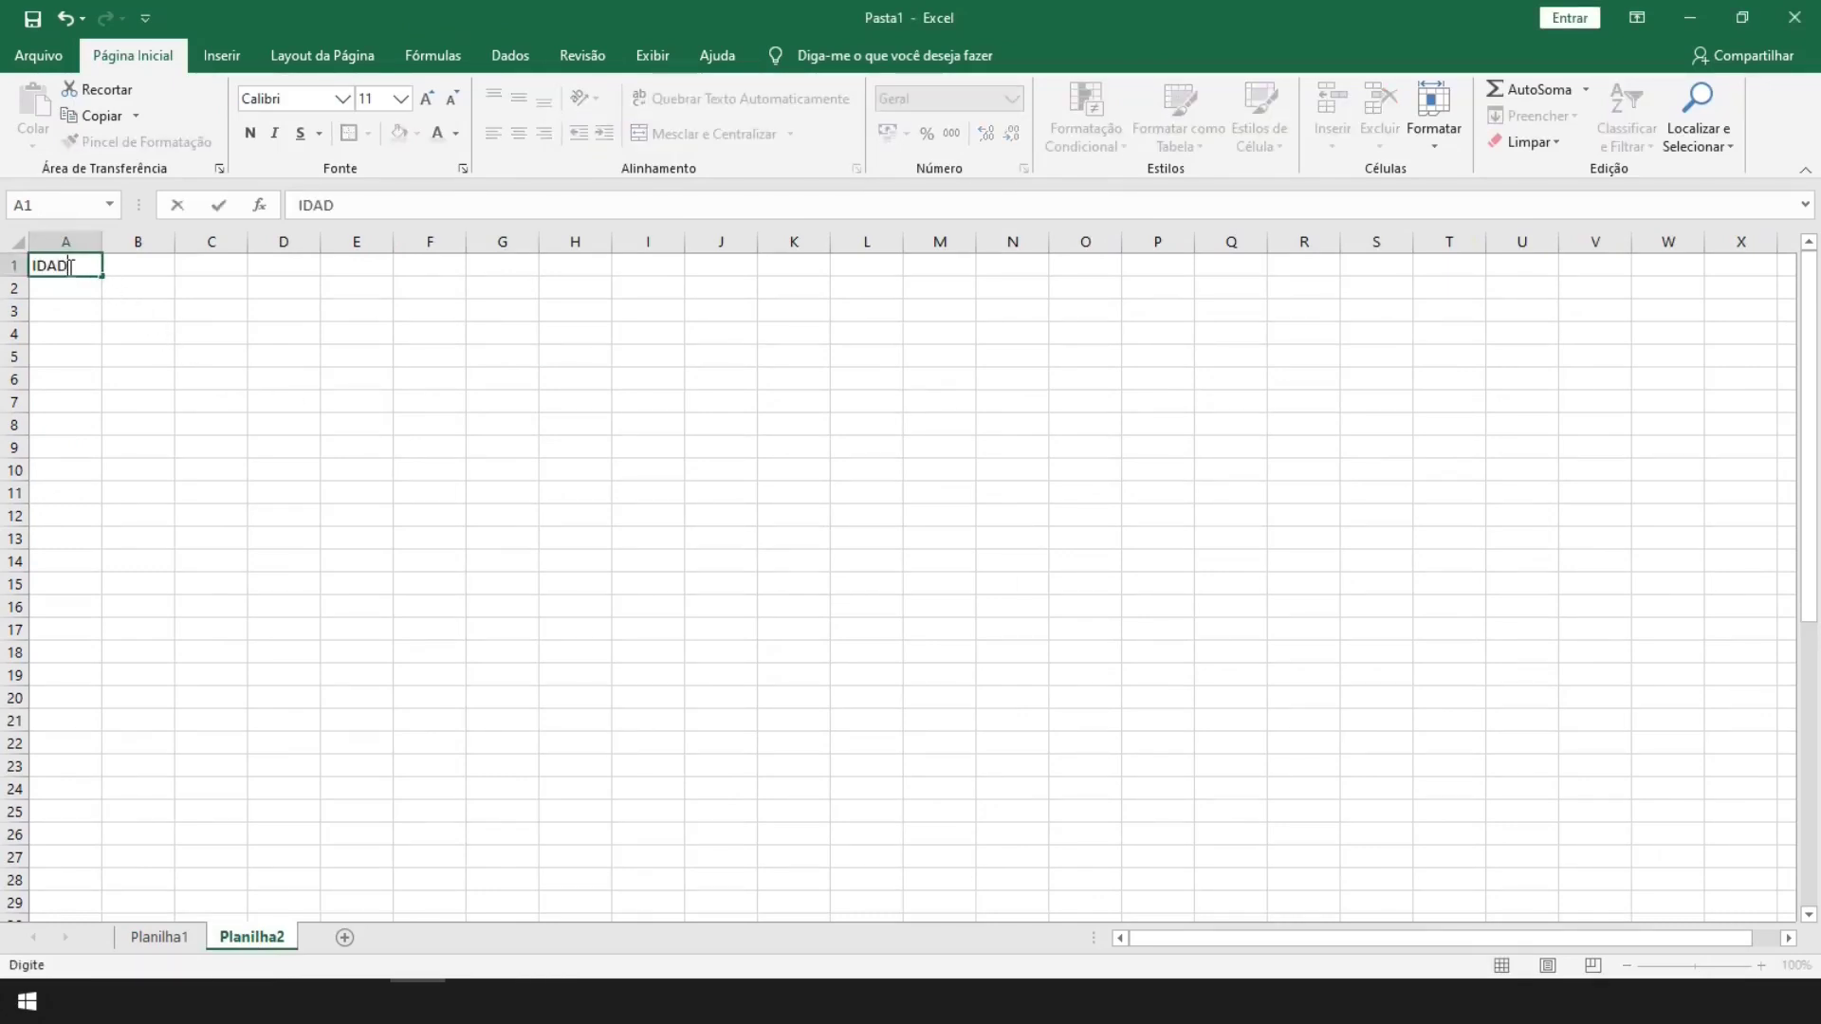
type("ES")
key("Return")
Enter the formula =ALEATÓRIOENTRE(18;60) in cell A2 to generate a random age between 18 and 60
type("=")
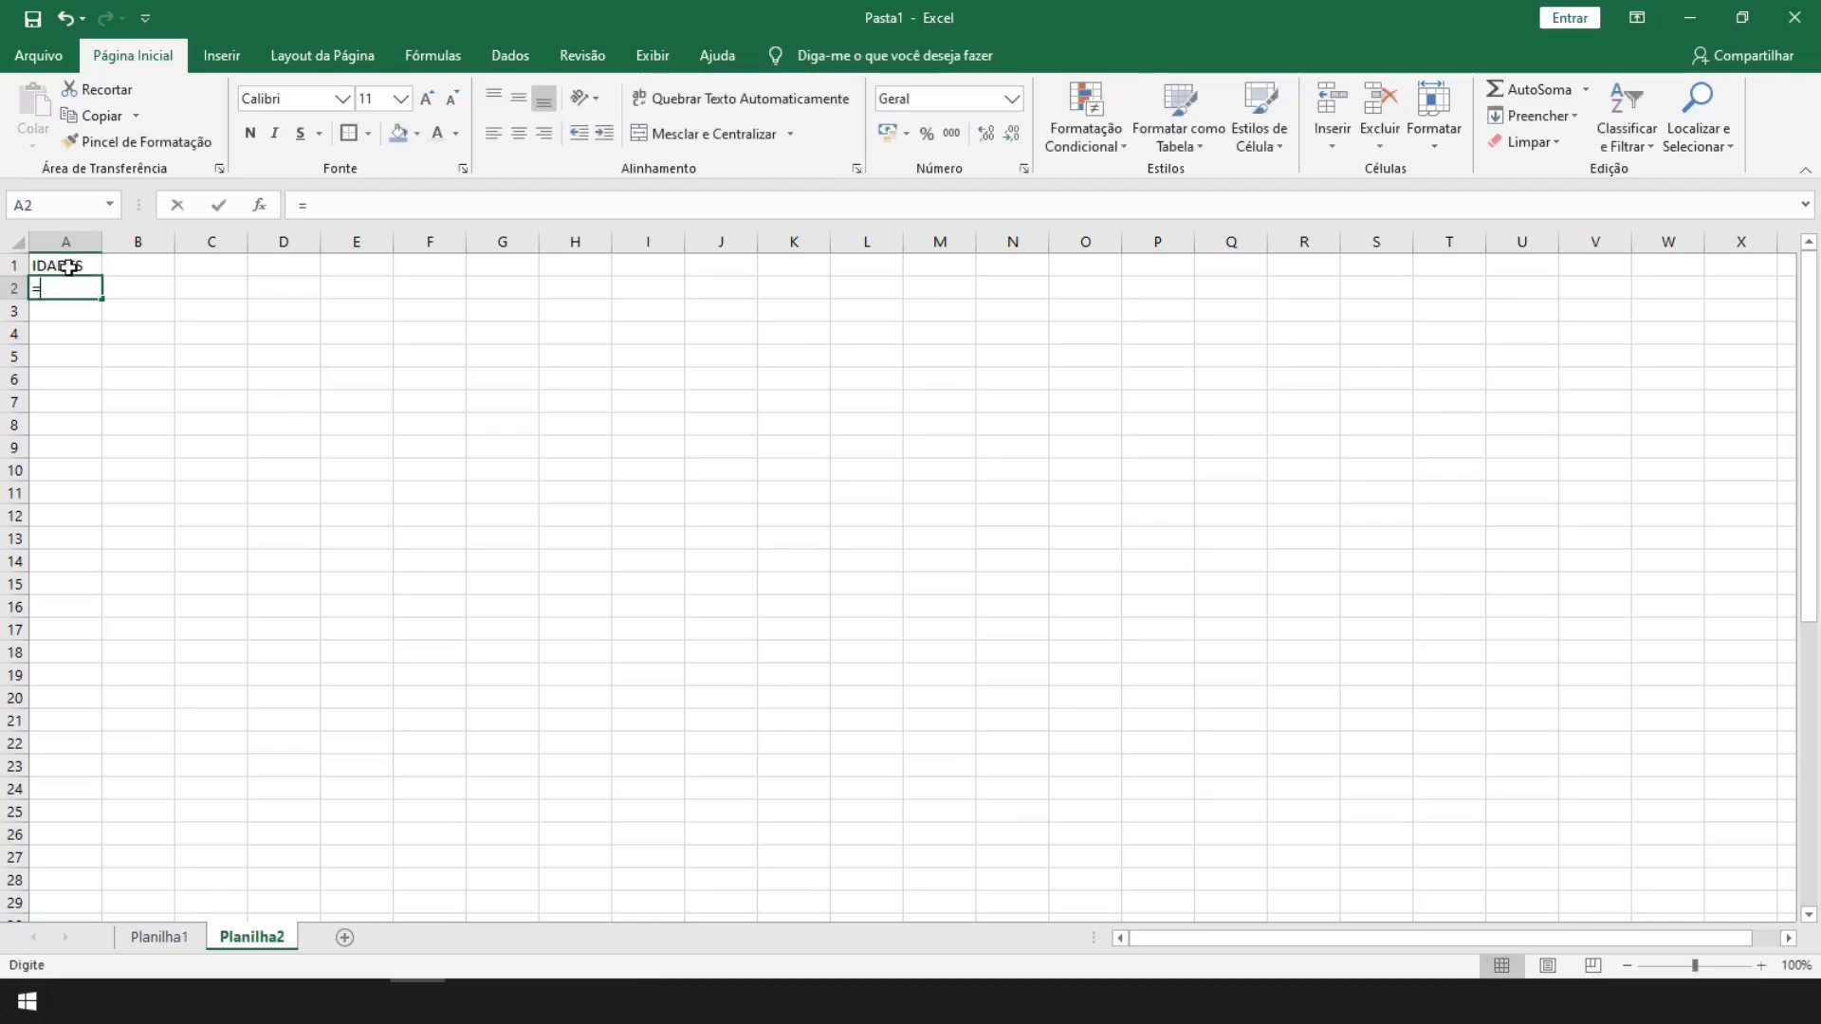
type("ALEA")
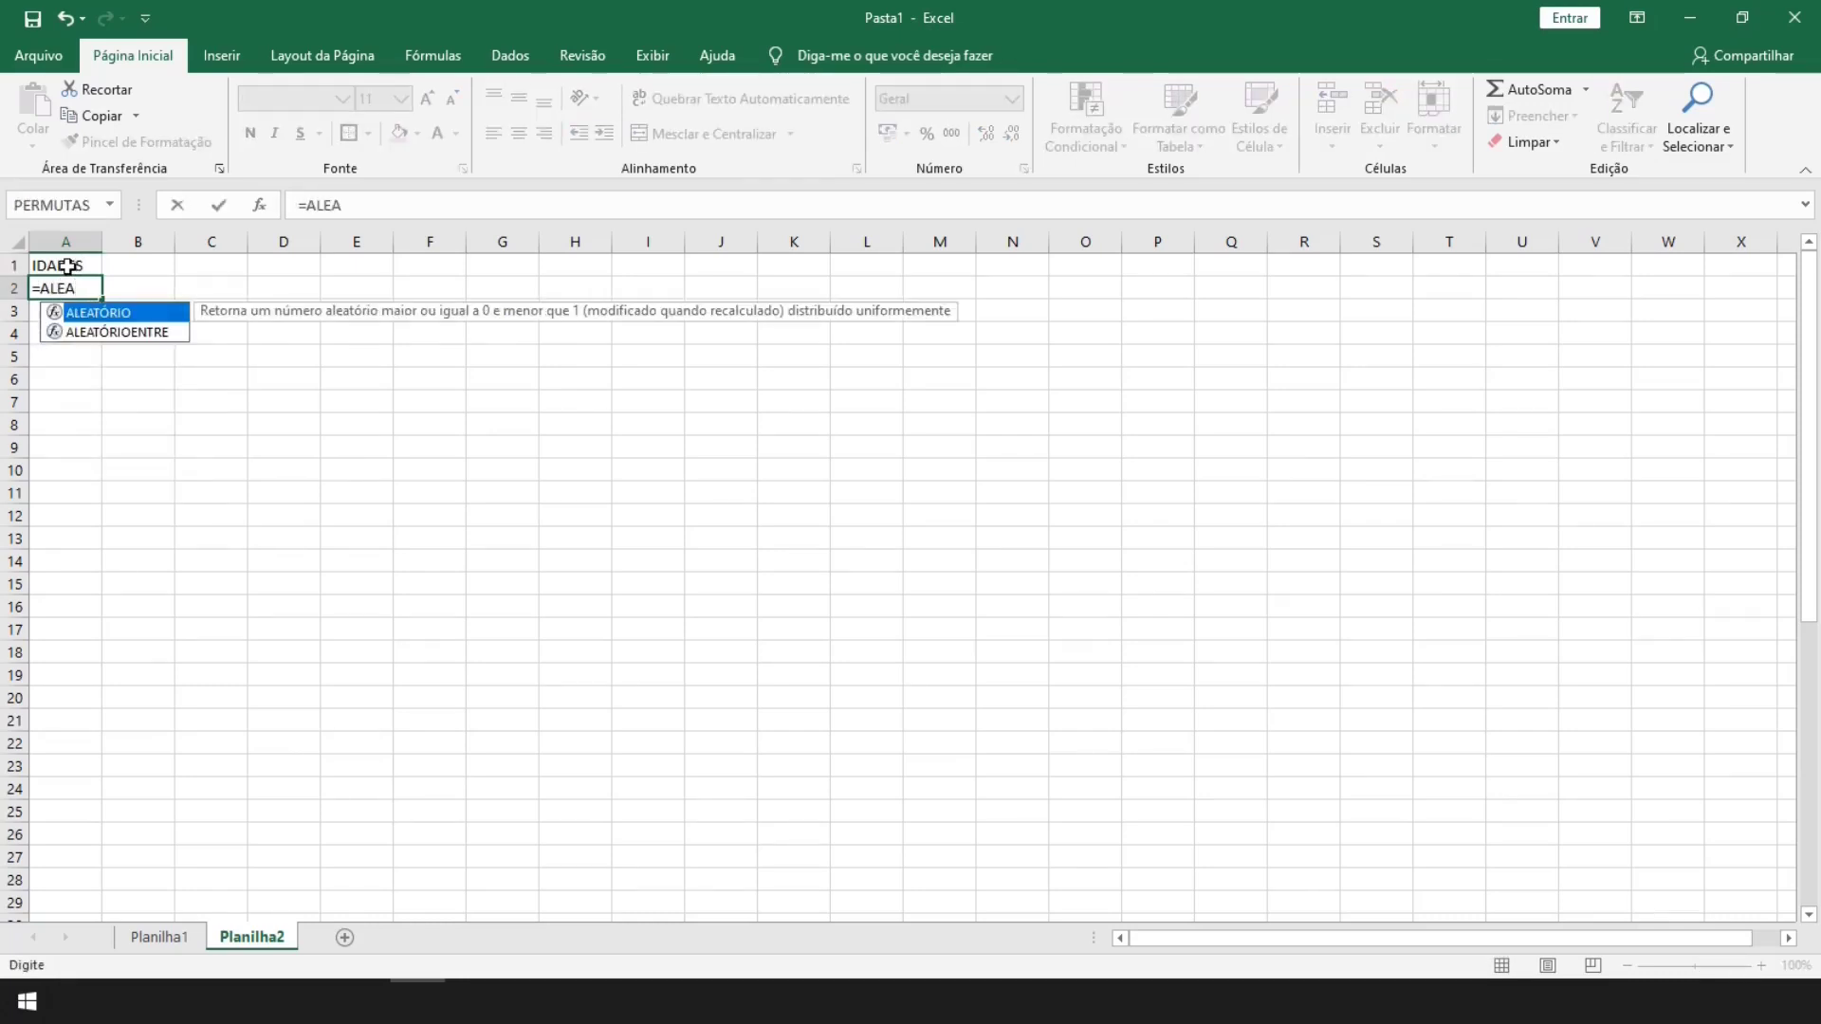
double_click(103, 333)
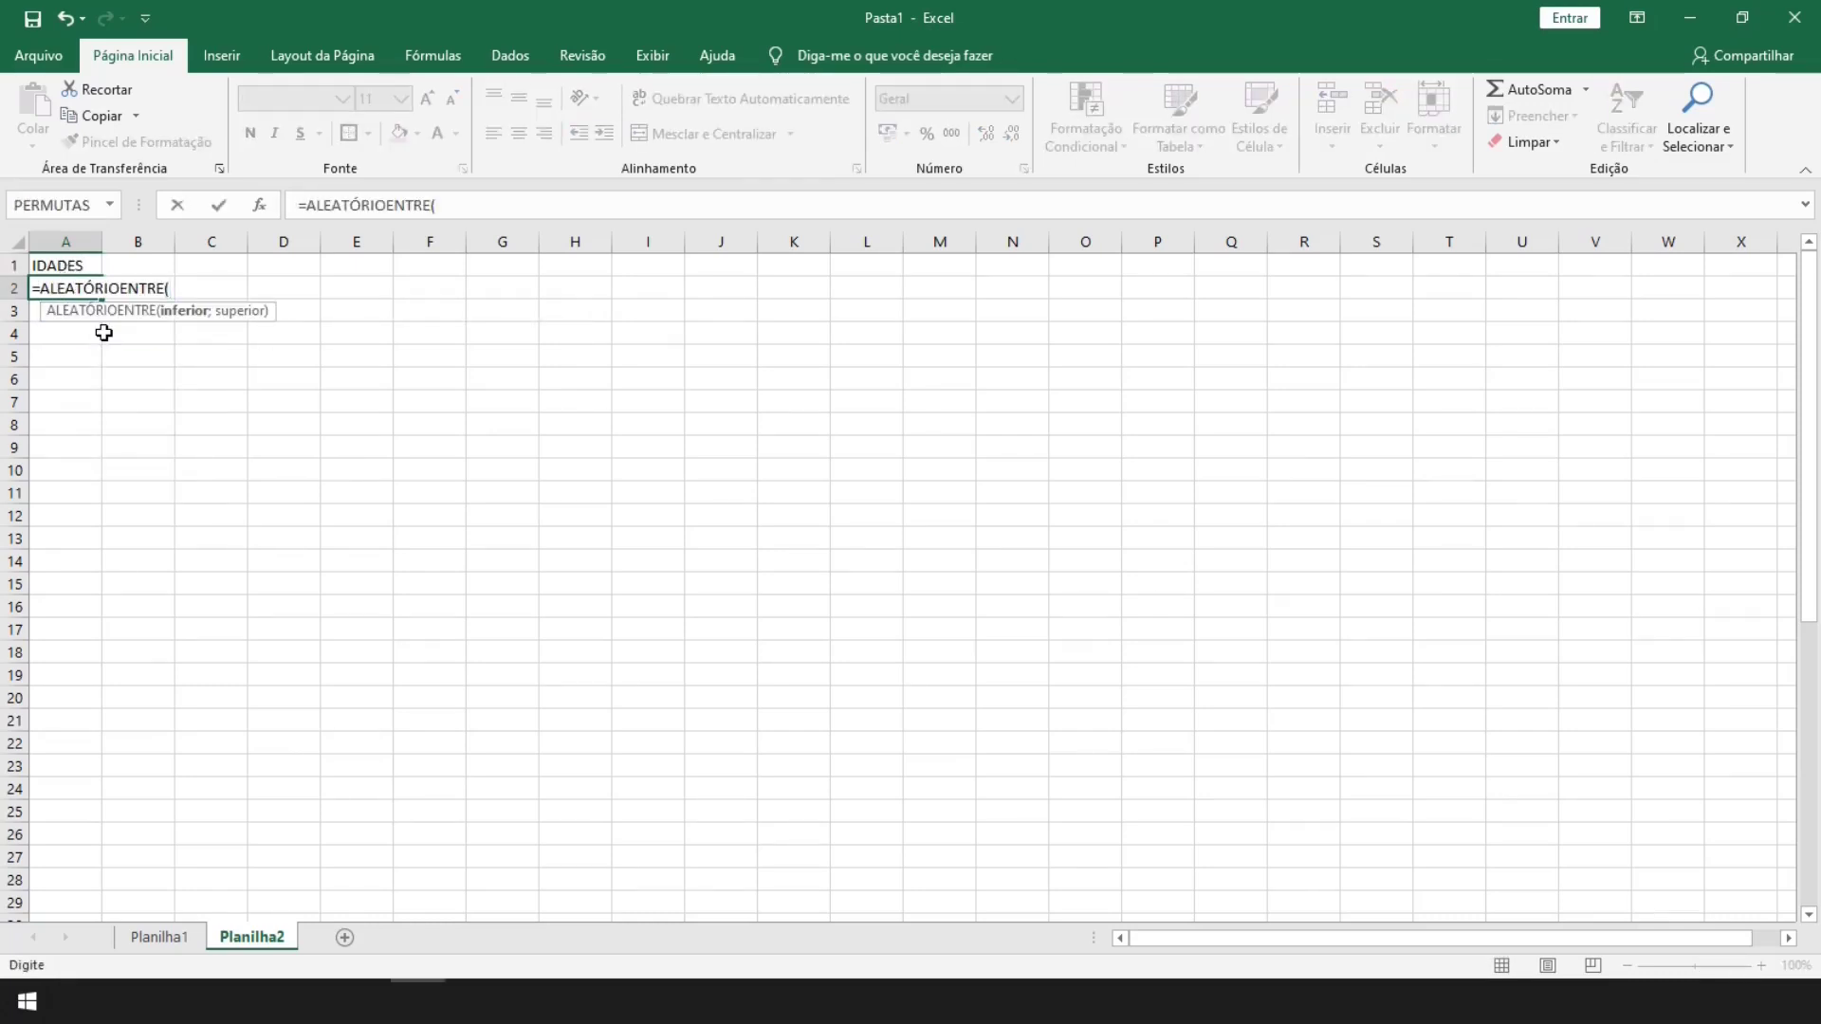
type("18;")
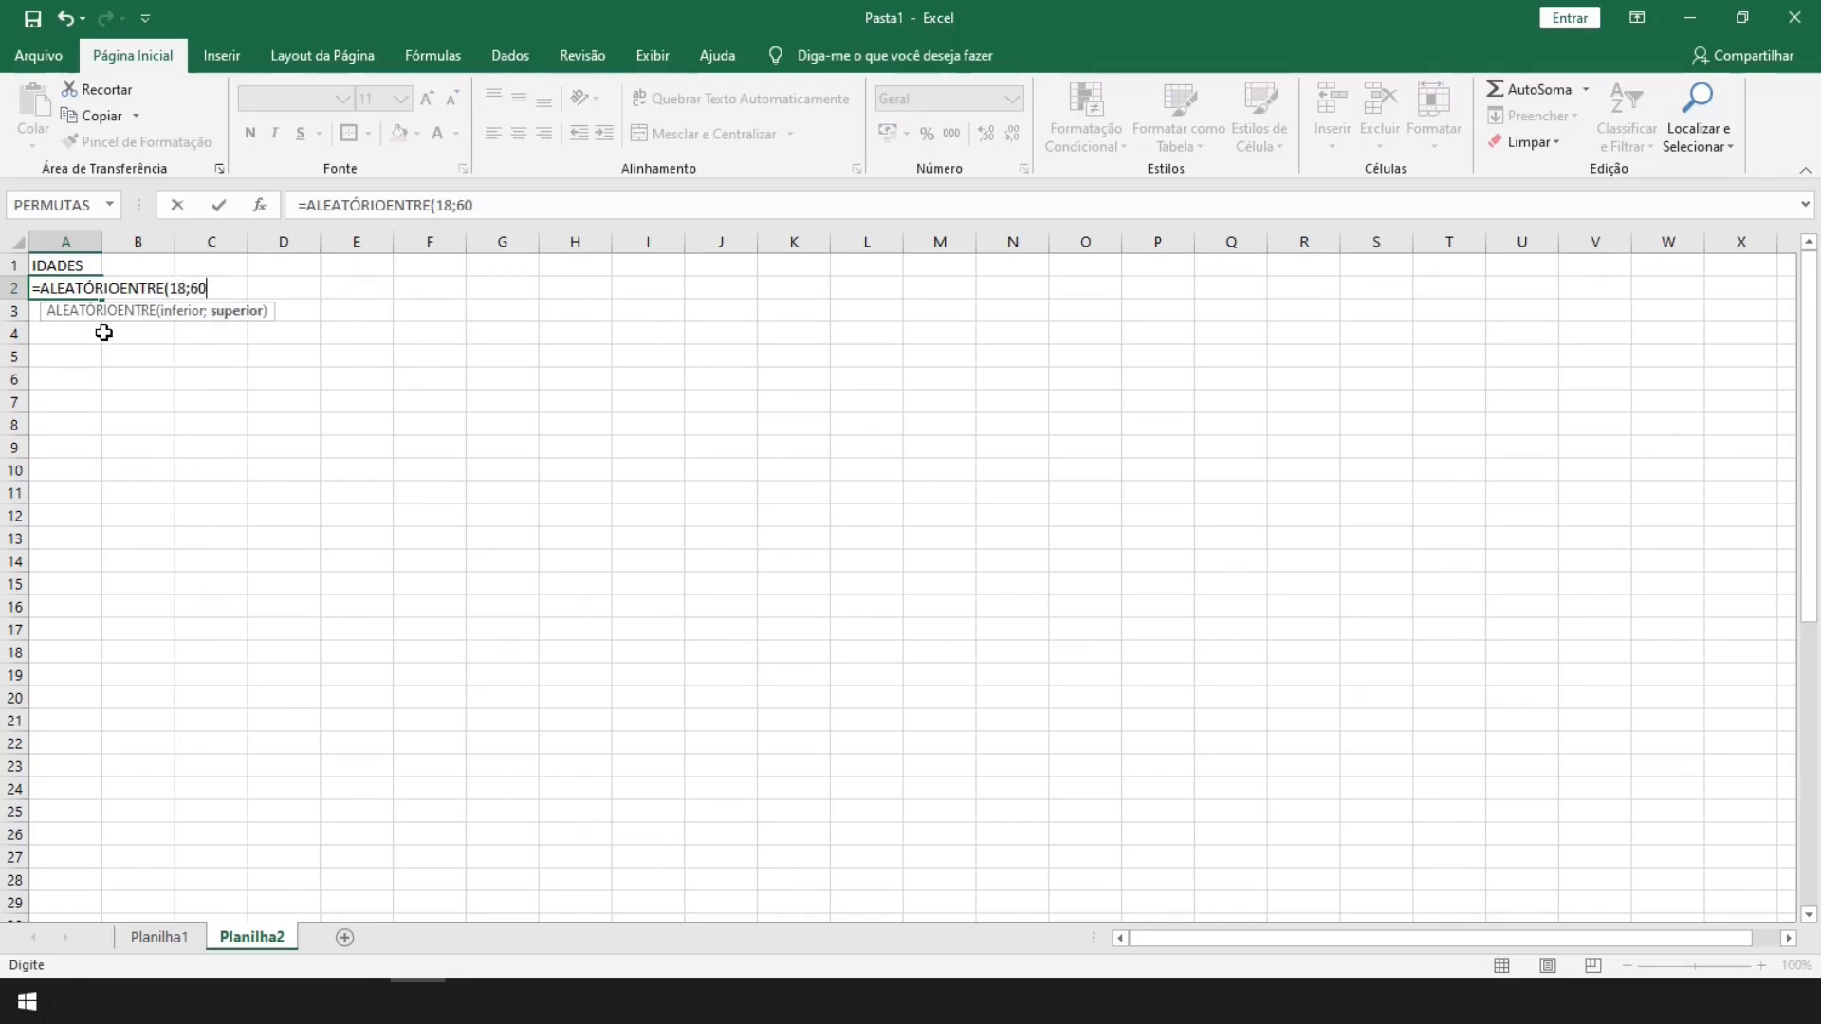
type("60")
key("Return")
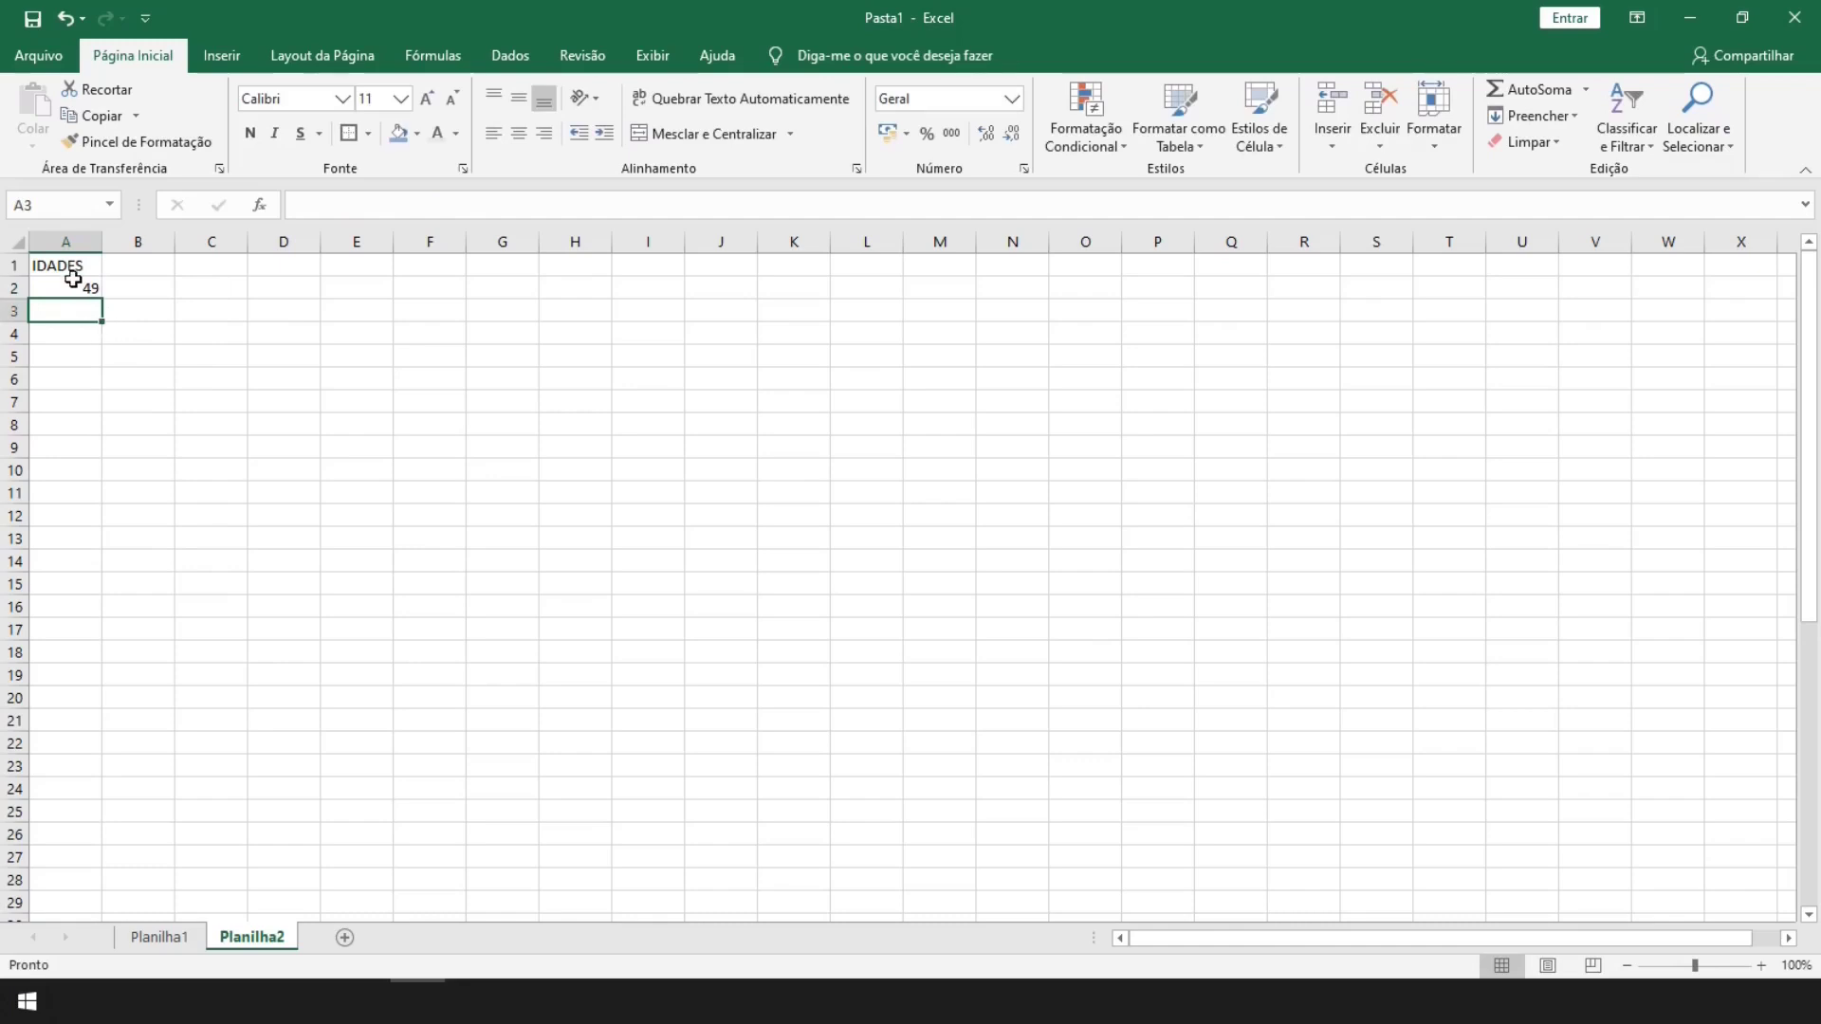
Fill the random age formula from A2 down to A51
left_click(74, 285)
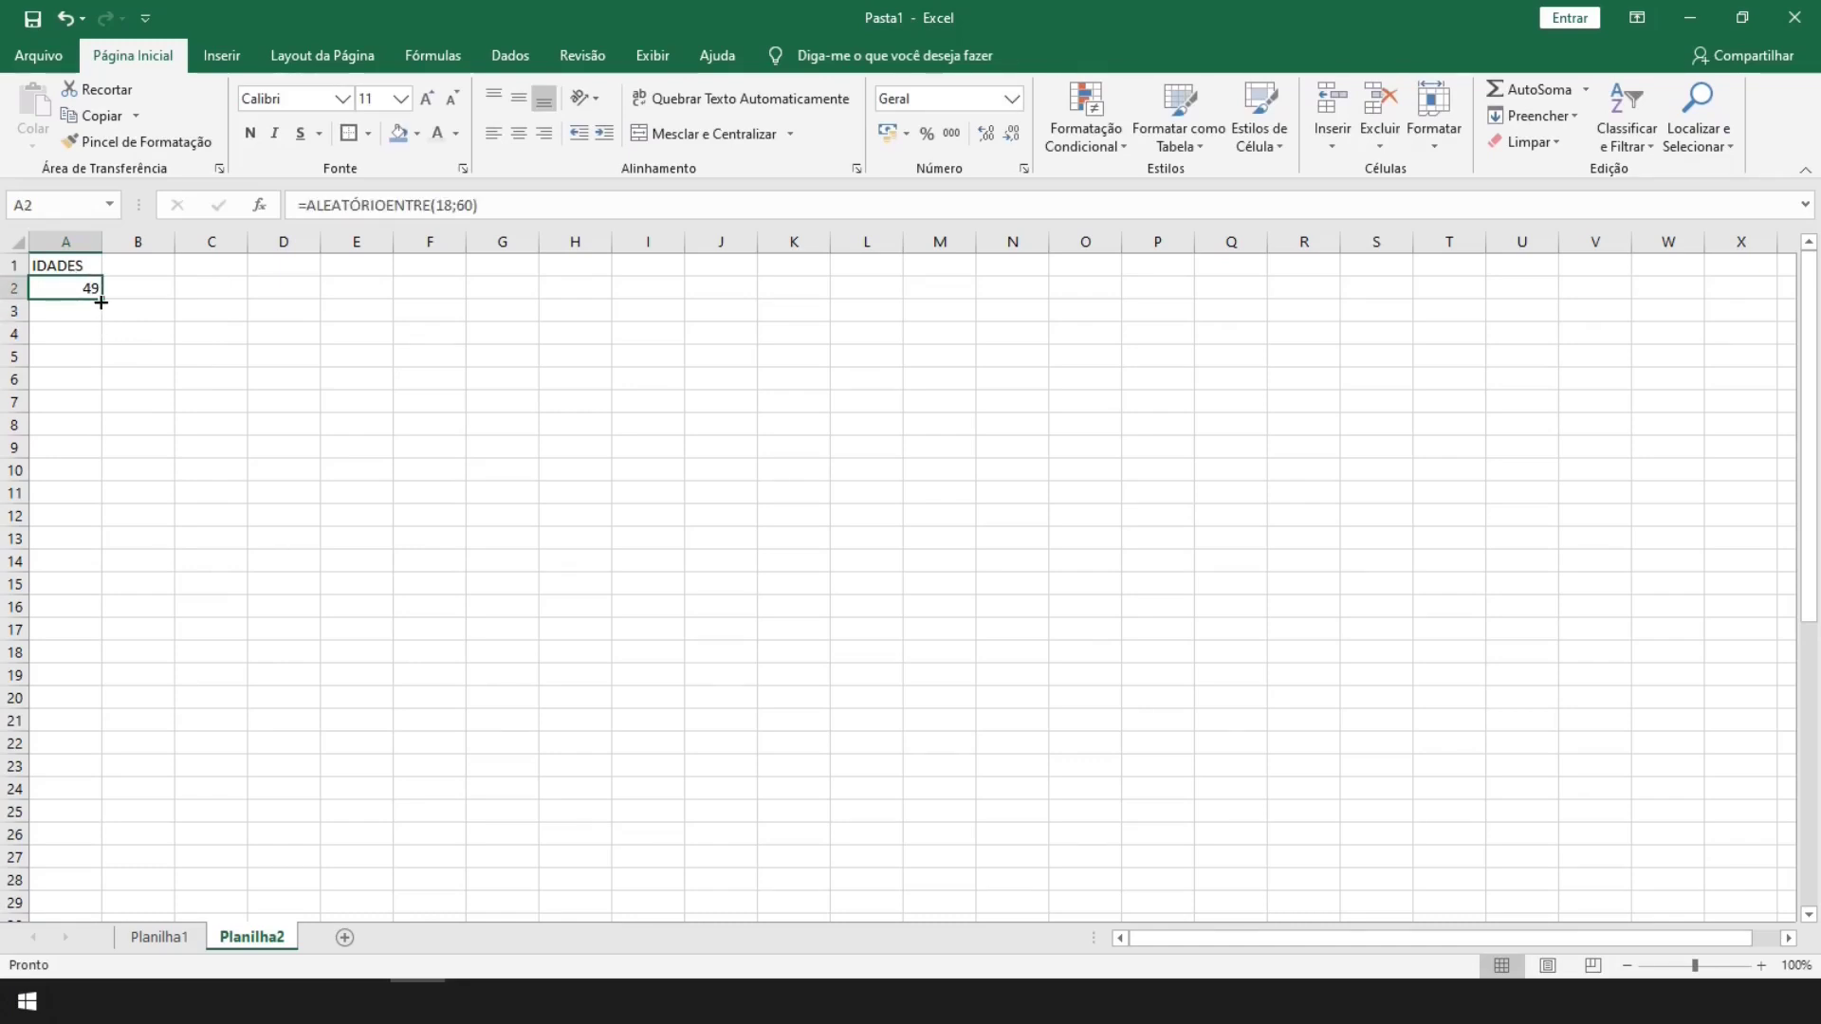
left_click_drag(100, 302, 85, 880)
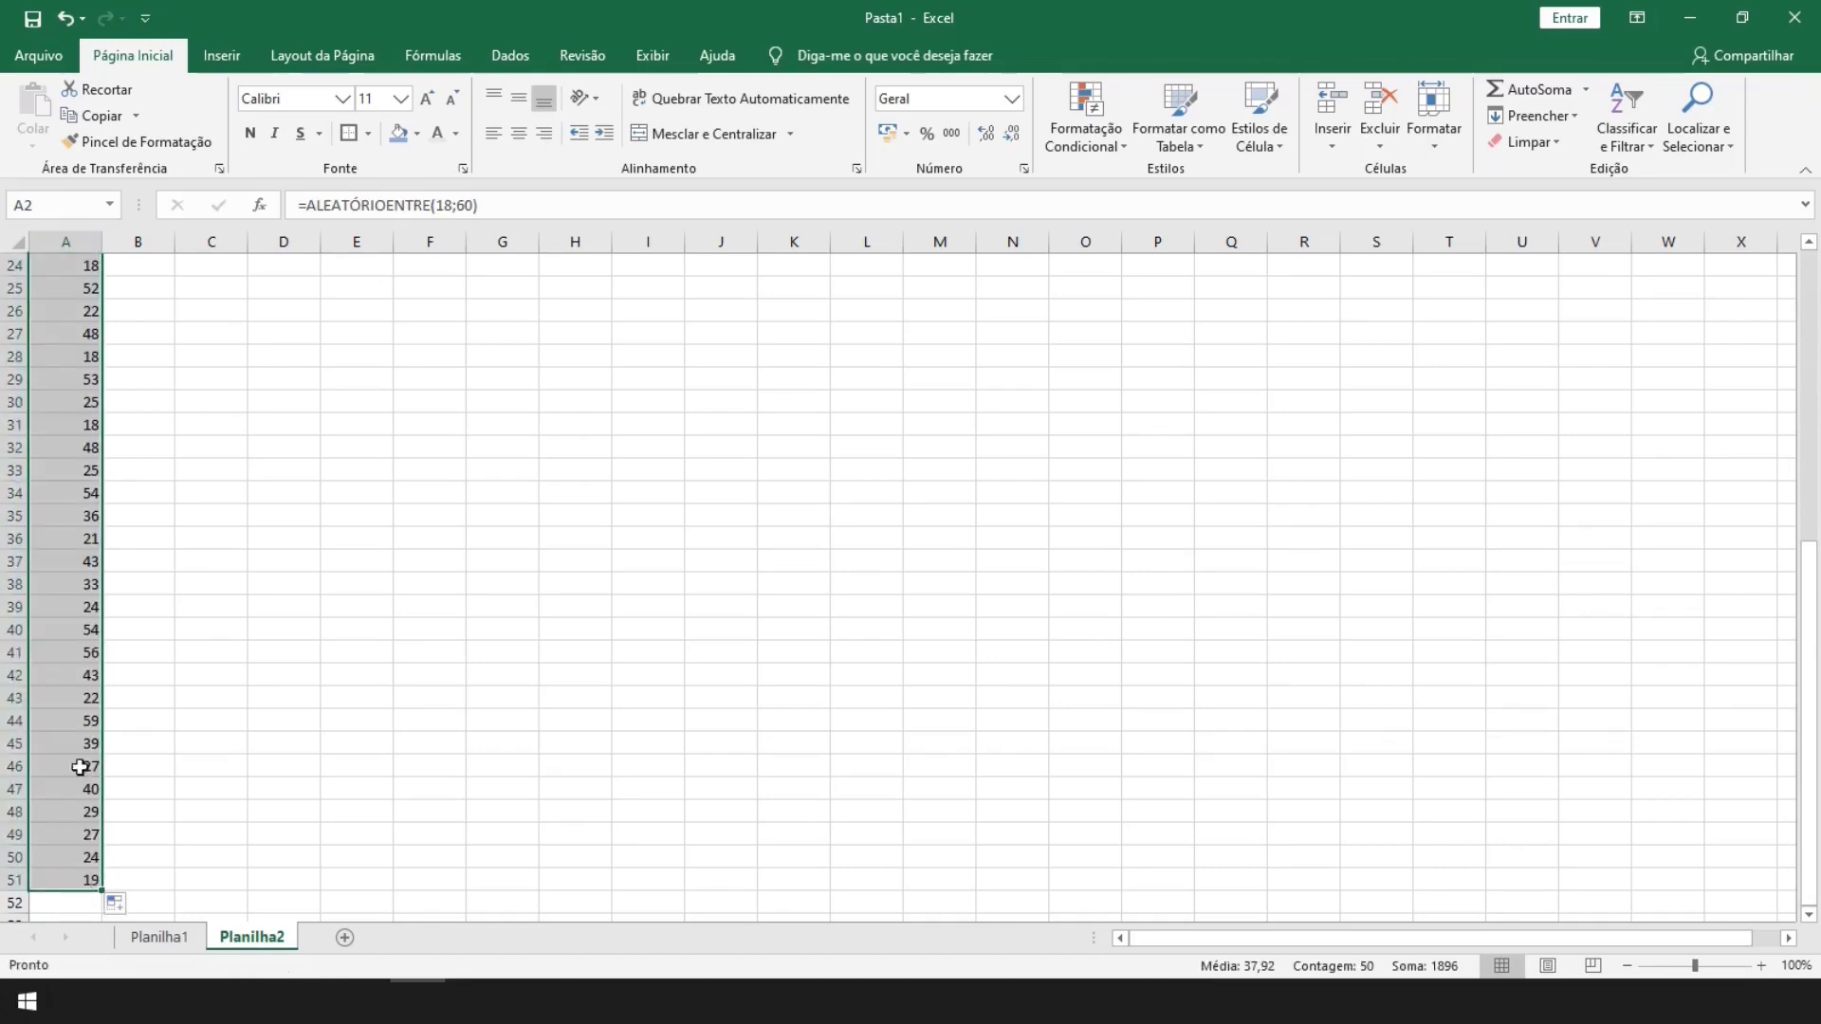
left_click_drag(1801, 622, 1787, 299)
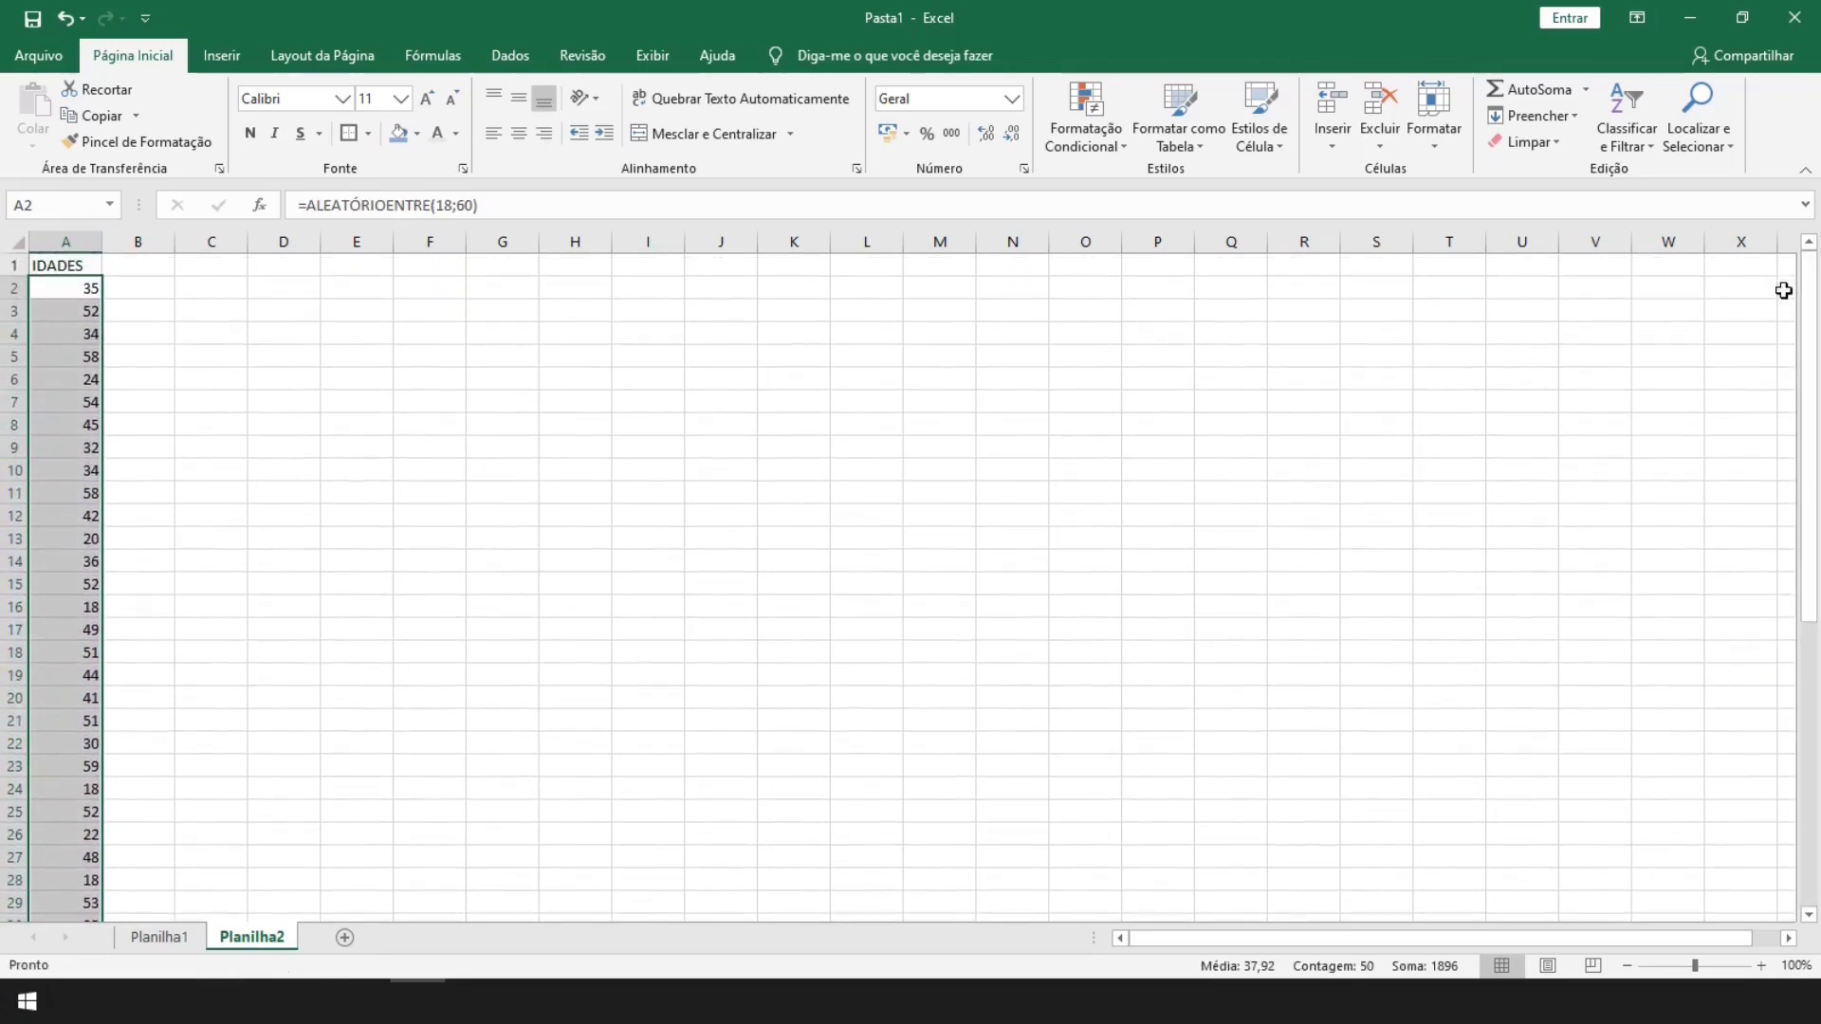
Copy the ages in A2:A51 and paste them over themselves as values only
right_click(82, 300)
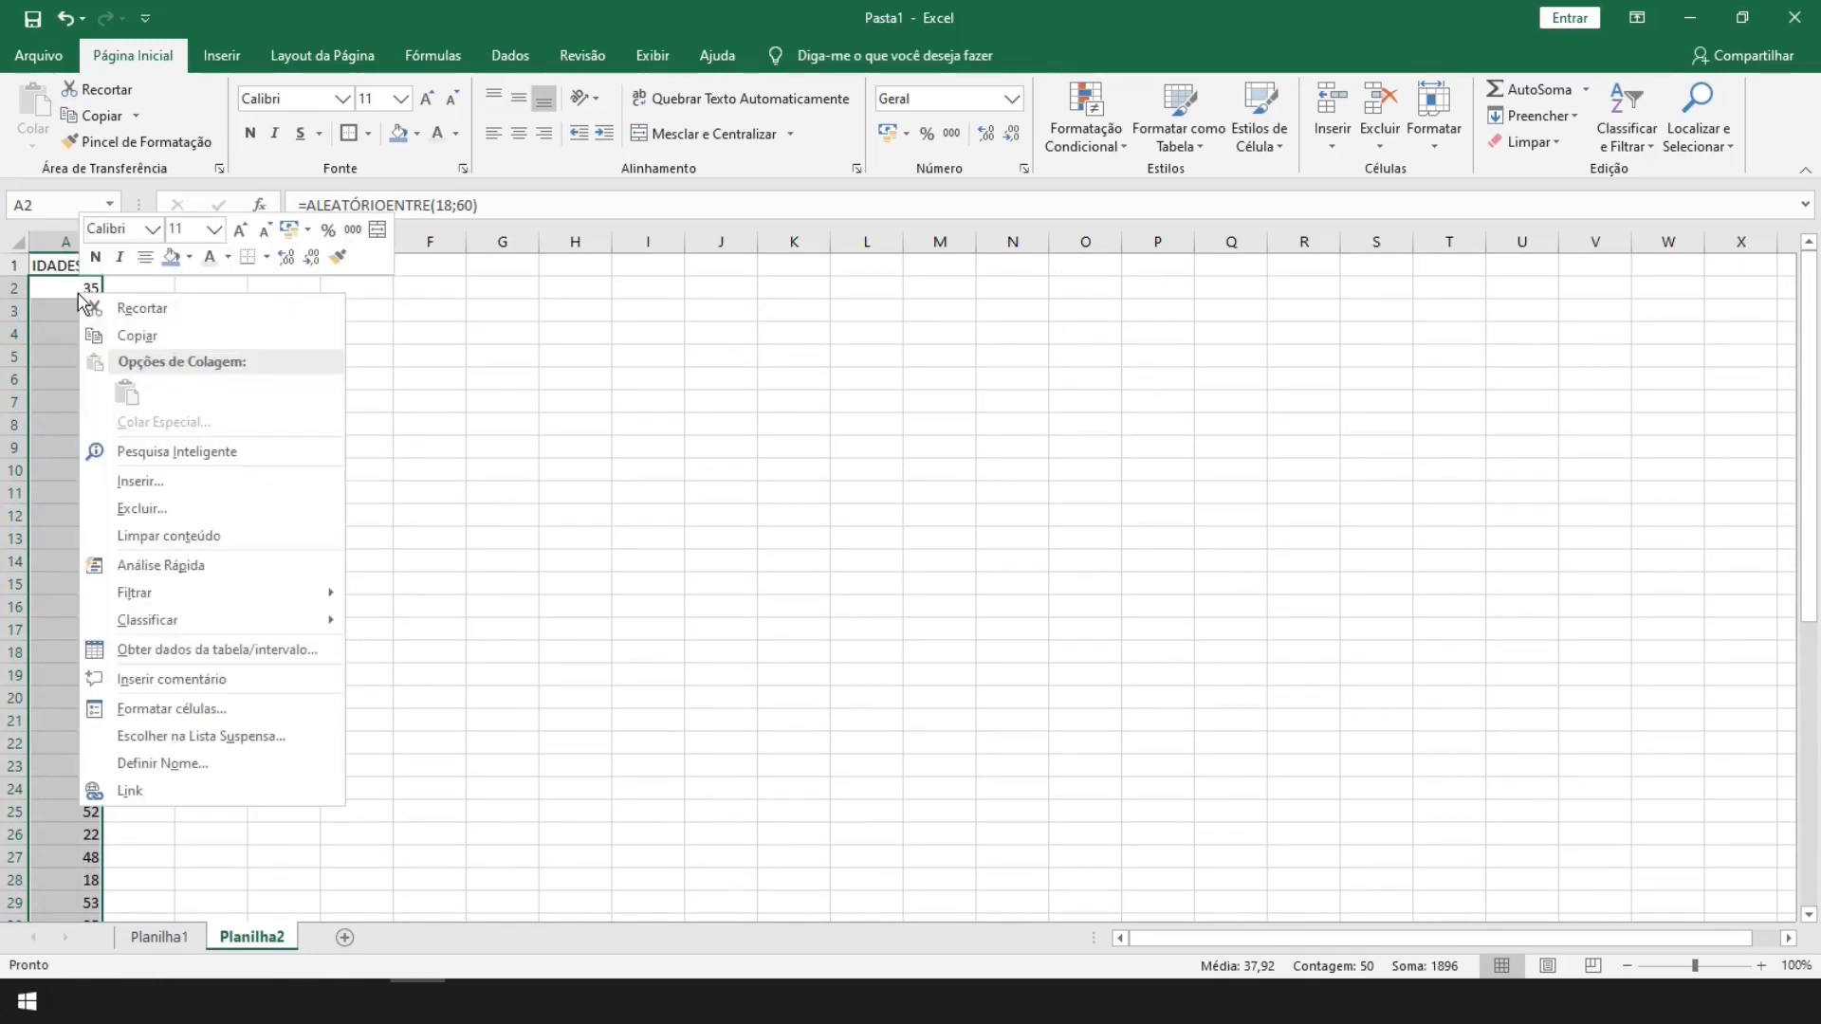
left_click(133, 335)
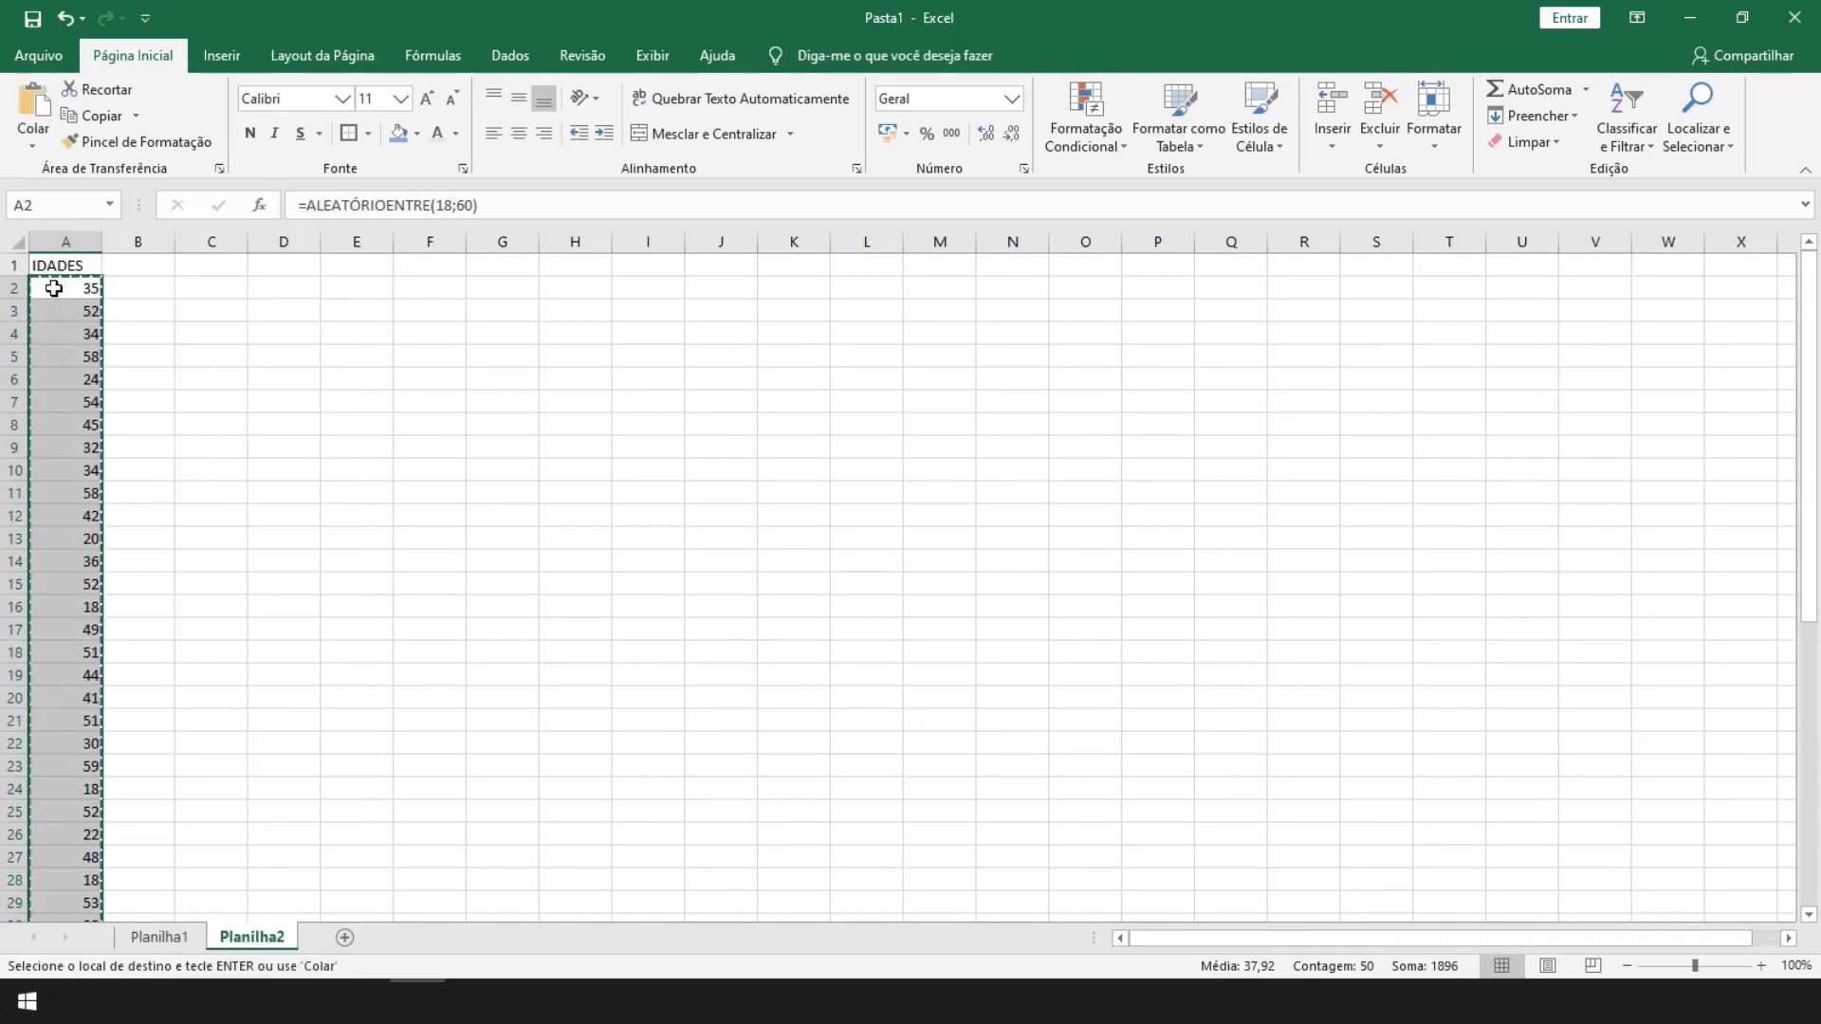
right_click(54, 288)
left_click(133, 387)
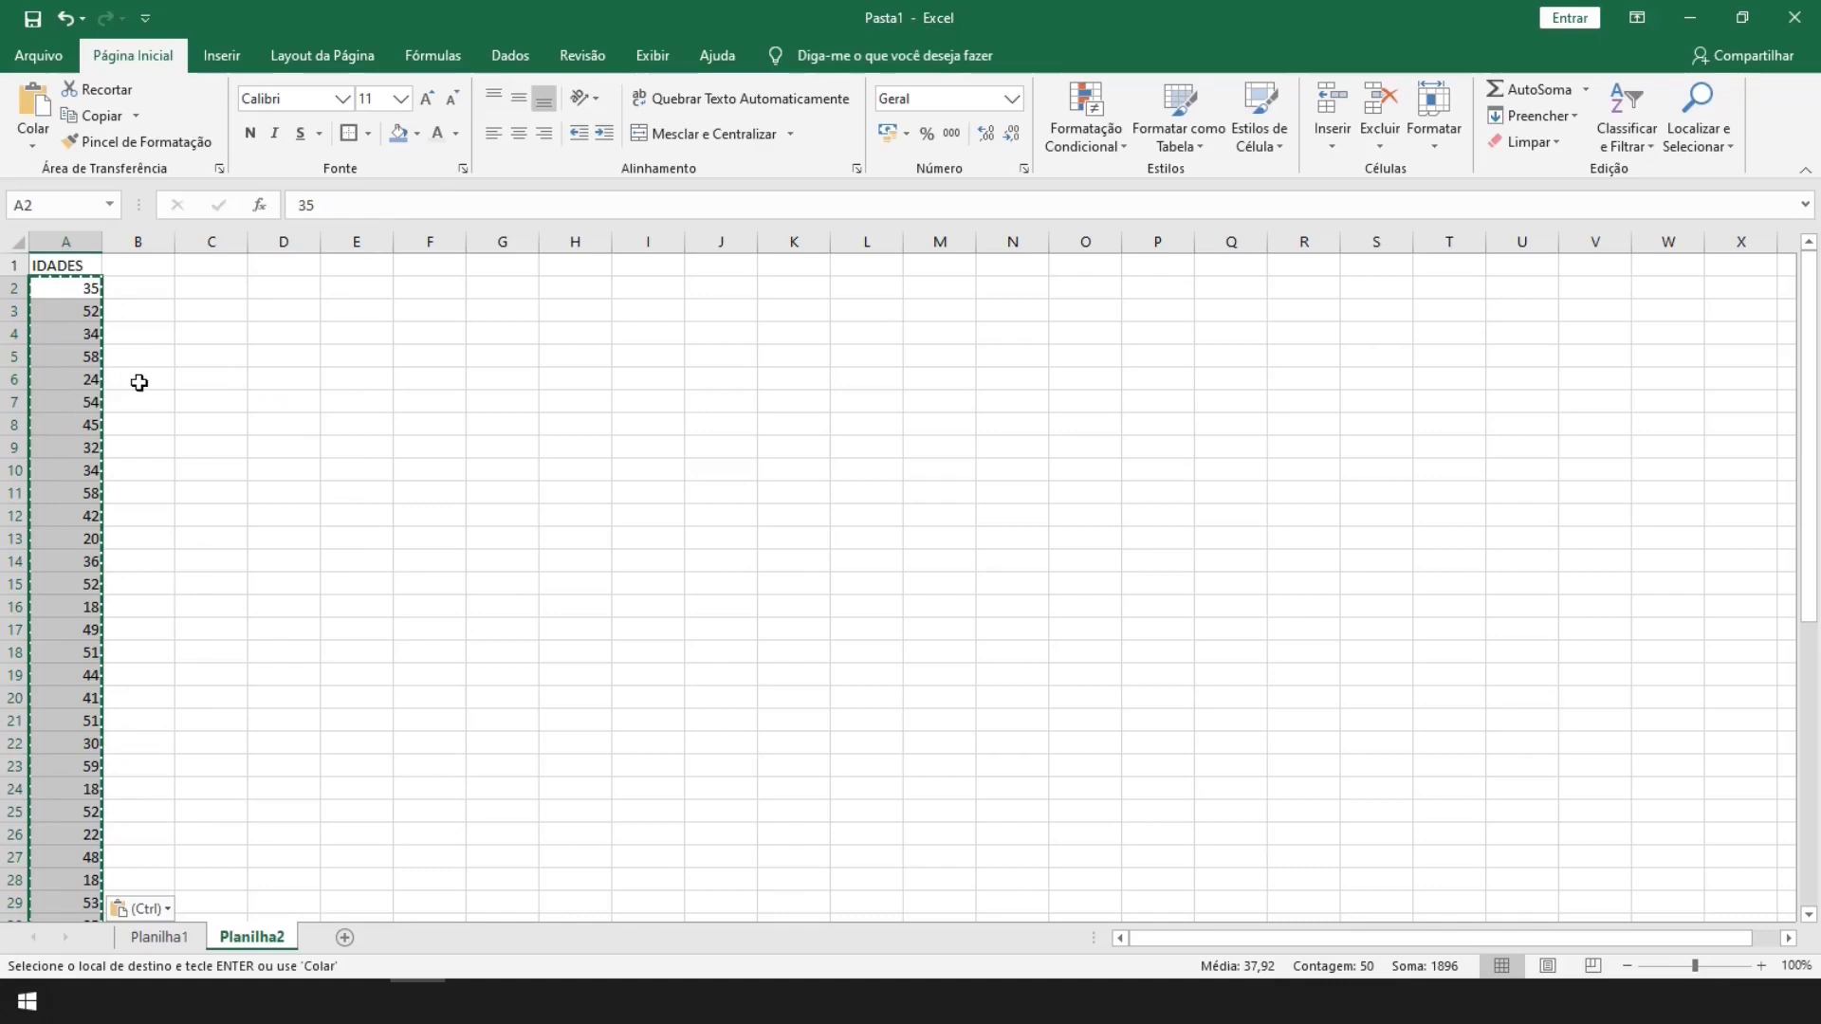
Enter the heading QUANTIDADE DE CLASSES in cell C1 and autofit column C to it
left_click(132, 292)
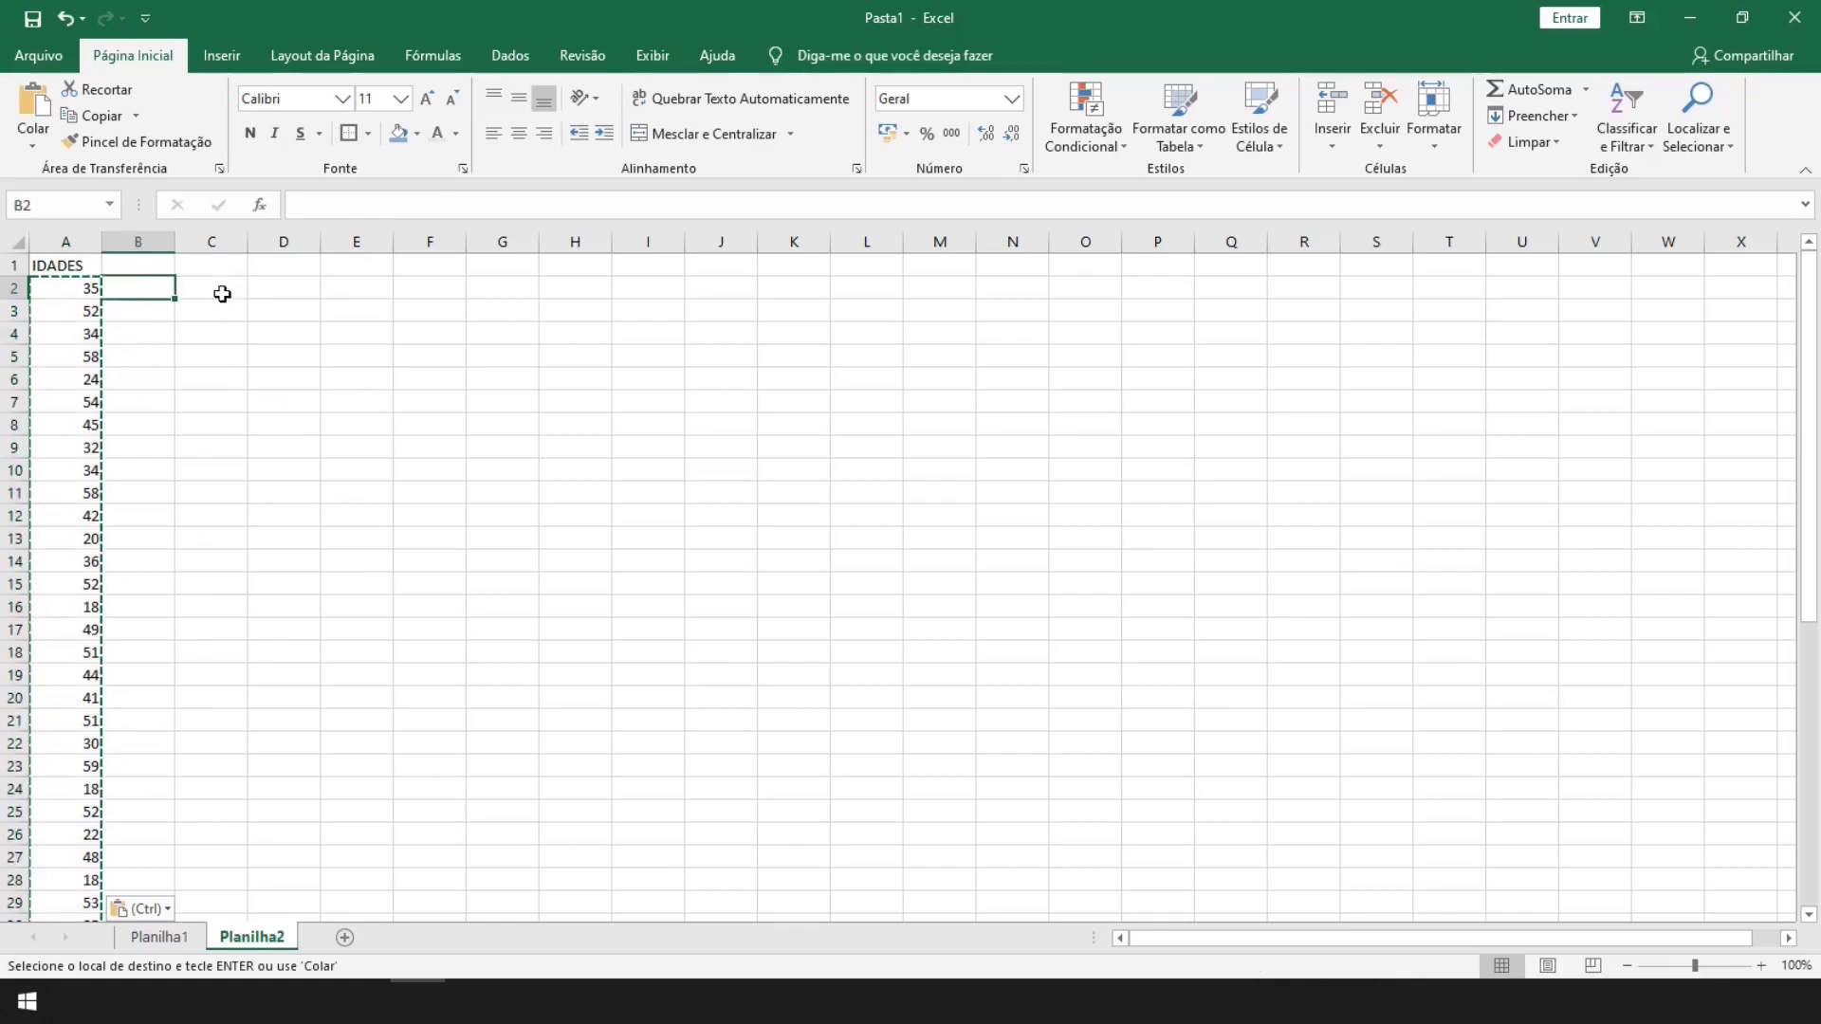
left_click(221, 265)
type("QUAN")
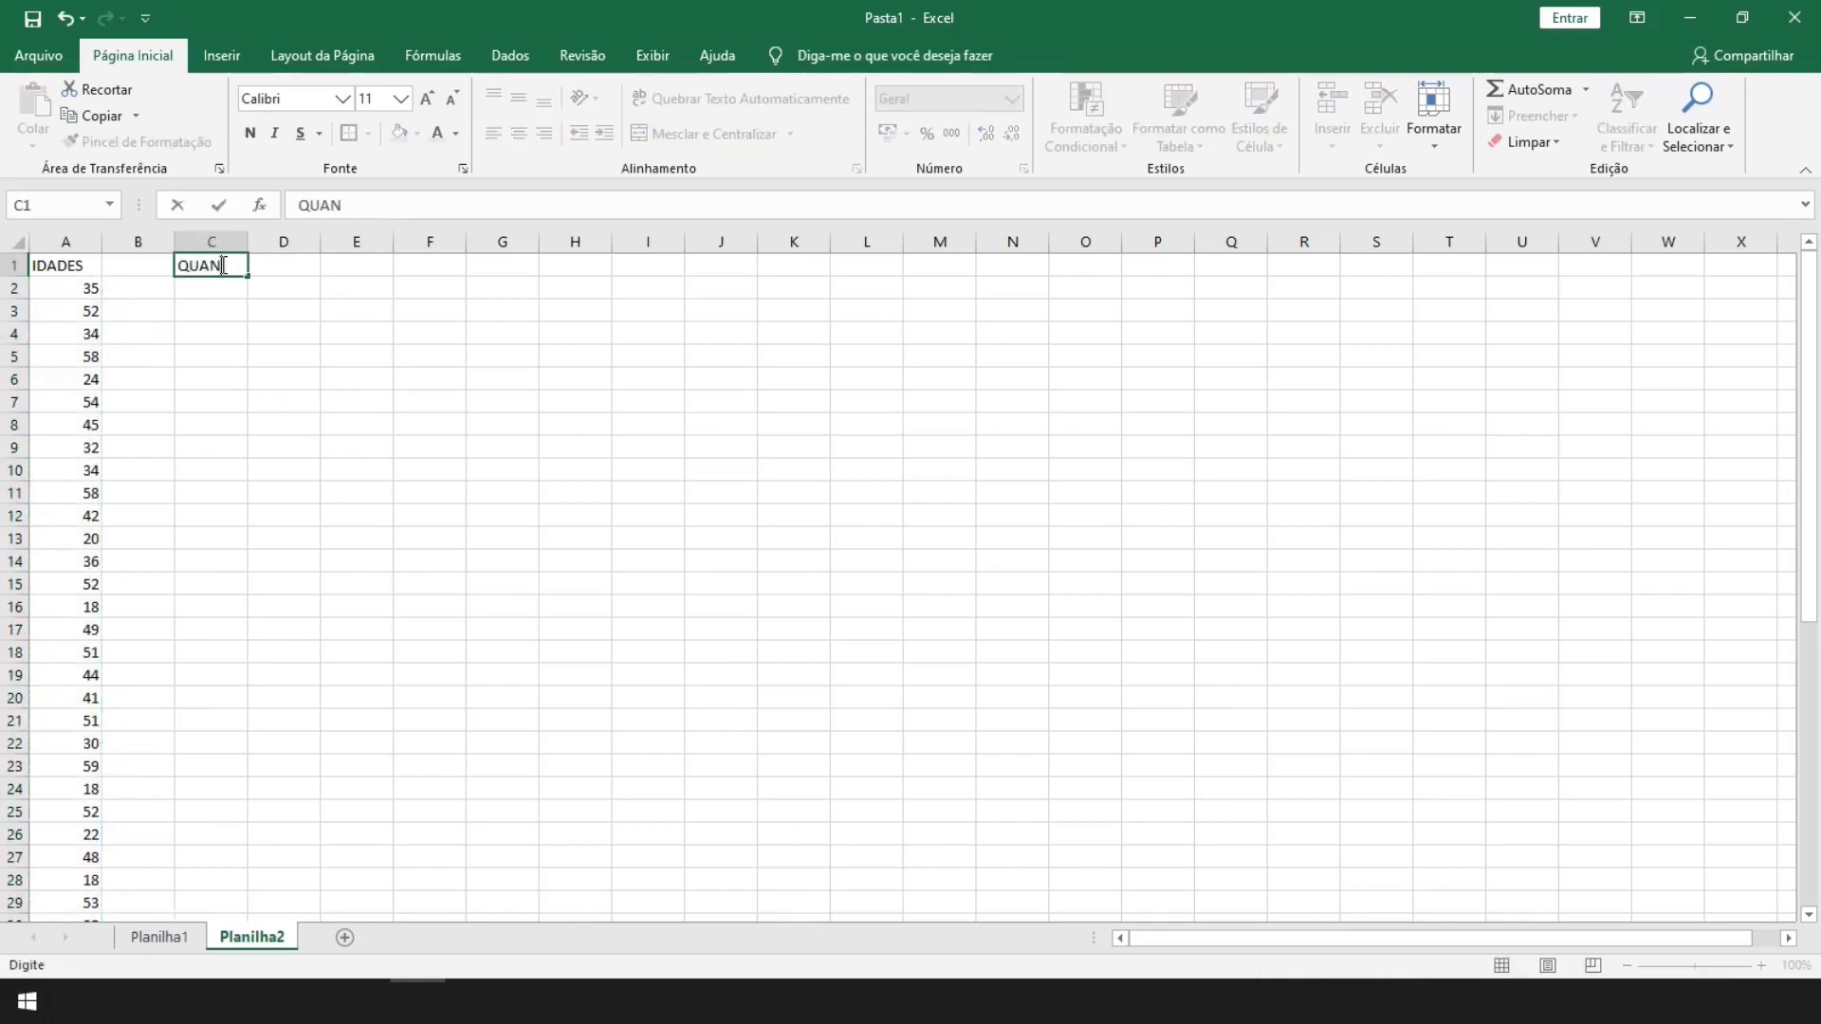
type("TIDADE DE CL")
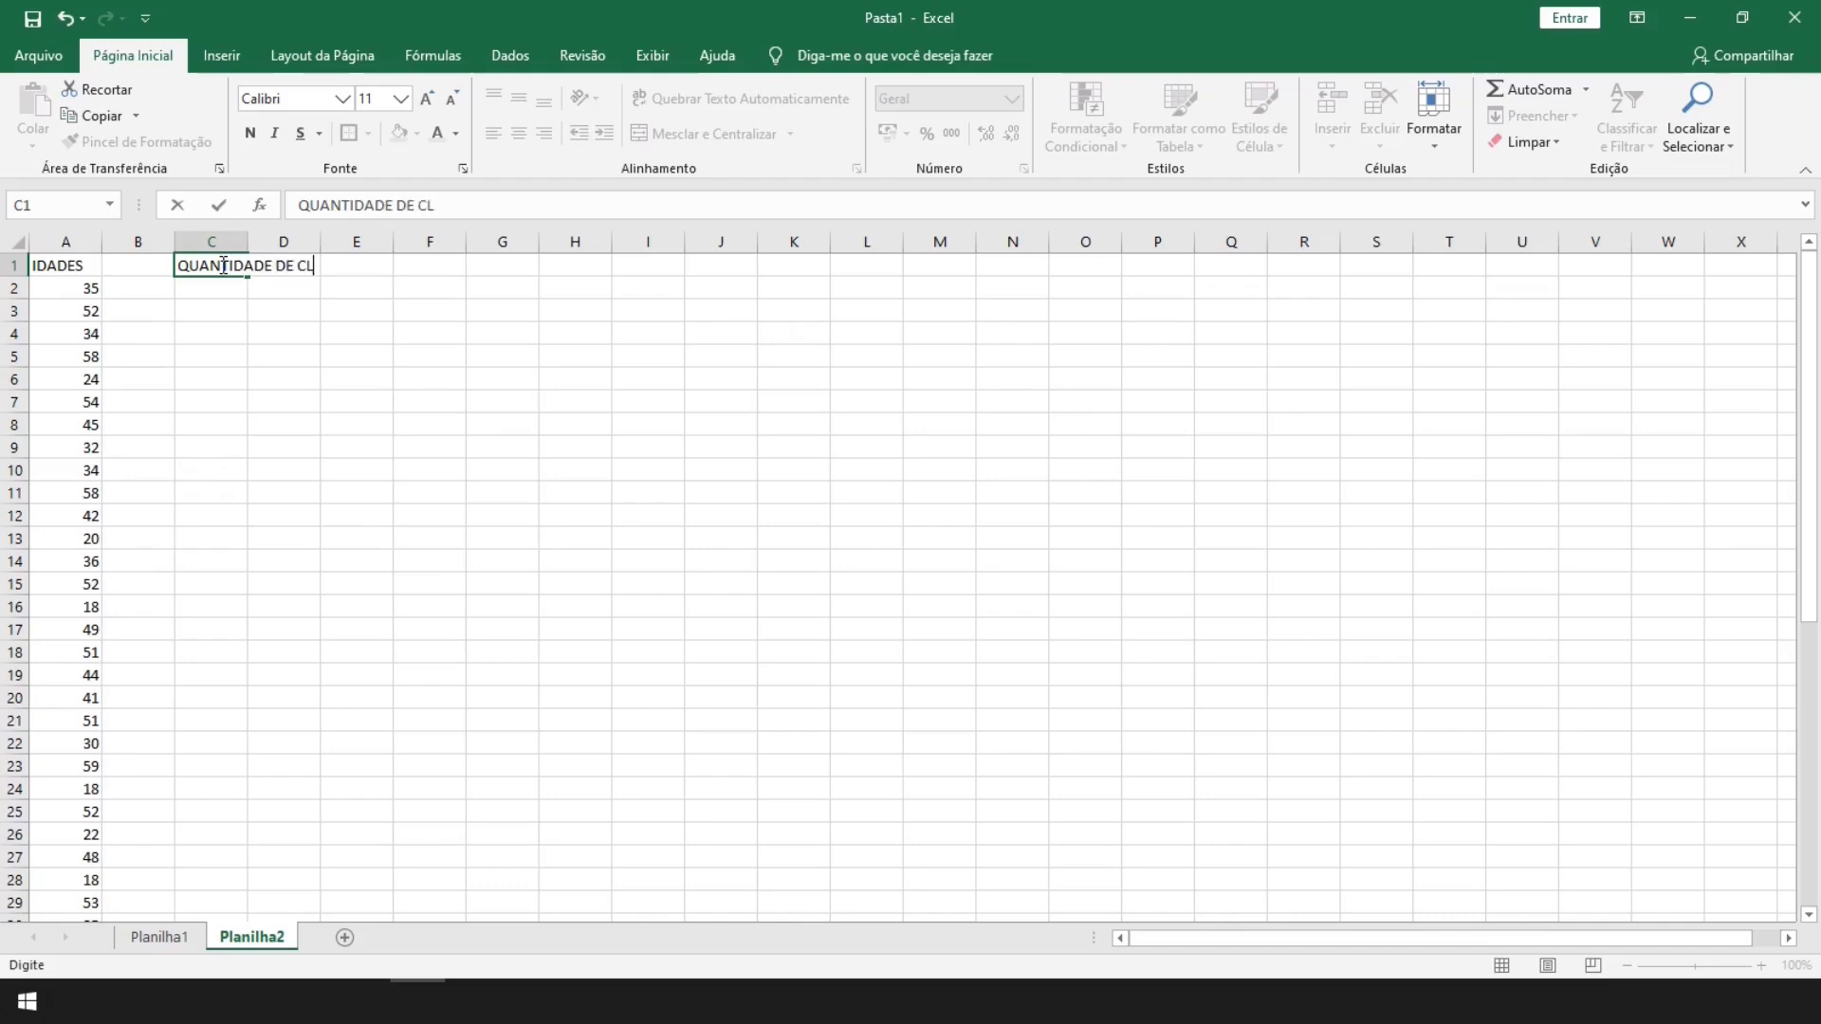
type("ASSES")
key("Return")
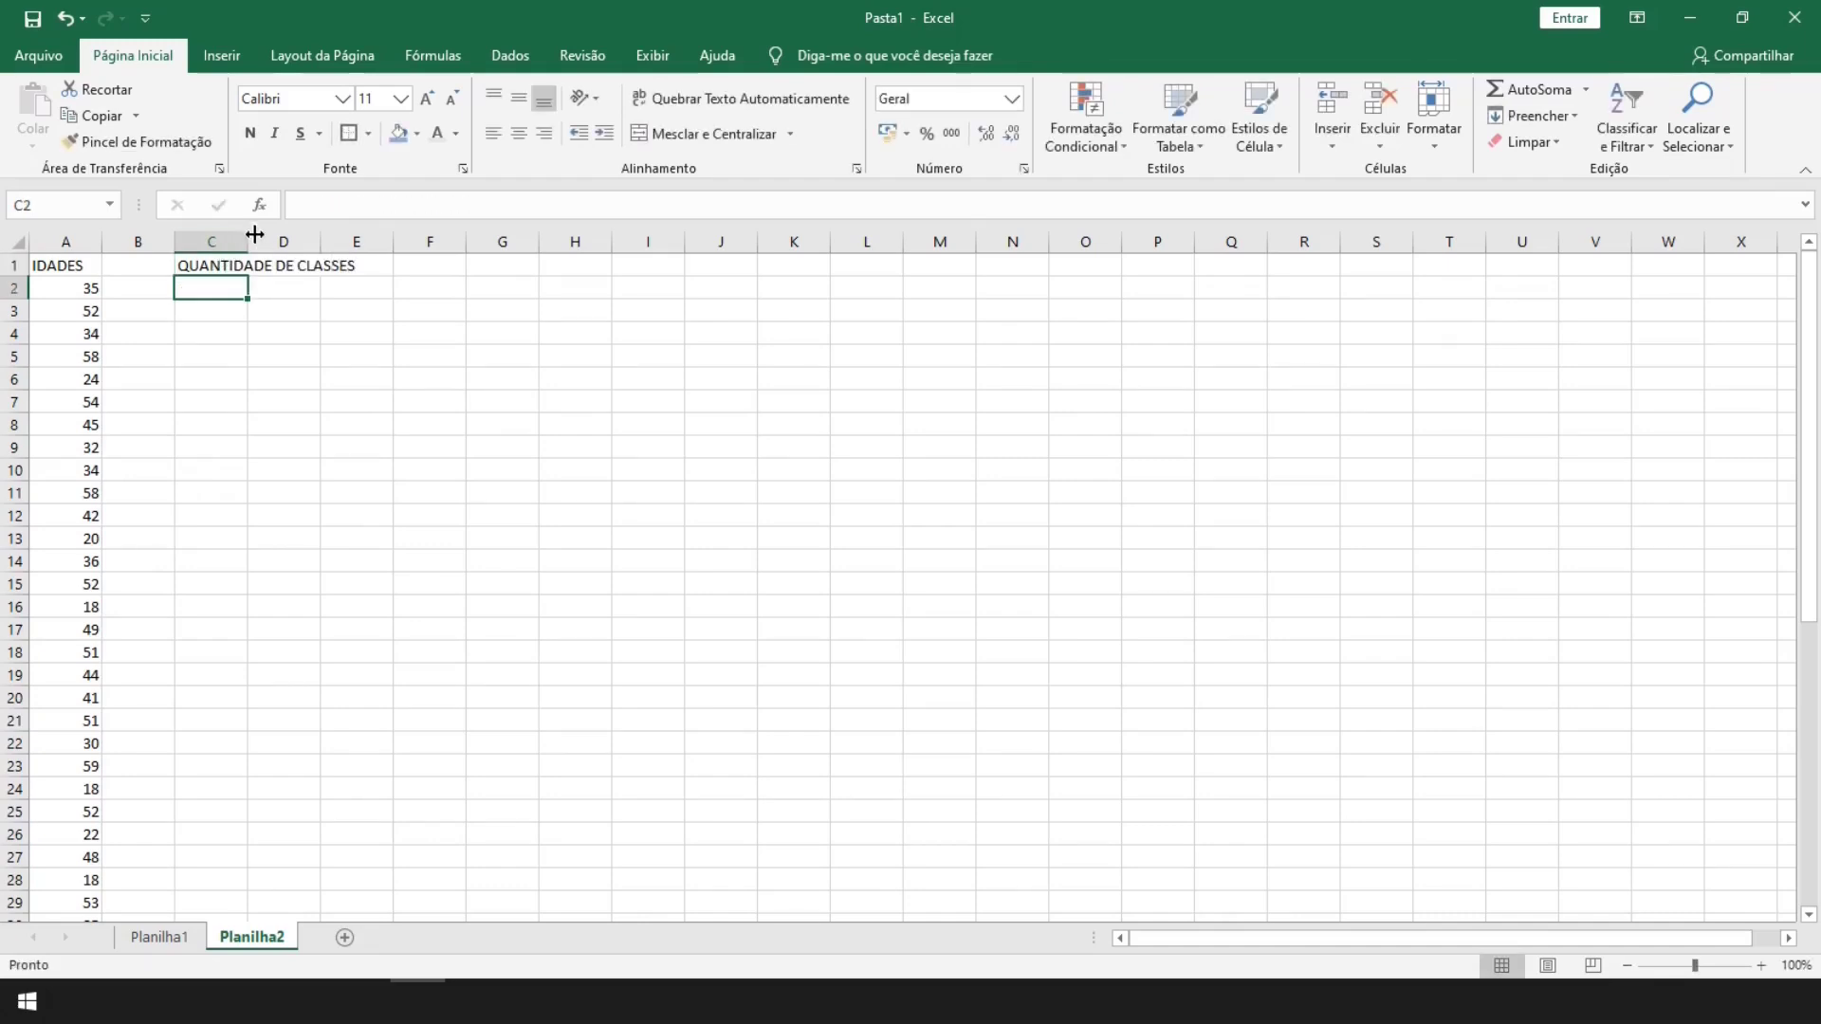
double_click(254, 234)
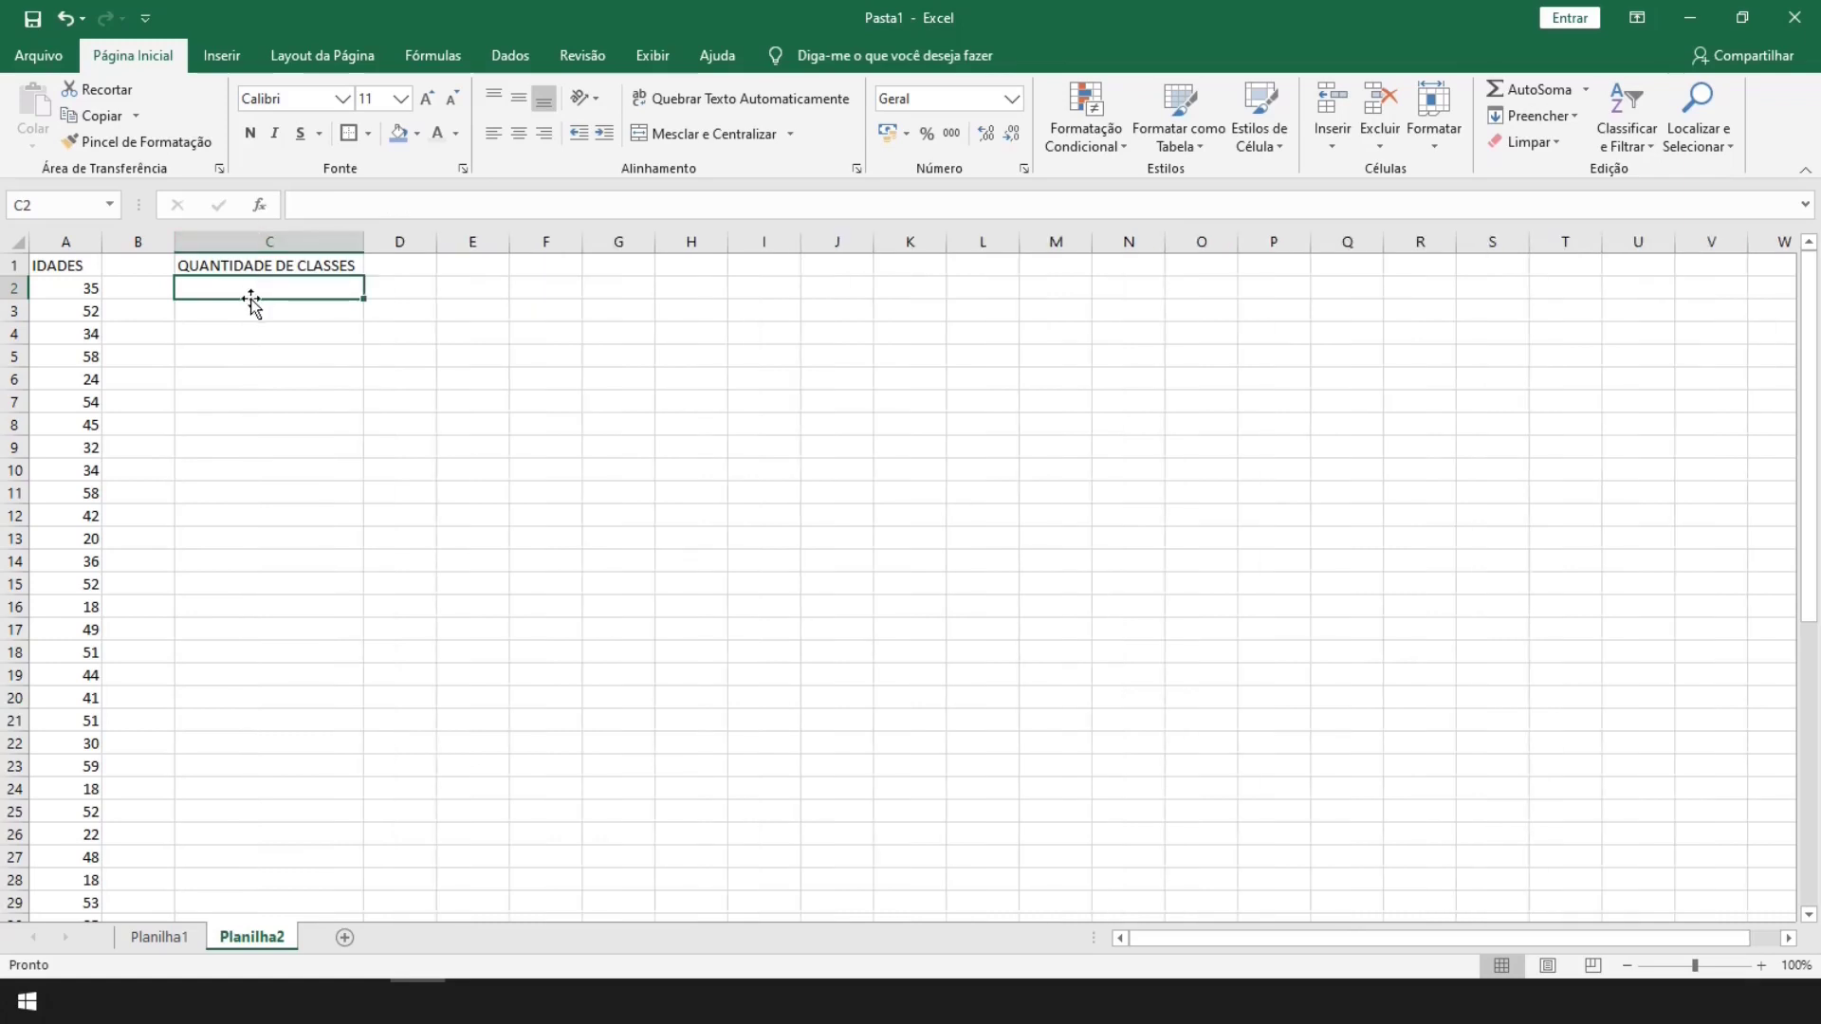
Calculate the number of classes in cell C2 with the formula =3,322*LOG10(50)+1
type("=")
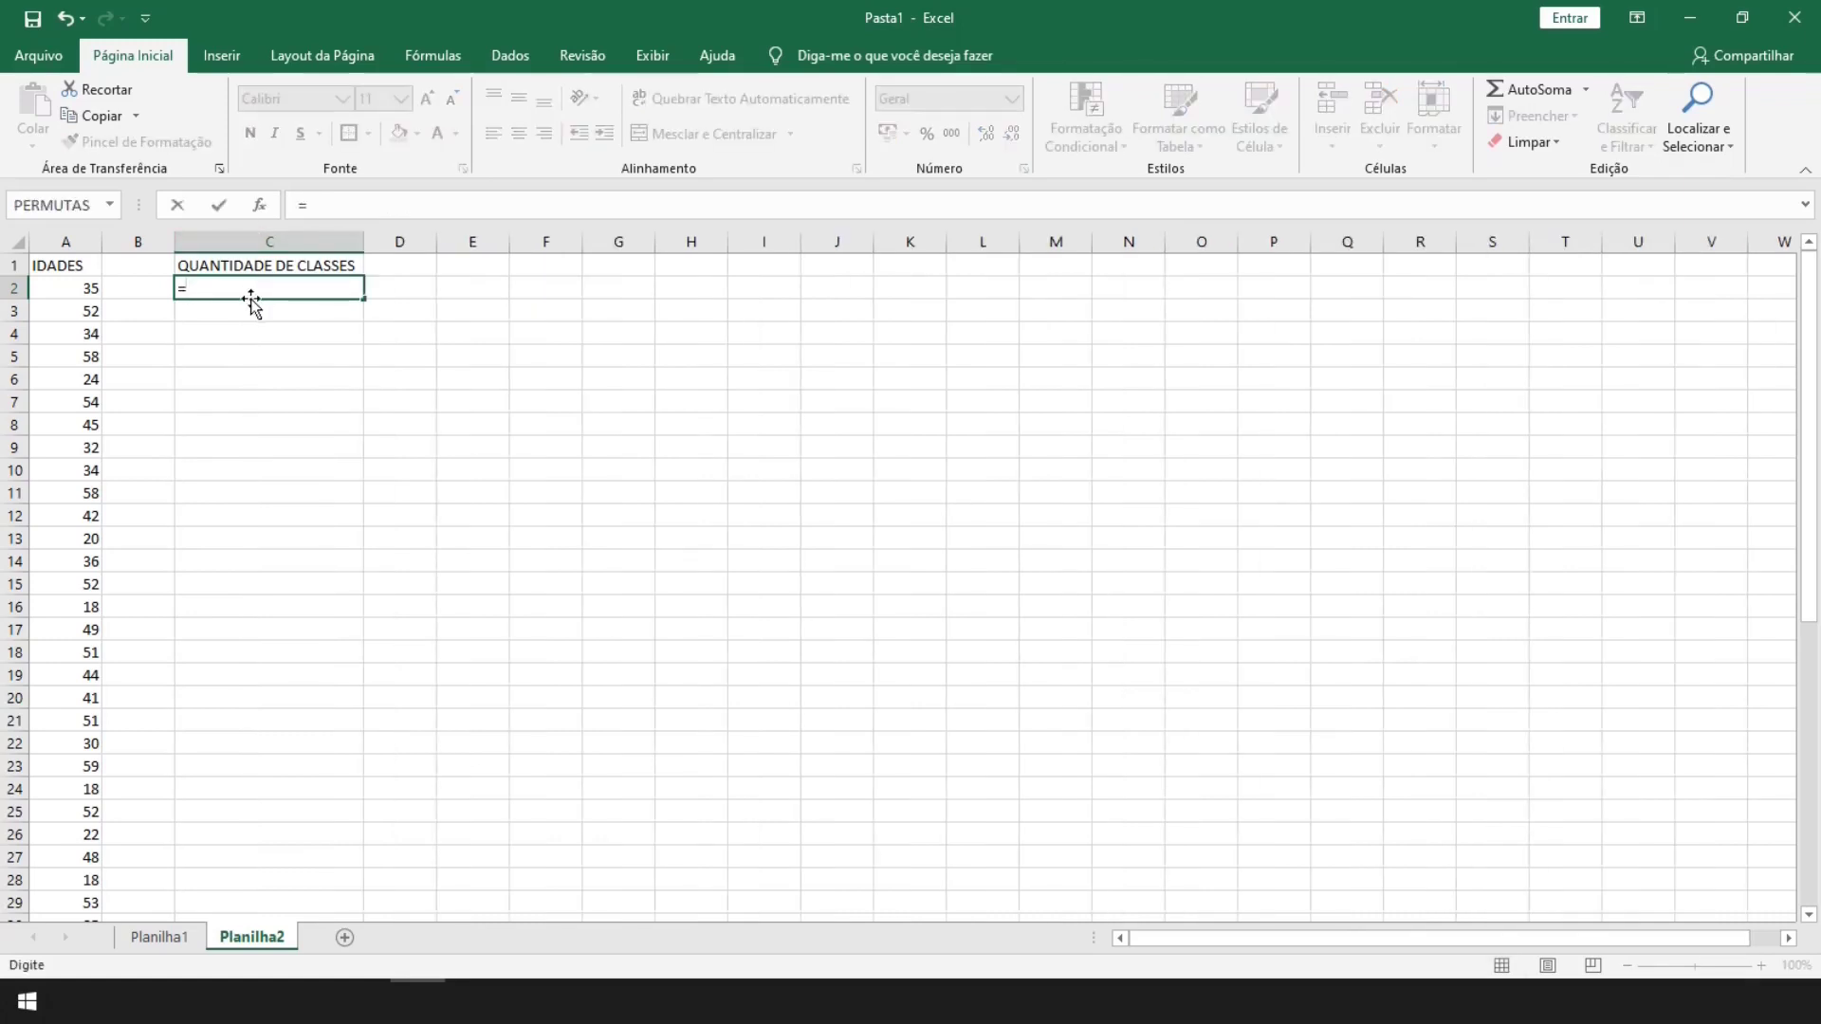
type("3,322*LOG")
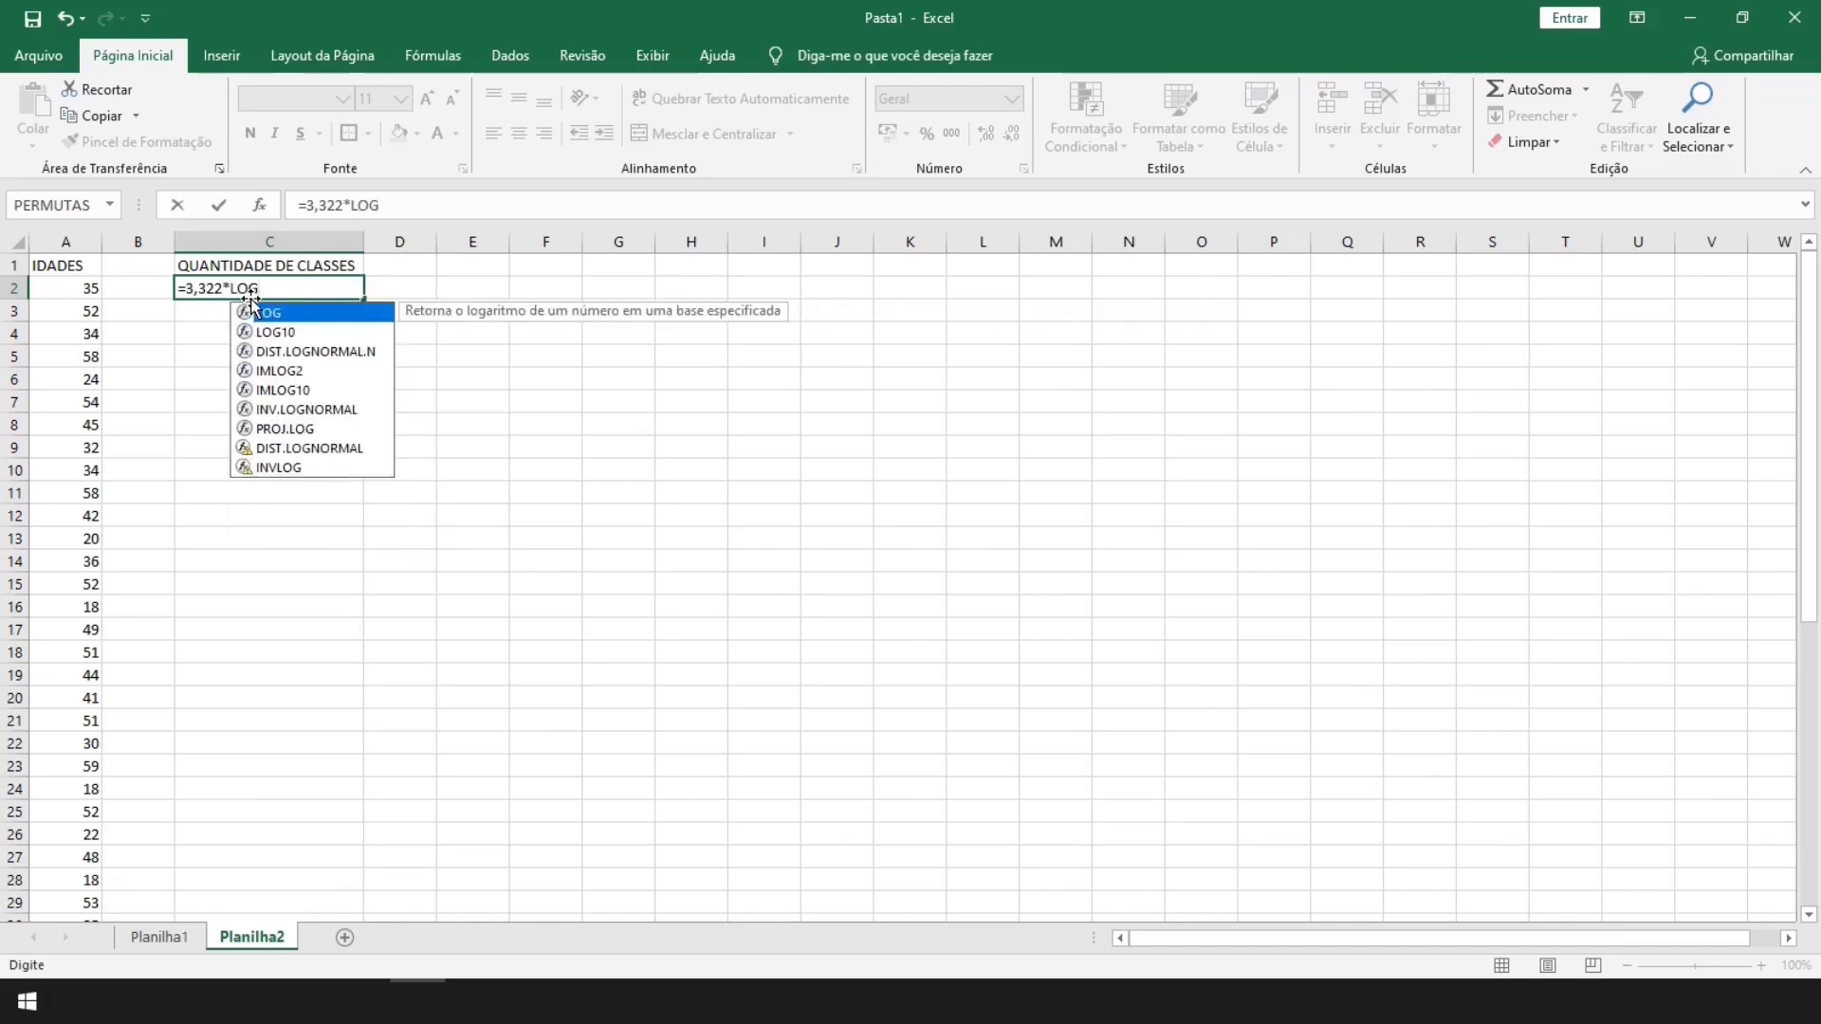
type("10(50")
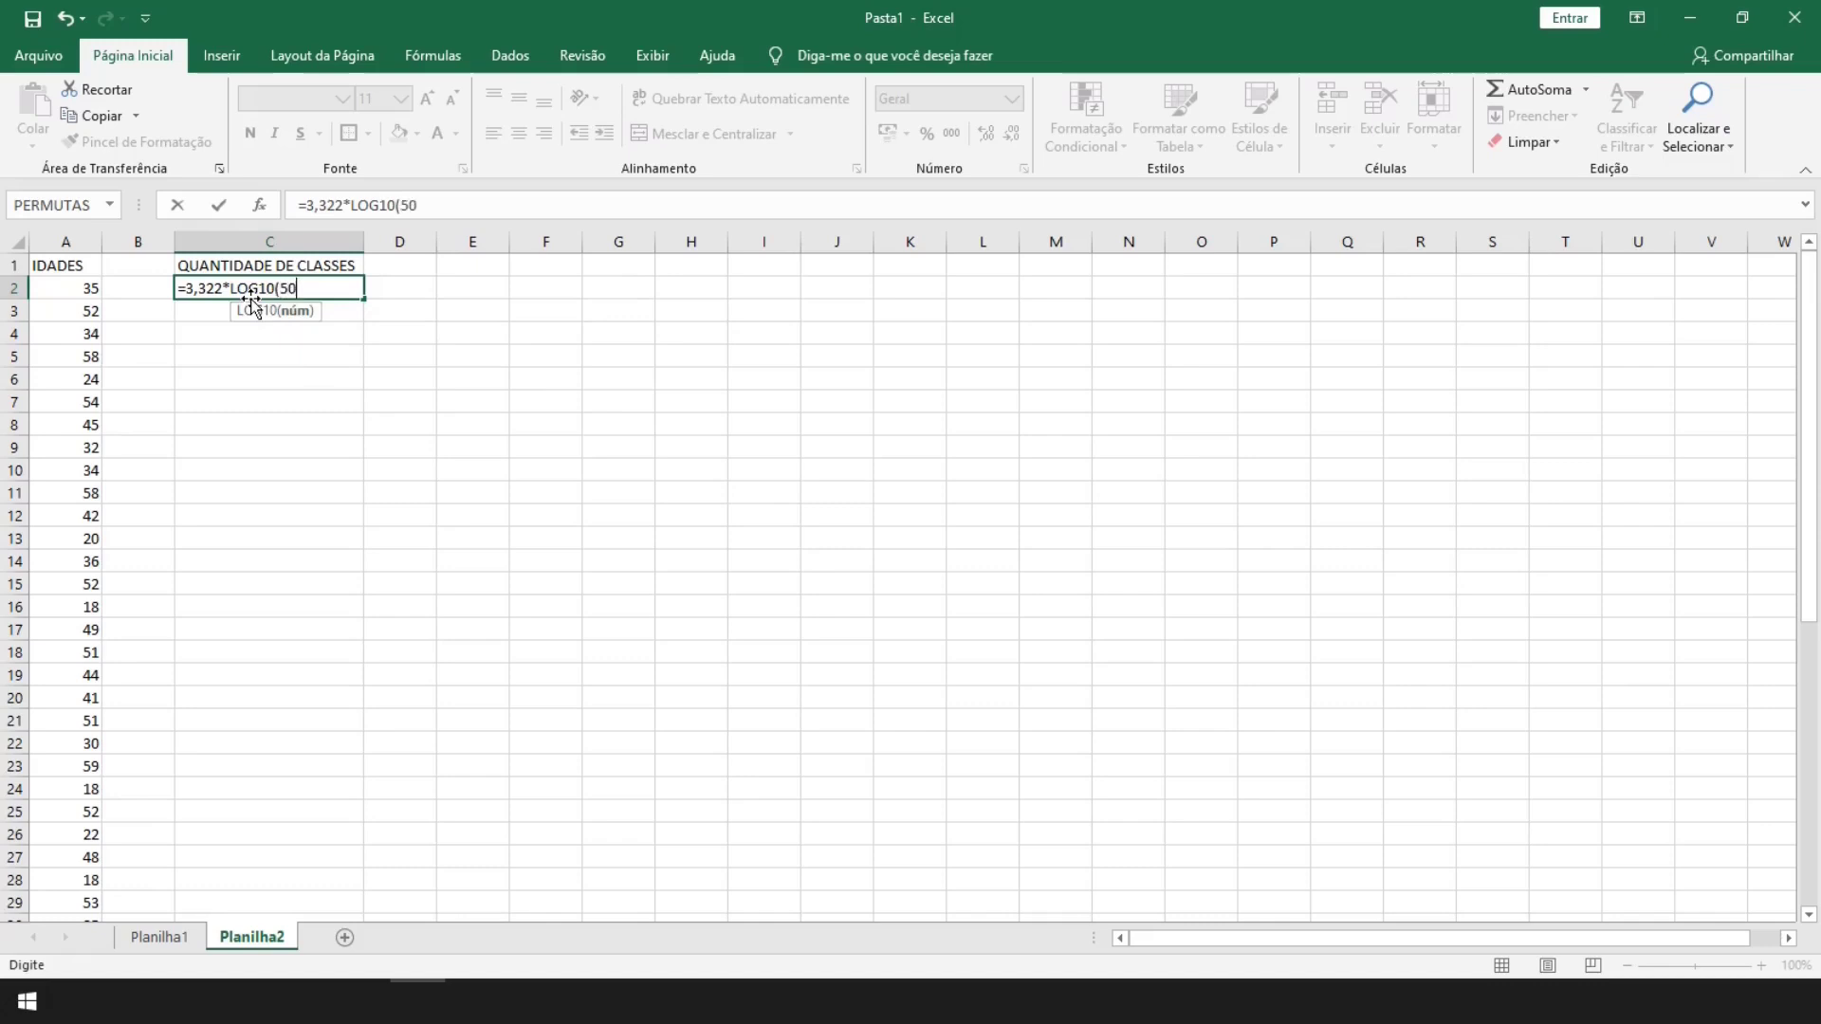
type(")+1")
key("Return")
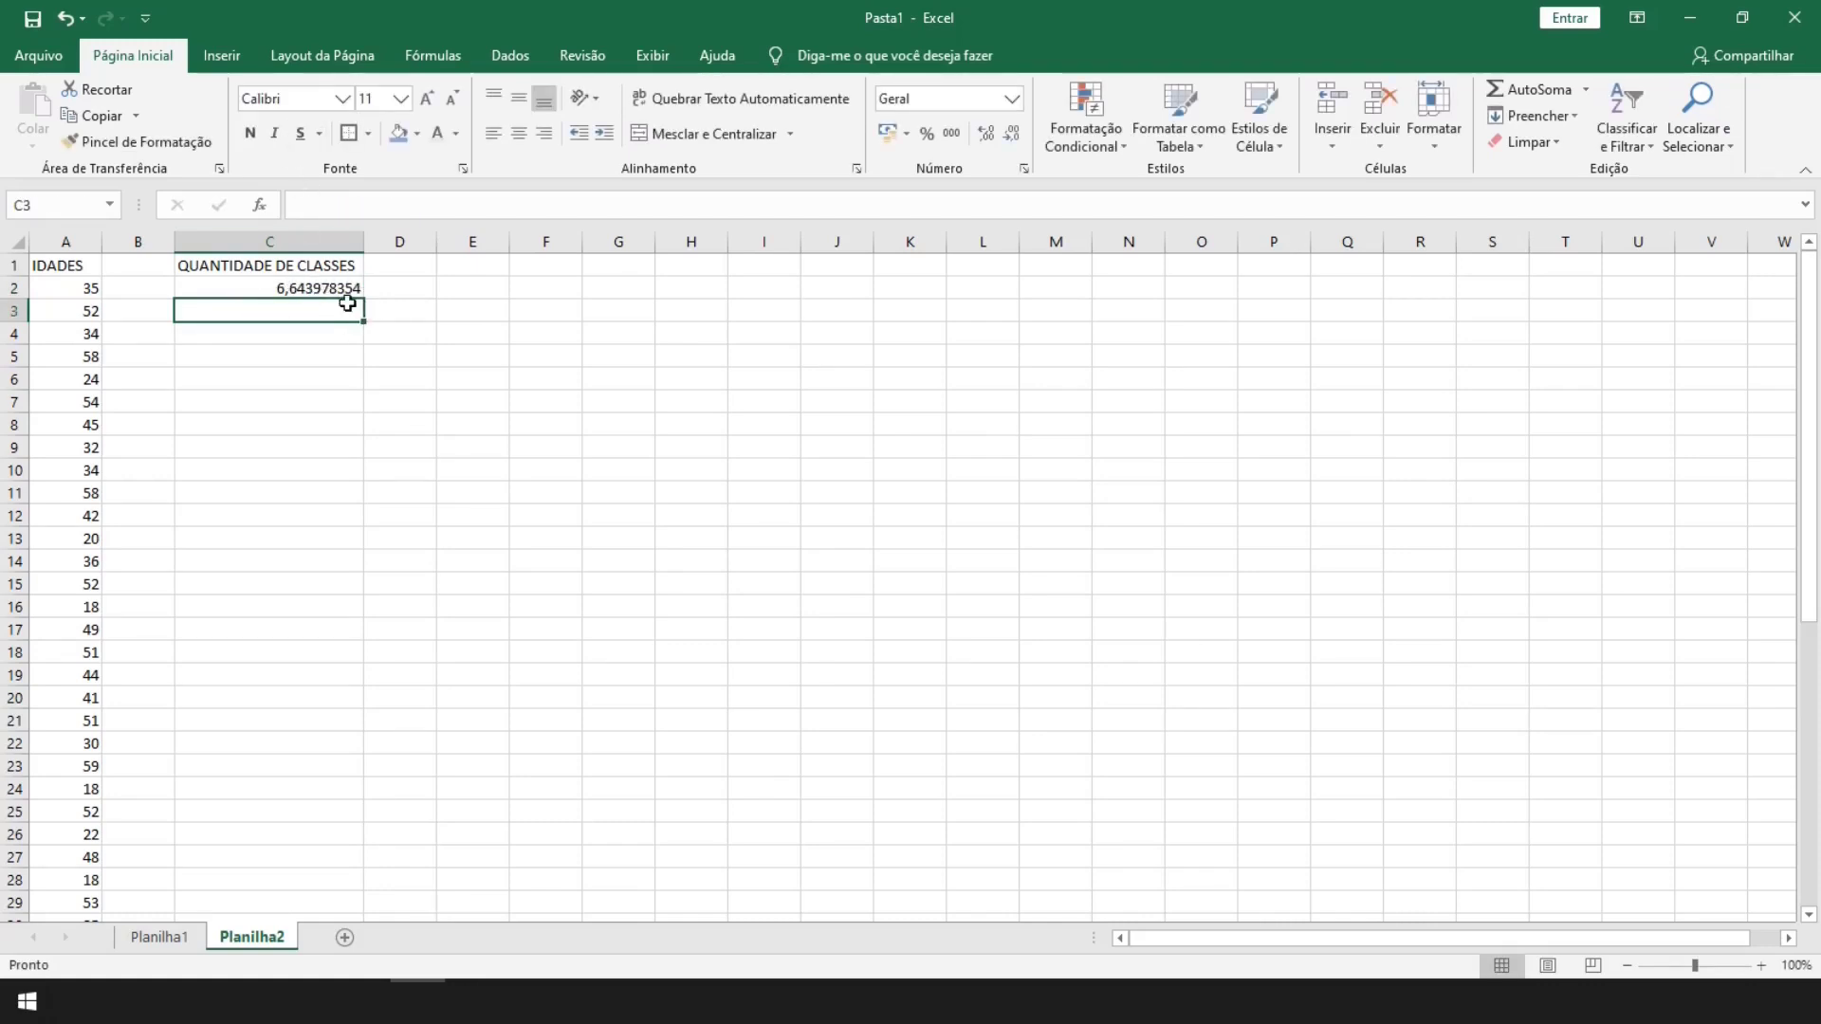
Insert a histogram chart on the Planilha2 sheet
left_click(135, 263)
left_click(221, 55)
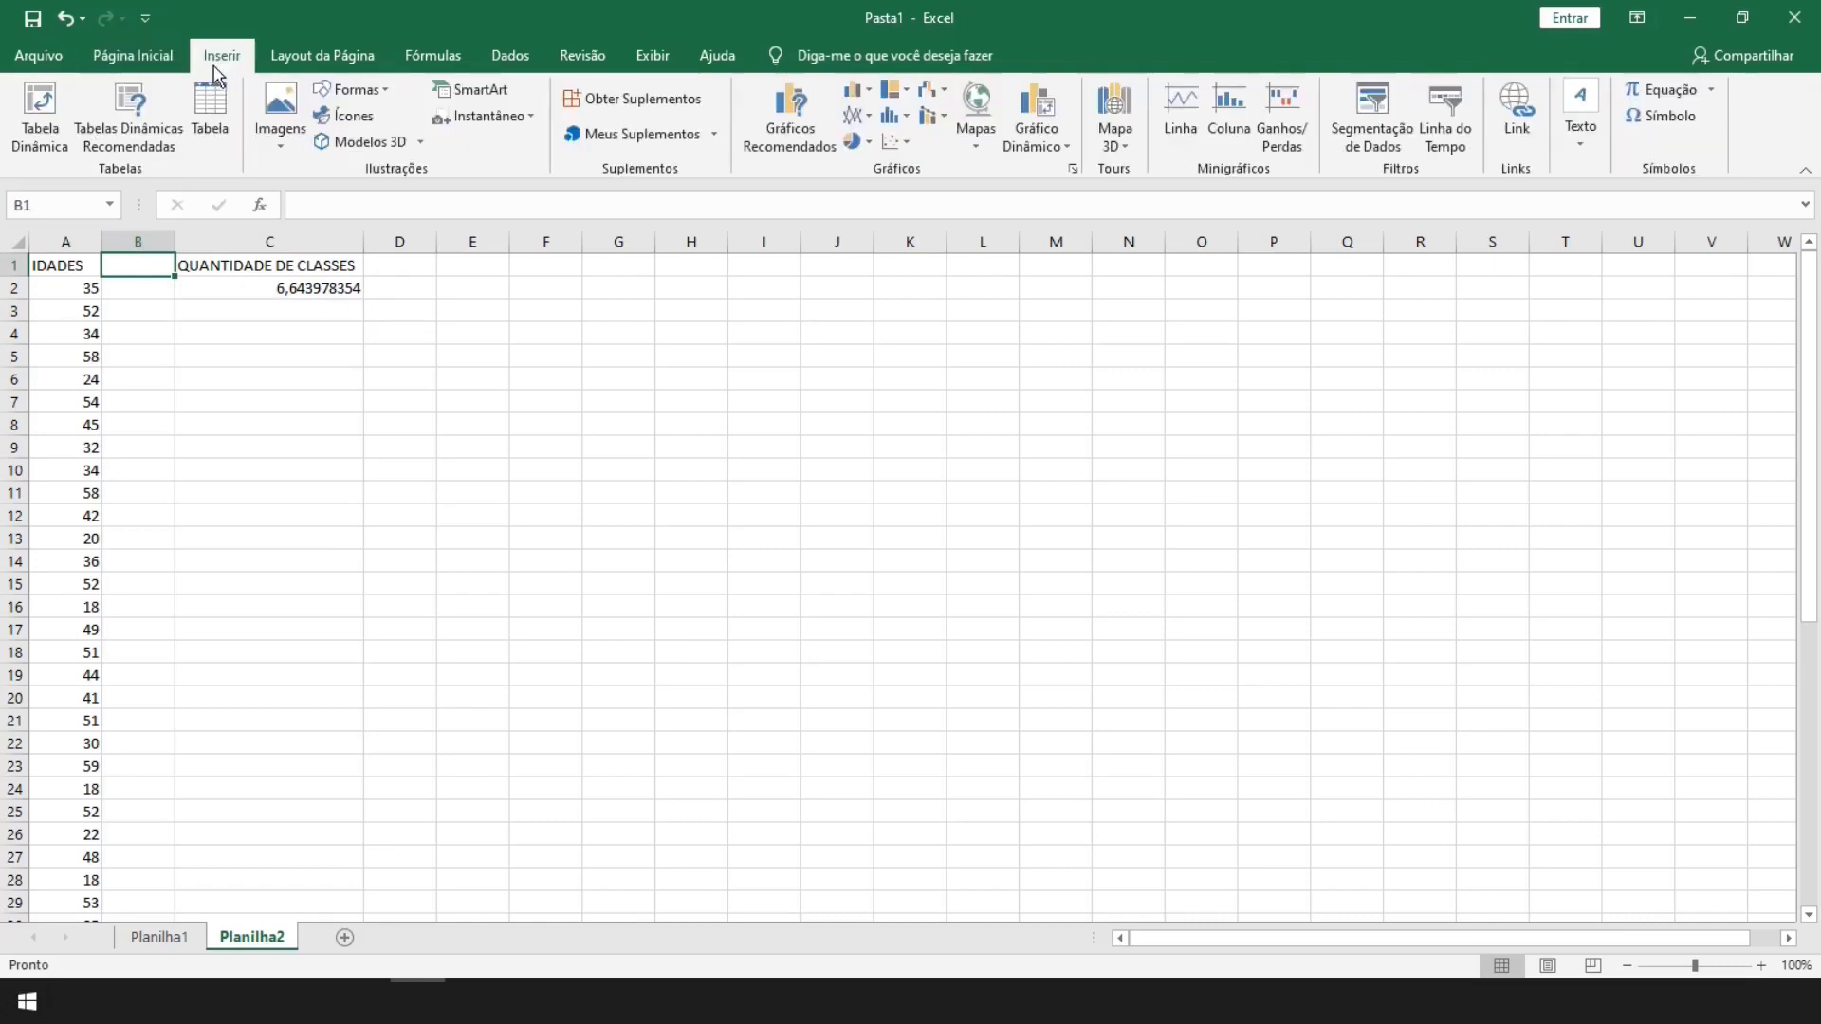
left_click(896, 113)
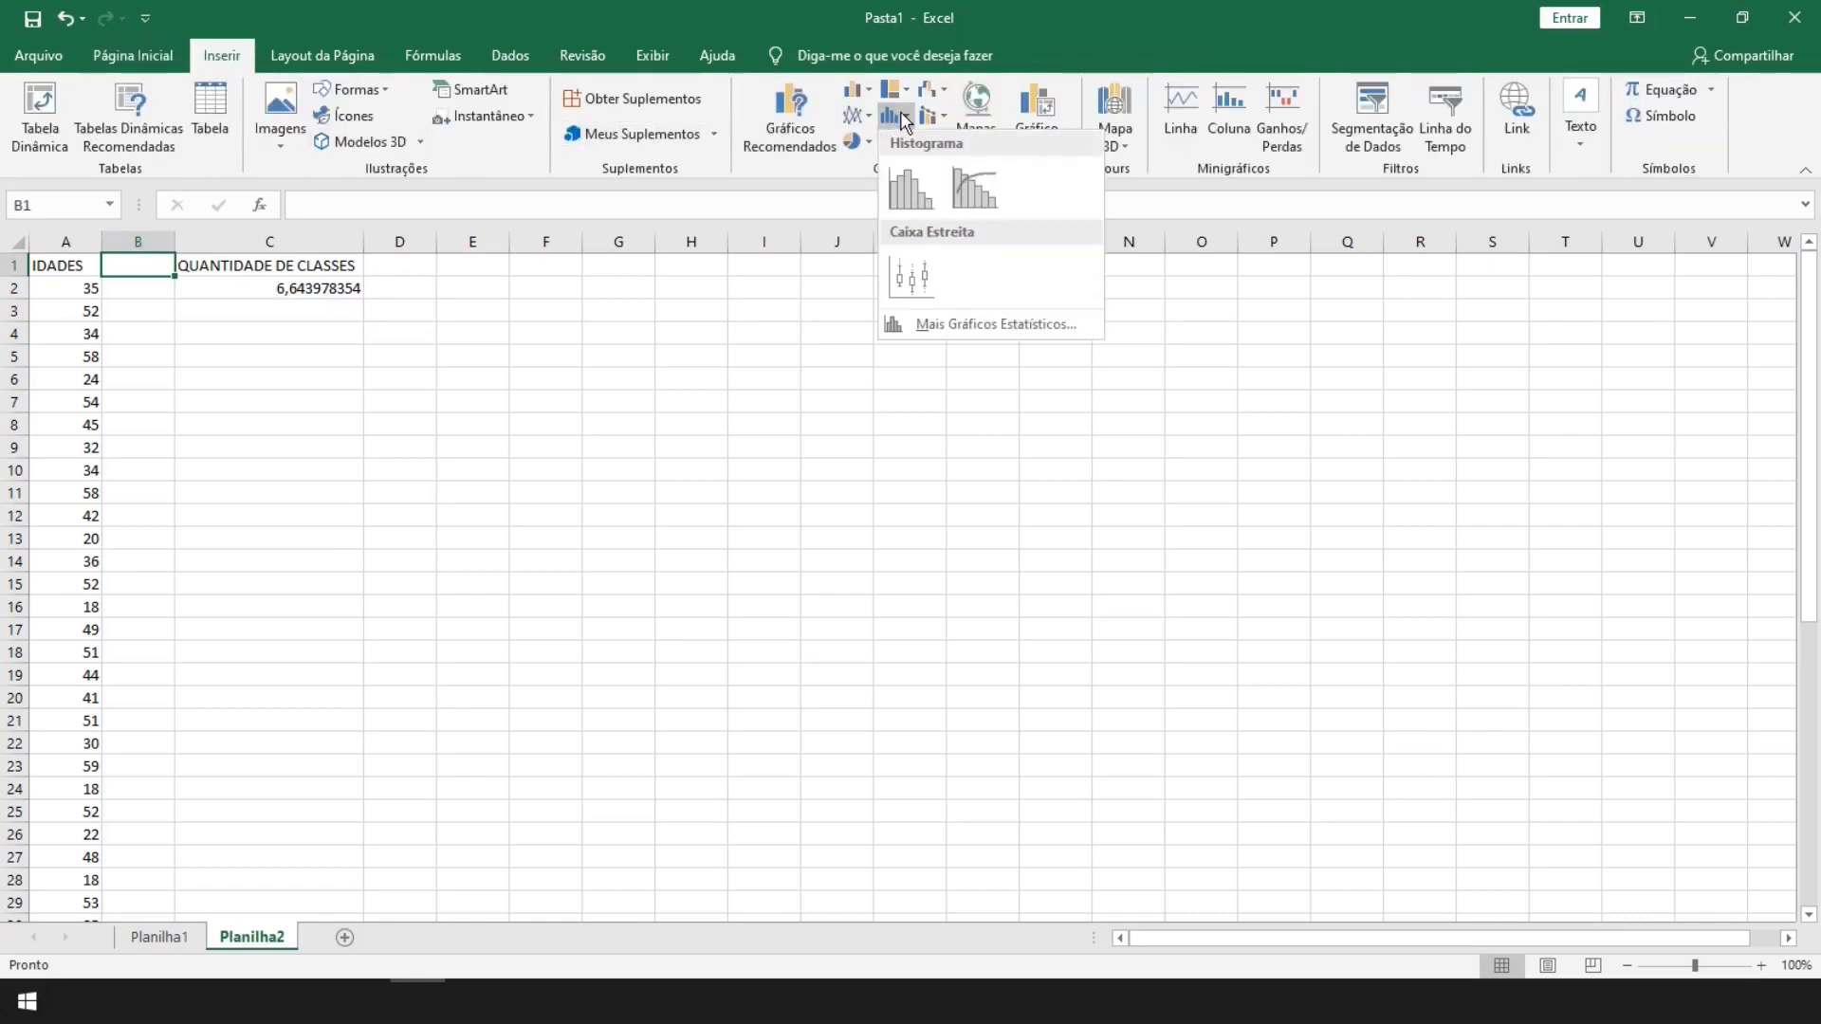
left_click(912, 187)
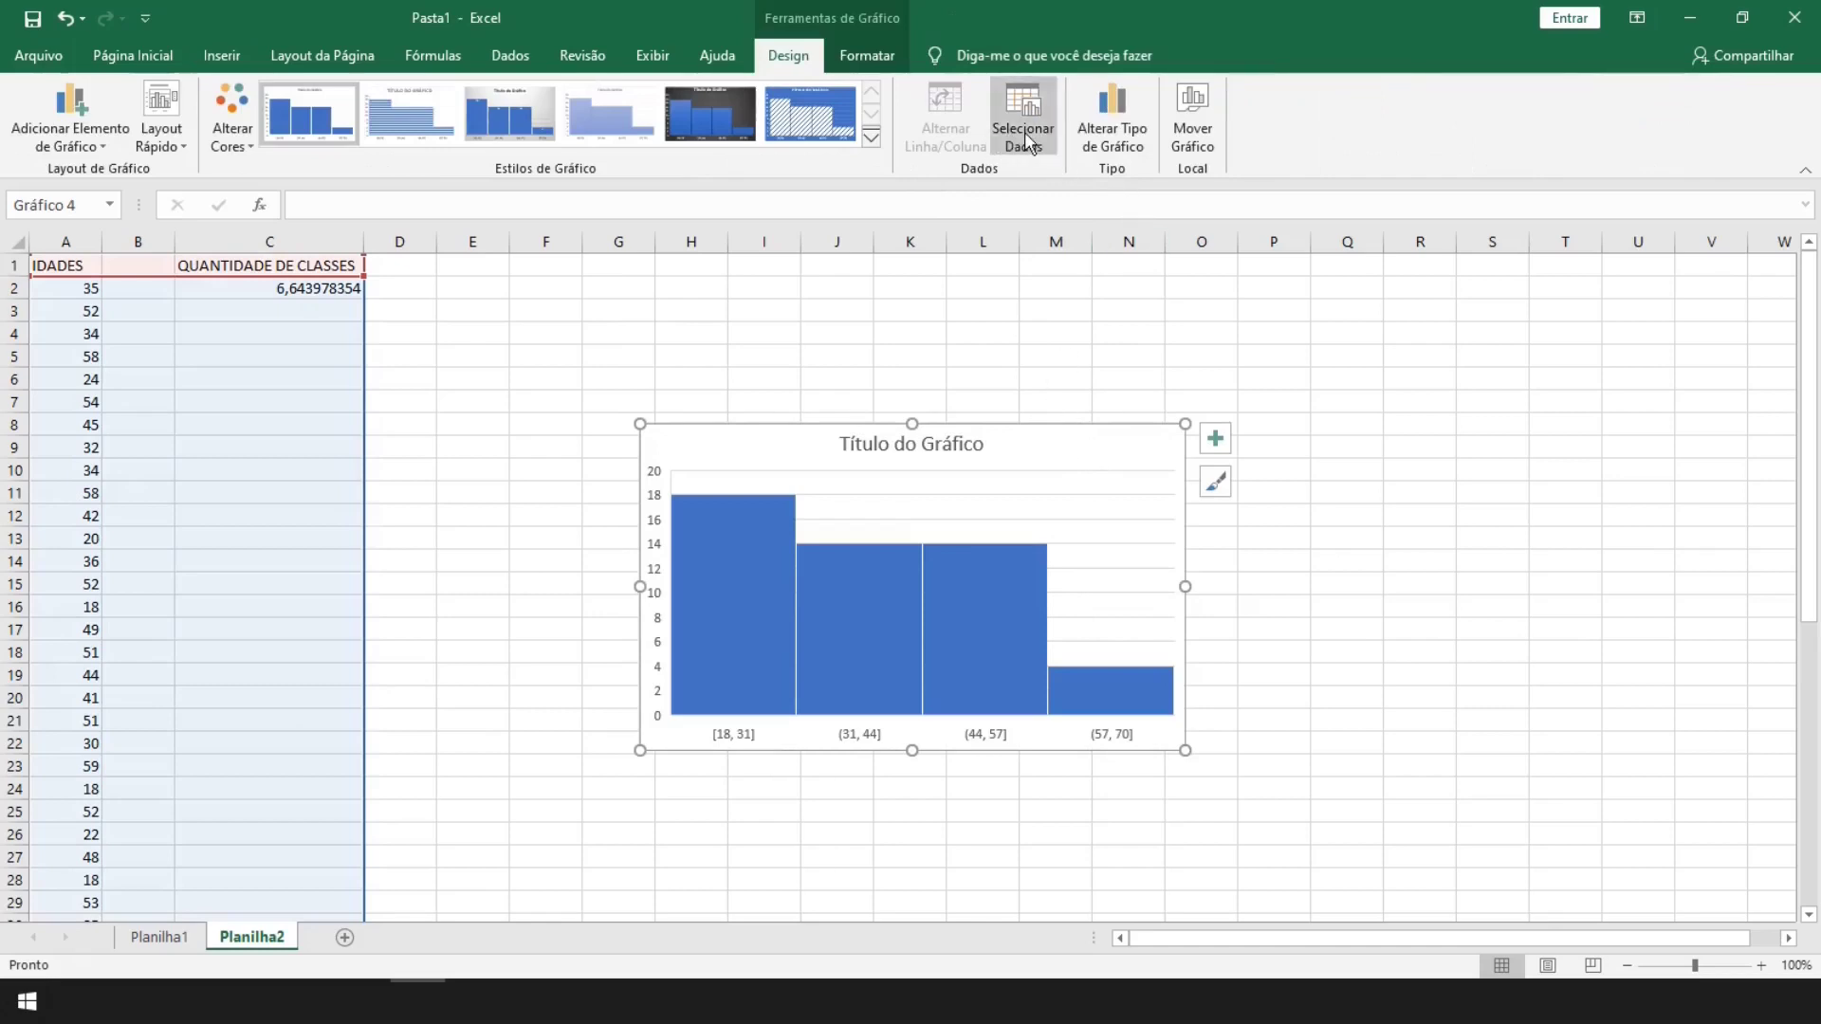
Remove all the automatically added series from the histogram's data source
left_click(1023, 123)
left_click(852, 324)
left_click(852, 324)
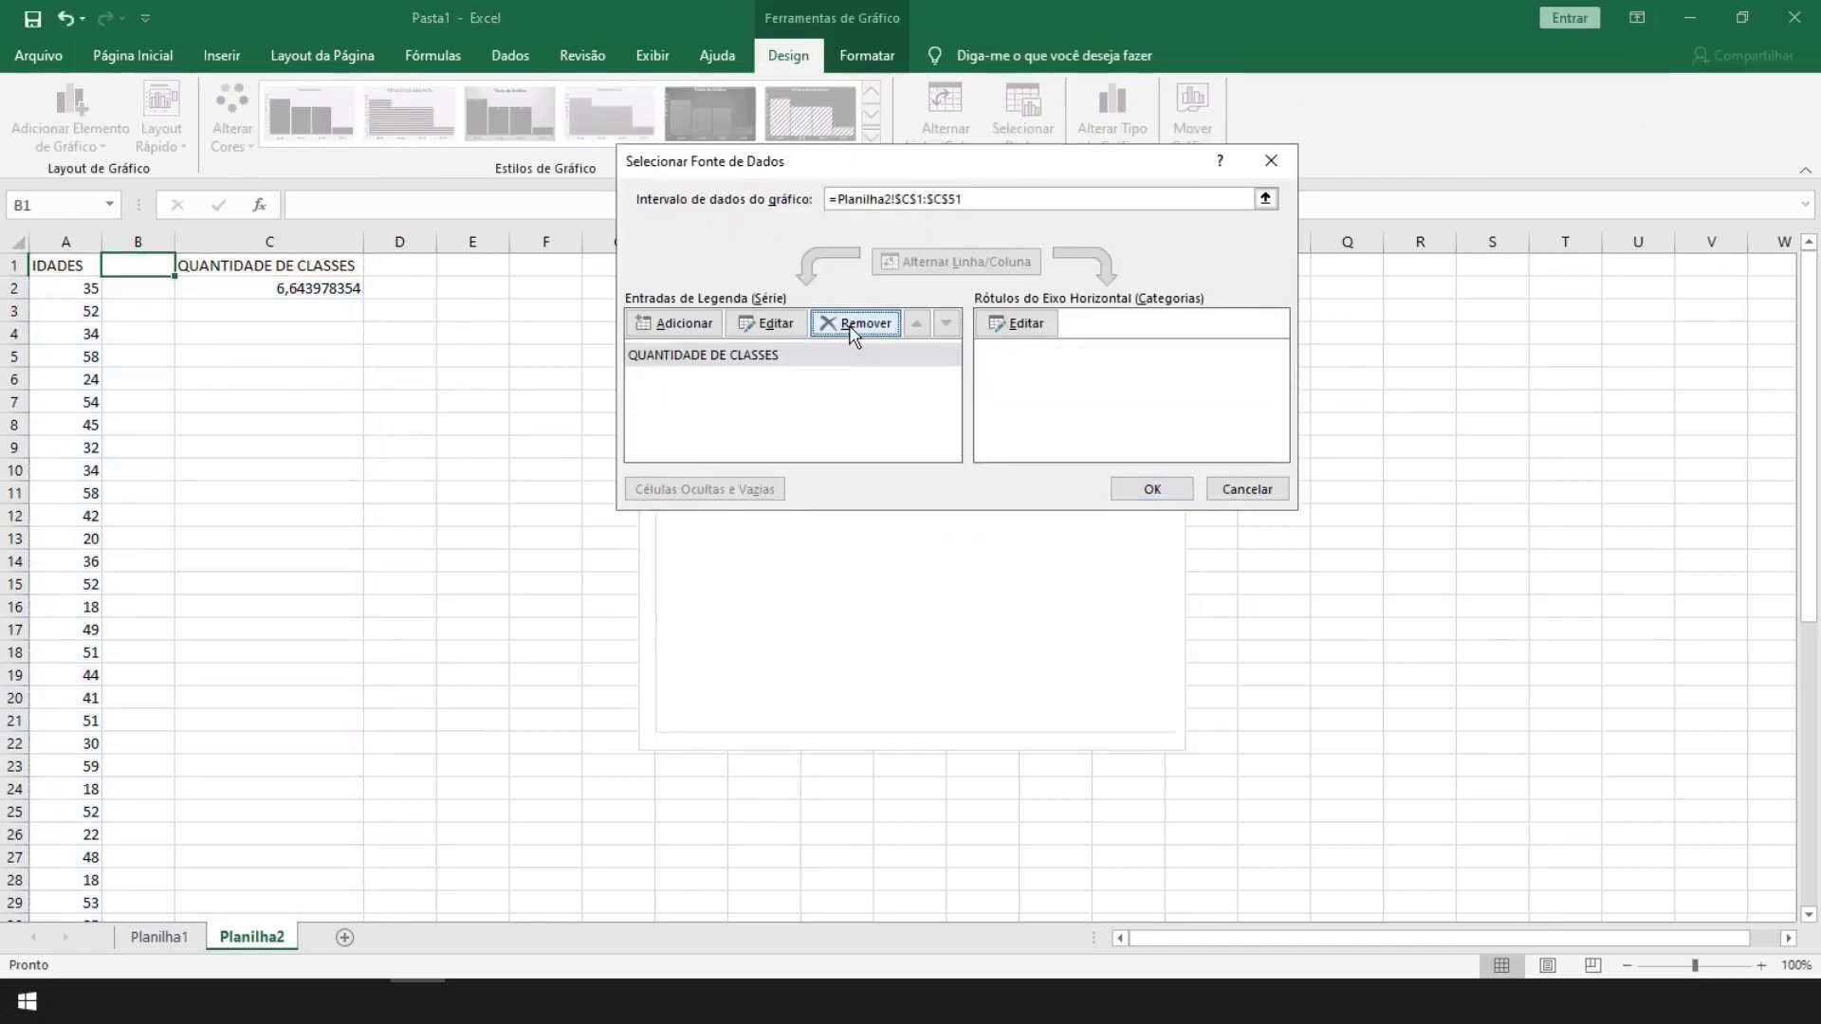
left_click(851, 324)
Add a histogram series named from cell A1 (IDADES) with the ages in A2:A51 as its values
left_click(673, 323)
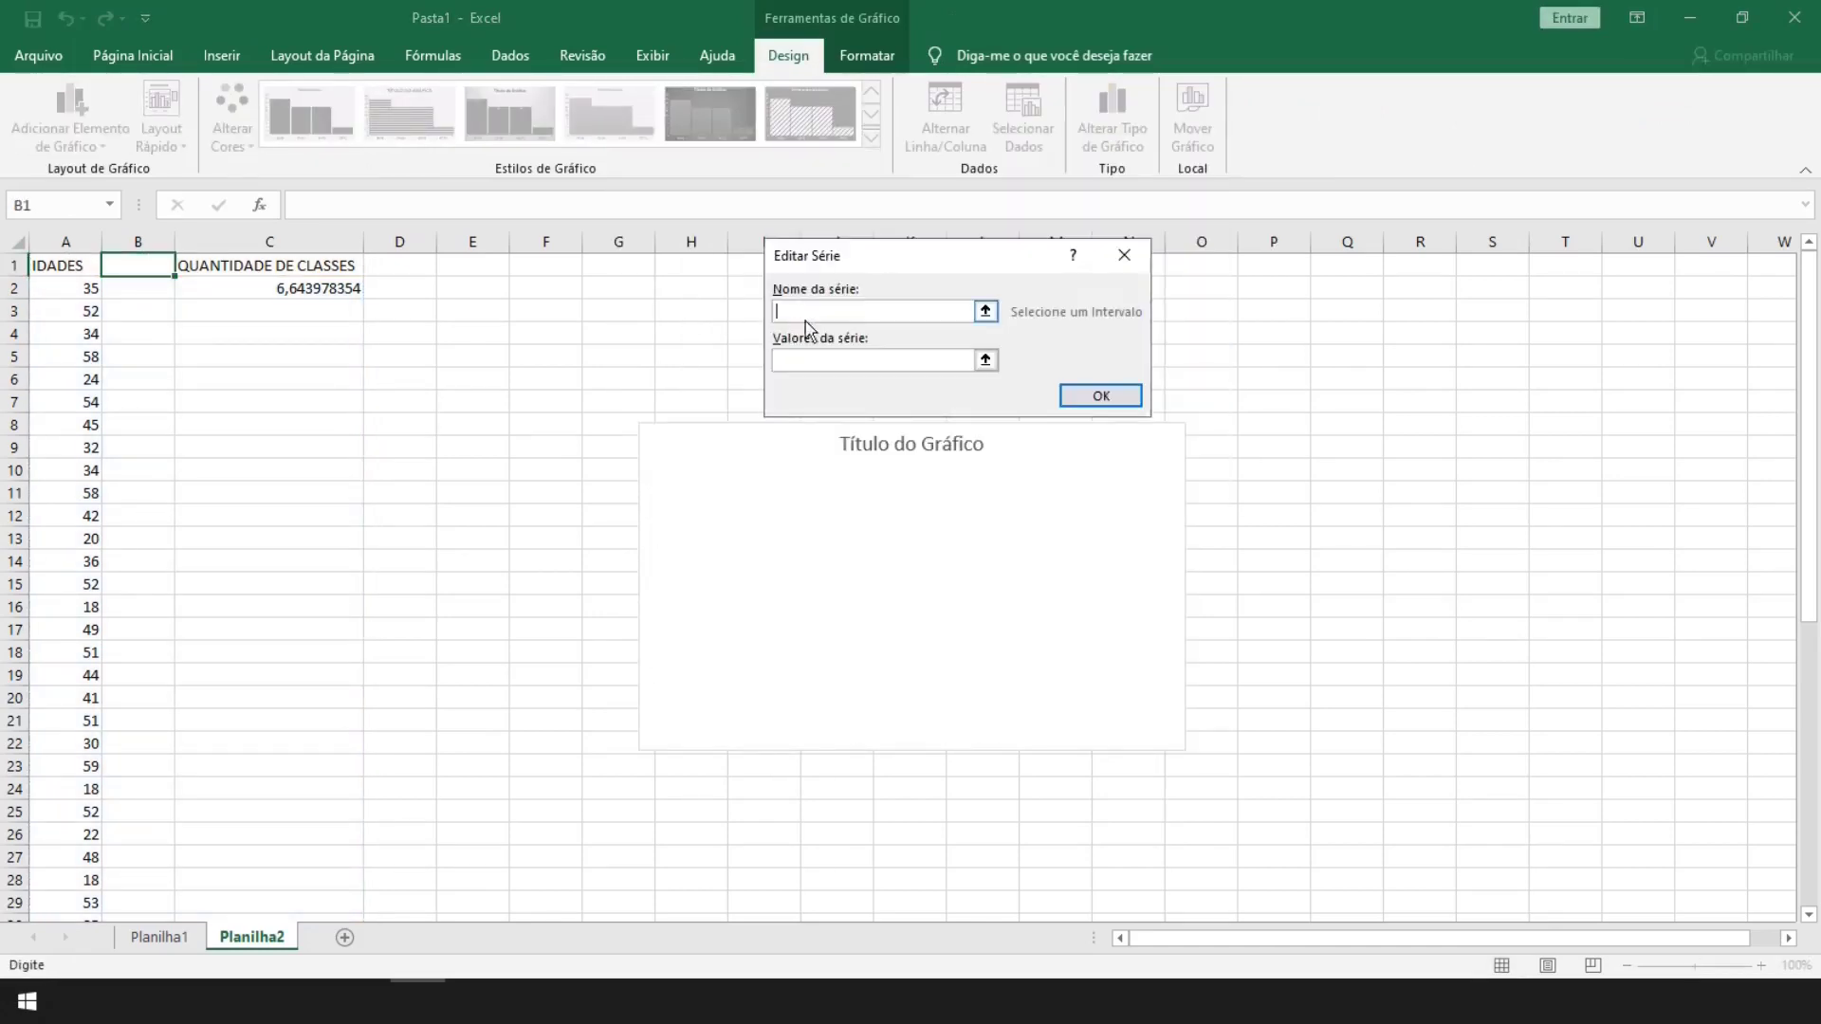
left_click(987, 310)
left_click(56, 264)
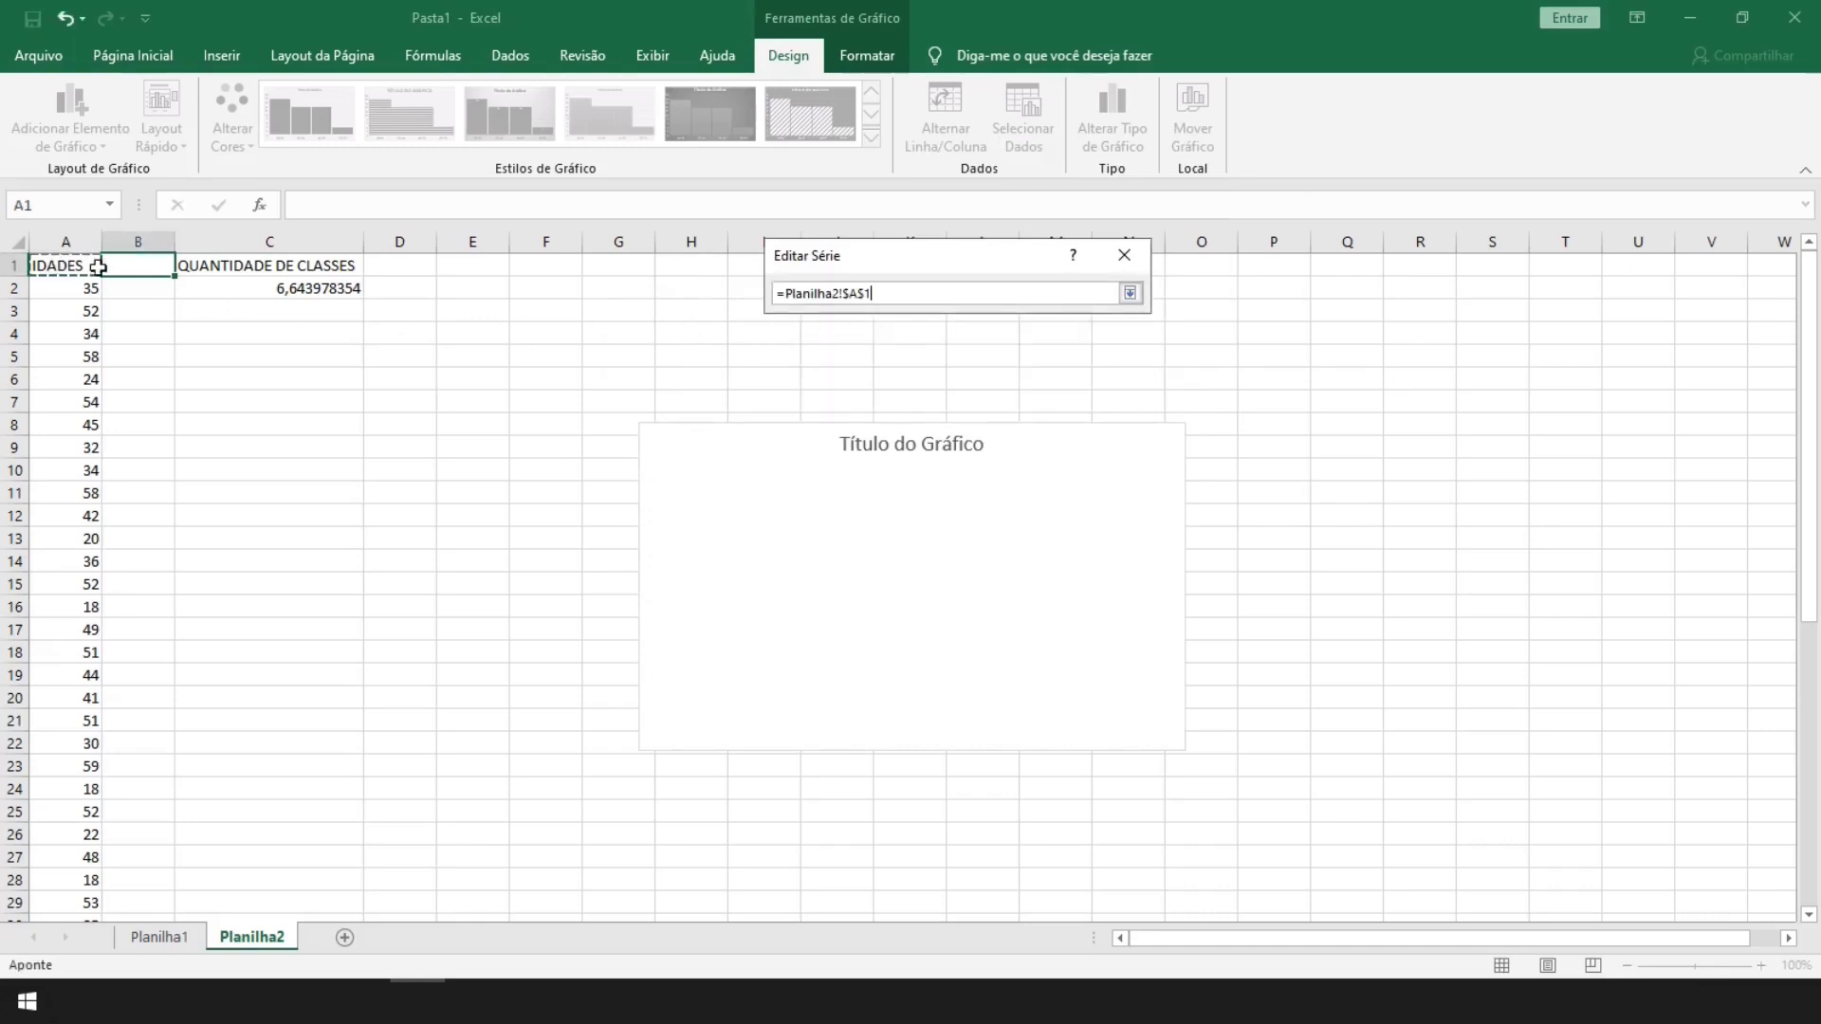
left_click(1130, 294)
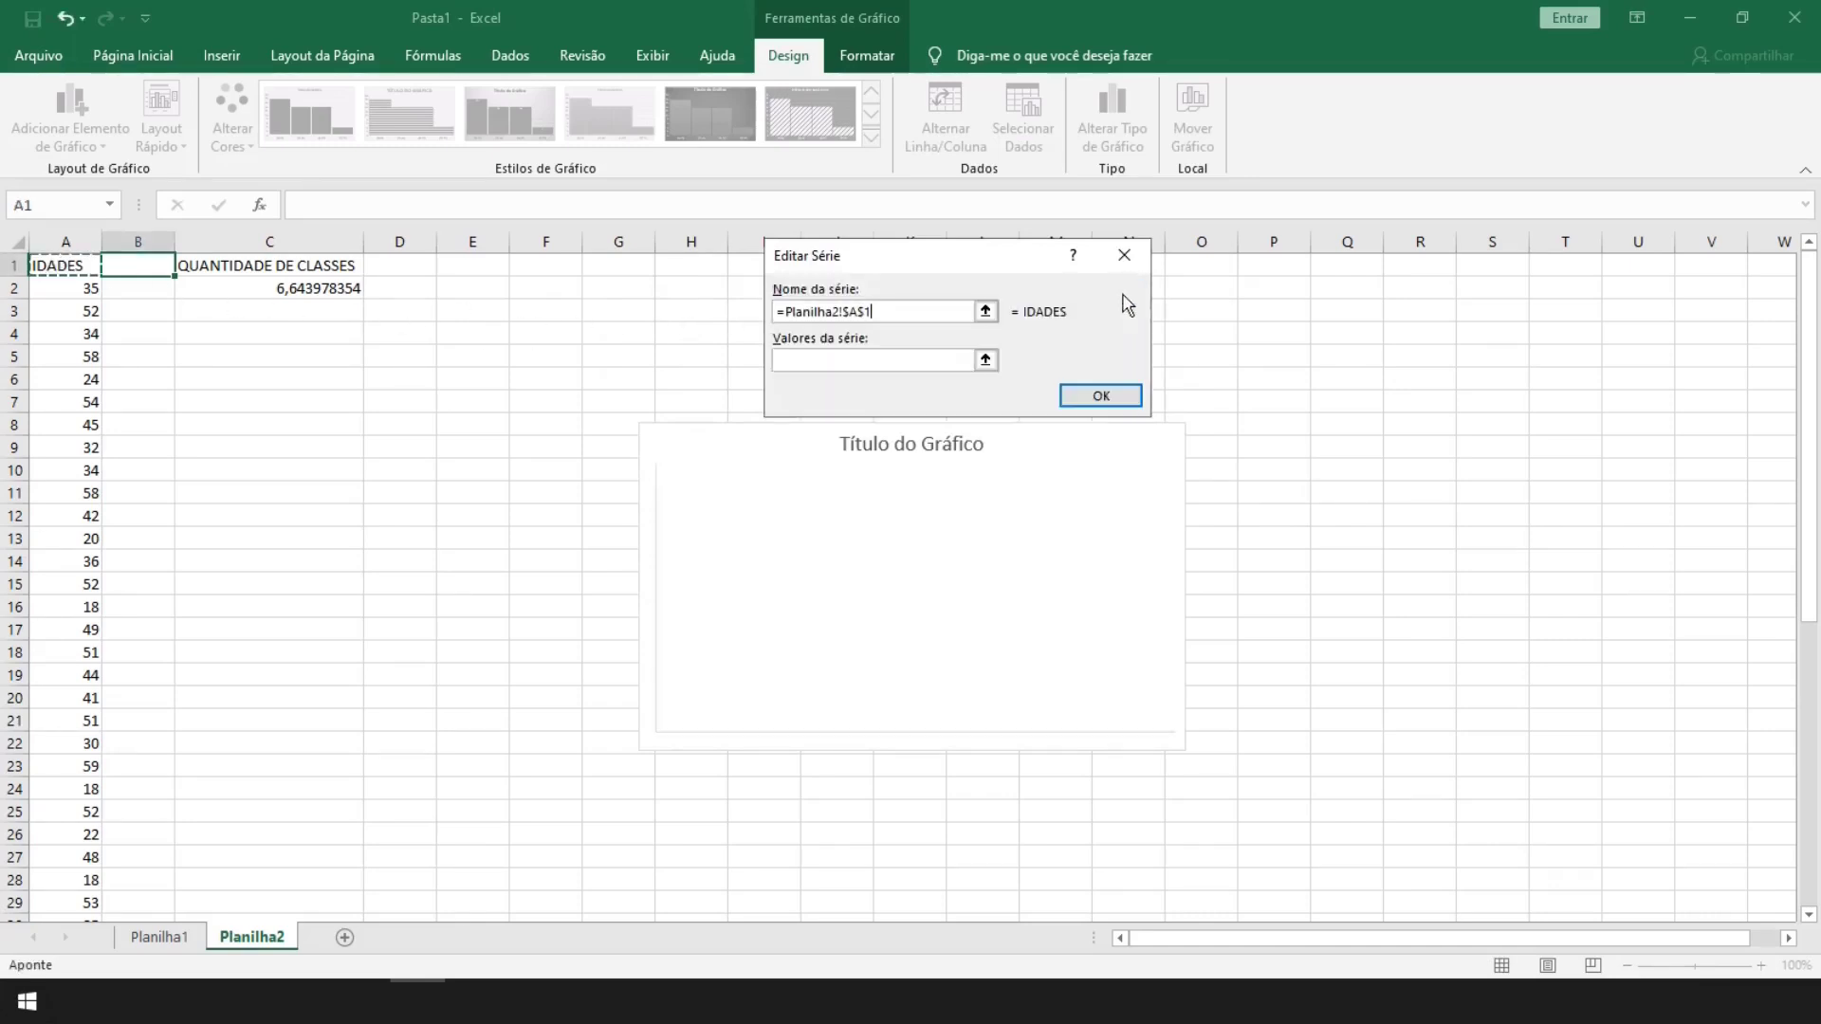
left_click(987, 361)
left_click_drag(84, 288, 74, 880)
left_click(1130, 294)
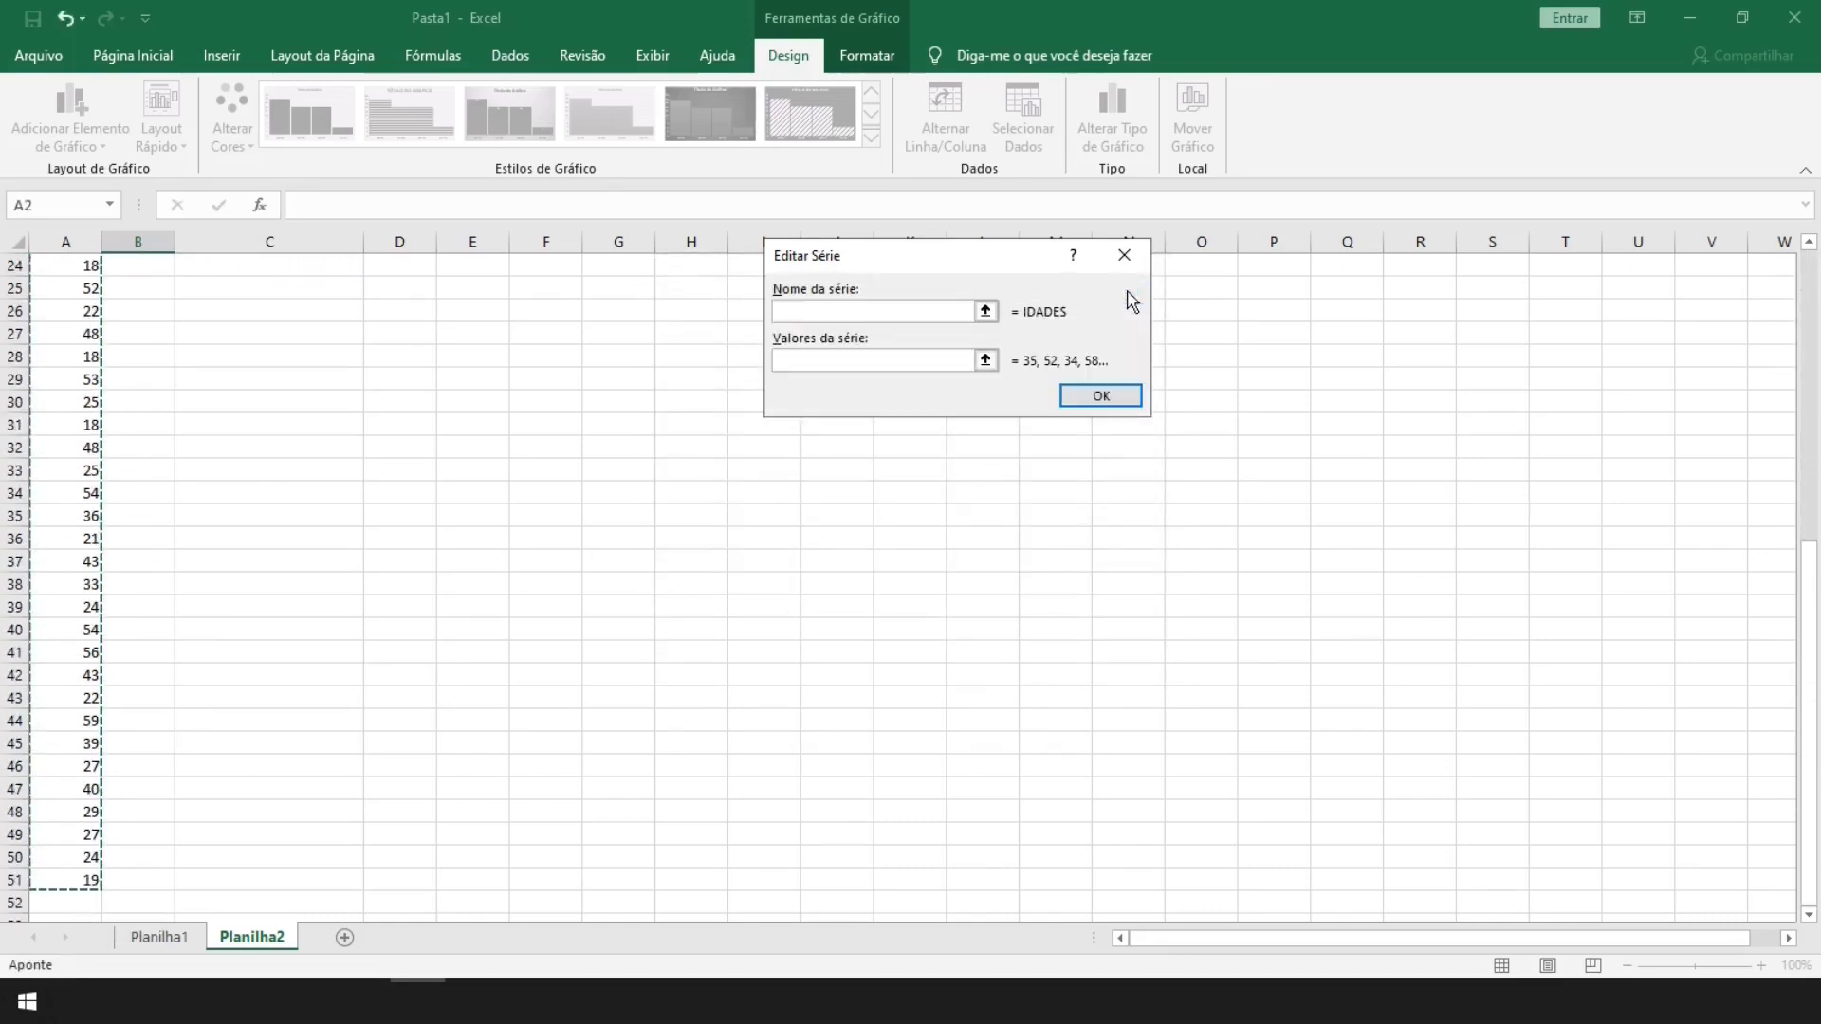
left_click(1090, 398)
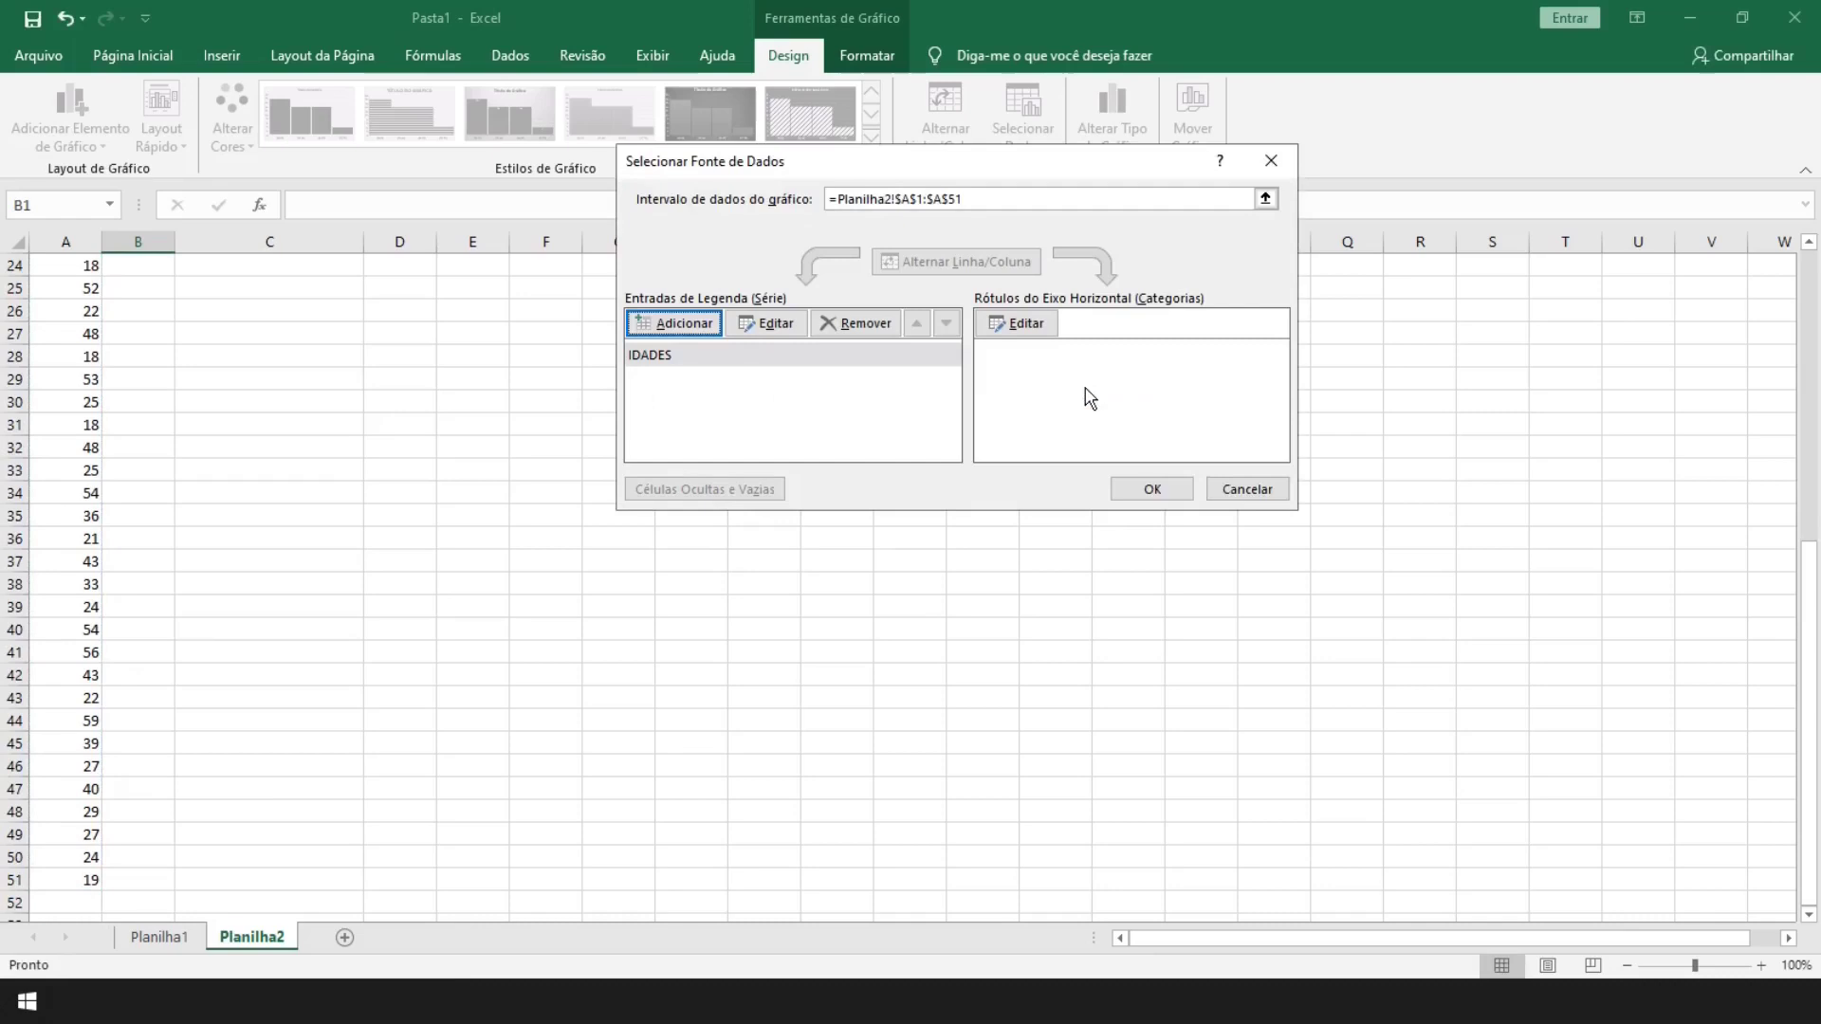
left_click(1149, 488)
Format the histogram's horizontal axis to group the ages by number of bins, set to 7
left_click_drag(1808, 654, 1790, 294)
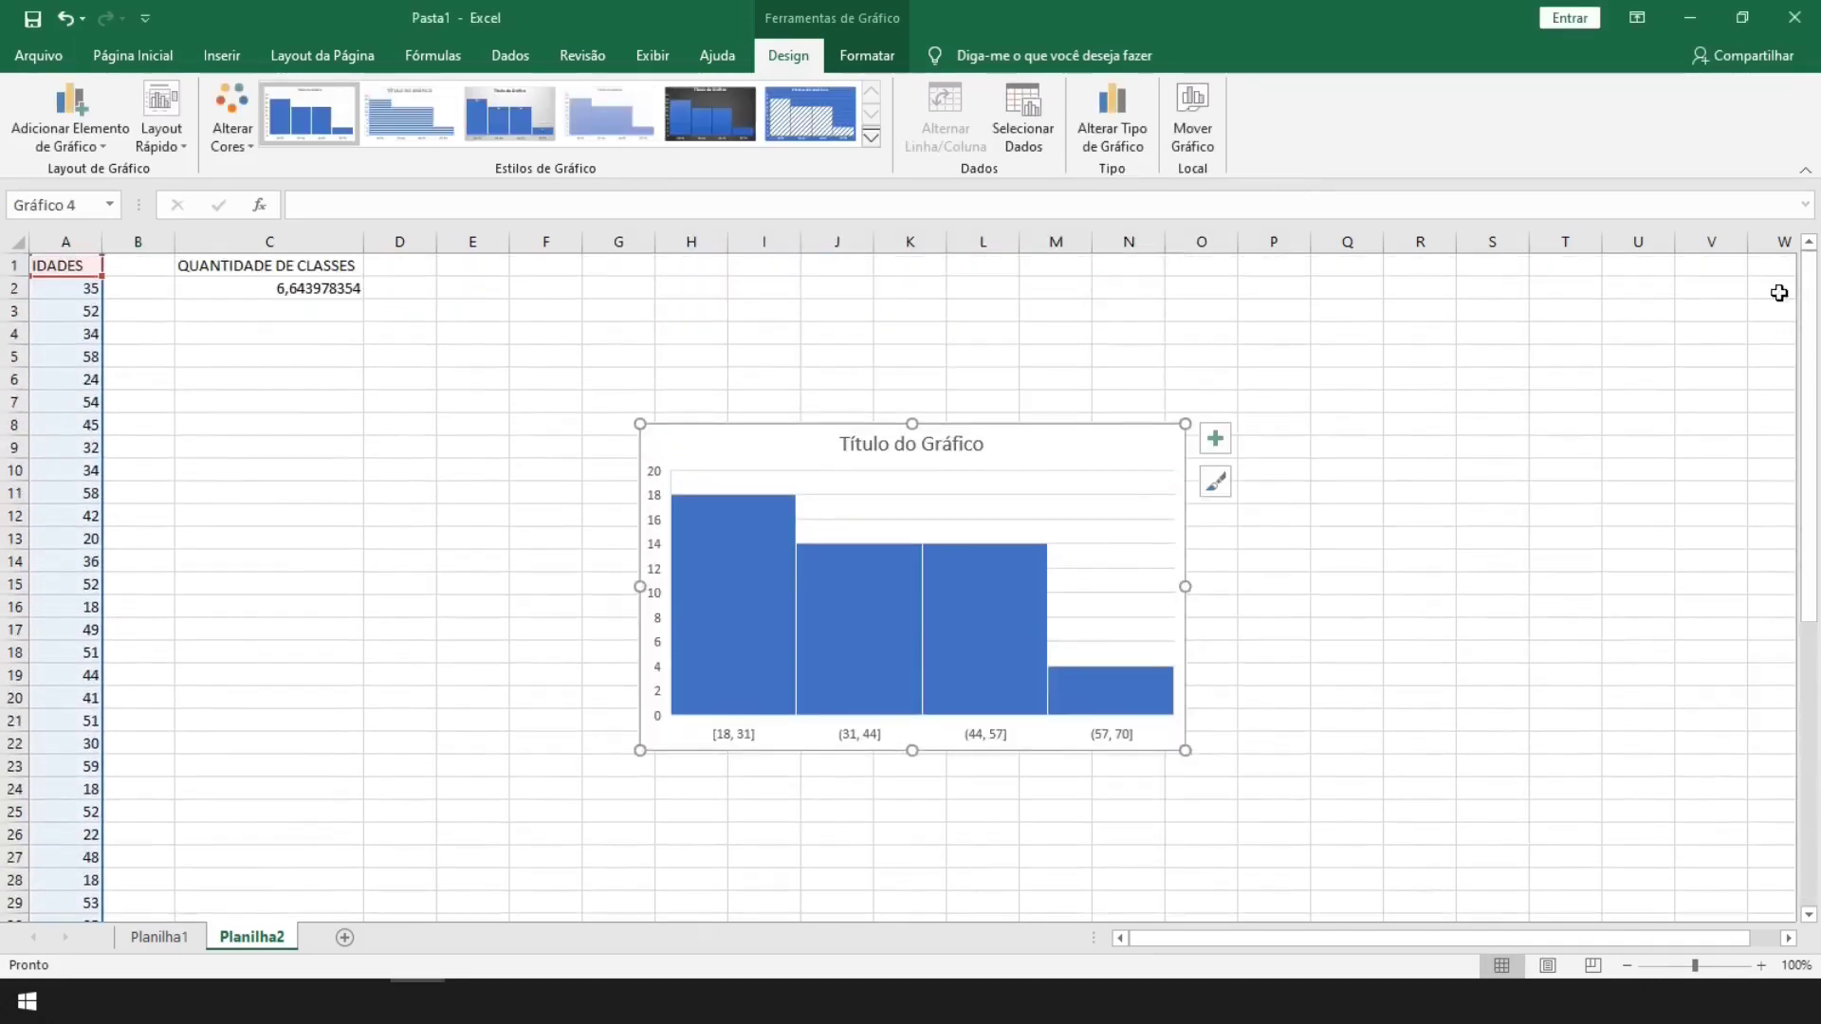
right_click(739, 746)
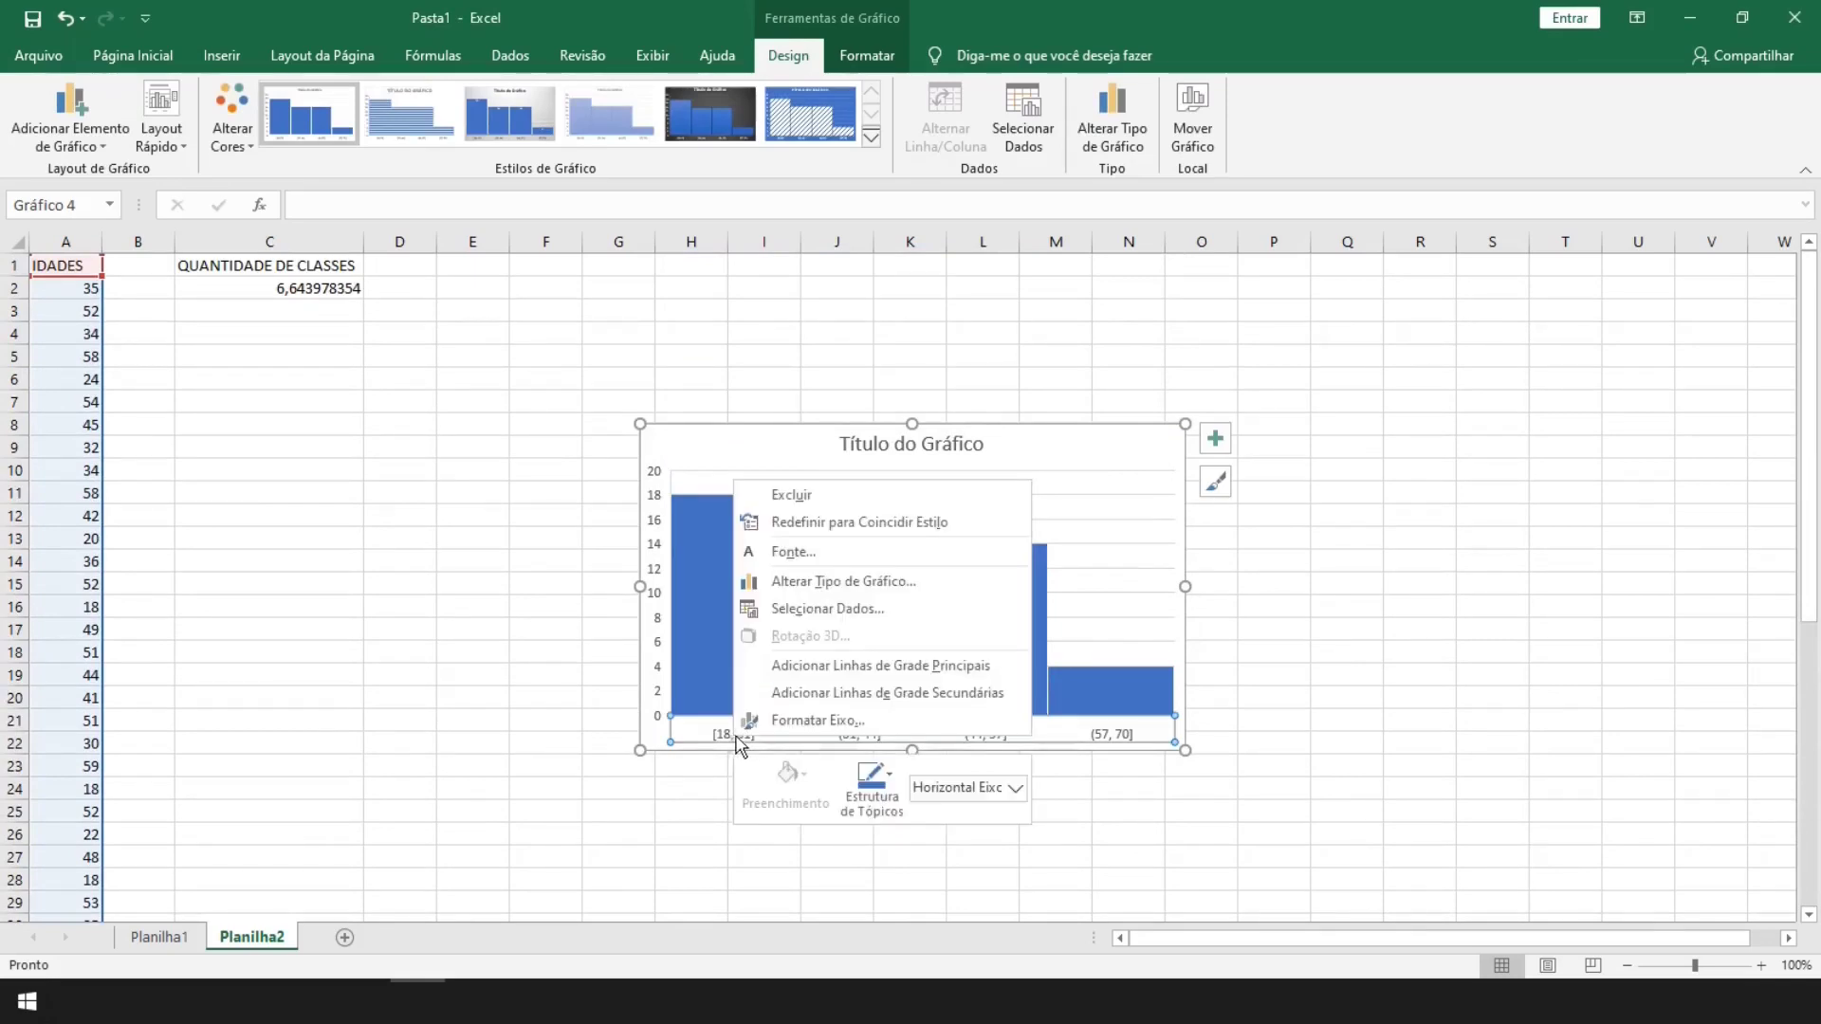
left_click(783, 723)
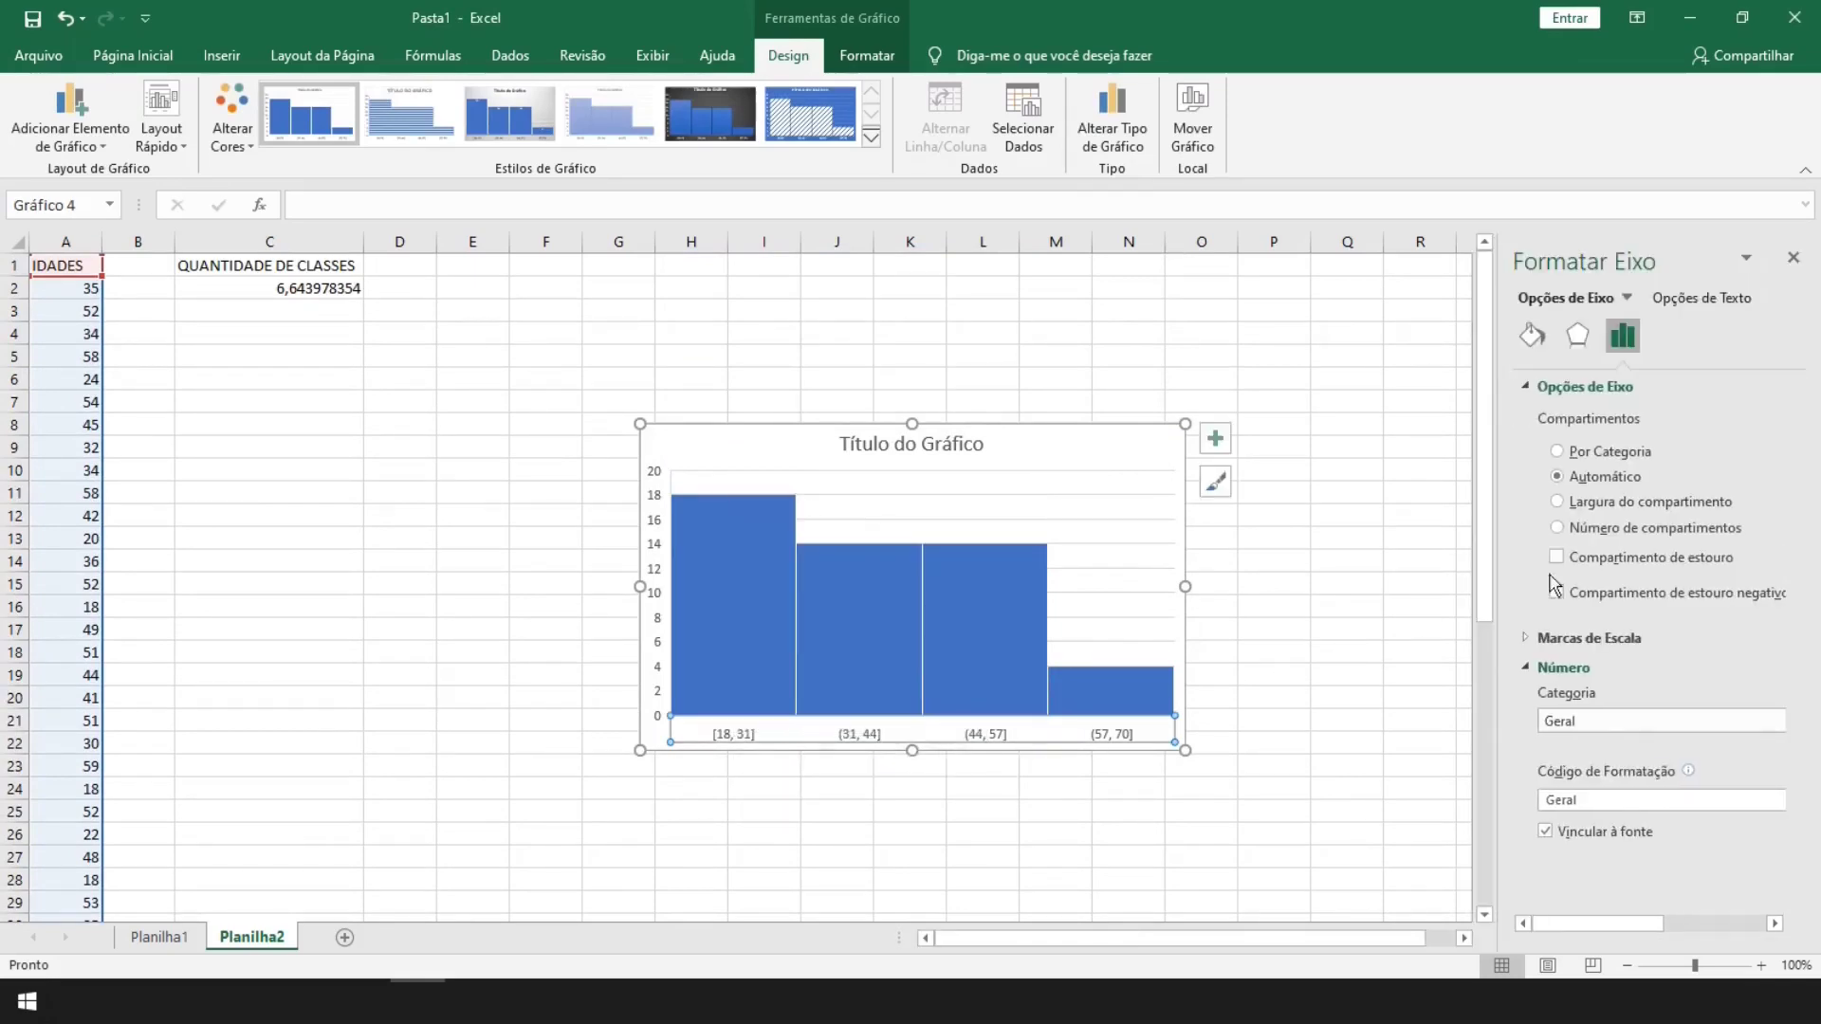
left_click(1574, 530)
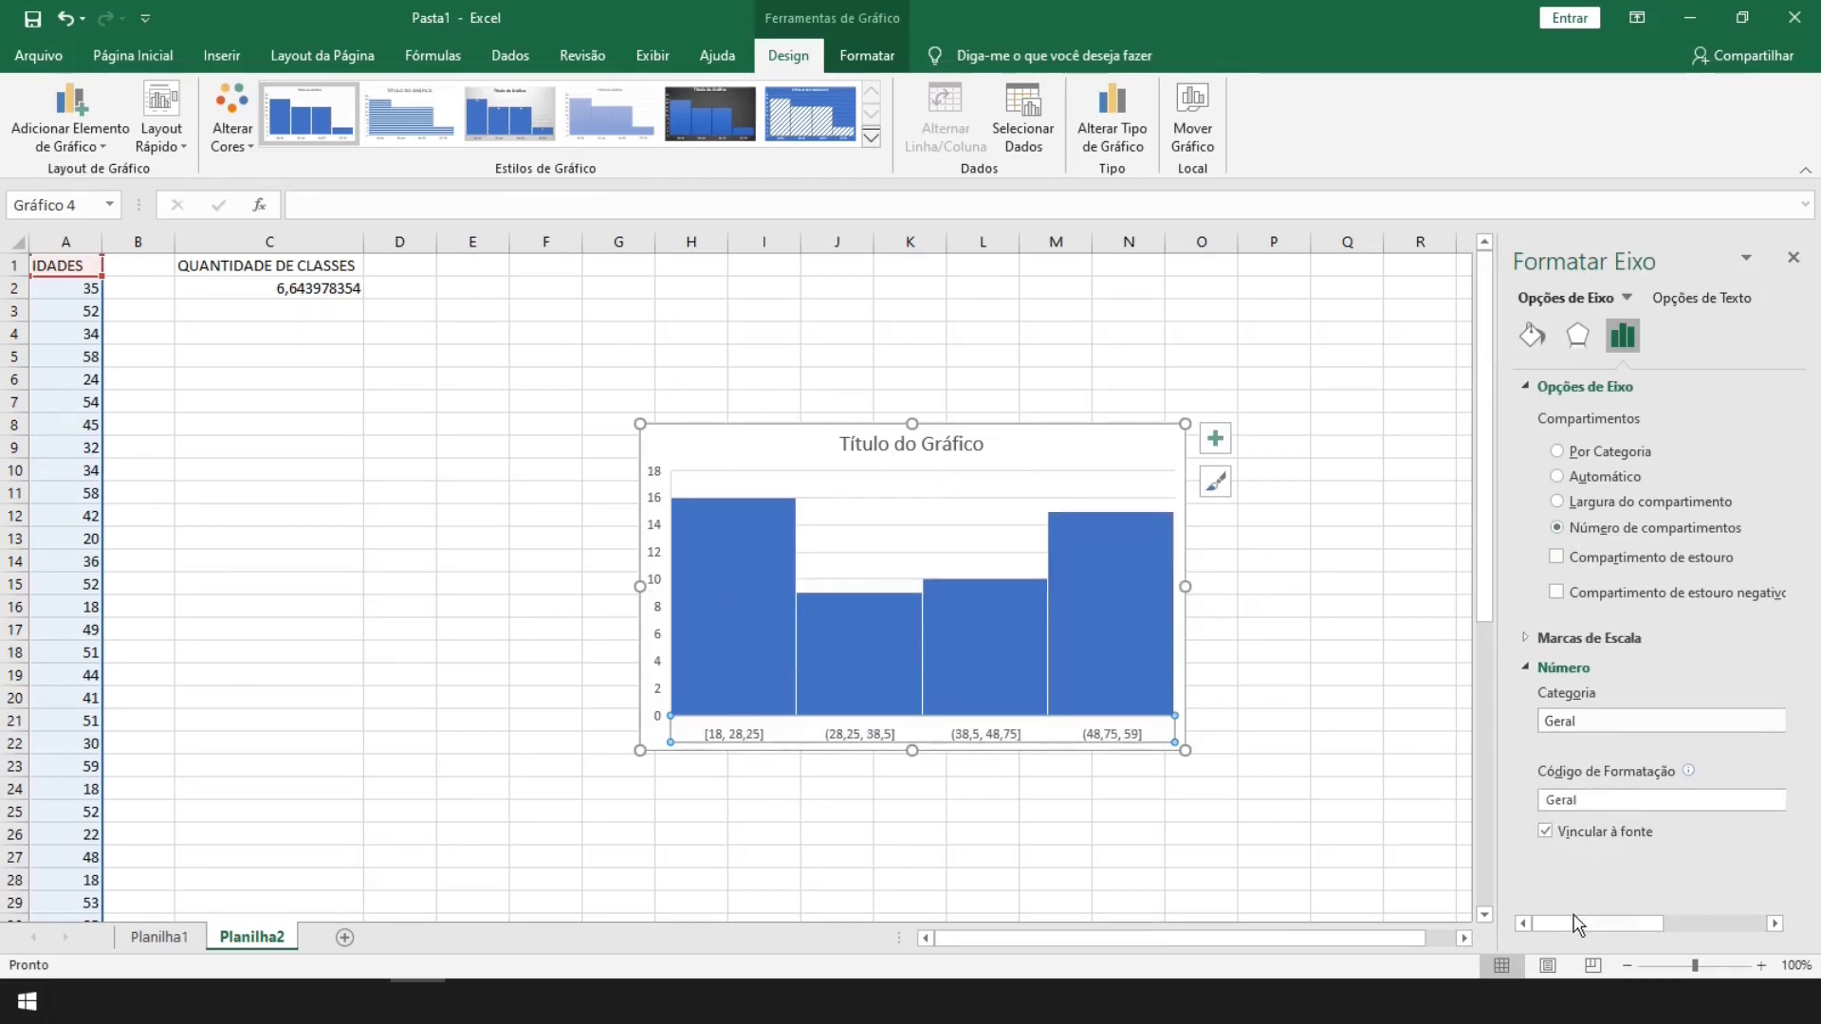
left_click_drag(1574, 923, 1674, 923)
left_click(1712, 531)
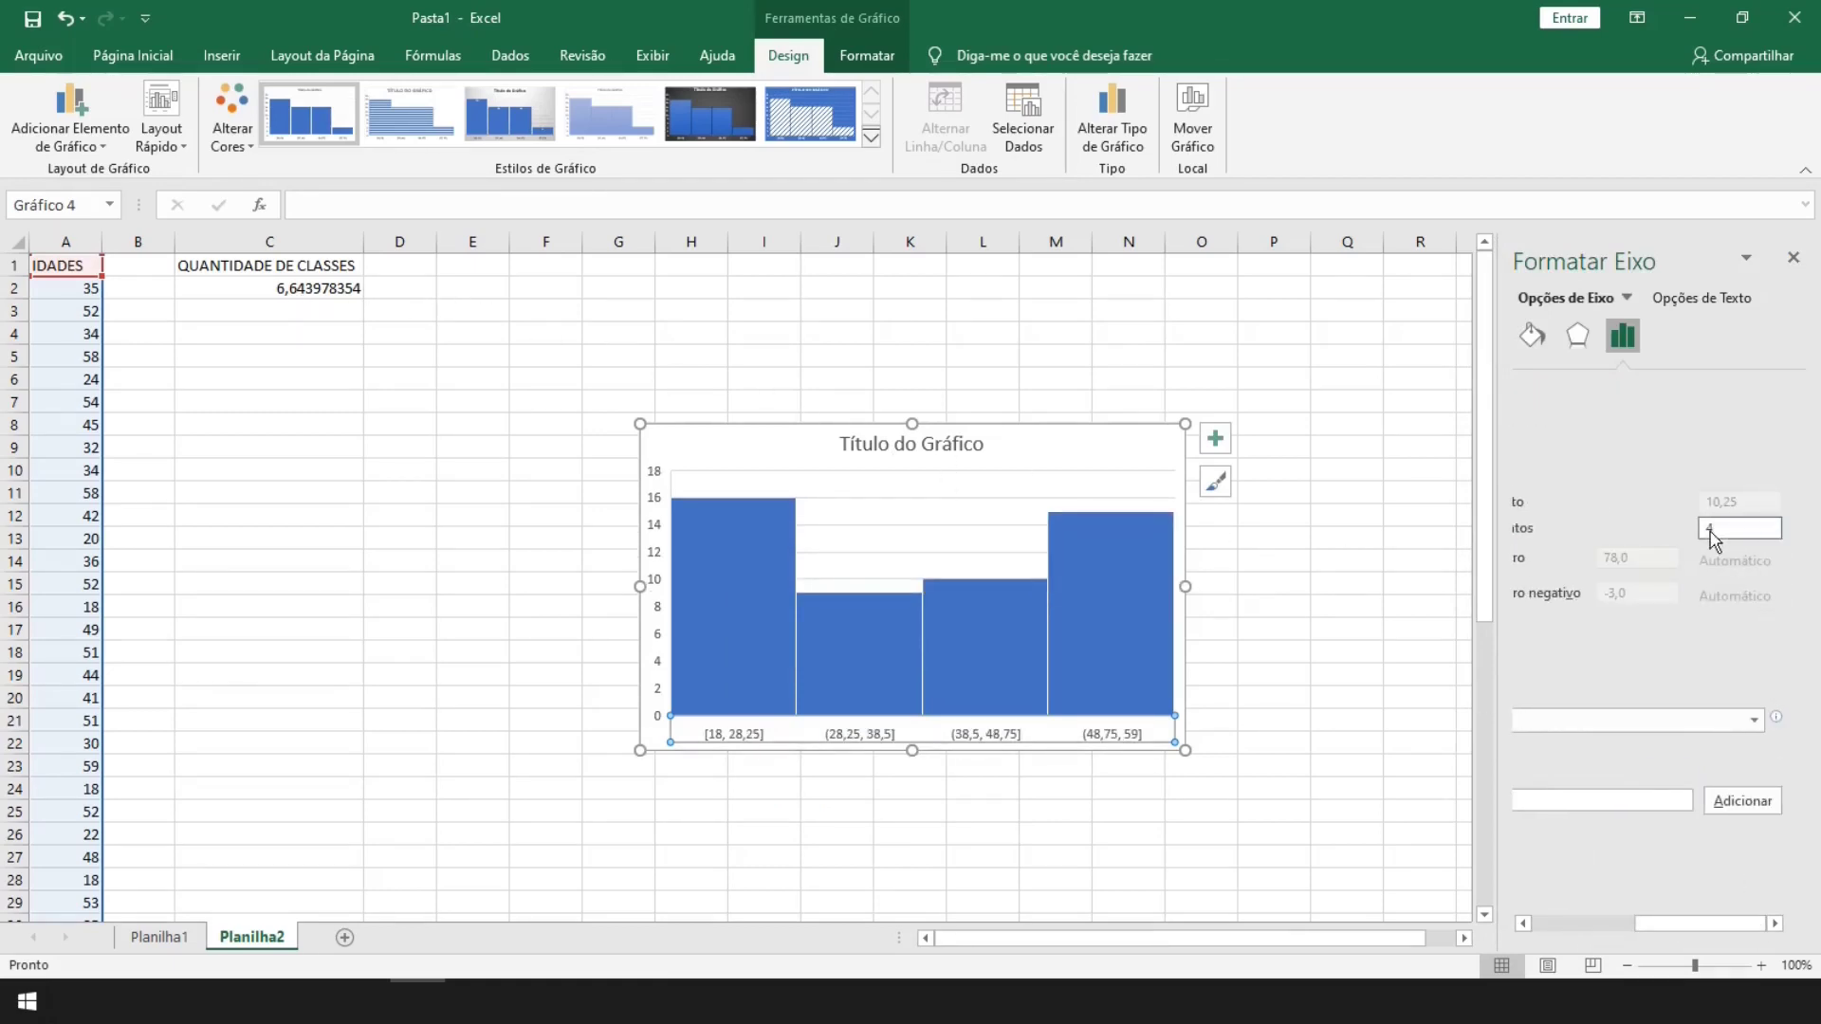
left_click_drag(1712, 537, 1677, 539)
key("Return")
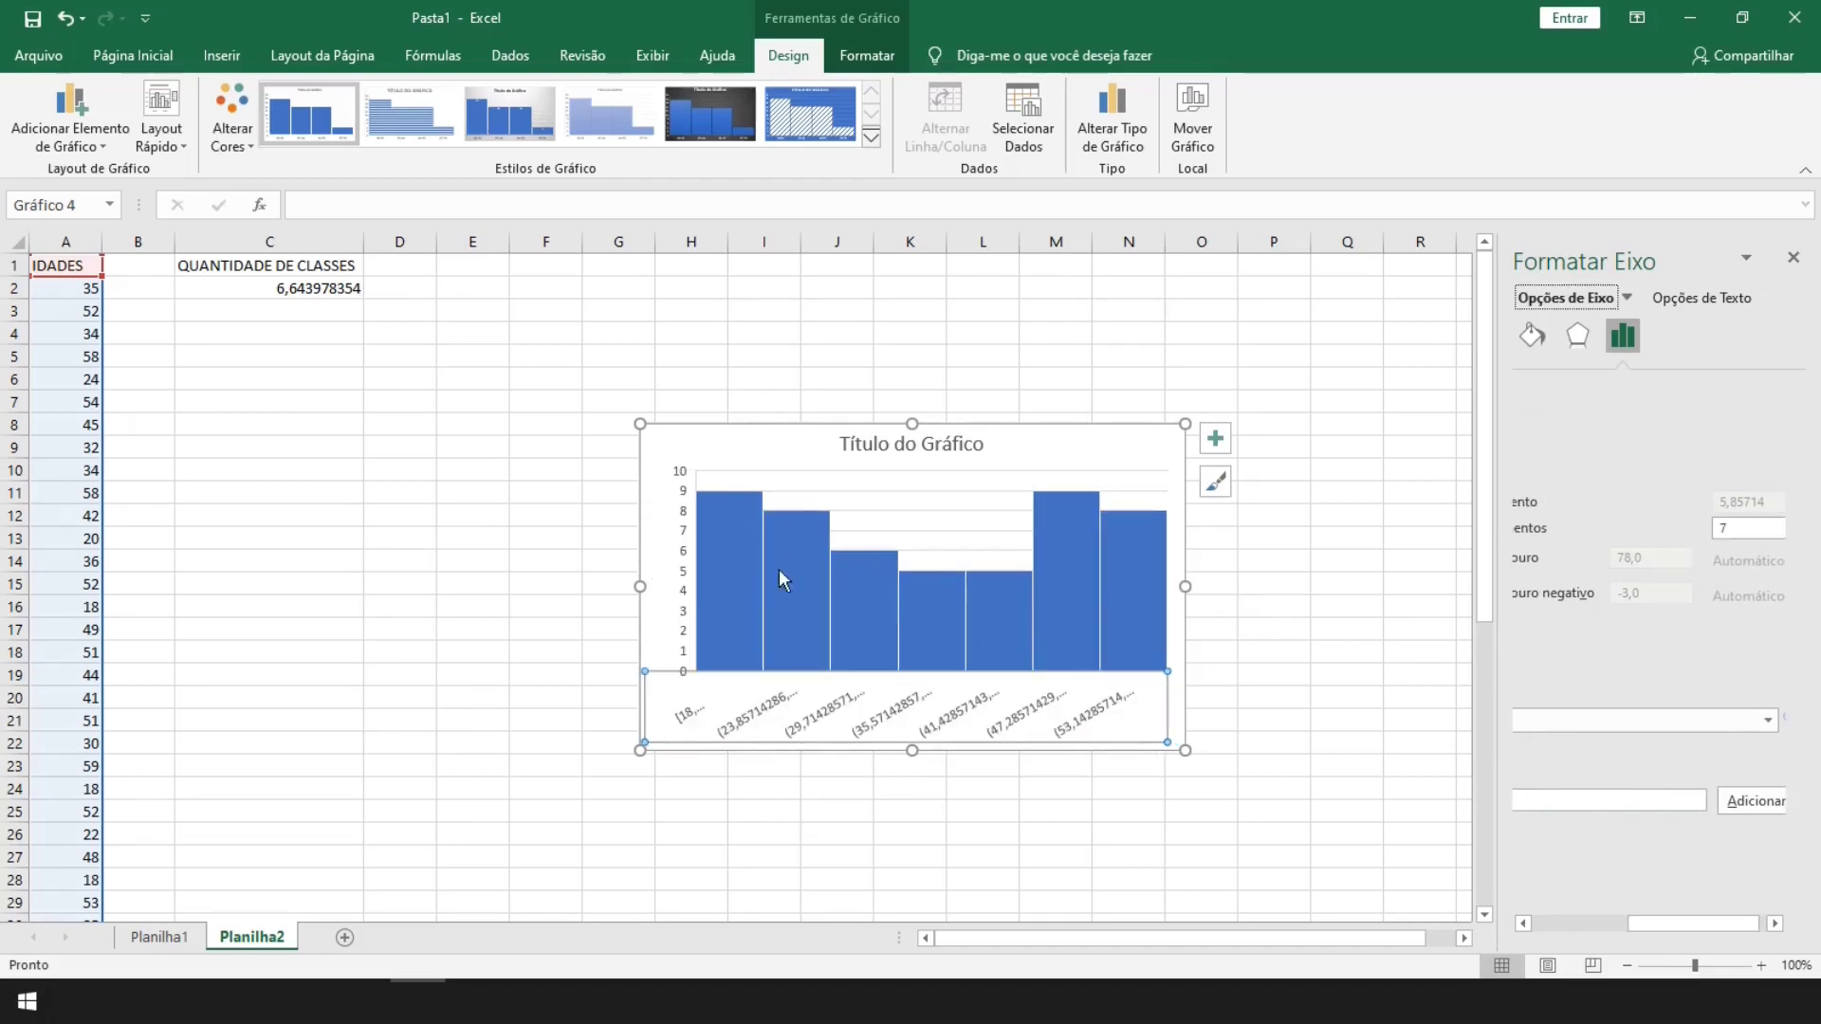
Enlarge the histogram so it spans about columns C to P and rows 4 to 25
left_click_drag(640, 424, 325, 330)
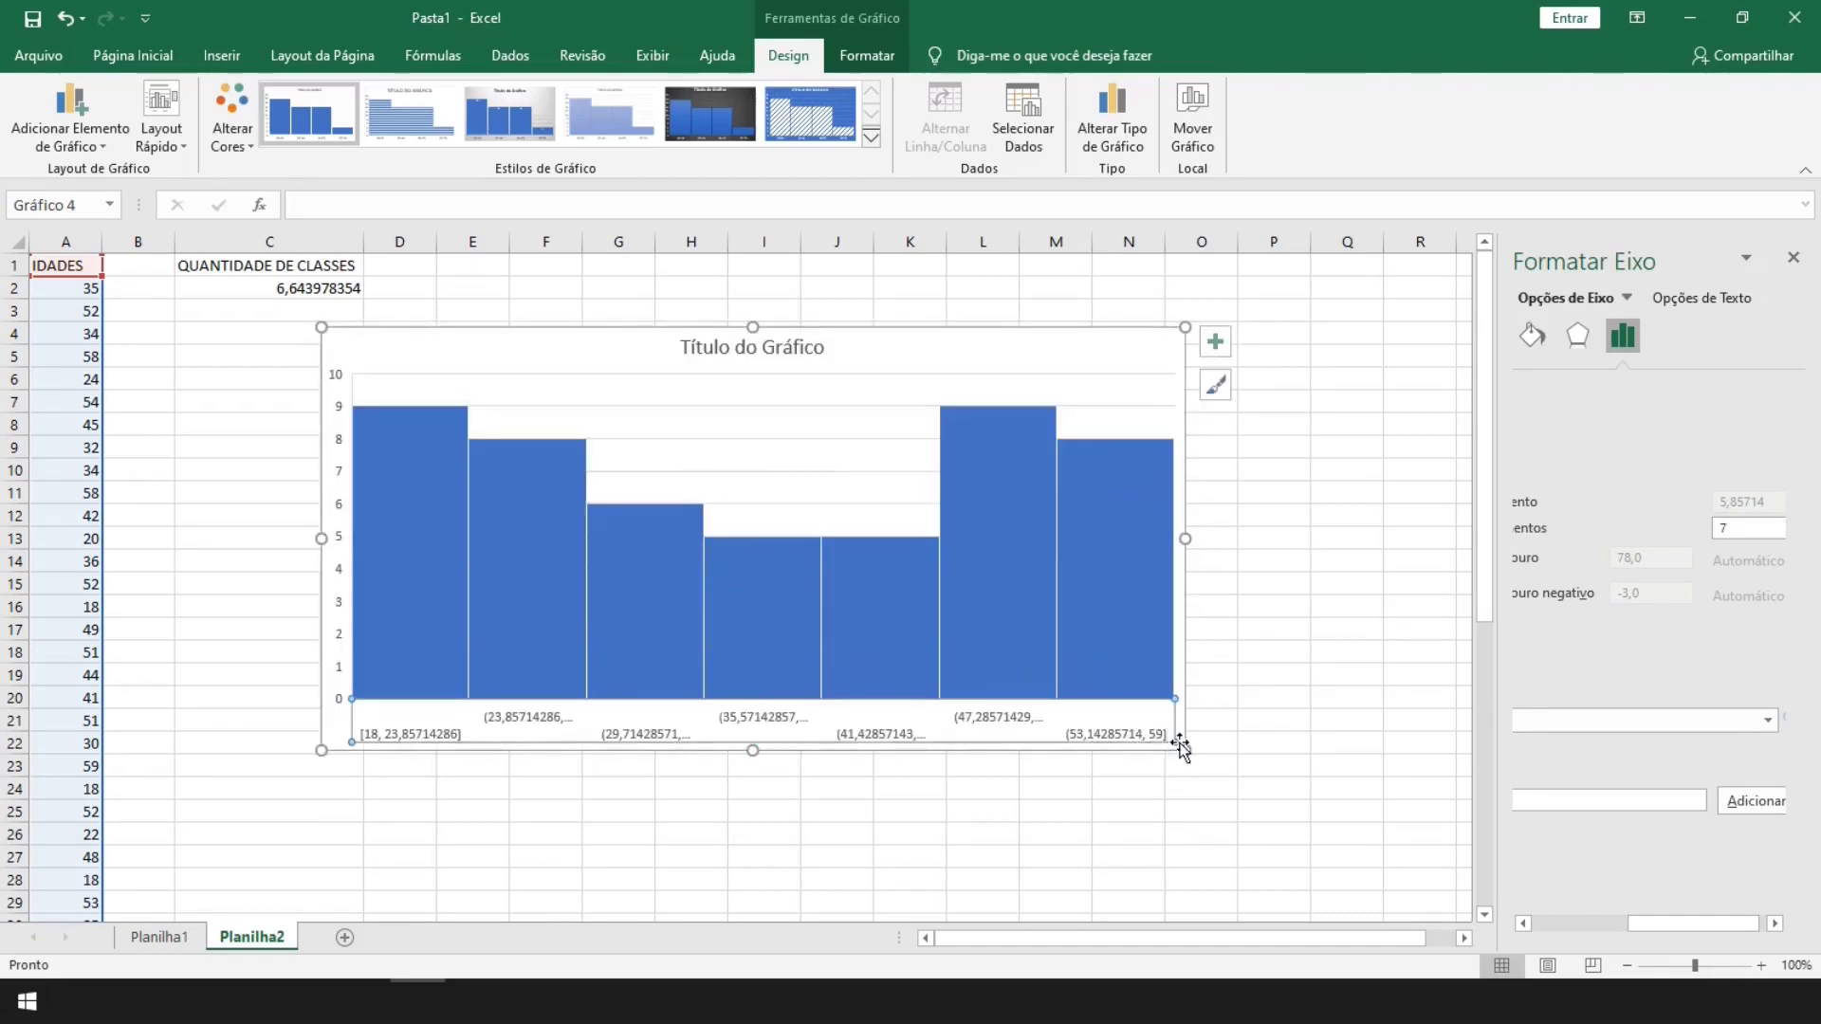
left_click_drag(1182, 752, 1295, 817)
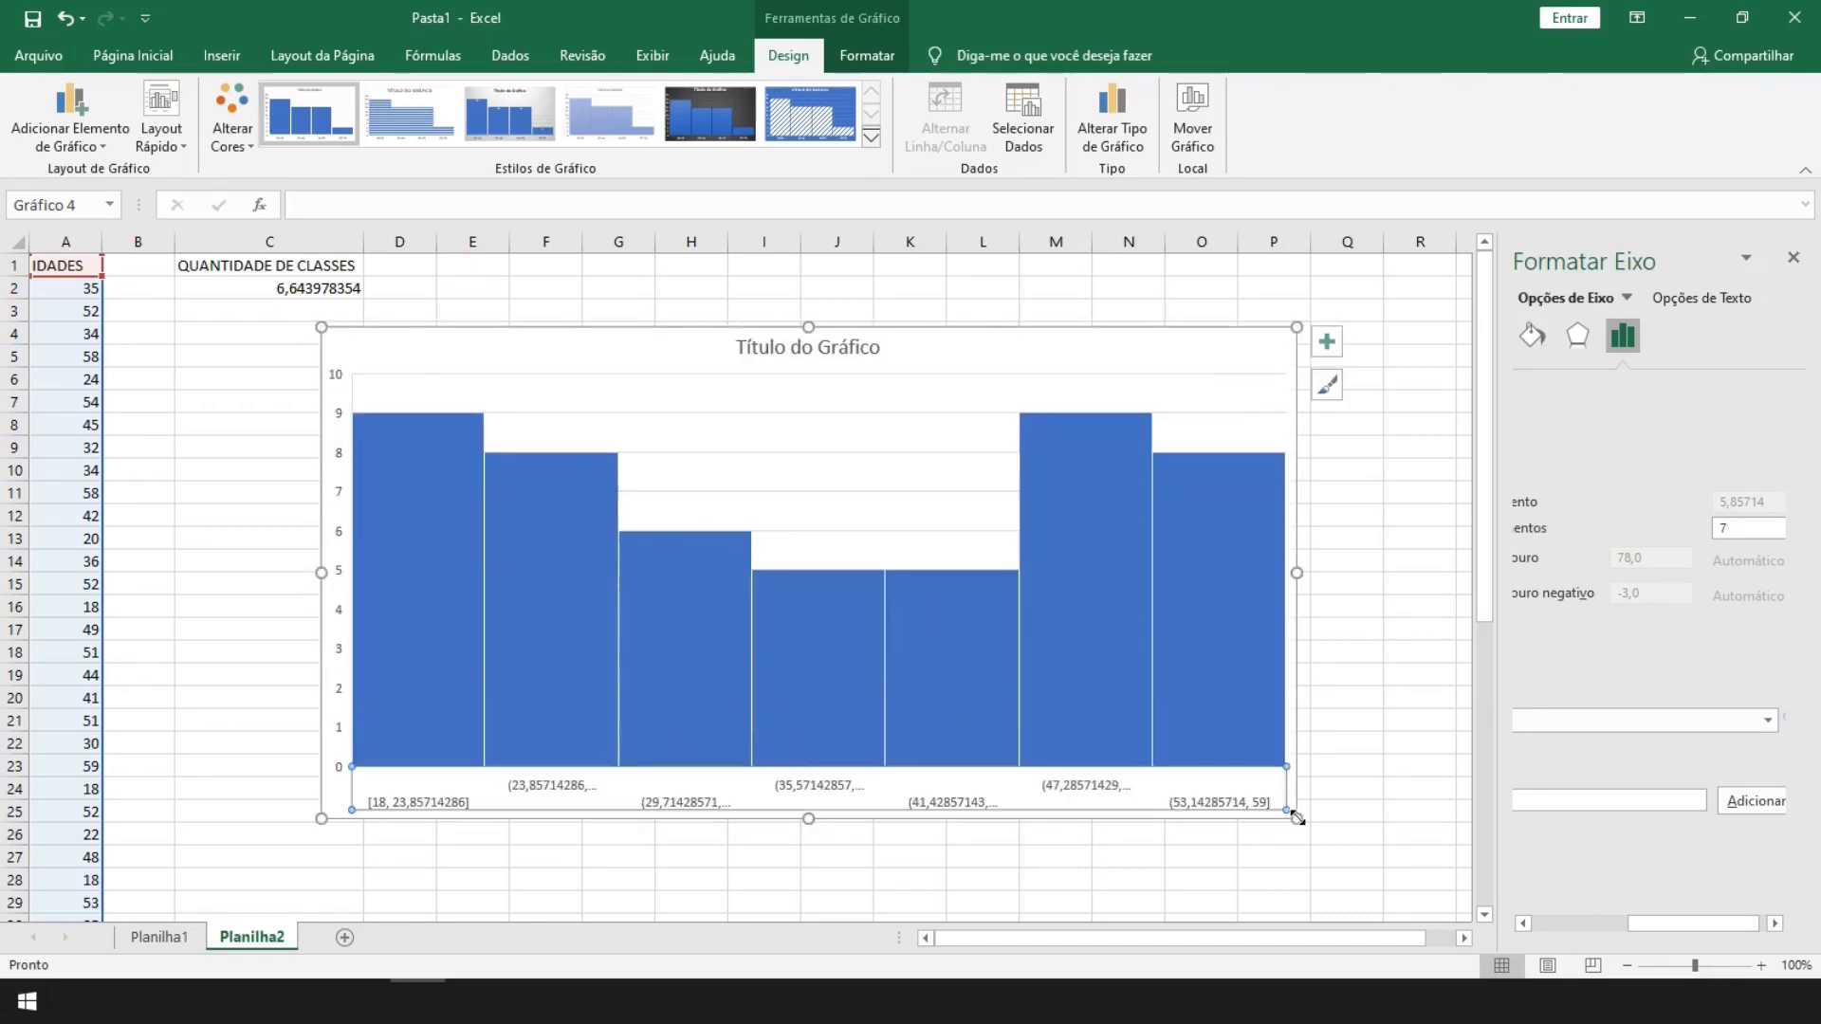
left_click_drag(1297, 575, 1318, 580)
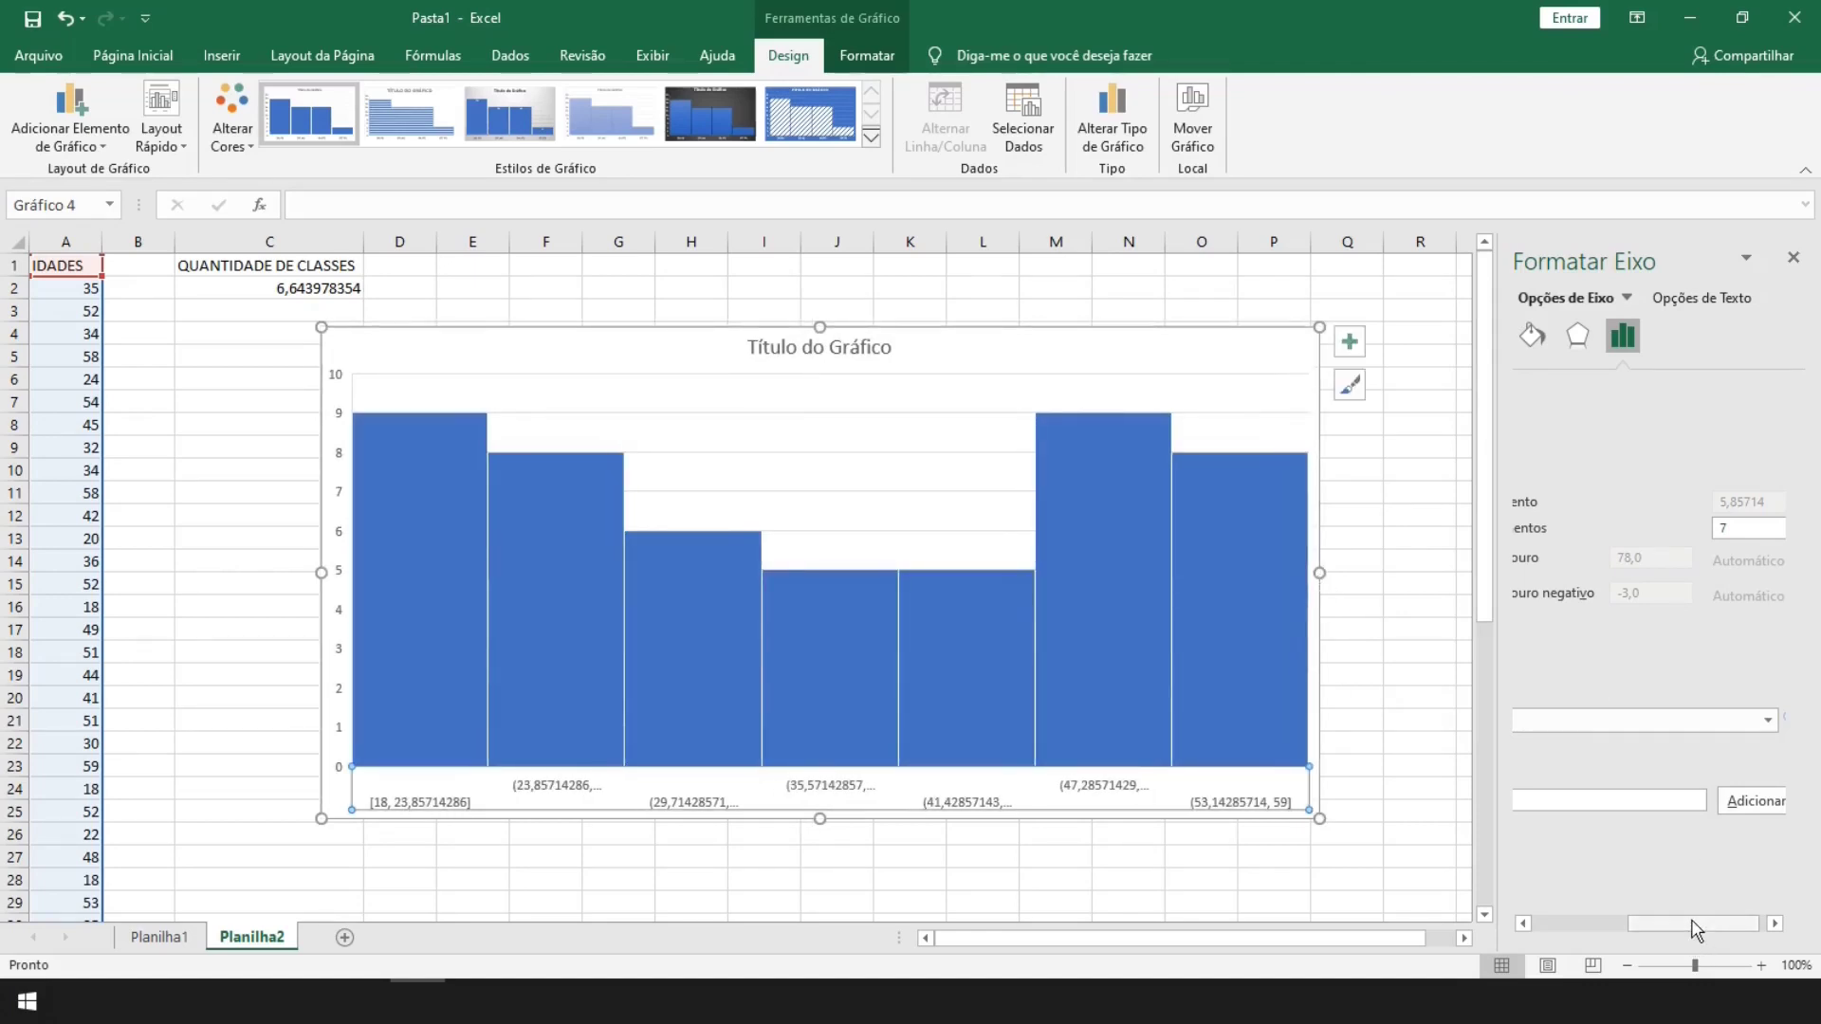
Format the histogram's horizontal axis labels with the Número category and 0 decimal places
left_click_drag(1694, 924, 1520, 925)
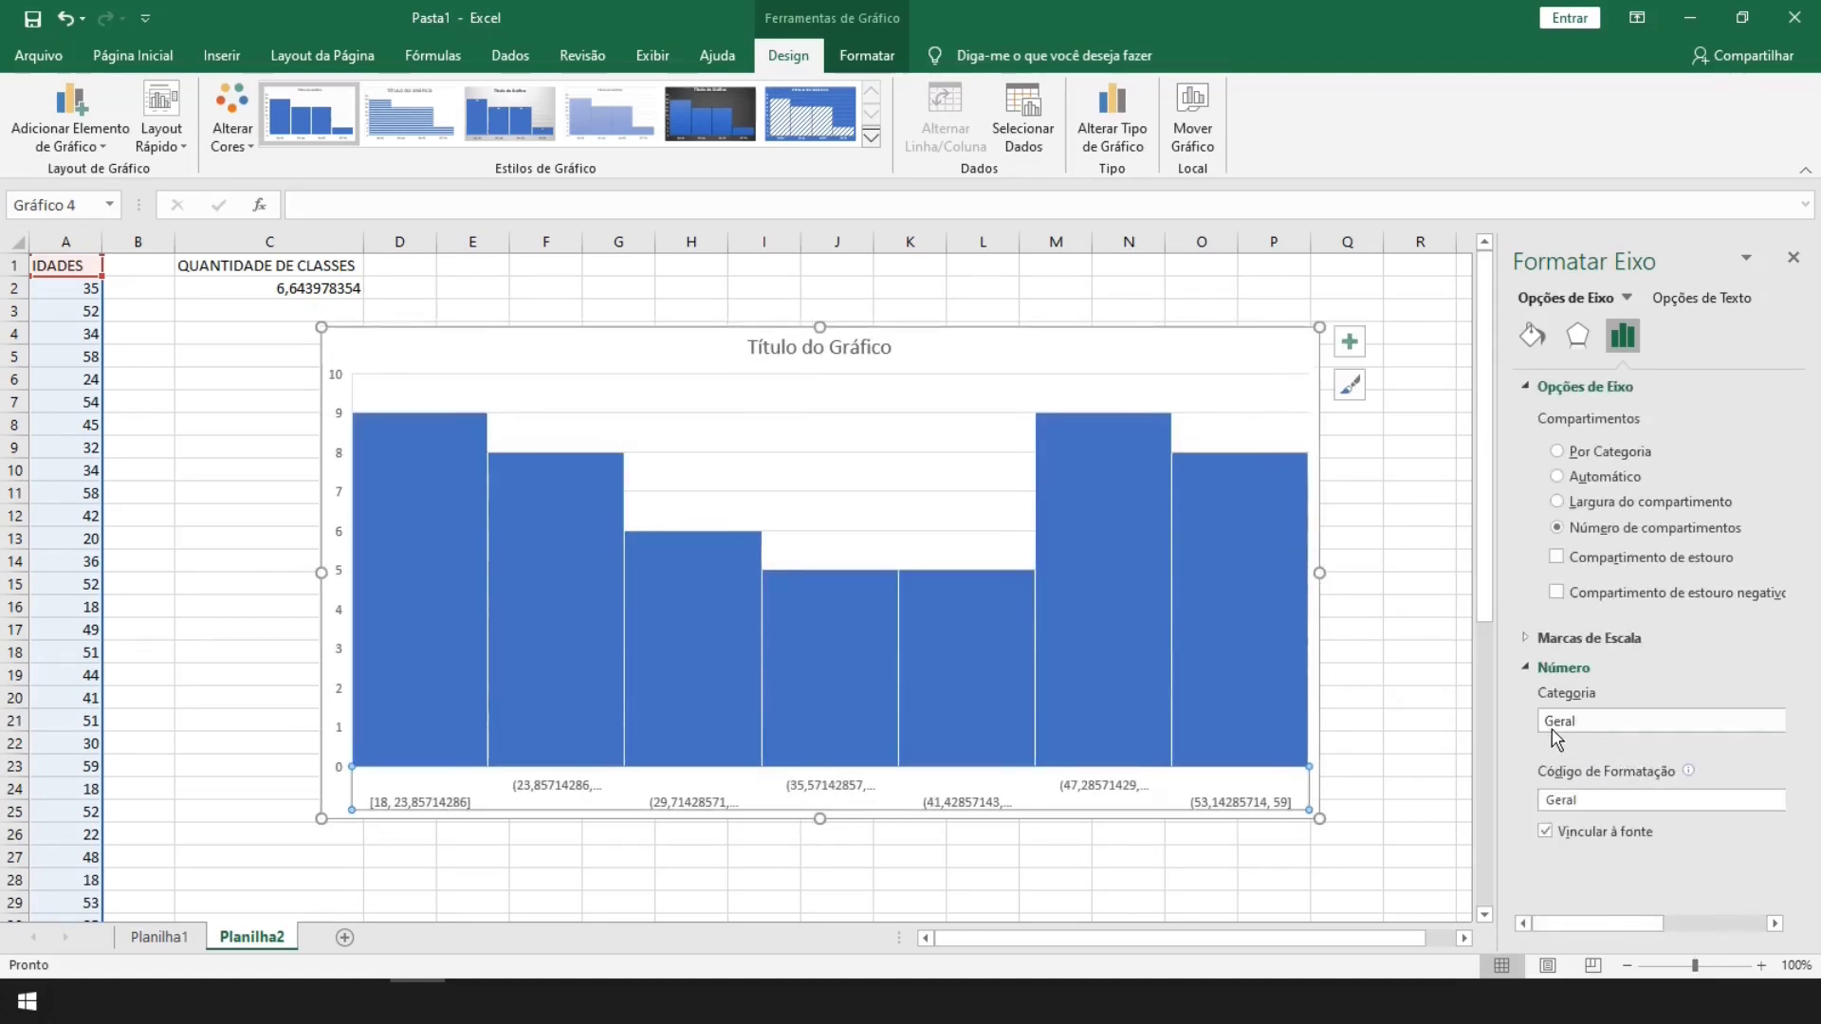
left_click_drag(1586, 931, 1707, 935)
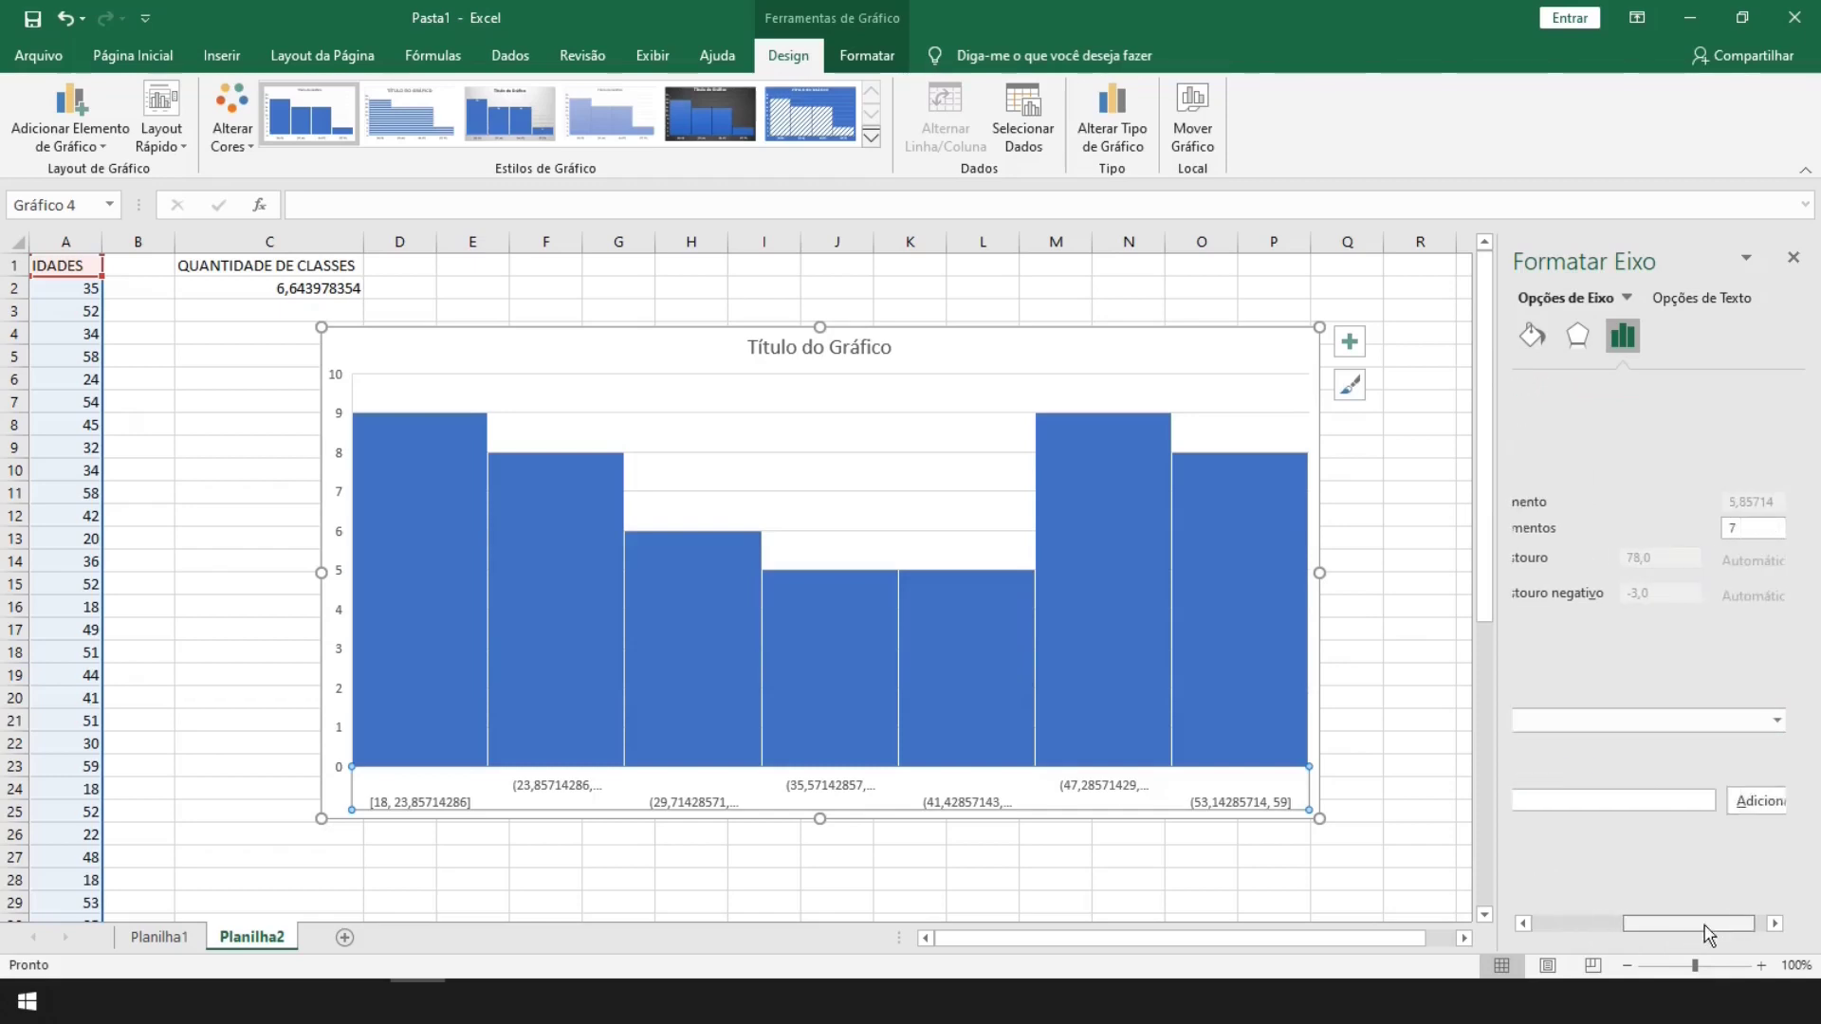
left_click(1756, 718)
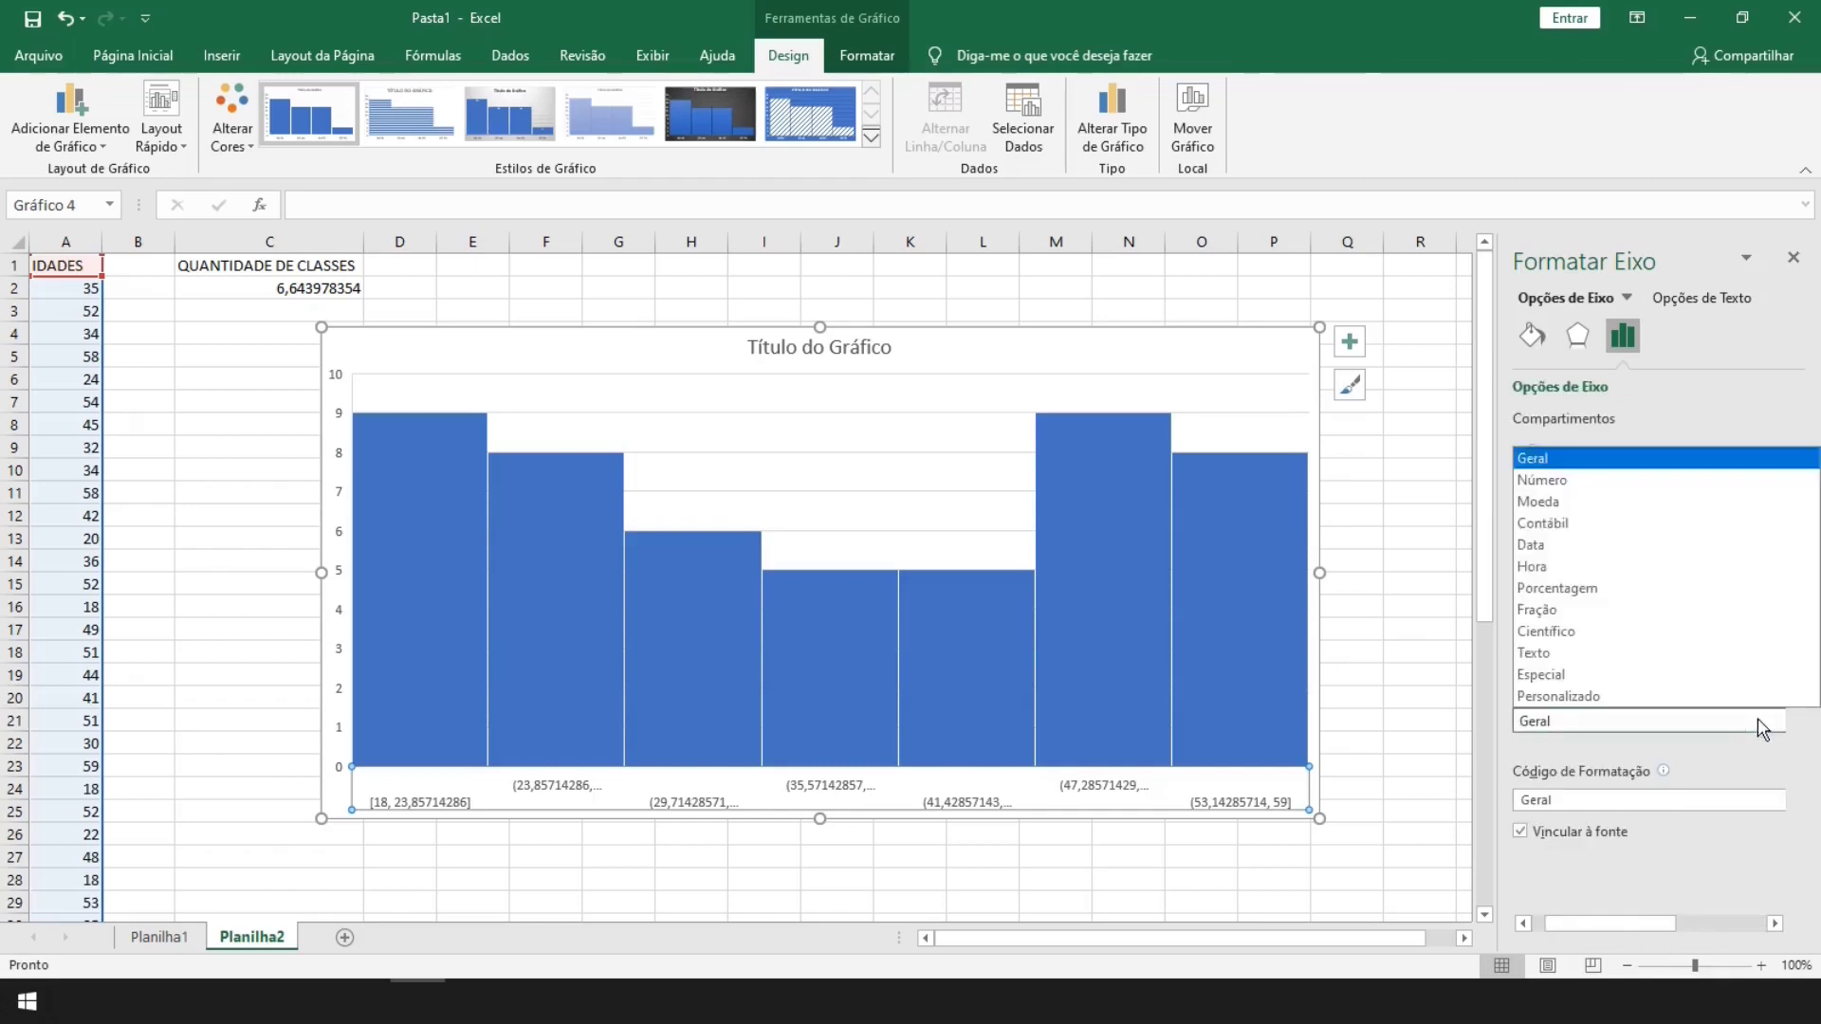
left_click(1567, 480)
left_click_drag(1664, 747, 1625, 752)
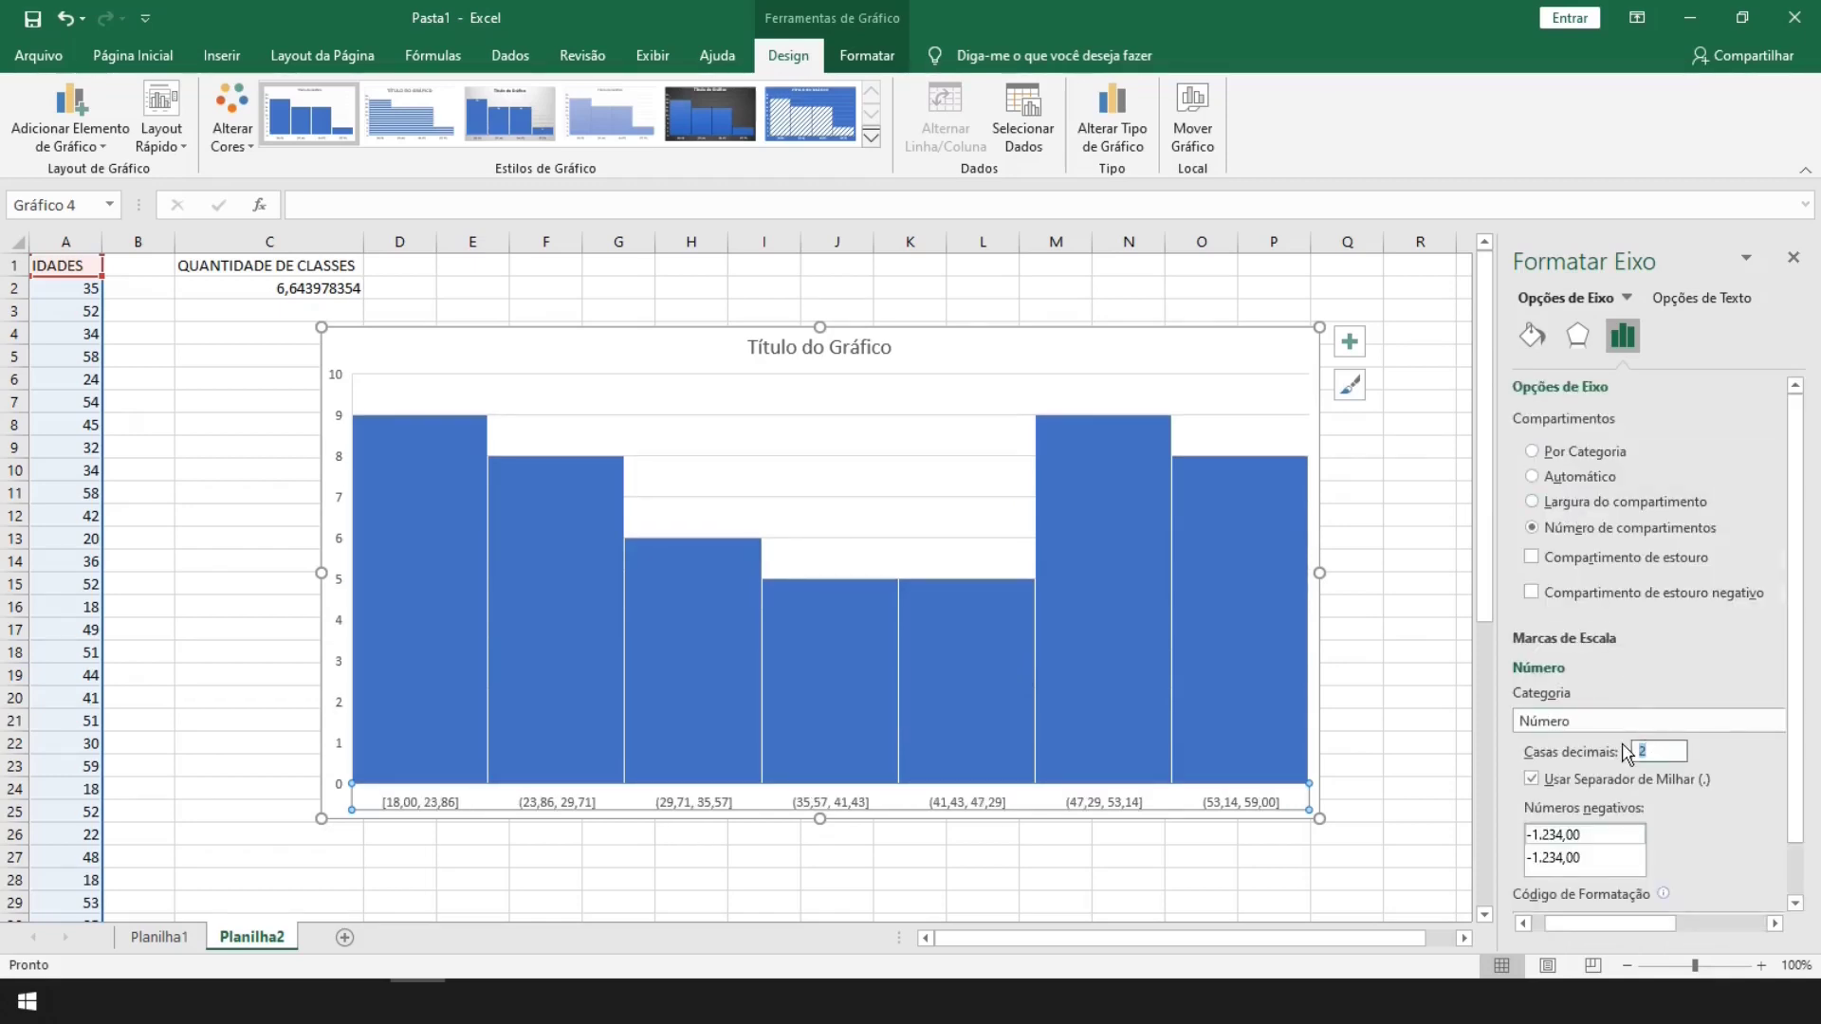
key("Return")
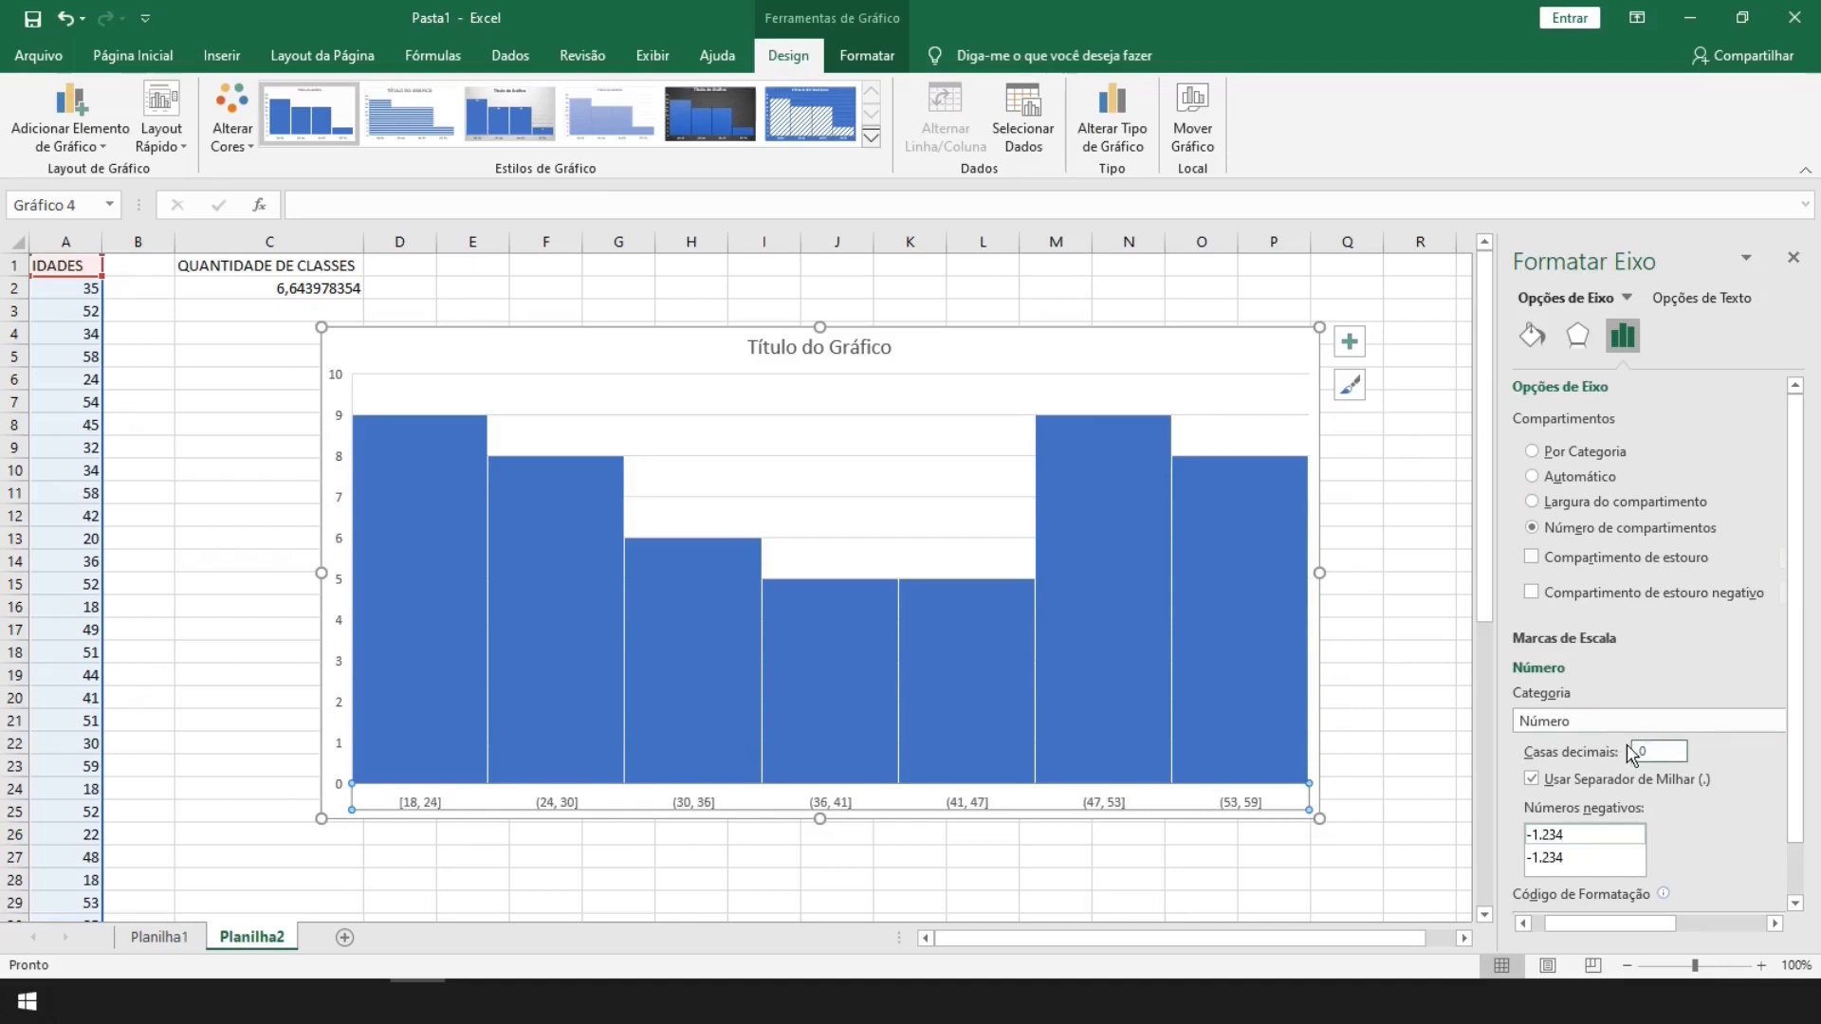
Widen the histogram slightly toward column B, select its IDADES series and close the formatting pane
left_click_drag(320, 331, 295, 329)
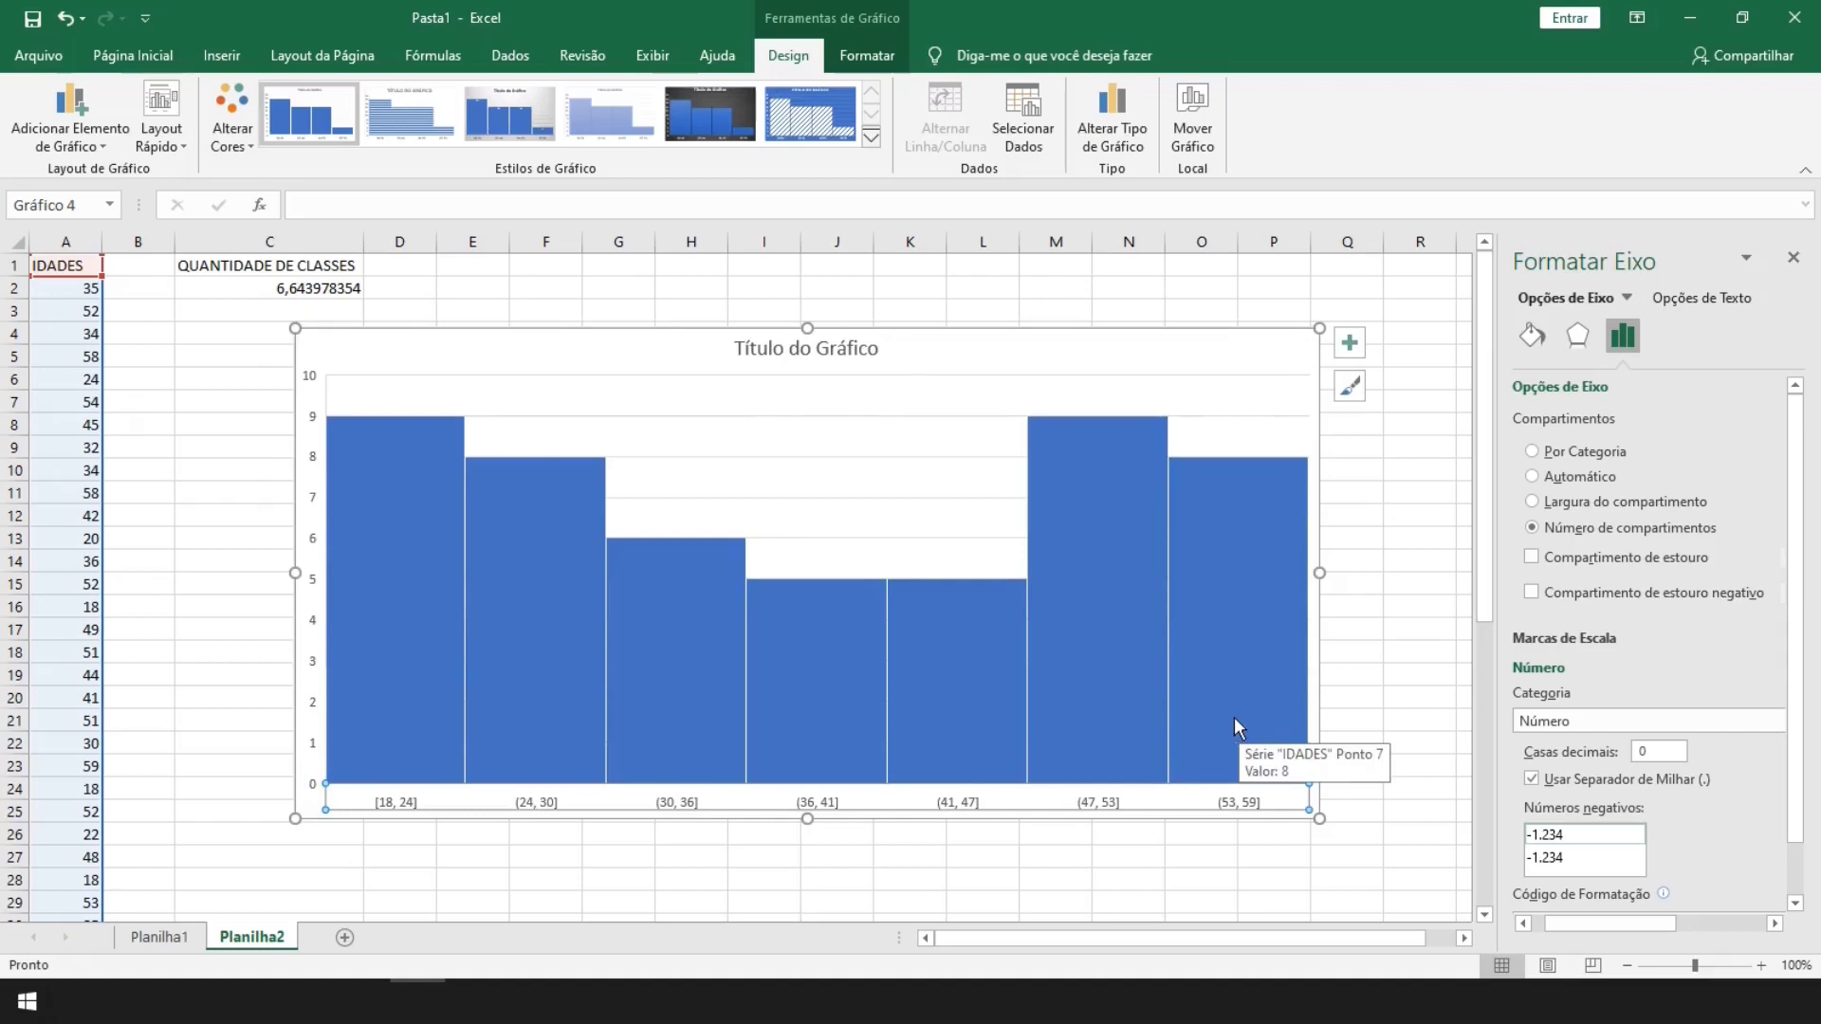
left_click(1104, 553)
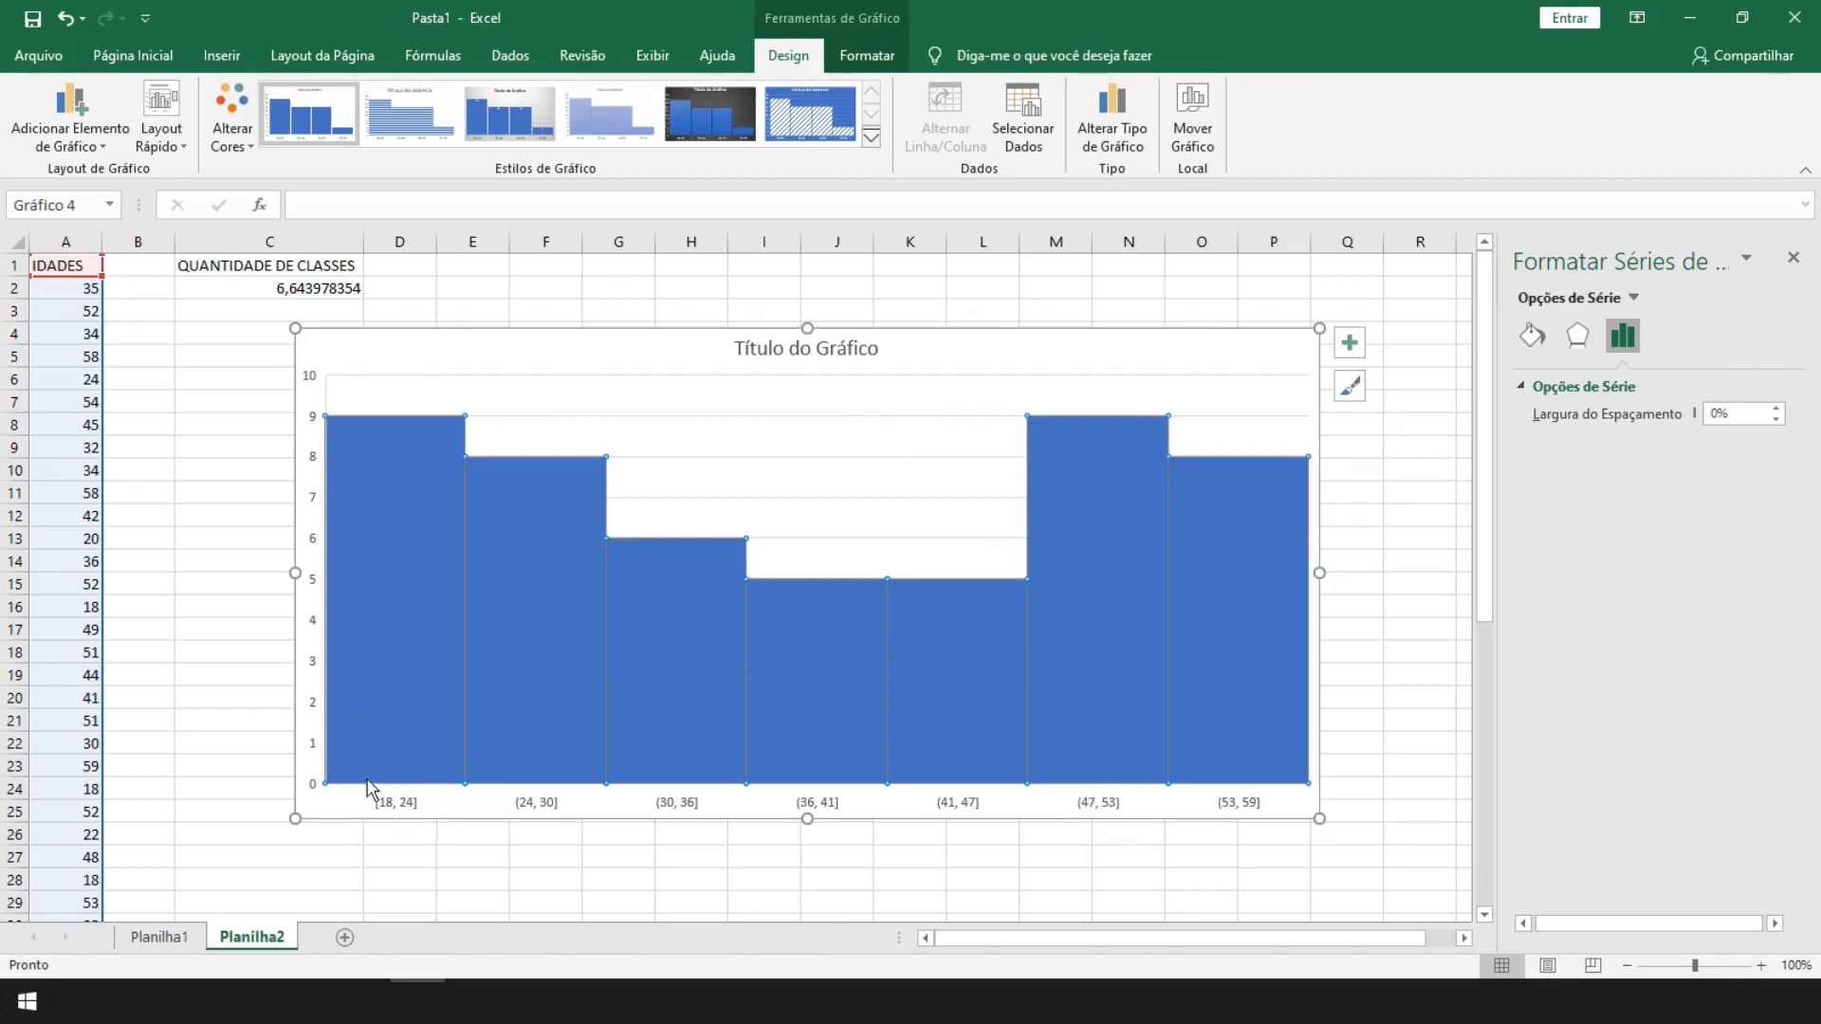
mouse_move(1226, 491)
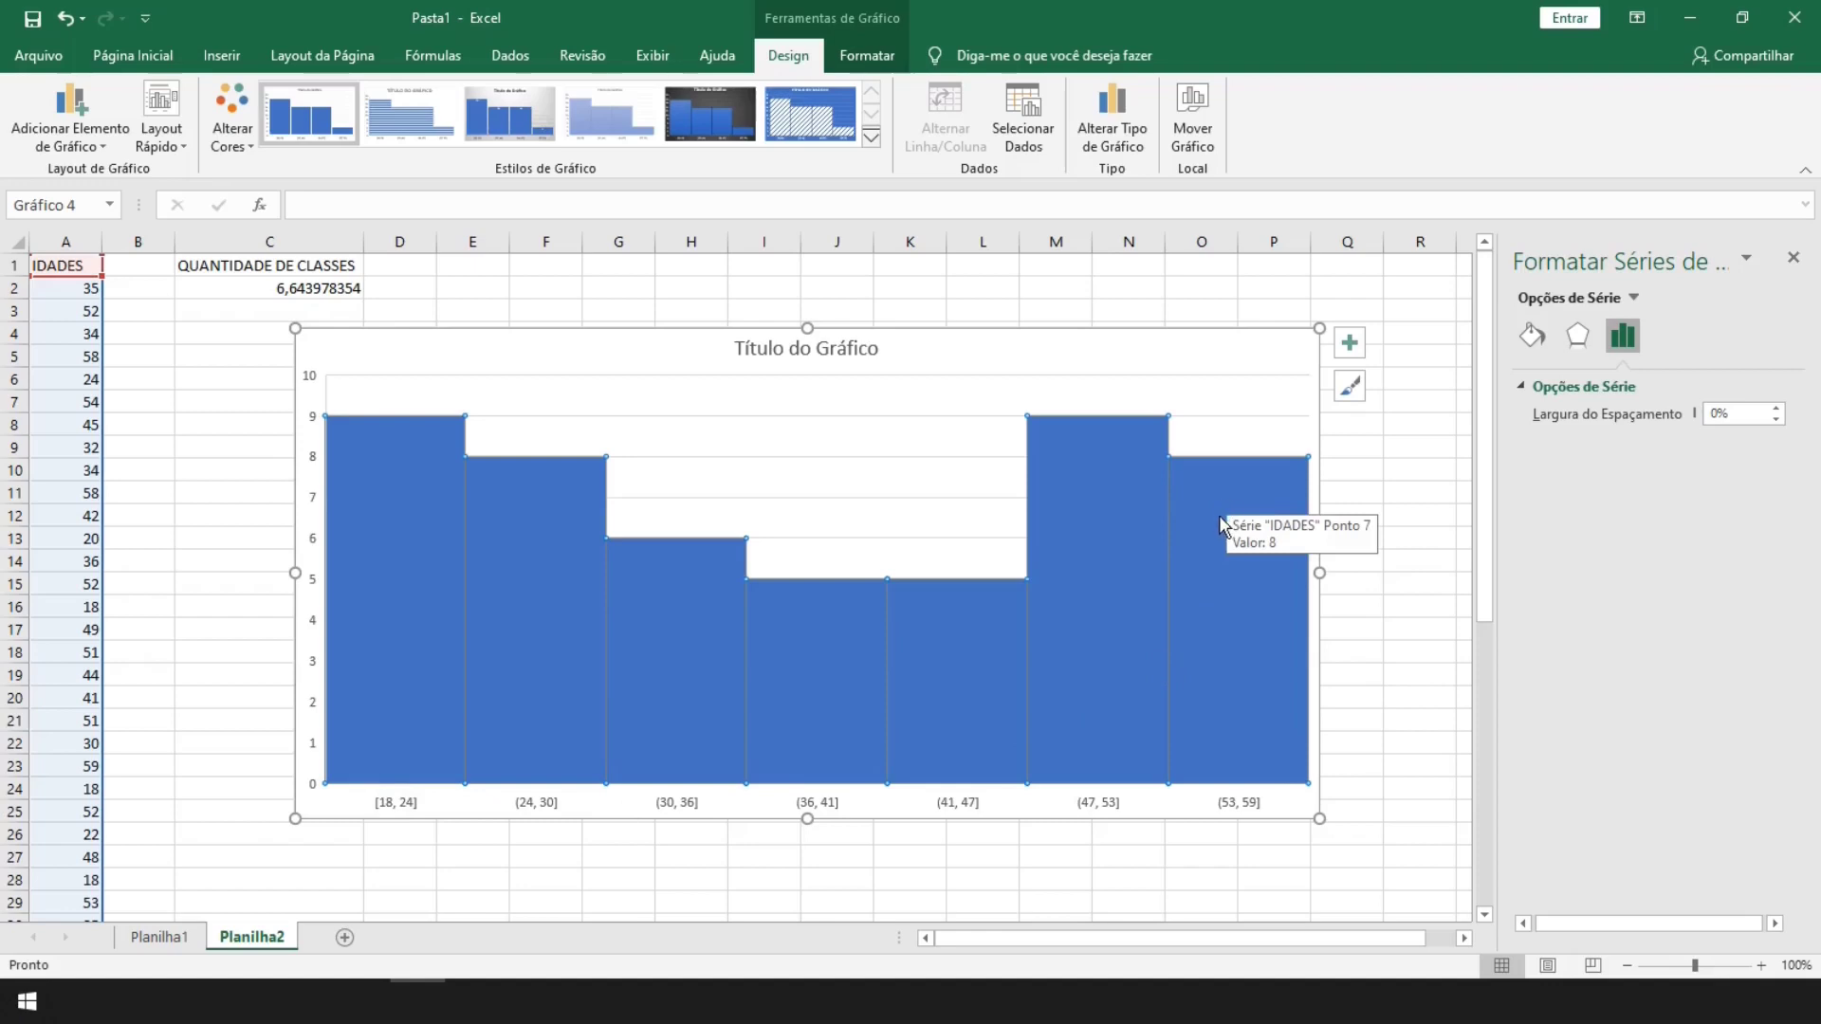
left_click(1793, 257)
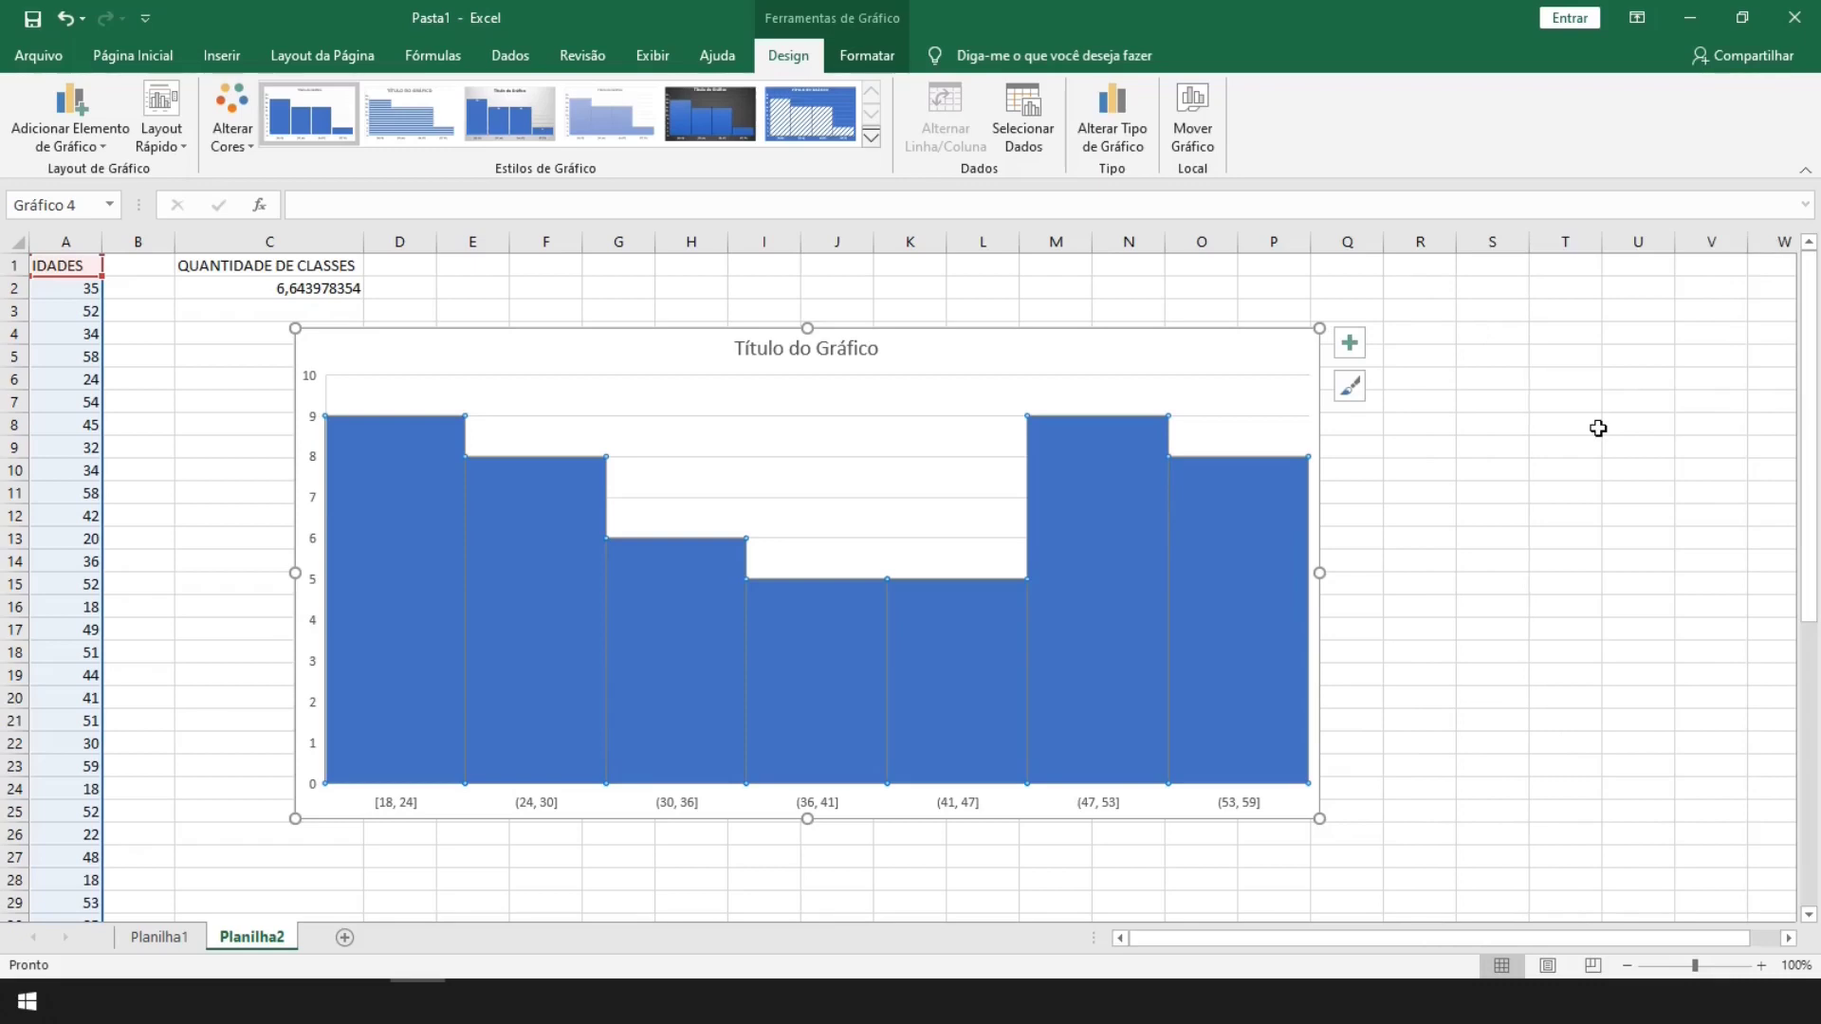